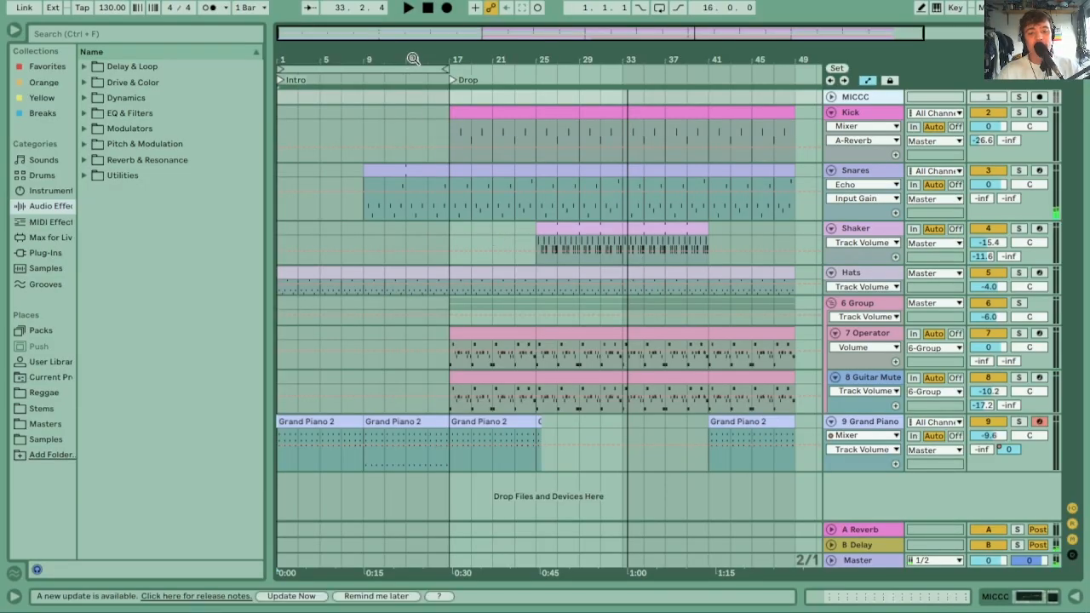
Zoom the arrangement in on the bars leading up to the Drop marker and select the Grand Piano track
drag(428, 59, 532, 78)
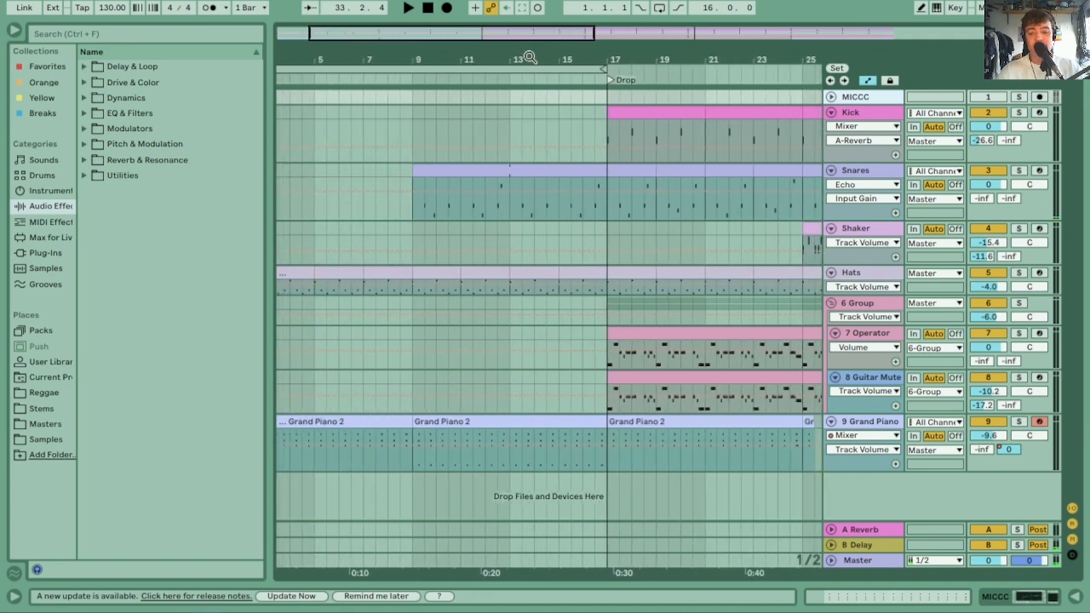
click(877, 421)
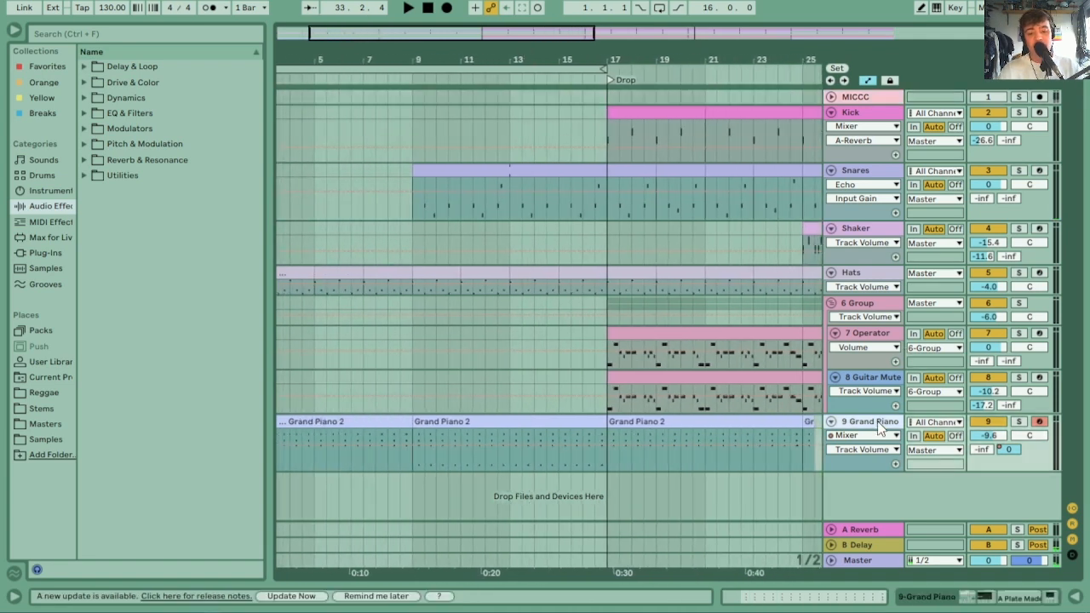
key(ctrl+t)
scroll(1078, 292, down, 2)
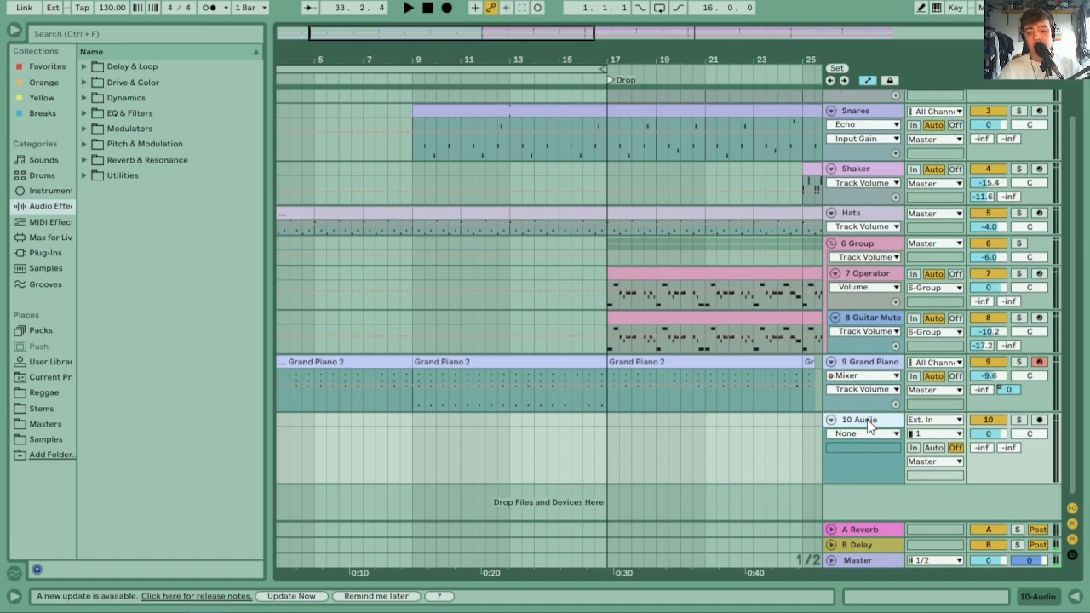
key(ctrl+z)
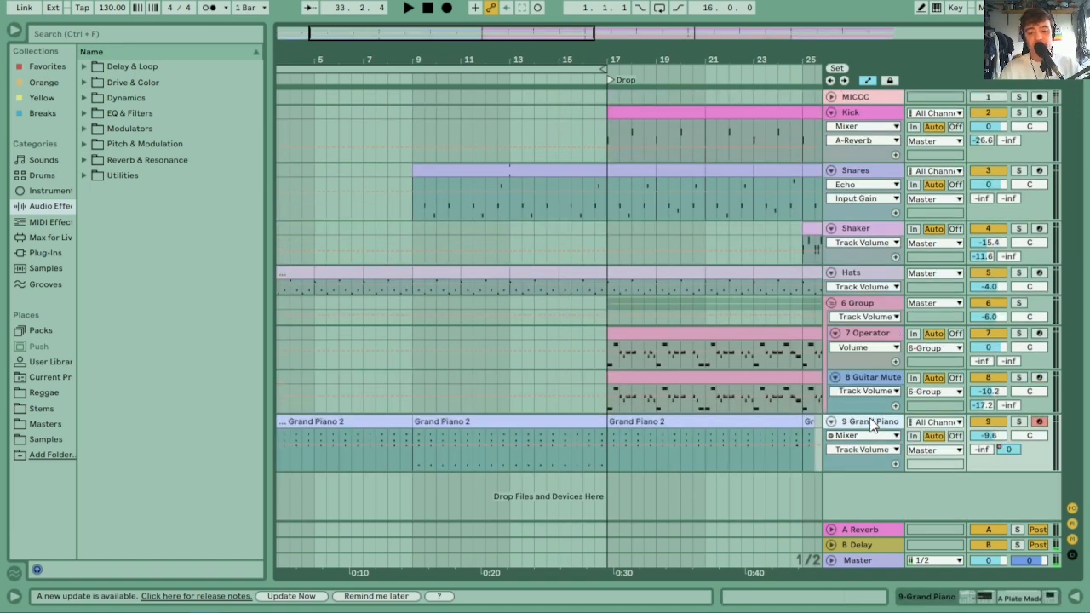
Insert a MIDI track below the Grand Piano track and load the Operator instrument onto it
key(ctrl+shift+t)
scroll(1077, 367, down, 2)
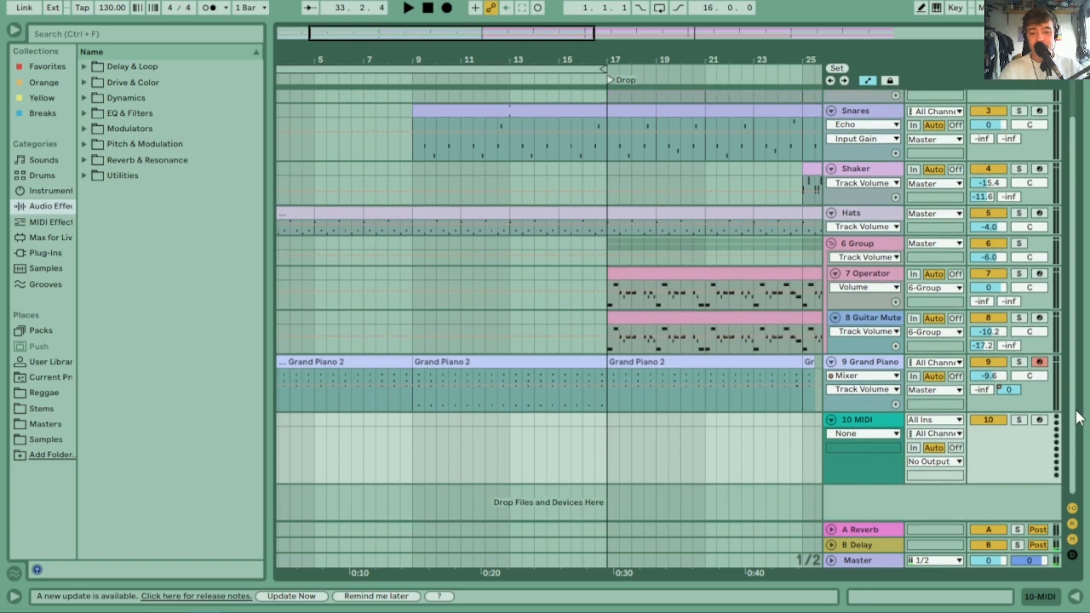
drag(75, 168, 119, 177)
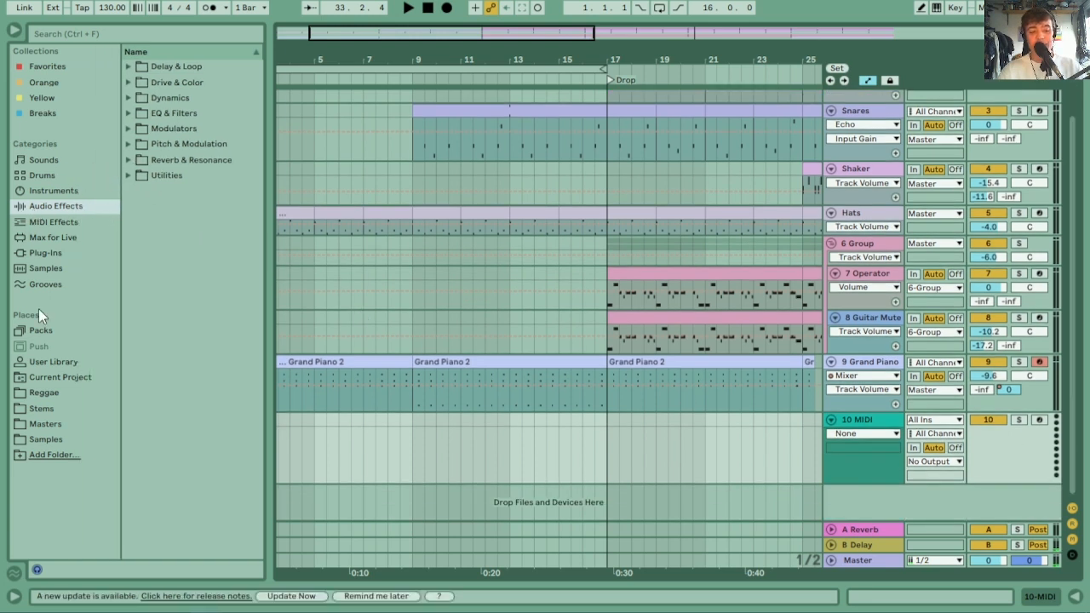
click(42, 190)
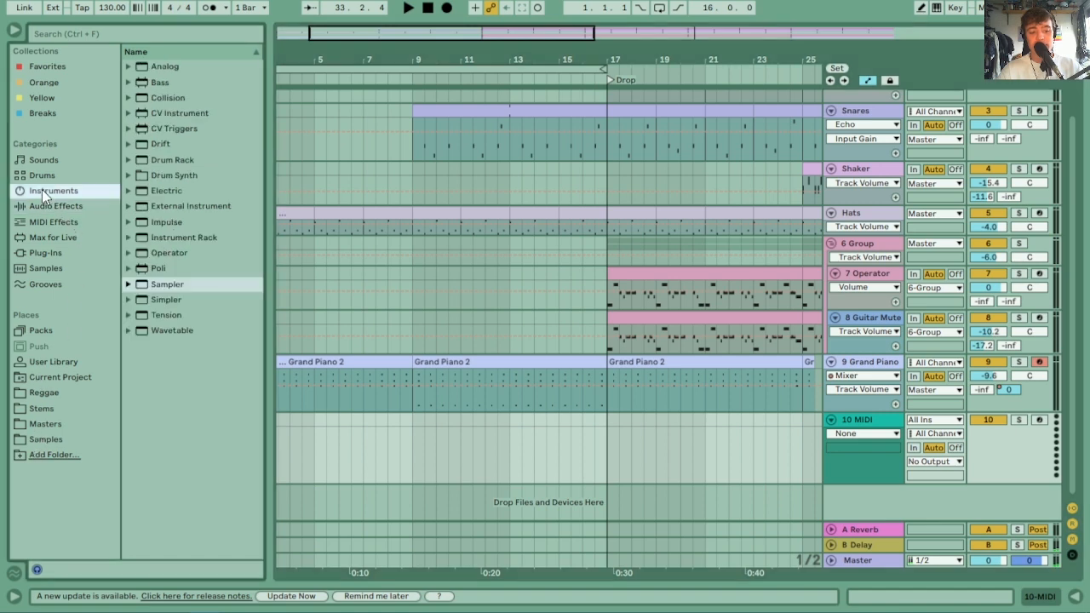
drag(161, 254, 407, 463)
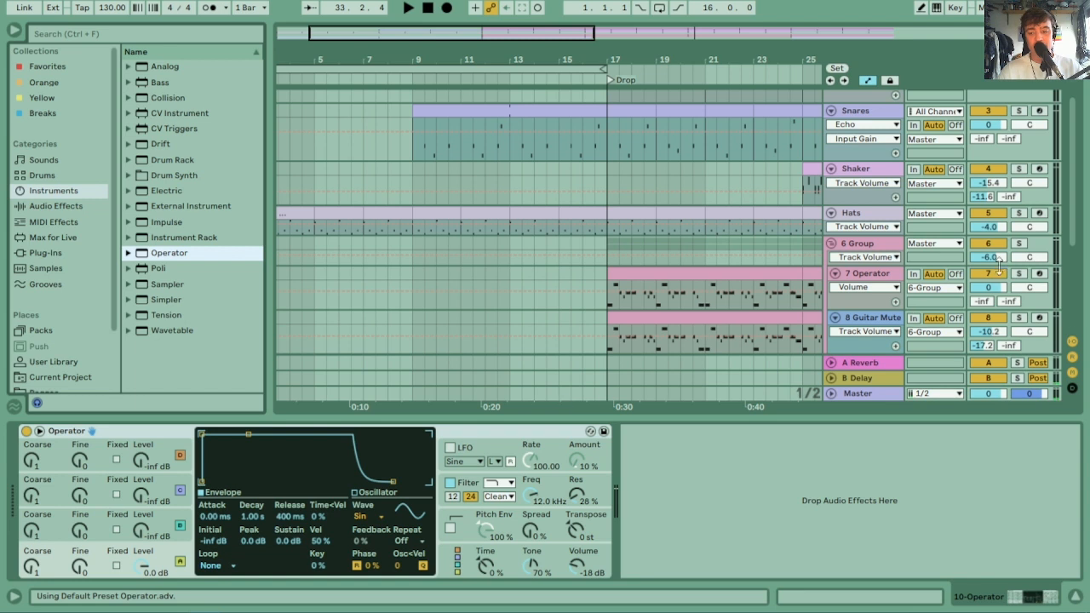
Create an empty MIDI clip on the new Operator track from bar 15 to bar 17 and enlarge its note editor
scroll(1074, 207, down, 4)
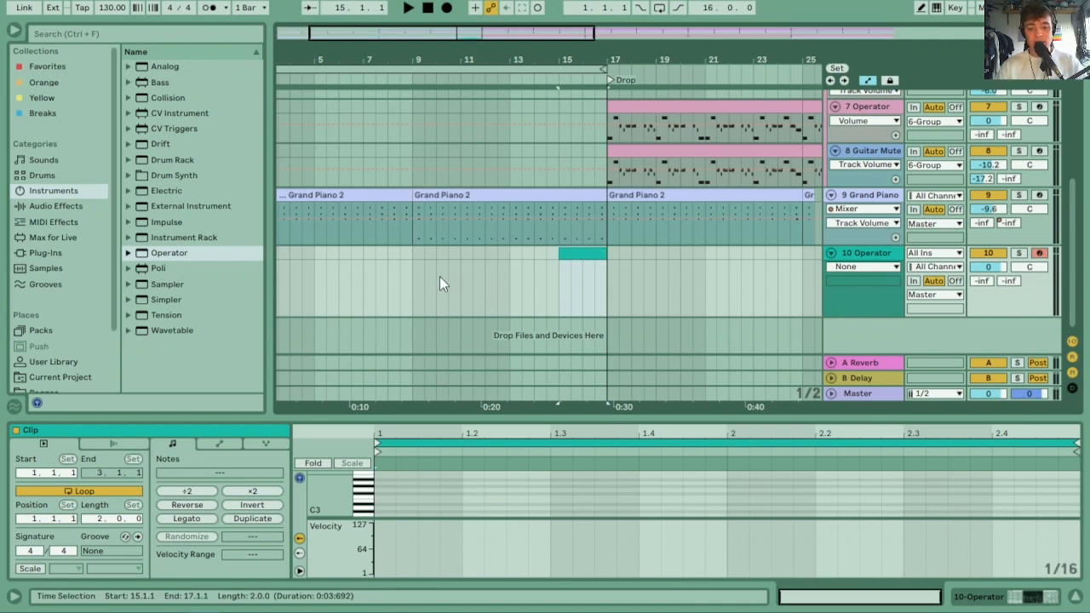
drag(440, 276, 533, 257)
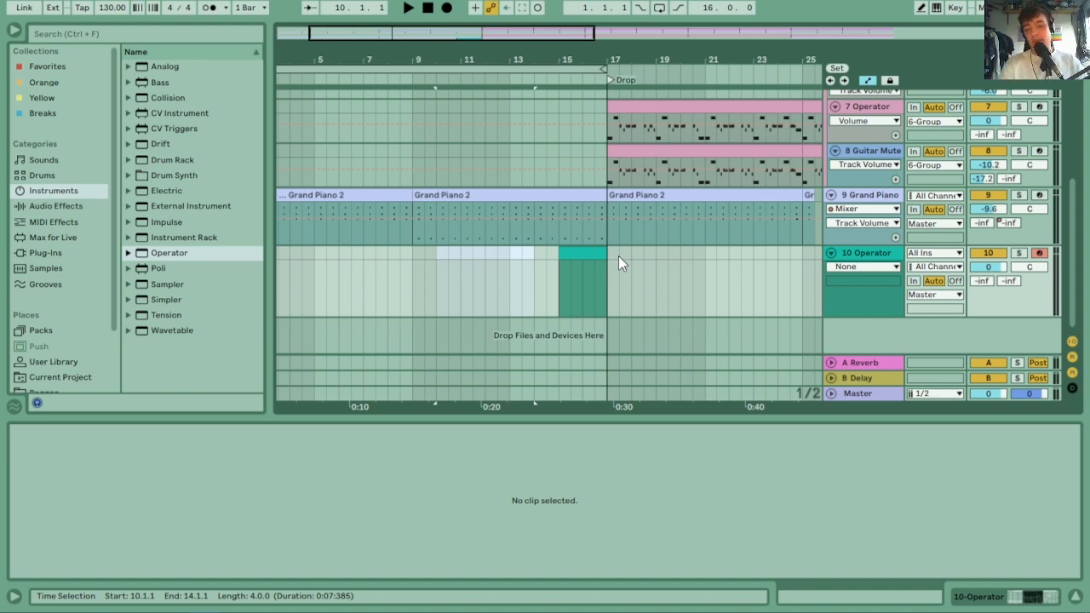
key(ctrl+shift+m)
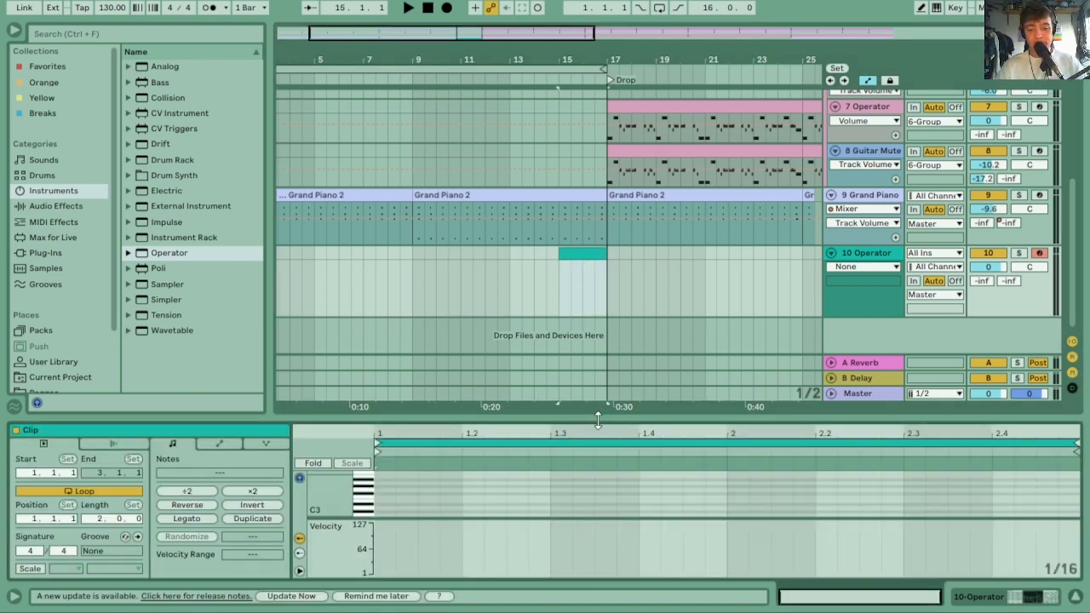
drag(598, 419, 598, 334)
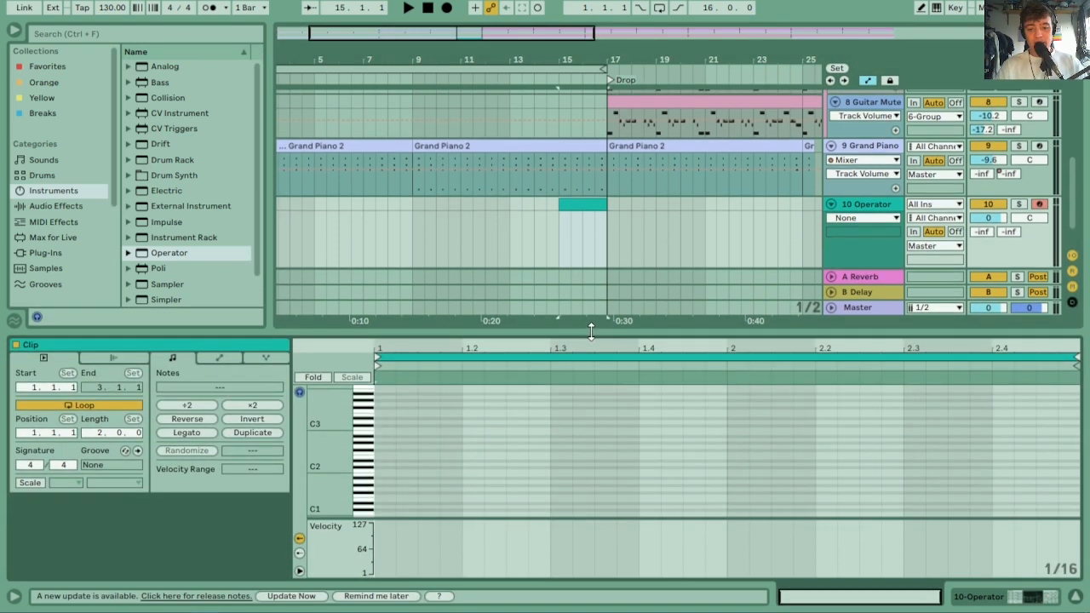
Check the notes of the Grand Piano clip at bar 17, and draw a G1 note across the full two-bar Operator clip
click(743, 143)
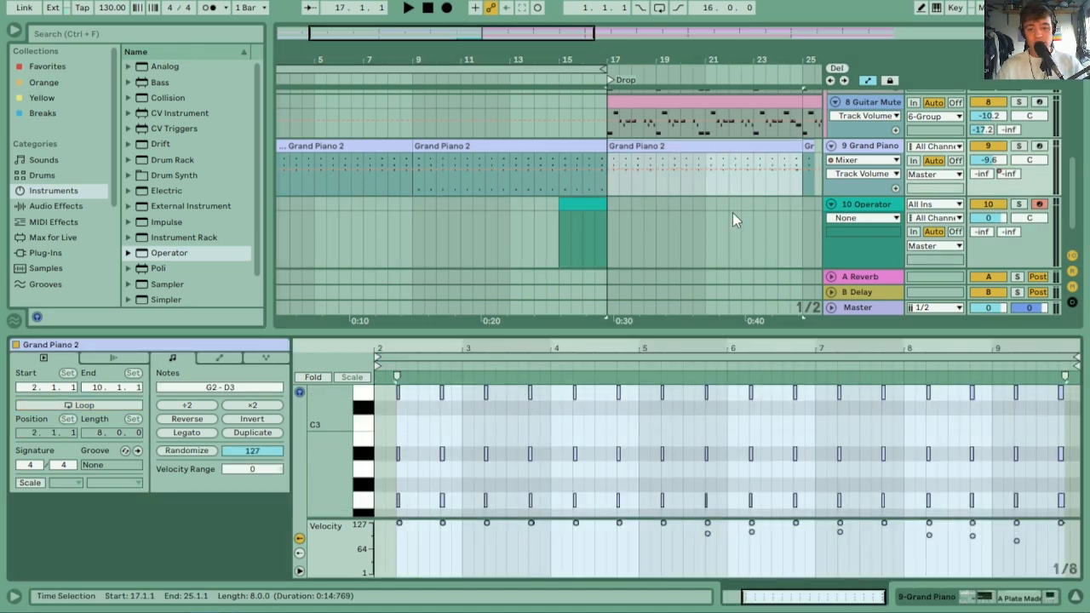
key(ctrl+shift+m)
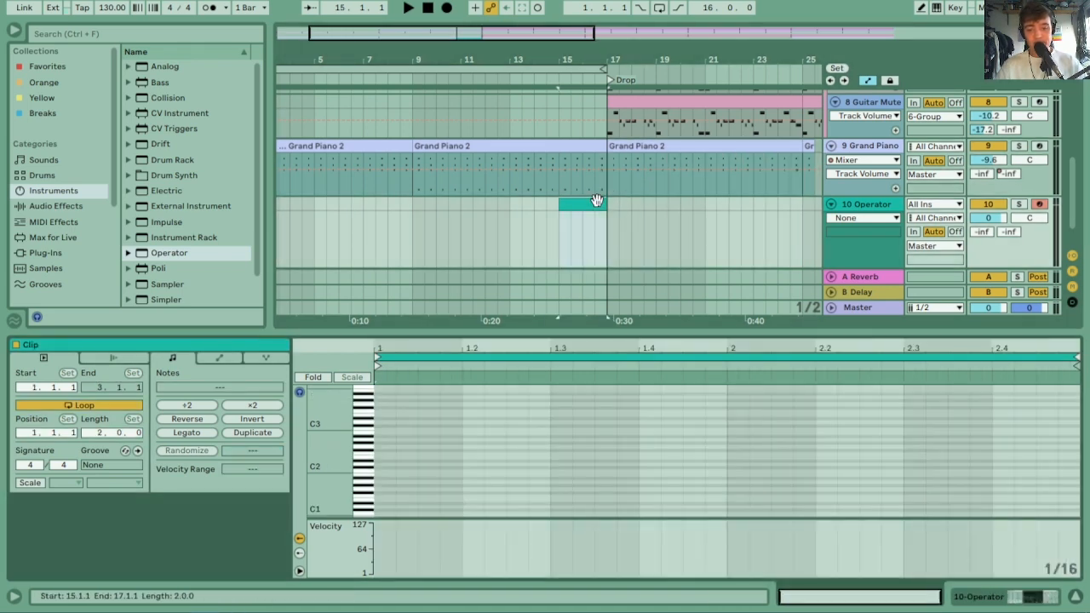
double_click(376, 488)
drag(395, 489, 1073, 463)
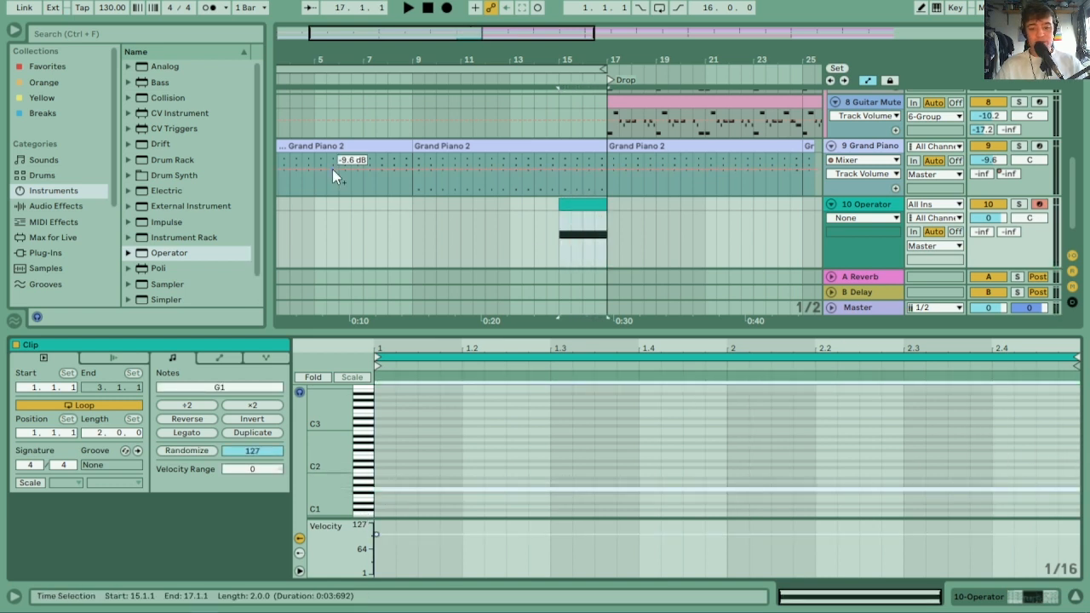
Solo the new Operator track while playing the clip, and add an EQ Eight after the instrument
key(space)
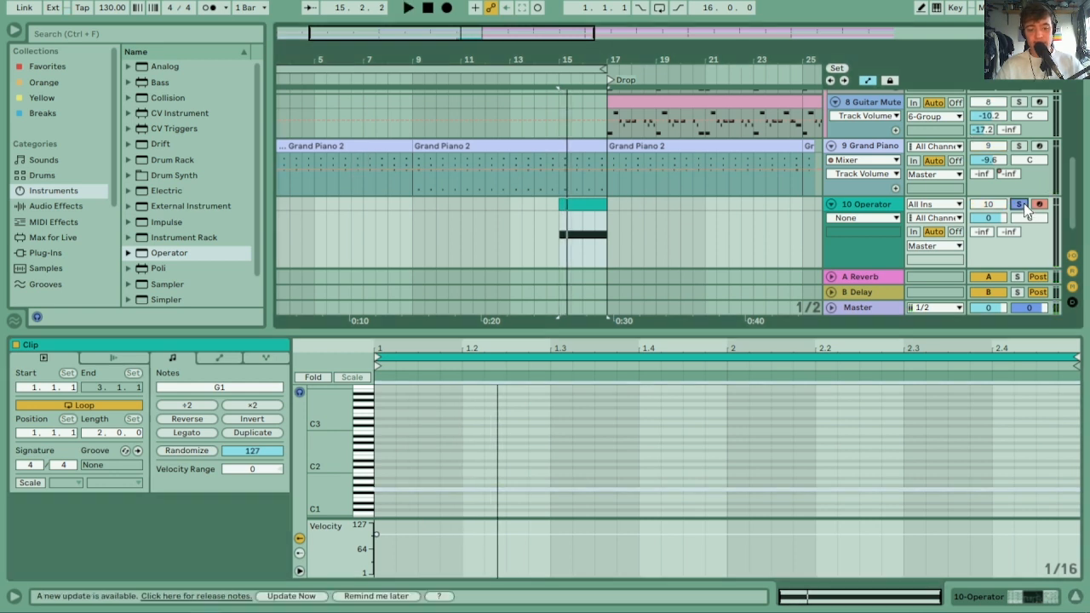
click(1021, 204)
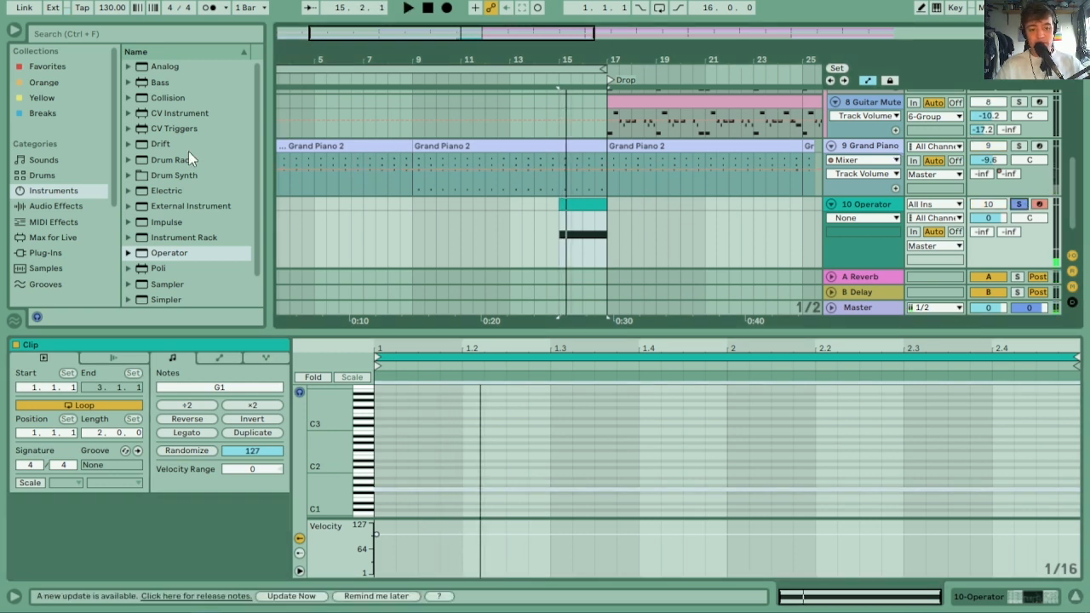
click(51, 206)
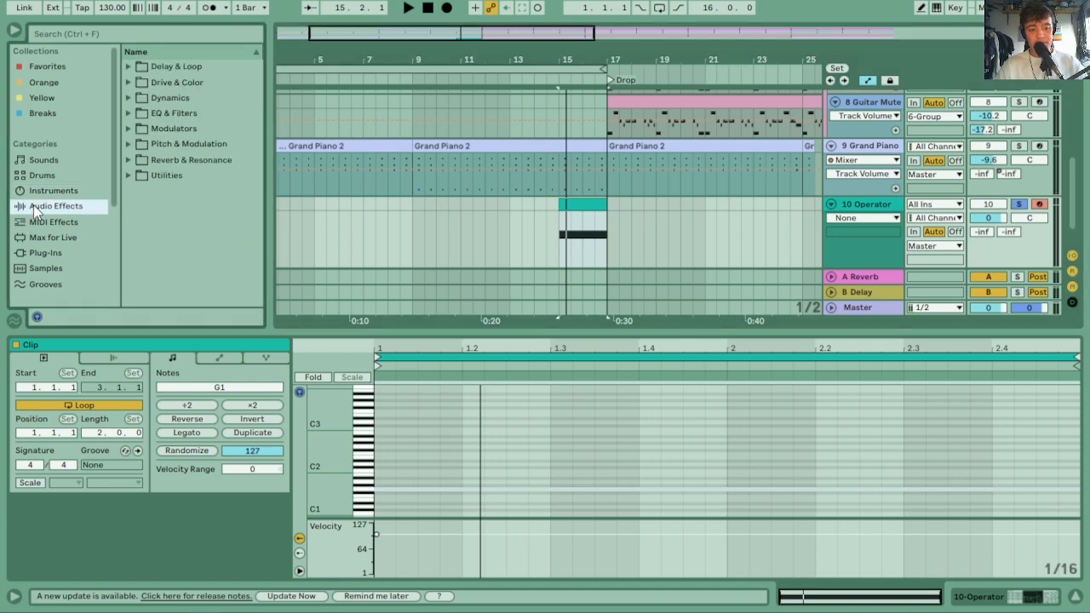
click(126, 112)
drag(166, 159, 631, 252)
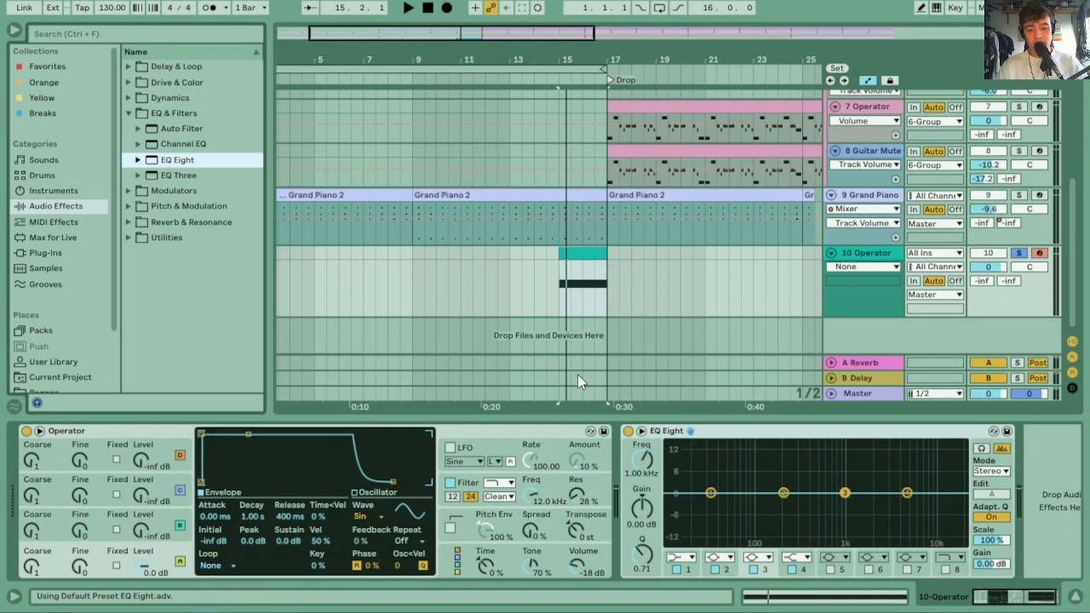
Set EQ Eight's first band to a gentle low-cut filter at 310 Hz with a Q of 0.78 while auditioning the clip
click(688, 558)
click(680, 468)
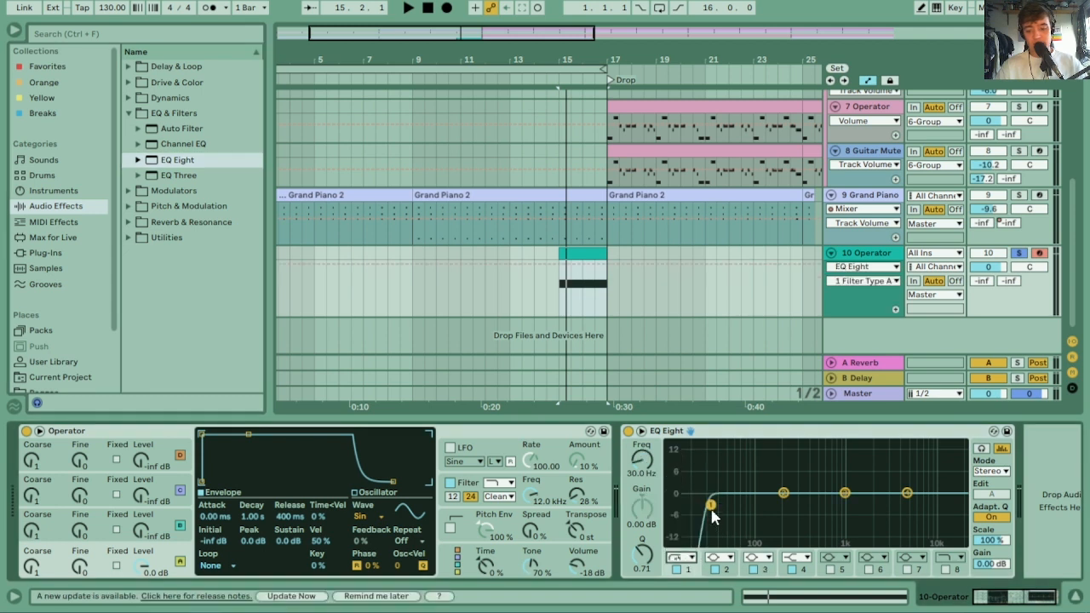
click(686, 557)
click(681, 474)
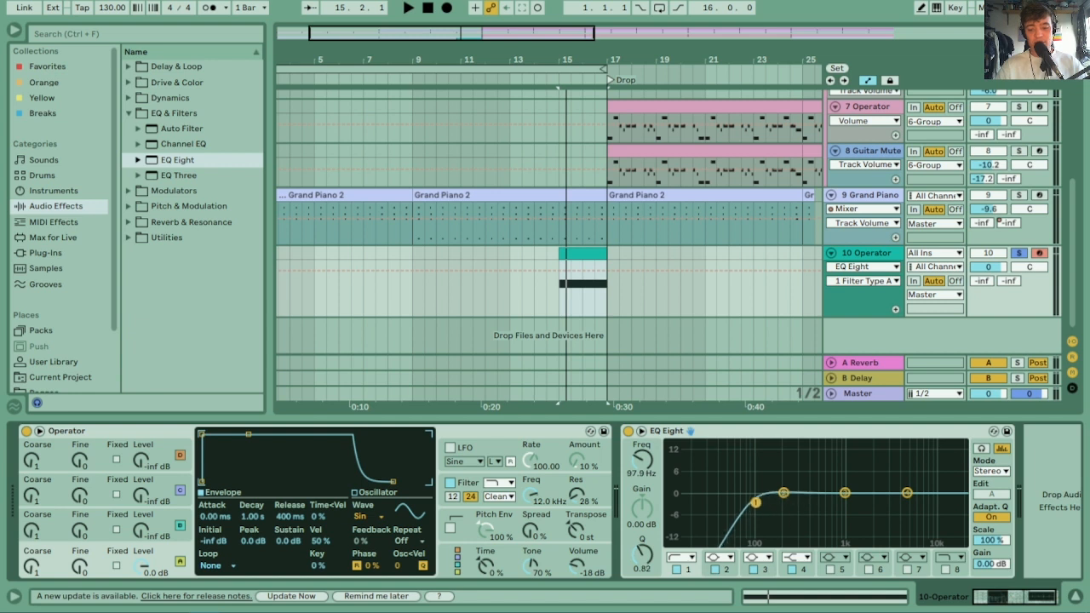
key(space)
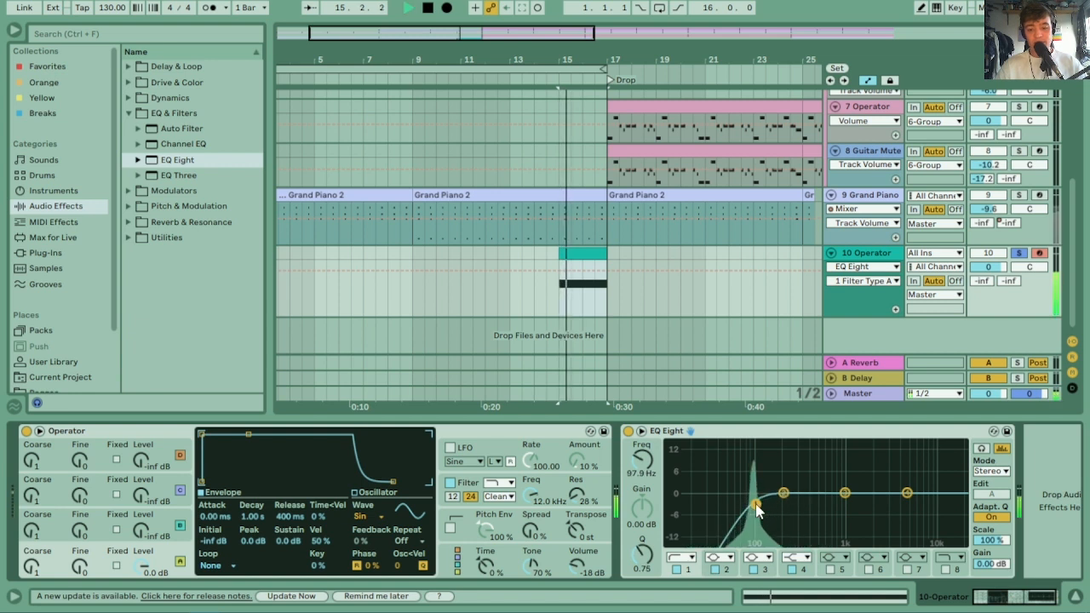
drag(755, 505, 800, 508)
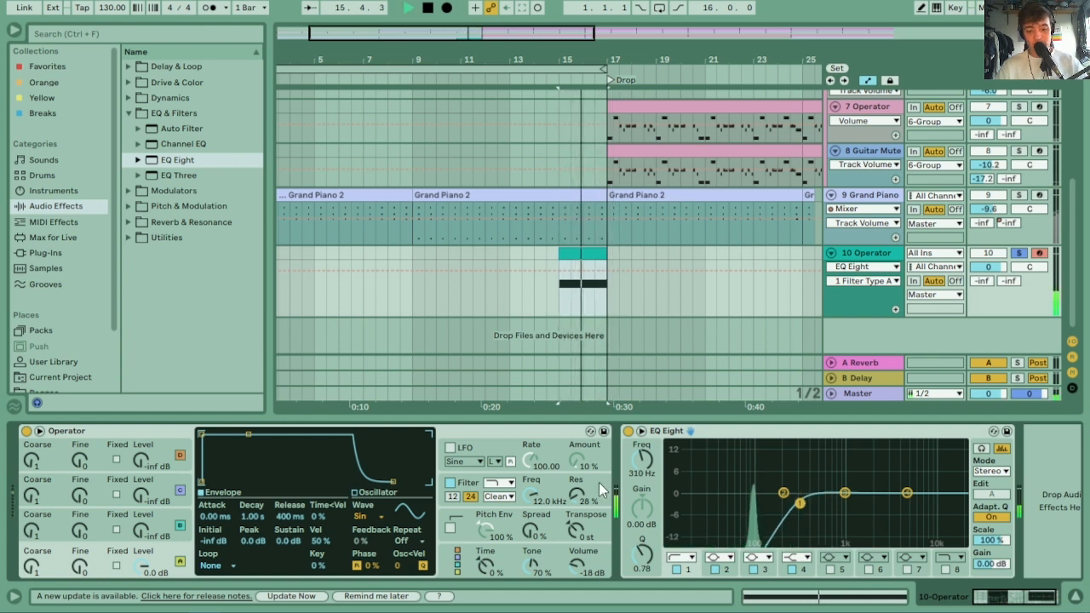
key(space)
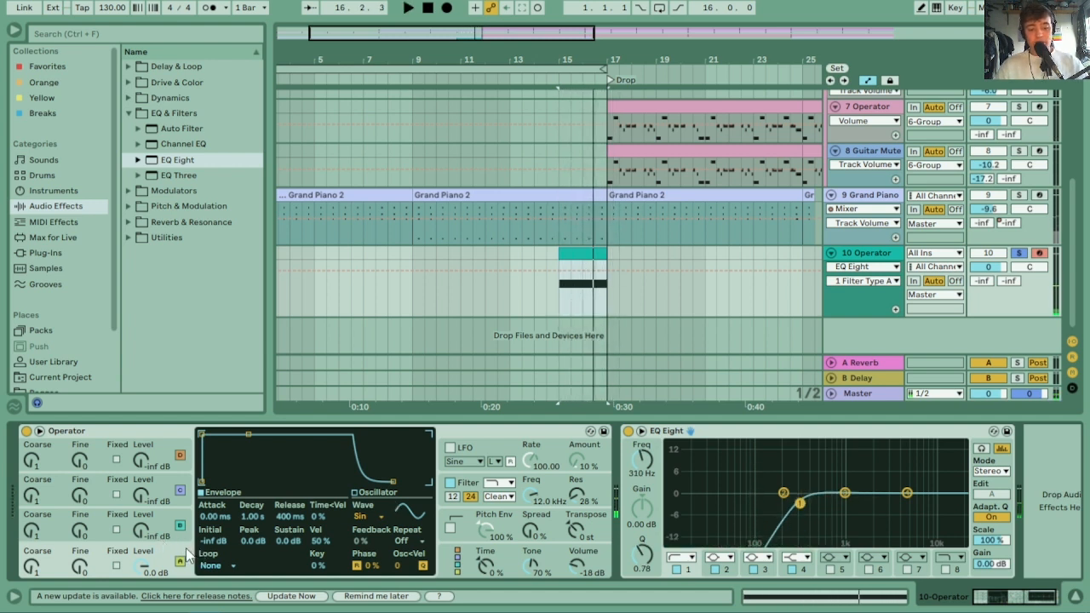
Change the waveform of Operator's oscillator A to Tri and play the clip back
click(365, 518)
click(383, 467)
key(space)
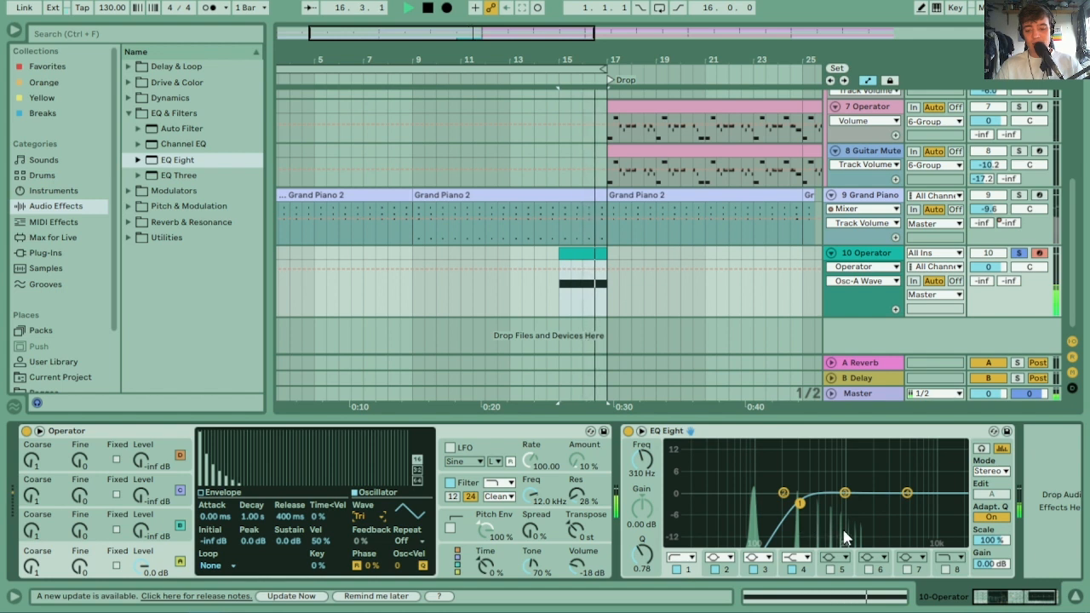
key(space)
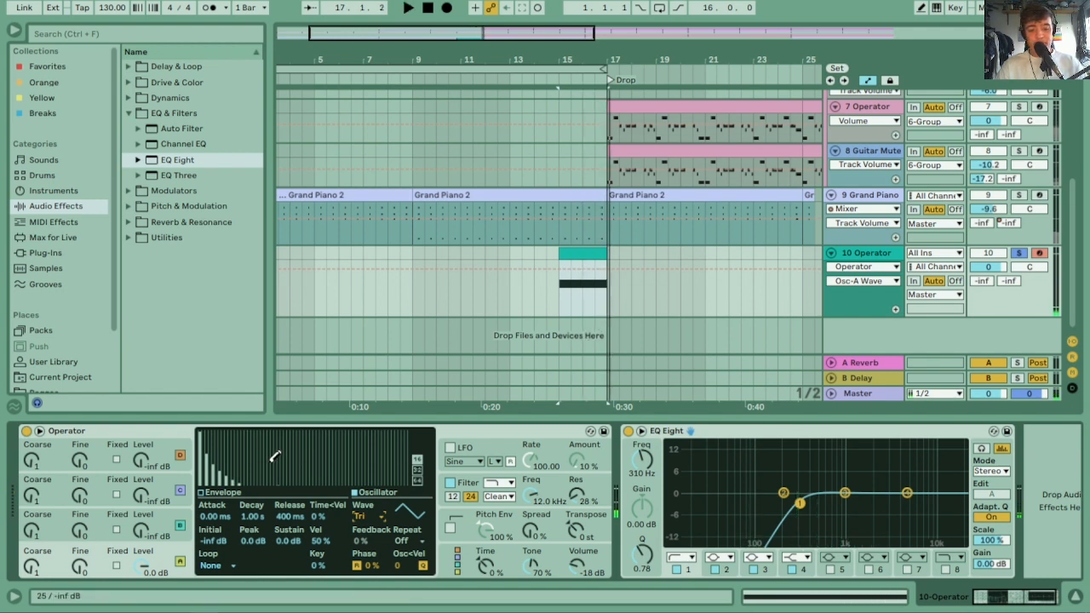
key(space)
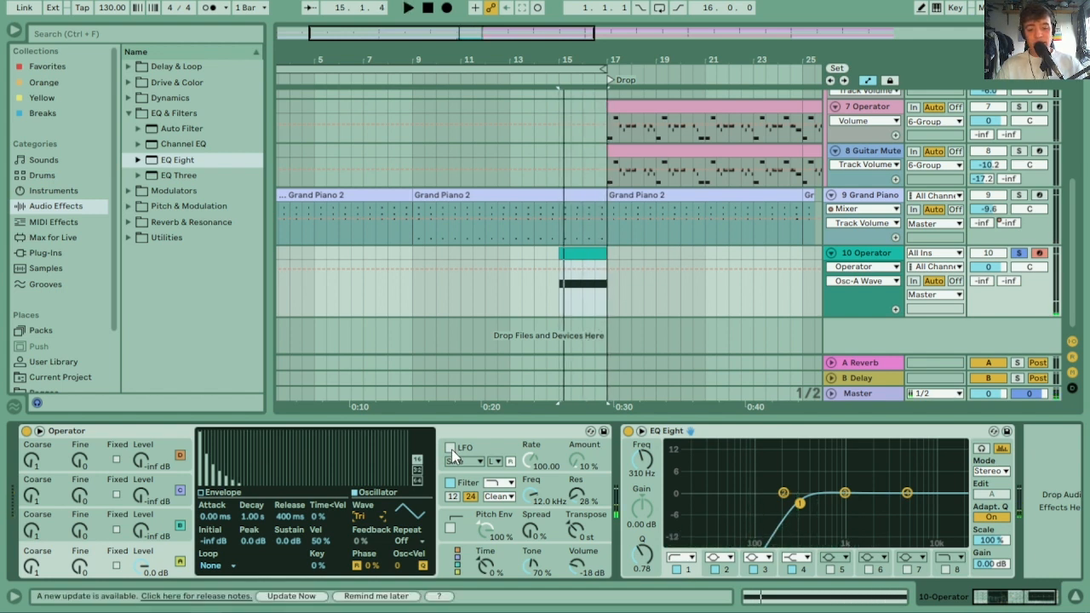
Enable Operator's LFO, set its amount to 30% and its rate to 72.57, and audition the clip
click(450, 448)
key(space)
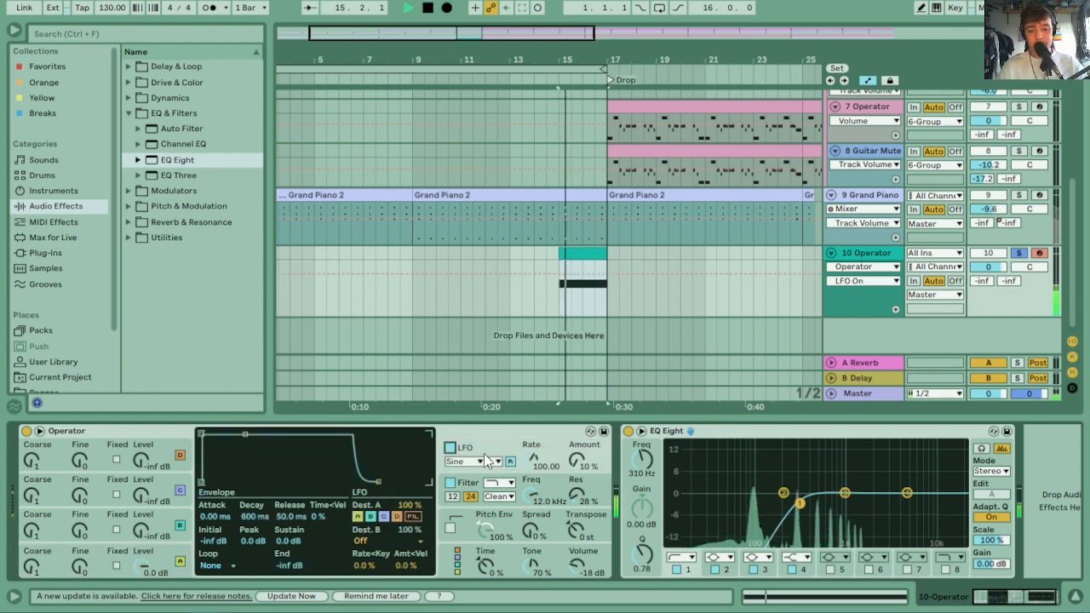
key(space)
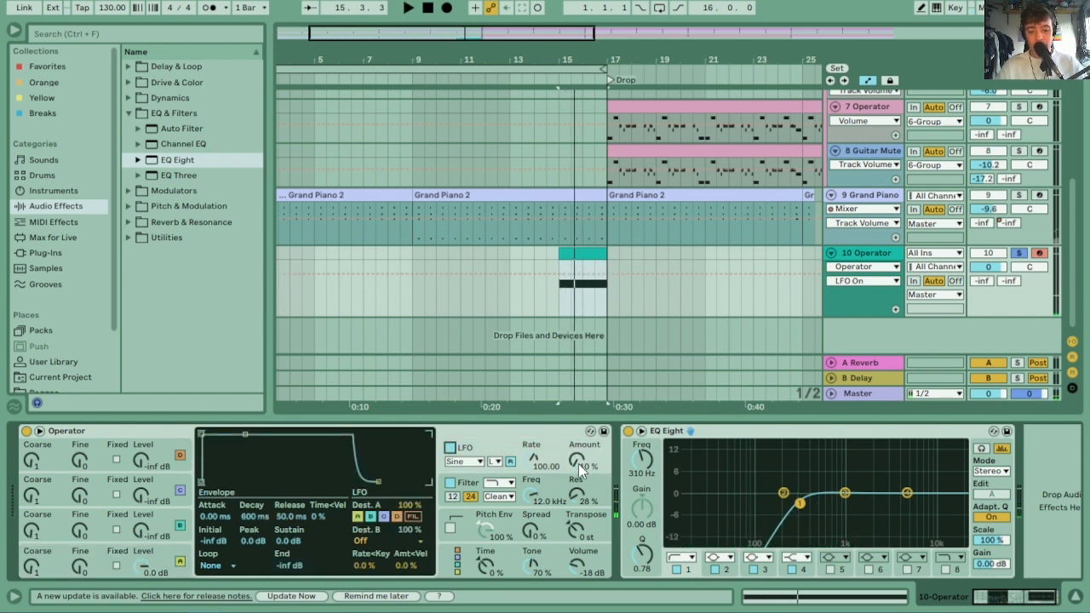
key(space)
drag(578, 462, 523, 477)
key(space)
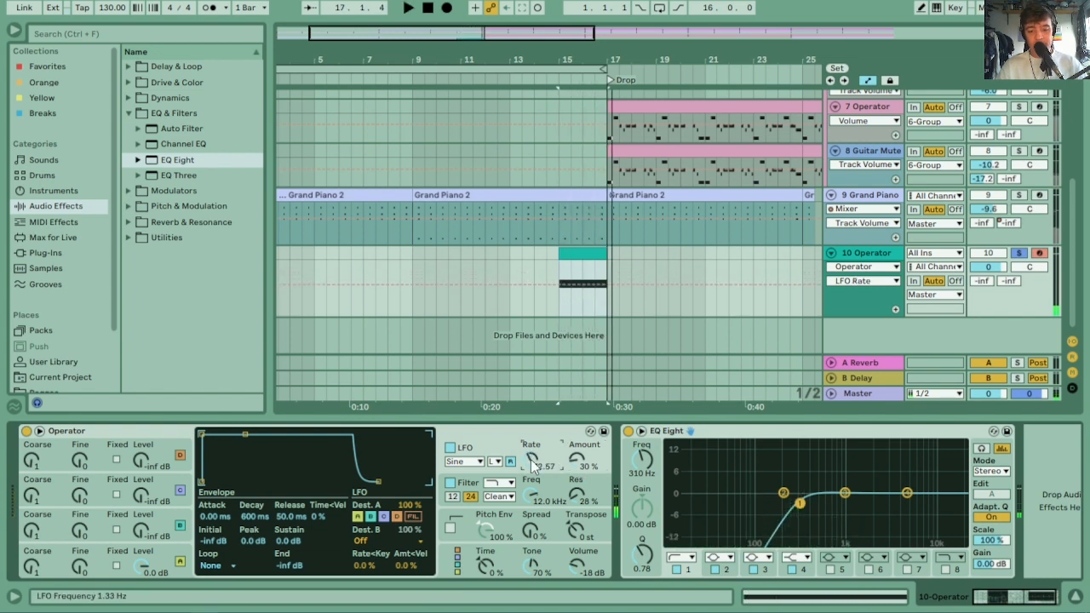
Show Operator's filter envelope settings and play the clip back
click(478, 485)
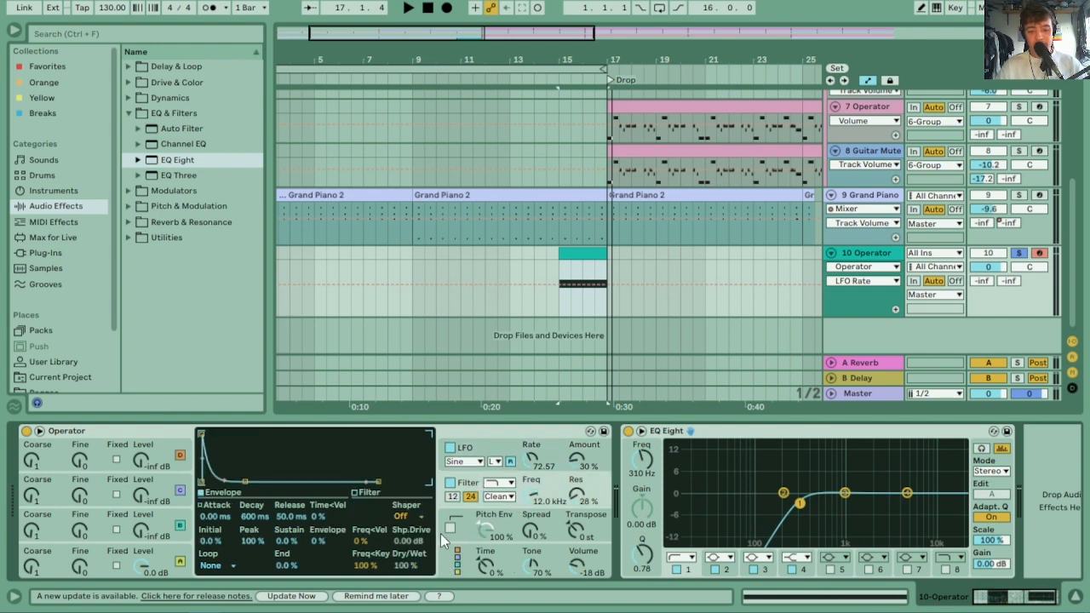
key(space)
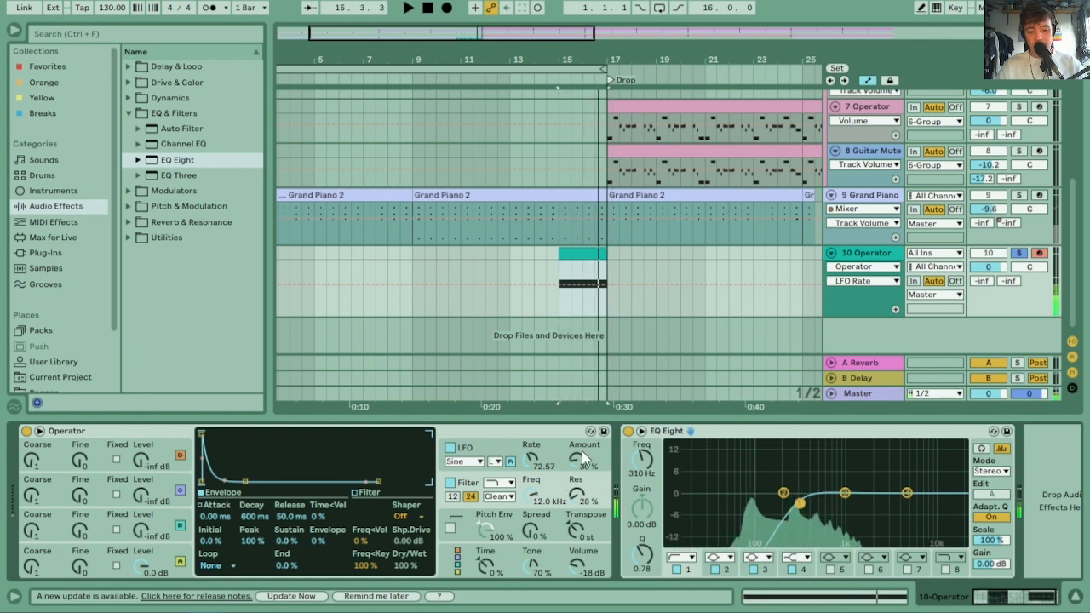
key(space)
Enable Operator's pitch envelope and lower its initial pitch to 0 st
click(450, 528)
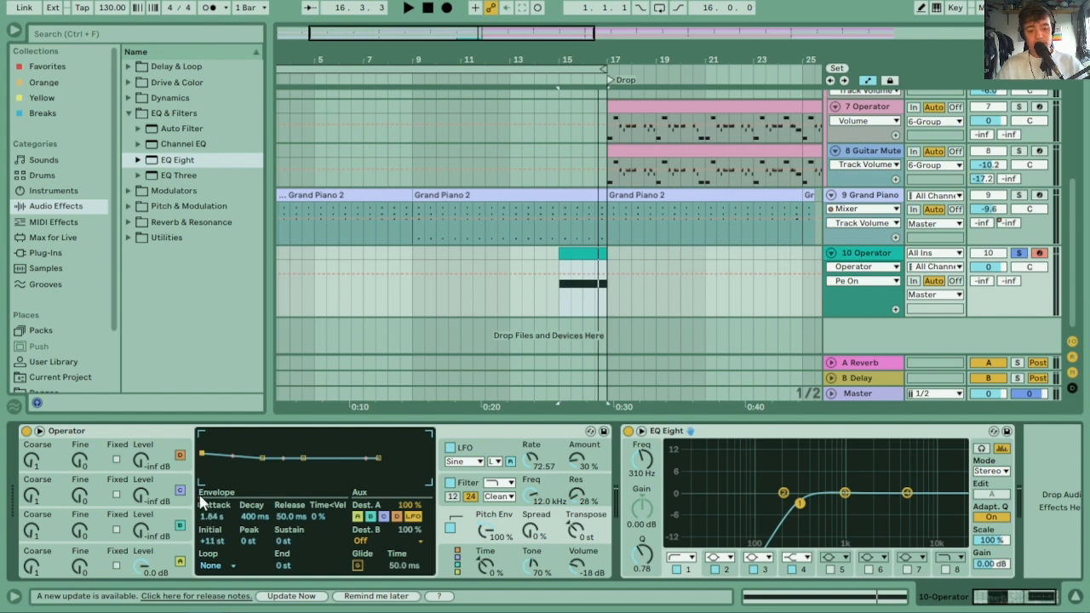
key(Down)
key(Down)
key(Down)
key(Down)
key(Down)
key(Down)
key(Down)
key(Down)
key(Down)
key(Down)
key(Down)
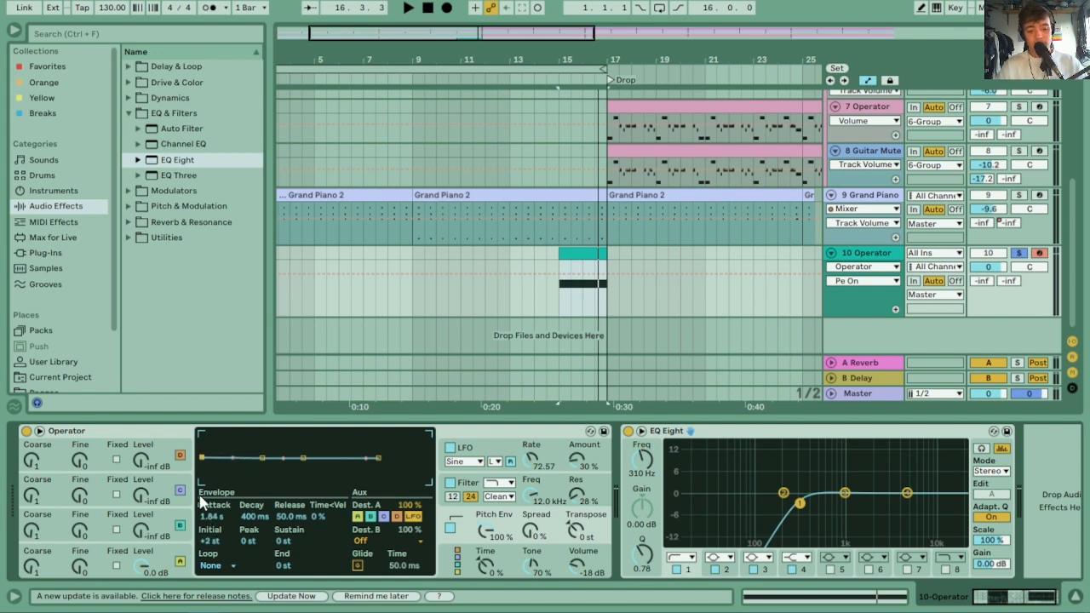
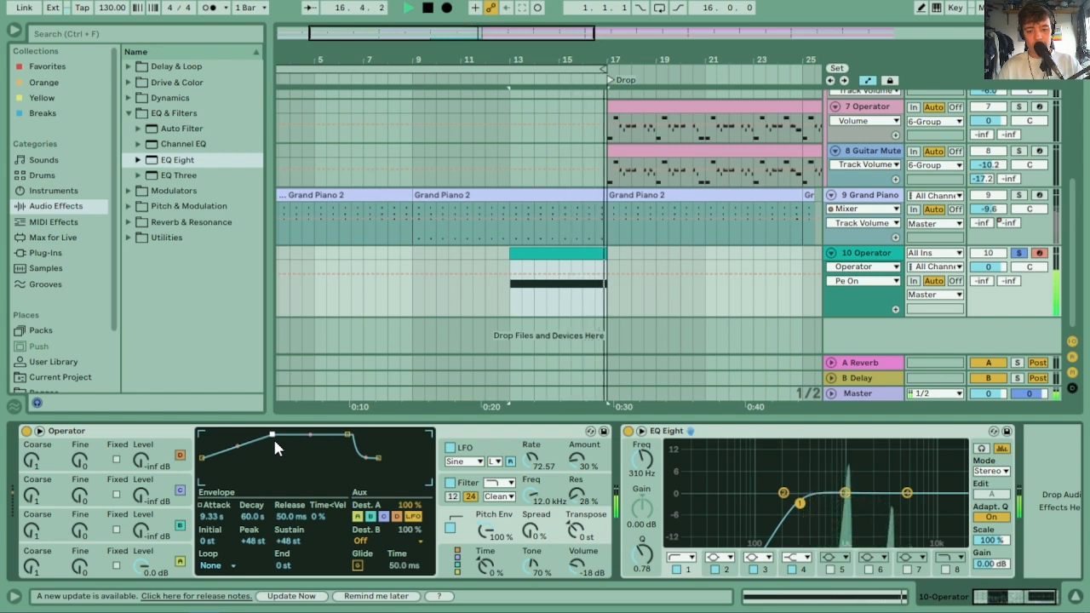
Shorten the attack of Operator's pitch envelope to 5.79 s while auditioning the clip
key(space)
drag(274, 442, 274, 442)
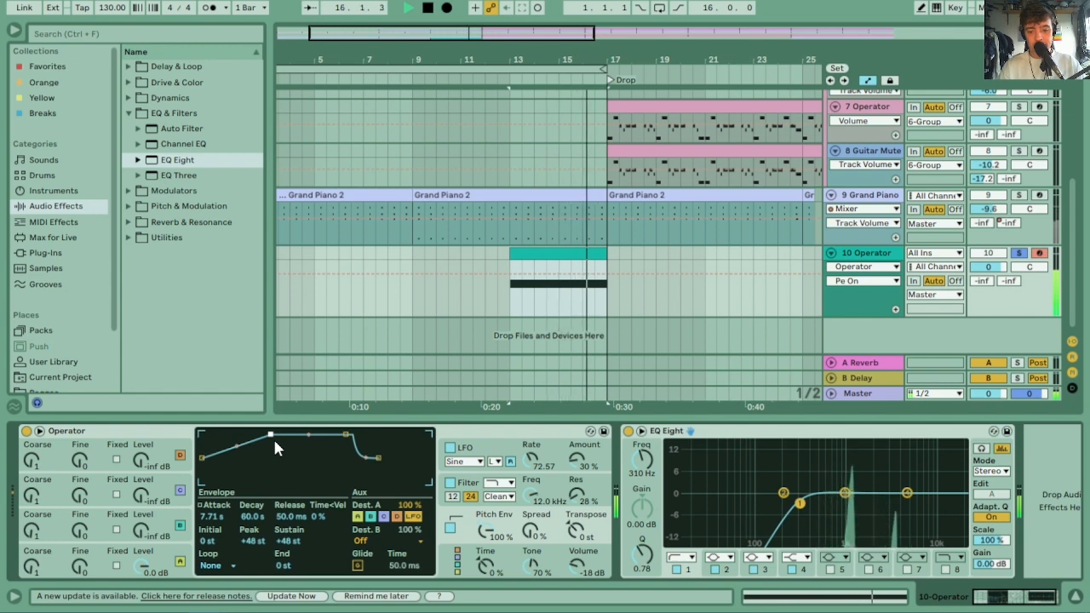
key(space)
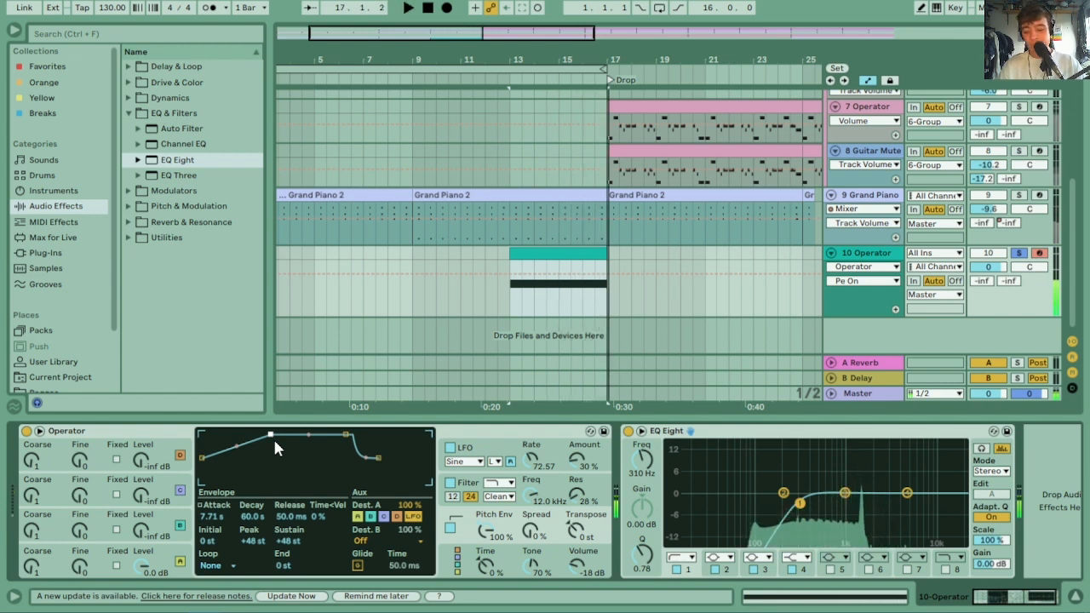
drag(273, 437, 271, 437)
key(space)
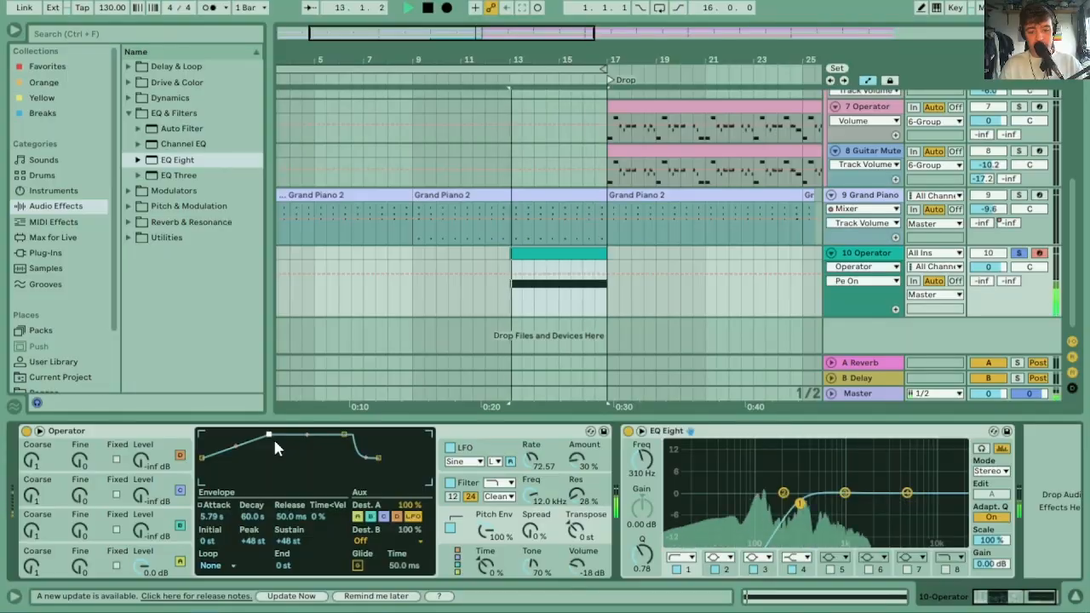
Set the pitch envelope's attack to 7.71 s and its peak to +47 st, playing the clip back to check the rise
key(space)
drag(274, 441, 276, 441)
key(space)
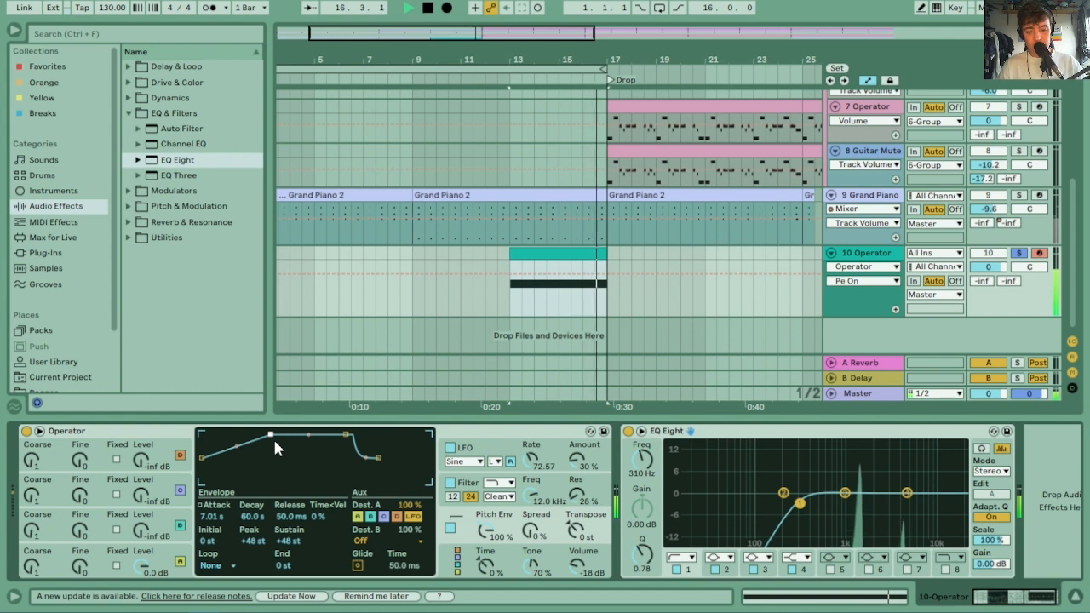
key(space)
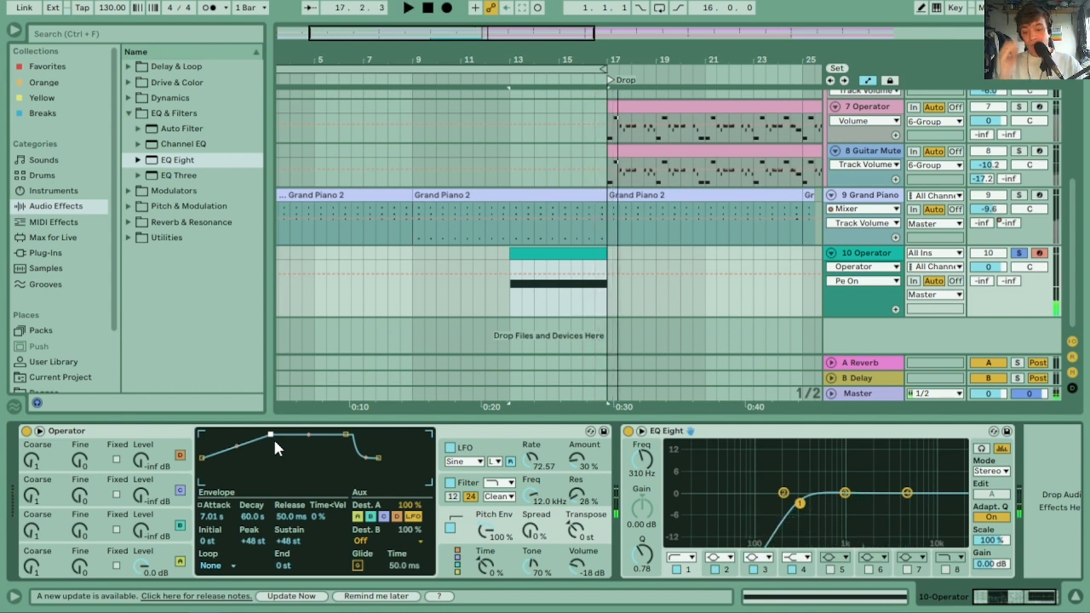
drag(275, 441, 275, 441)
key(space)
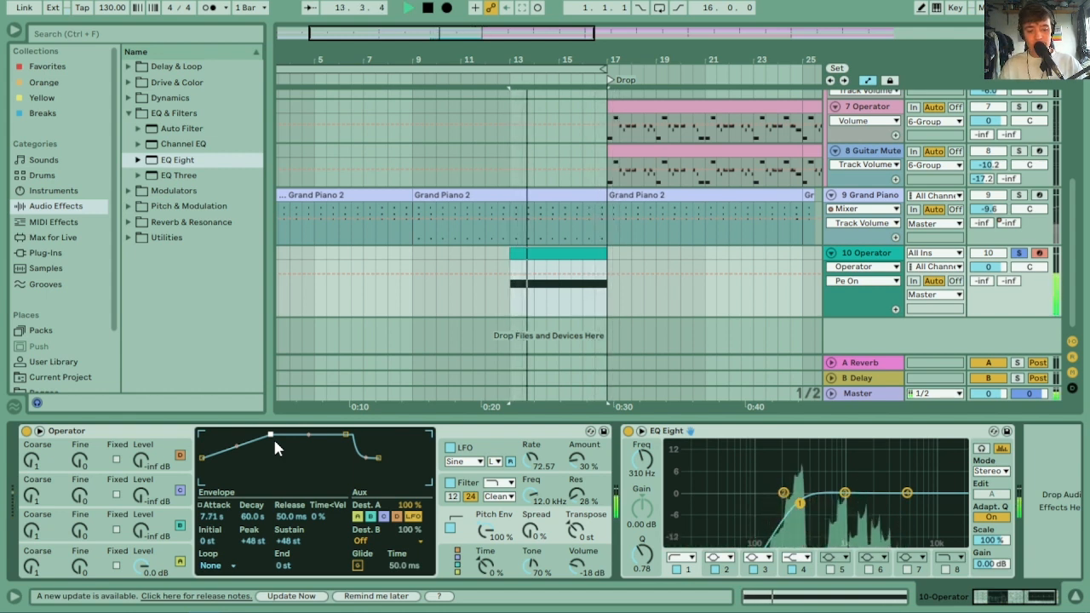
drag(274, 441, 274, 442)
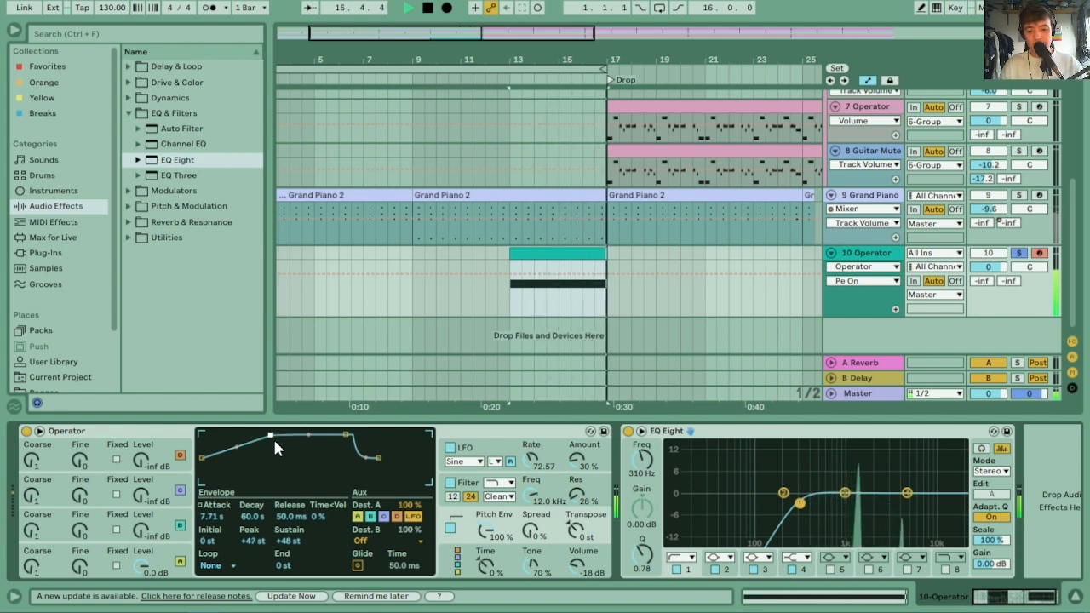
key(space)
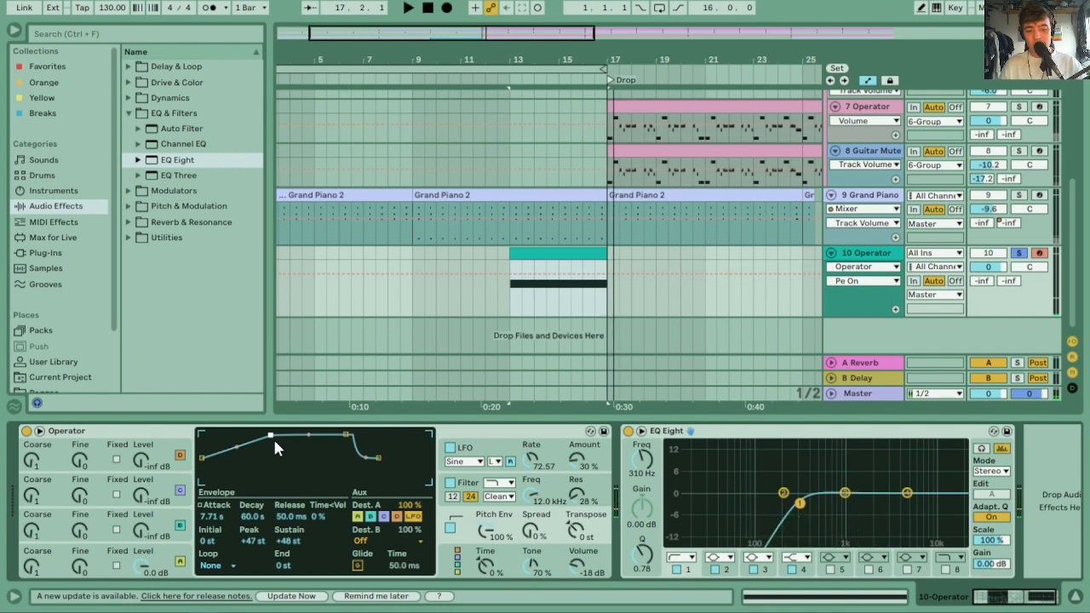
Try pitch envelope attack times of 7.71 ms, 0 ms and 20 s, and finish by entering 7710 for 7.71 s
click(210, 516)
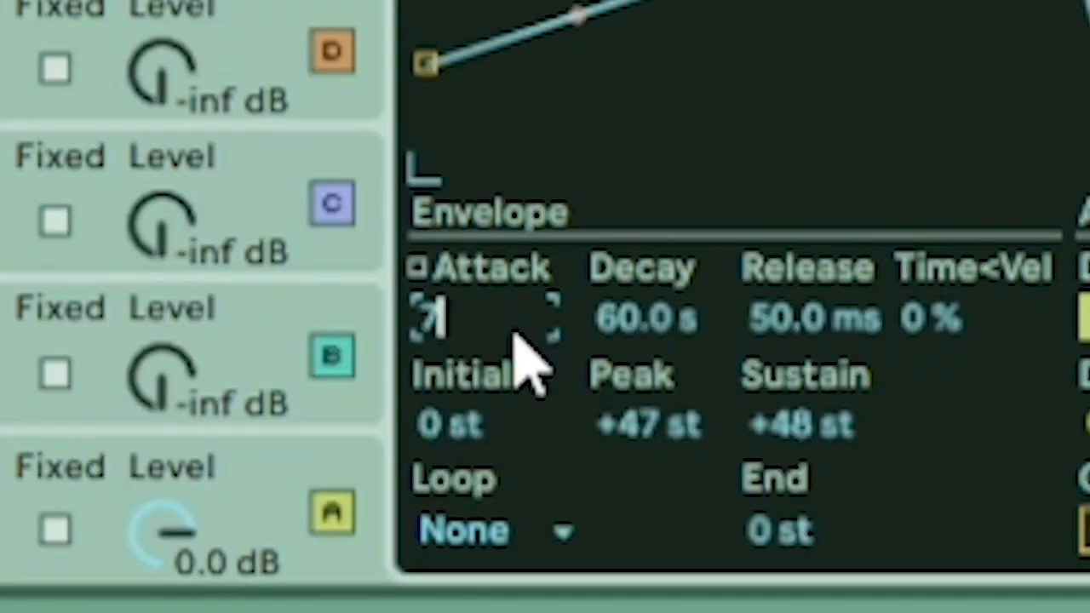
text(.71)
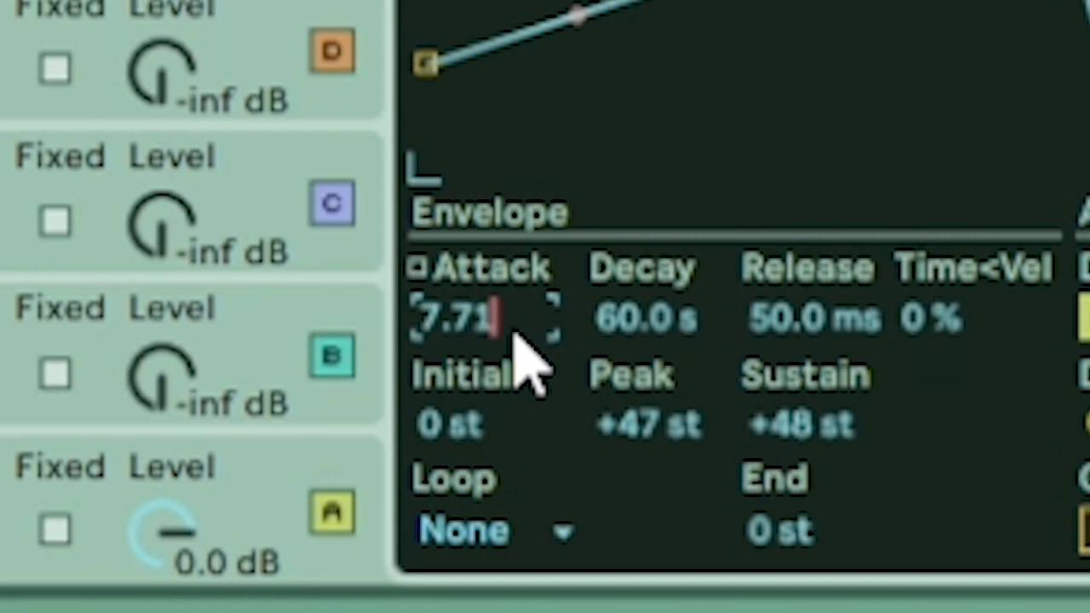
key(Return)
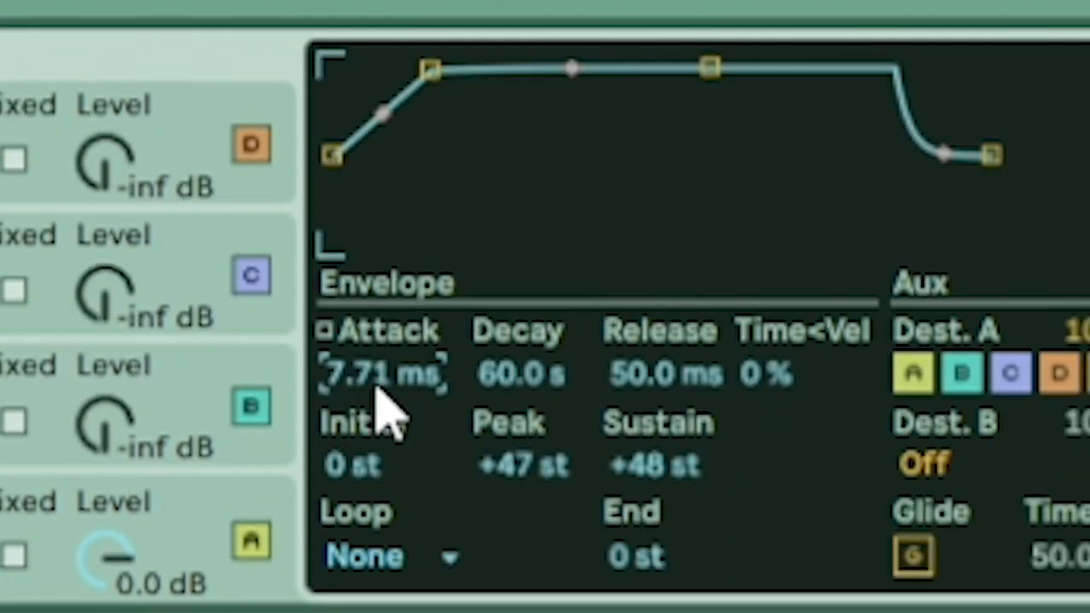
mouse_move(379, 396)
mouse_down()
mouse_move(379, 460)
mouse_move(379, 396)
mouse_up()
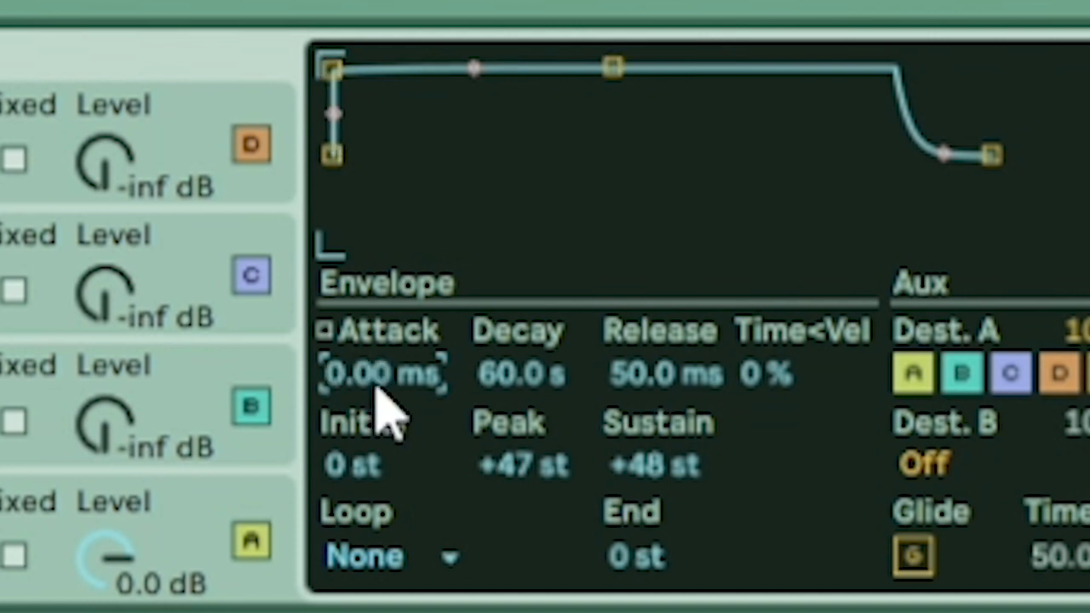
text(7)
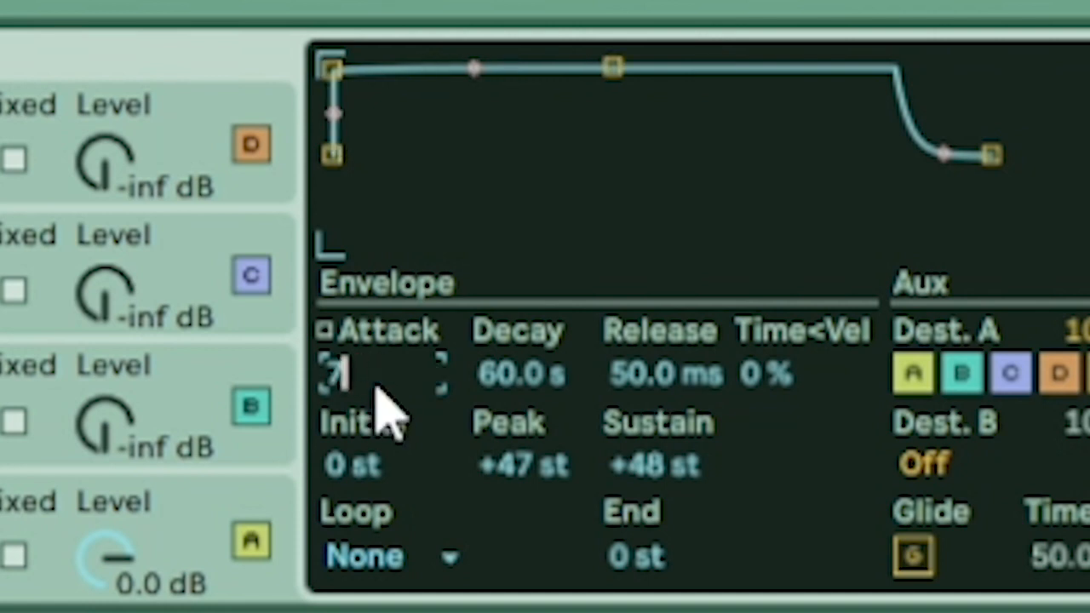
text(7100)
key(Return)
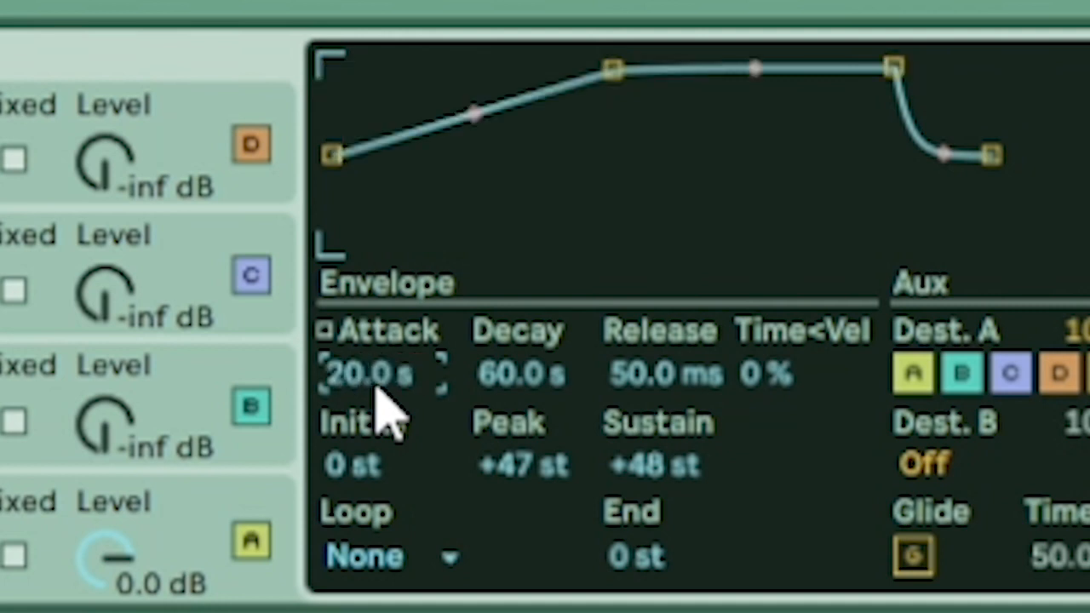
text(7710)
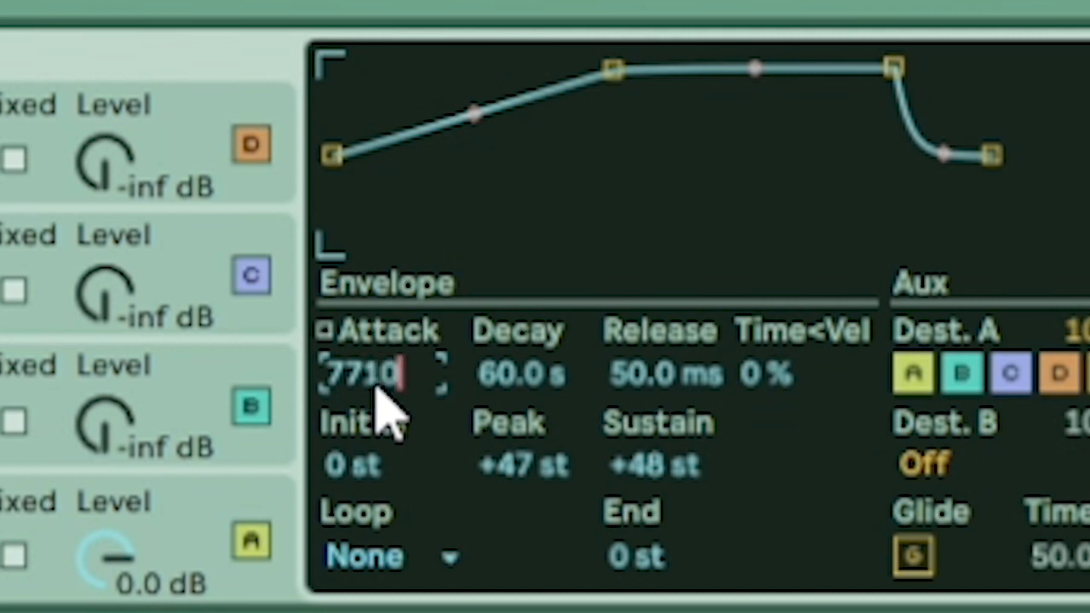
key(Return)
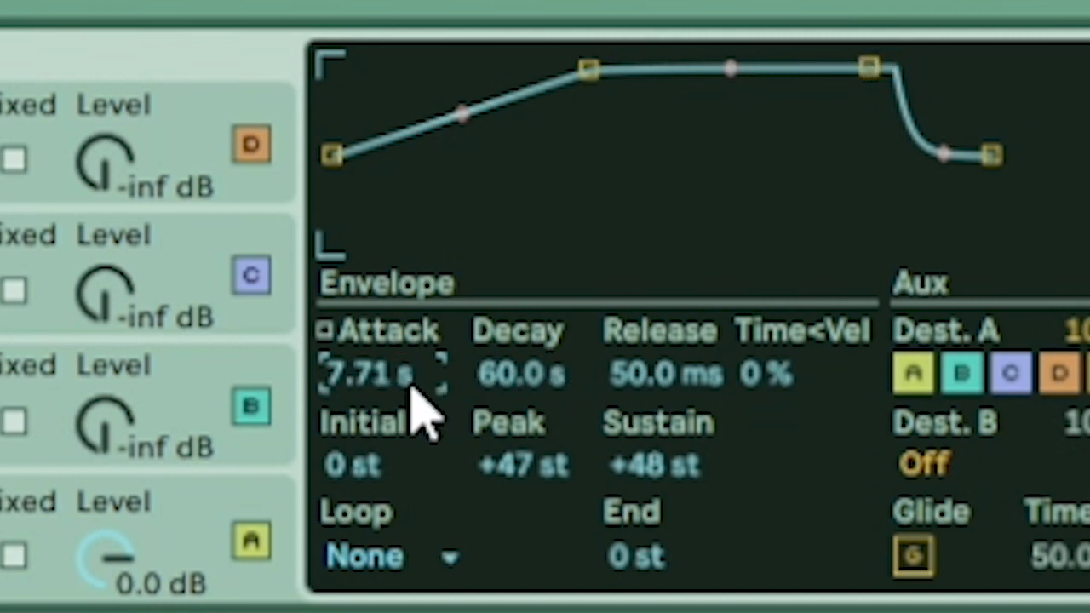
Enter 7.71, 77.1, 771 and finally 7710 as the pitch envelope's attack to demonstrate how milliseconds scale to seconds
text(7)
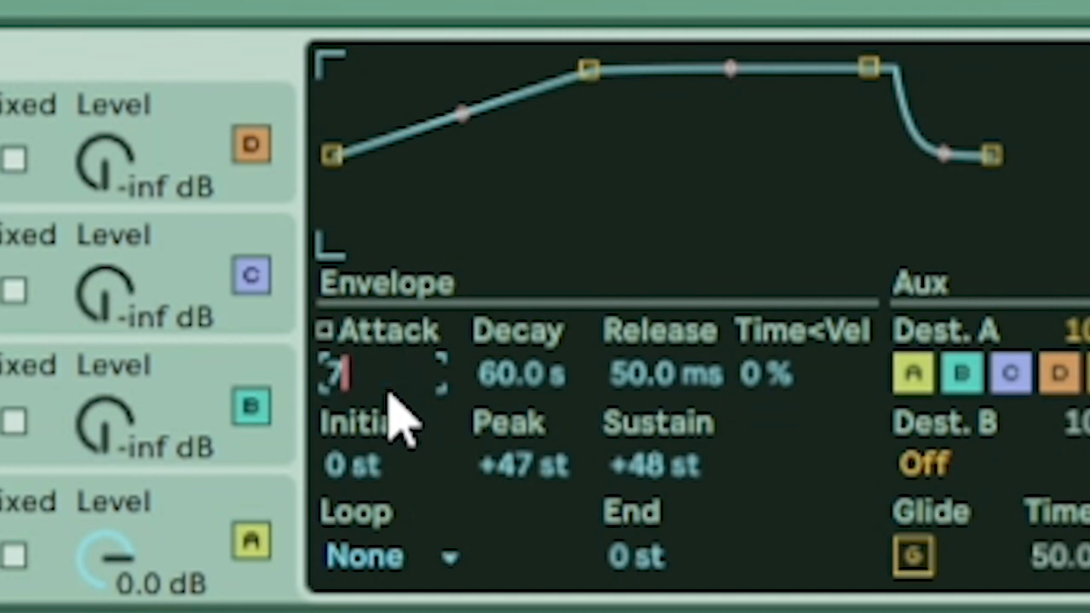
text(.71)
key(Return)
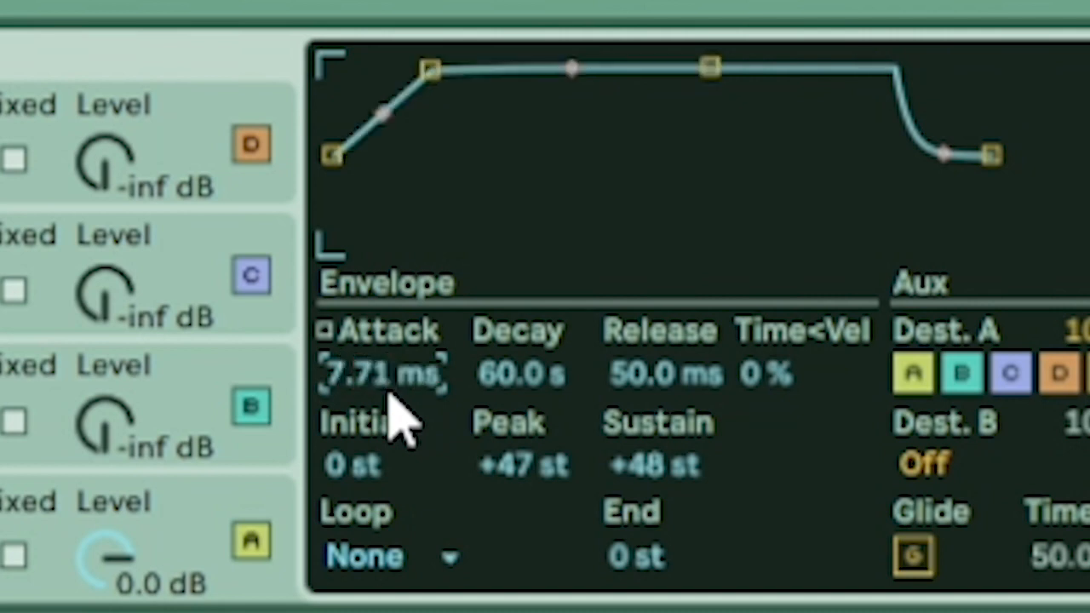
text(77.1)
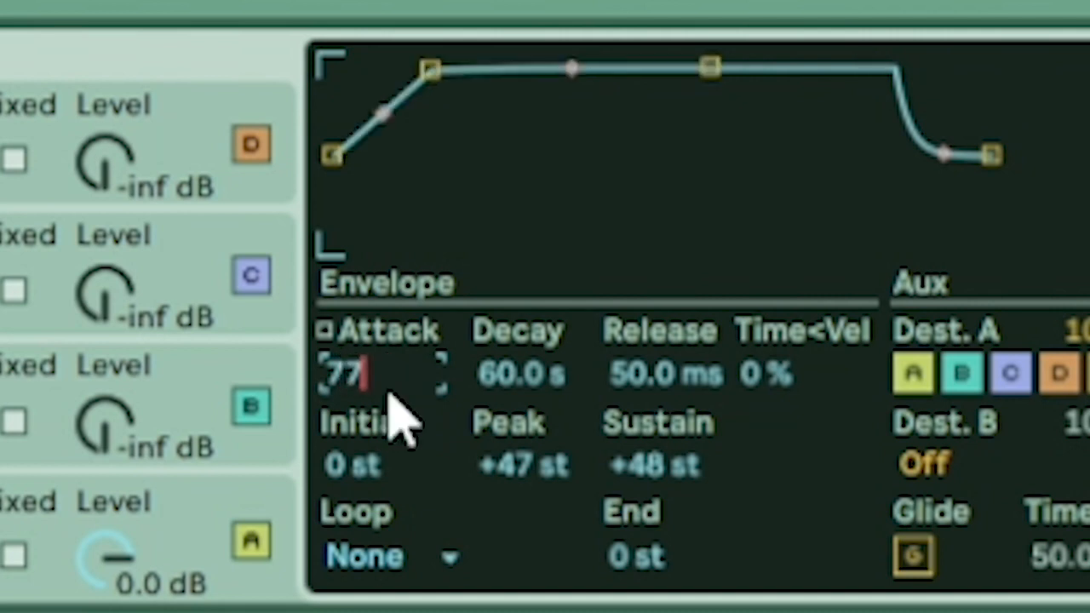
key(Return)
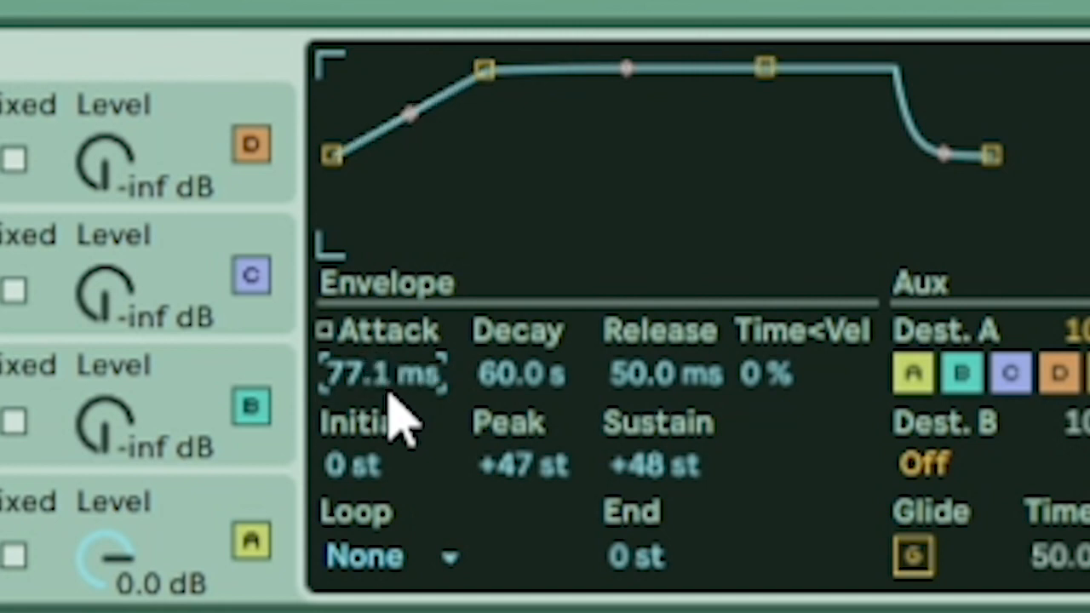
text(771)
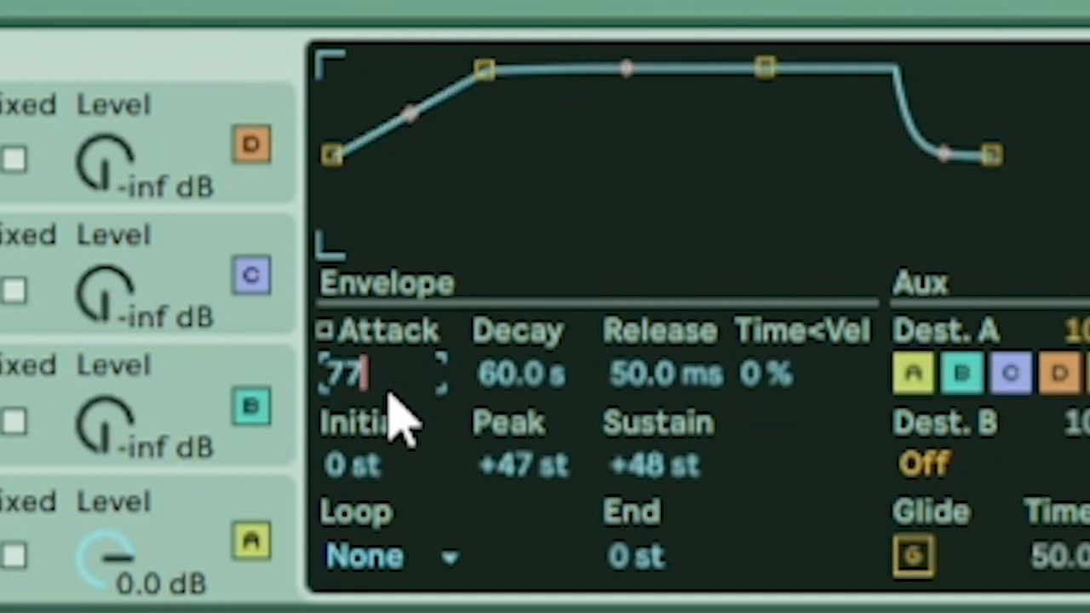
key(Return)
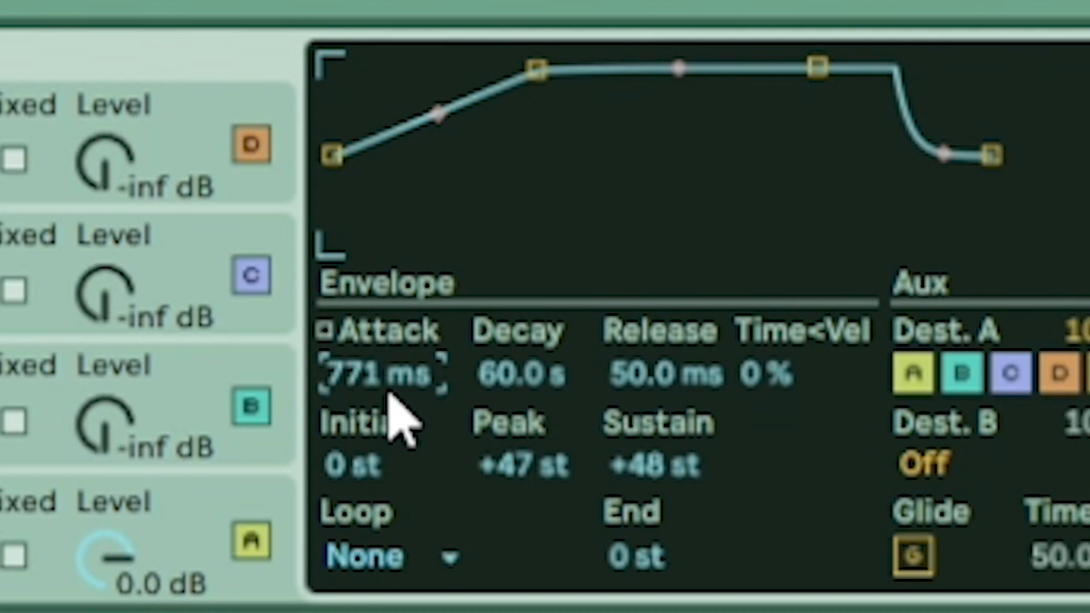
text(7710)
key(Return)
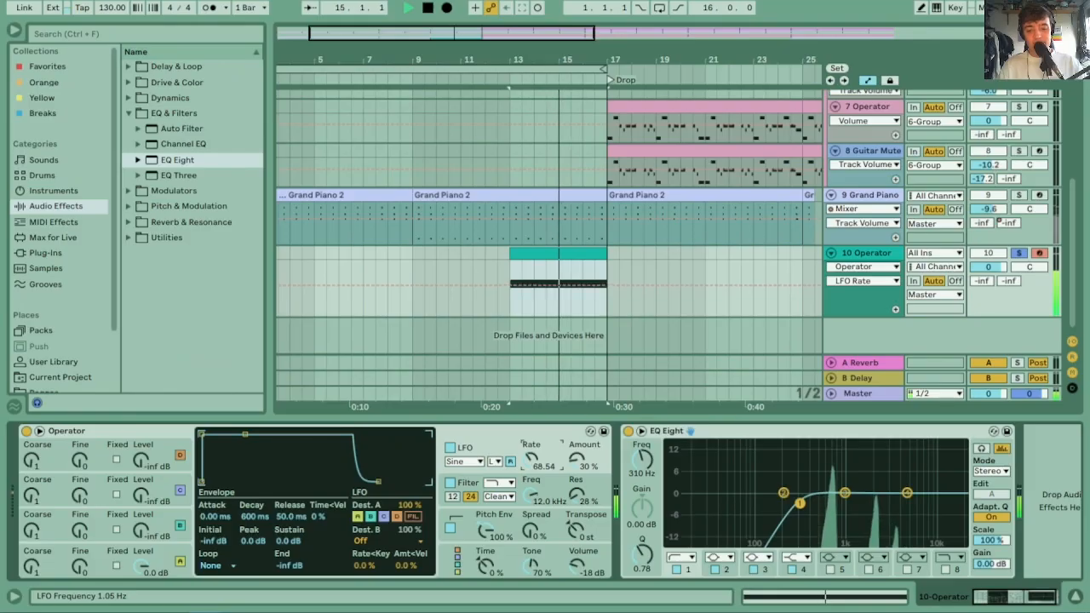
Set Operator's LFO rate to 65.52 and its amount to 63% while auditioning the clip
drag(583, 464, 583, 436)
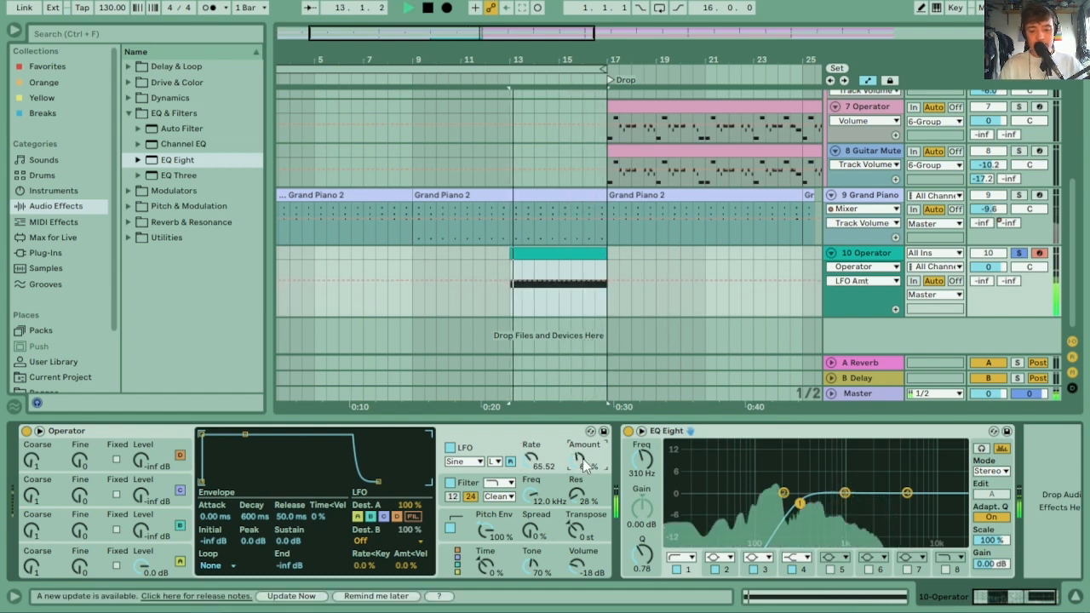
key(space)
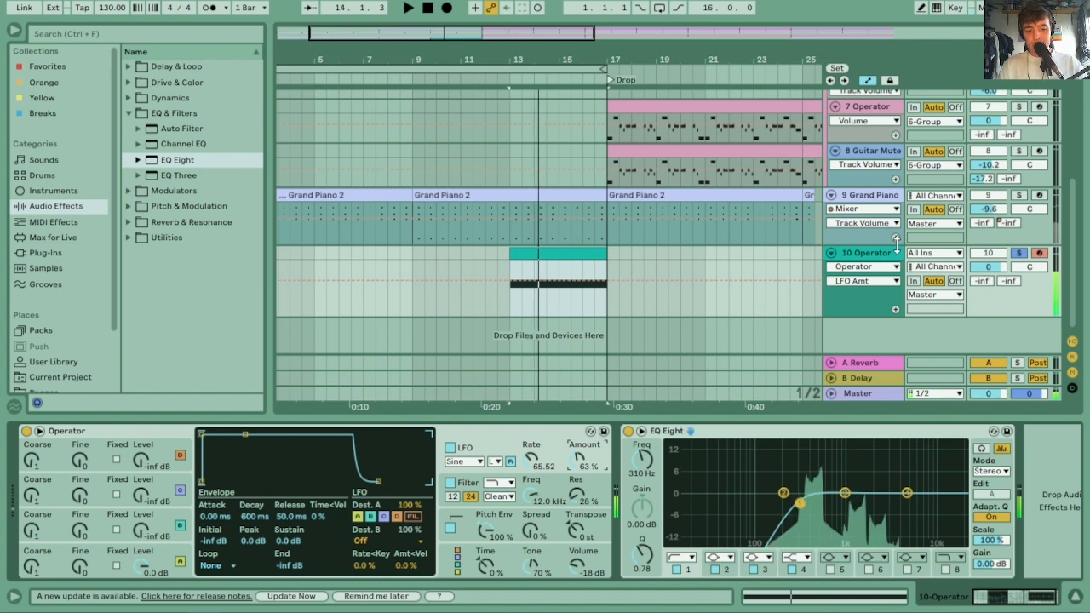
Add the Reverb effect after EQ Eight on the Operator track
click(124, 222)
click(184, 259)
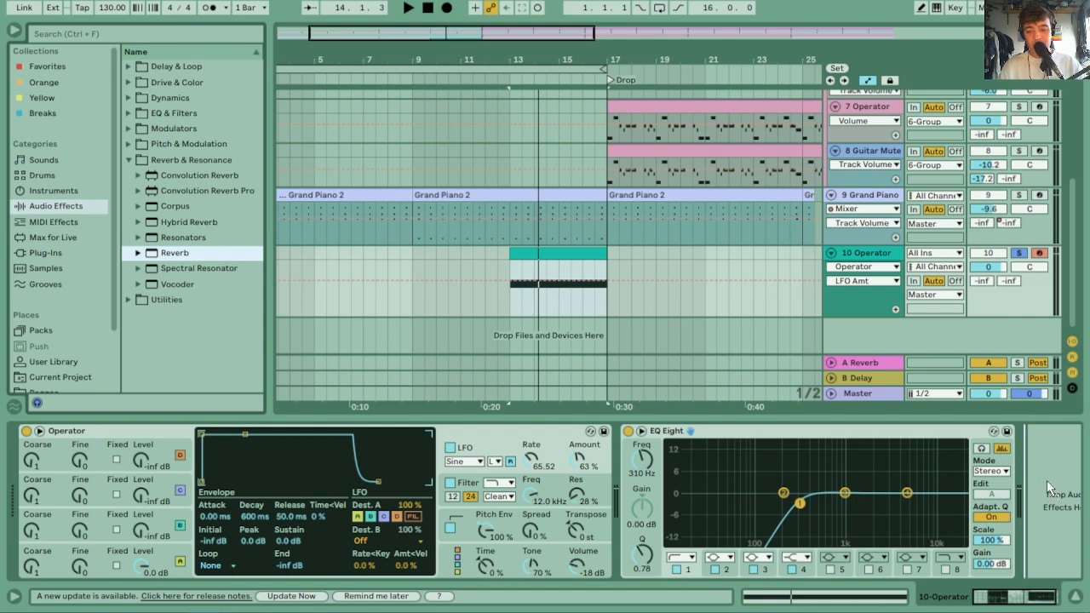
drag(1048, 487, 1047, 480)
Set the Reverb's size to 0.22, decay to 743 ms and dry/wet to 49% while auditioning the clip
key(space)
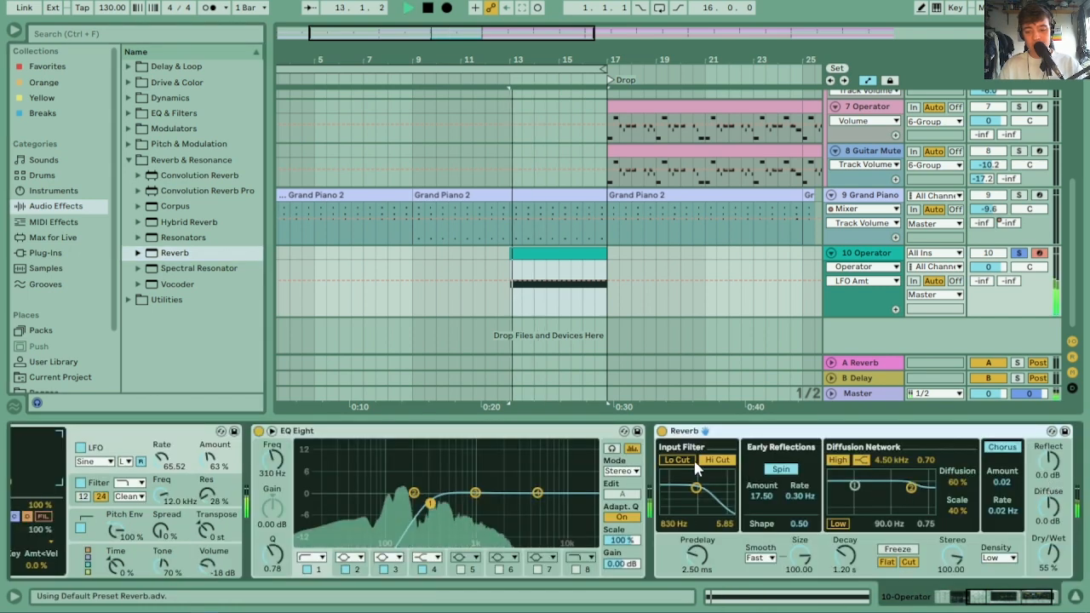
drag(794, 553, 846, 553)
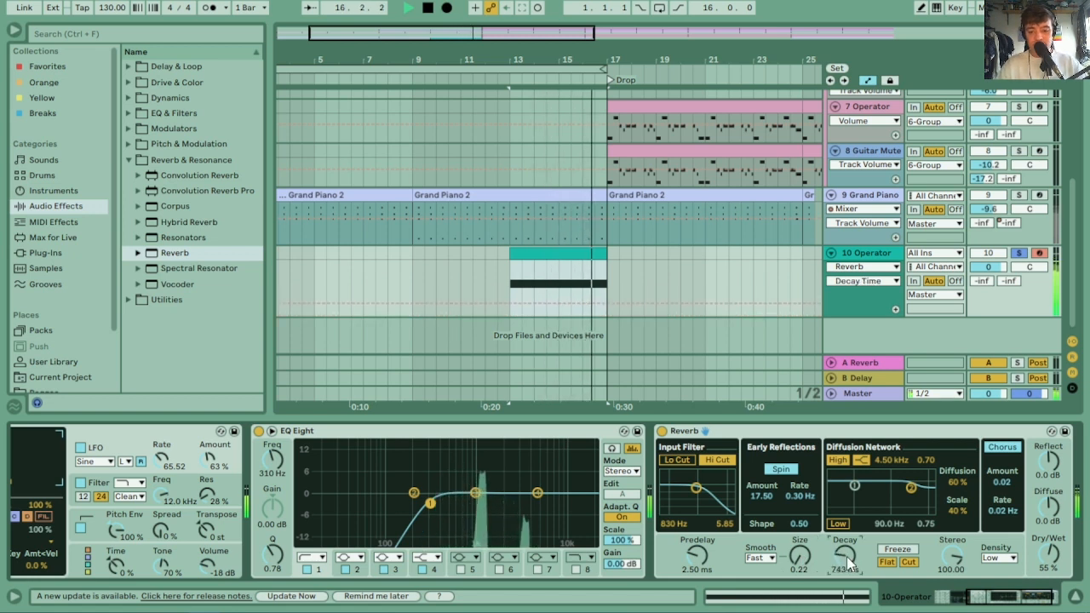
drag(1046, 553, 1050, 554)
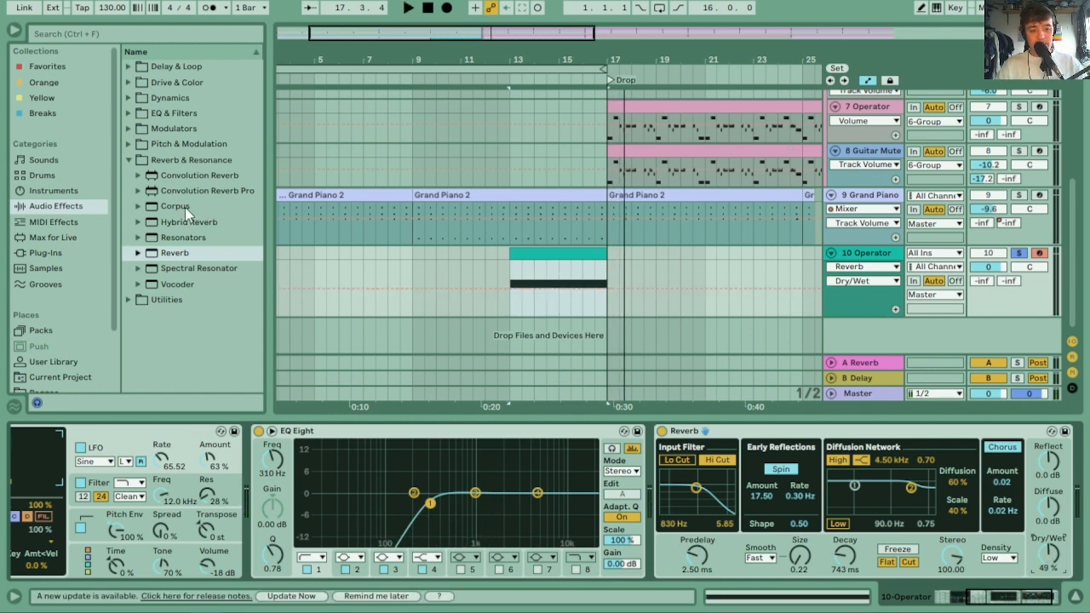
Add the Echo effect after Reverb and lower its dry/wet to 44%
click(128, 67)
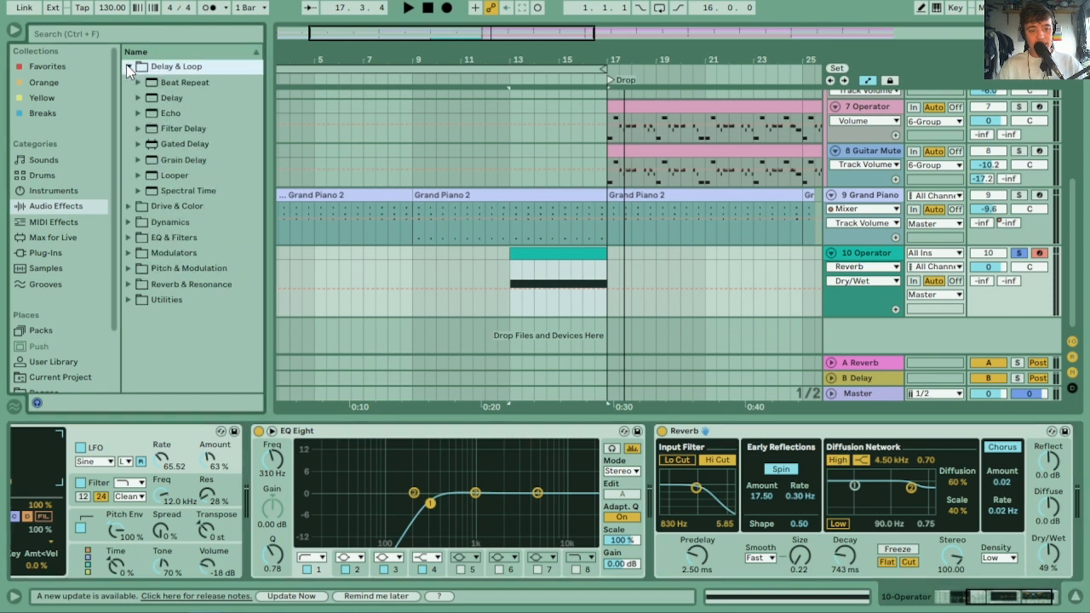
click(164, 113)
drag(1087, 423, 1025, 486)
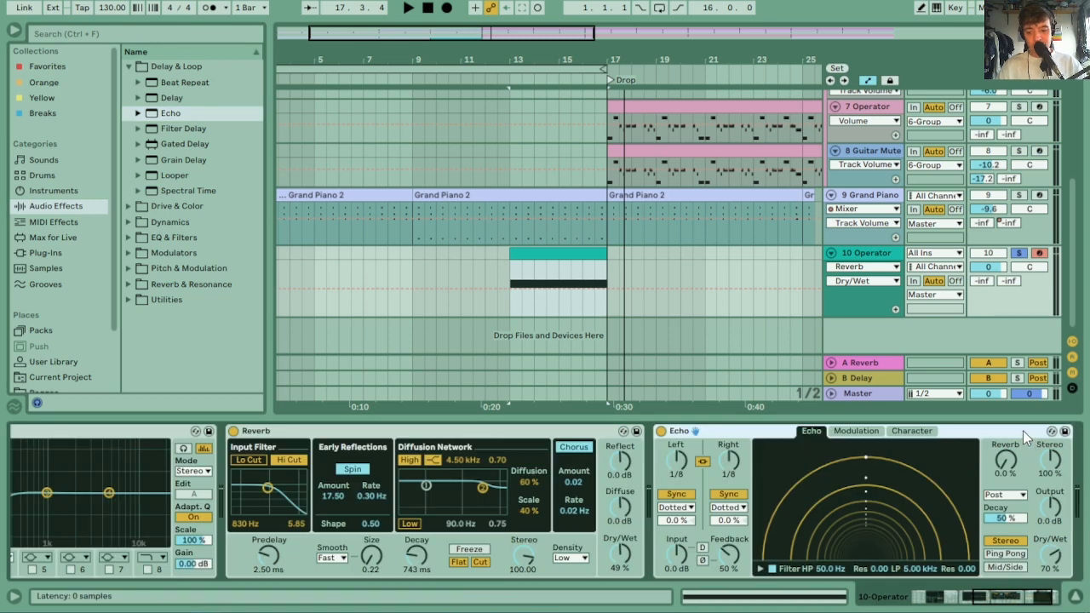
drag(1049, 553, 1049, 574)
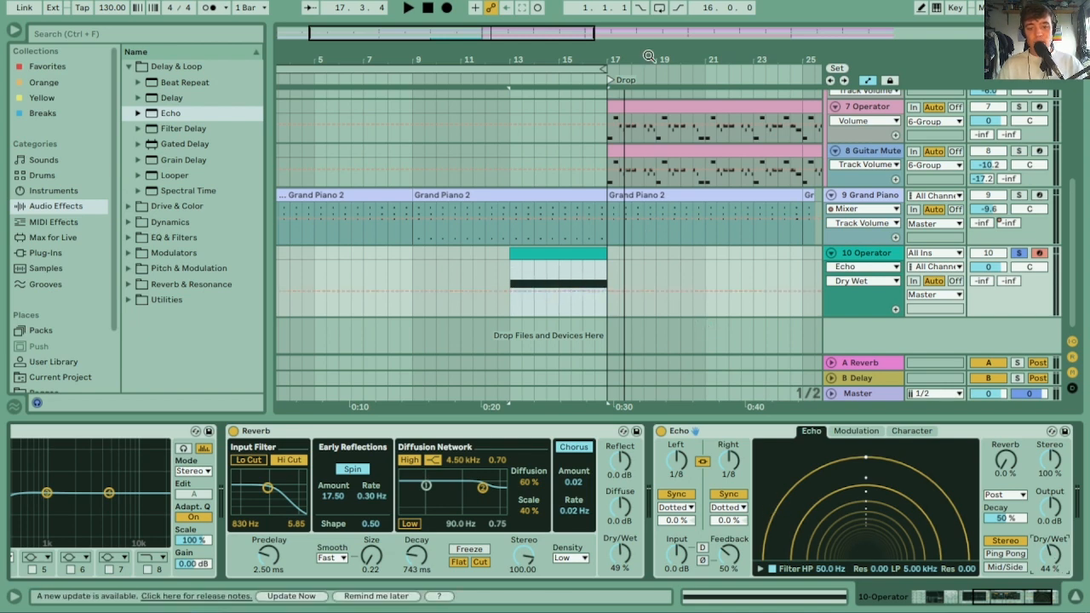
drag(608, 54, 316, 297)
key(b)
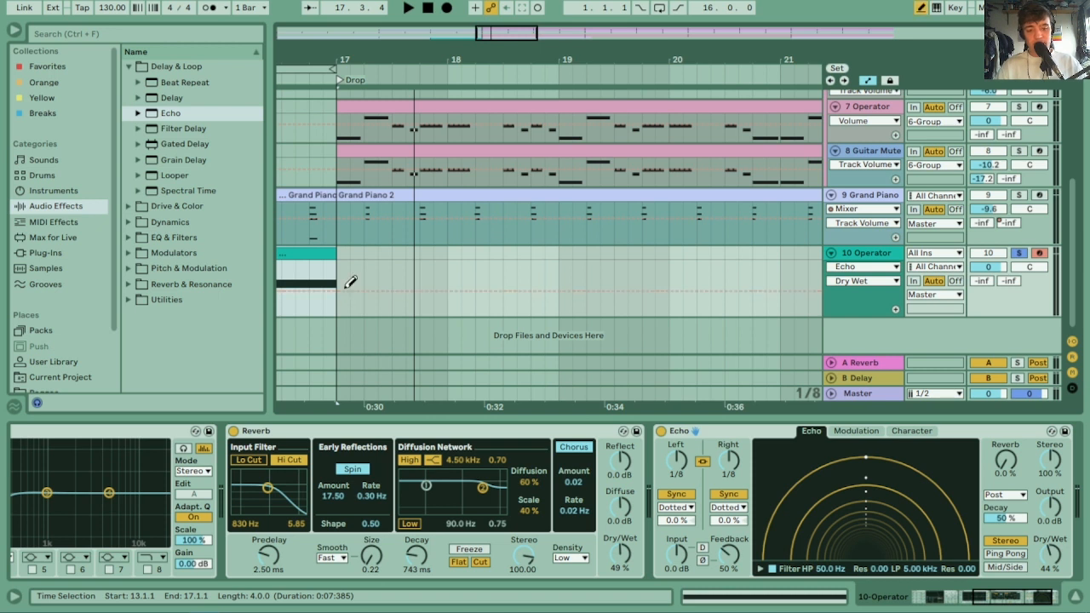
right_click(663, 435)
click(685, 440)
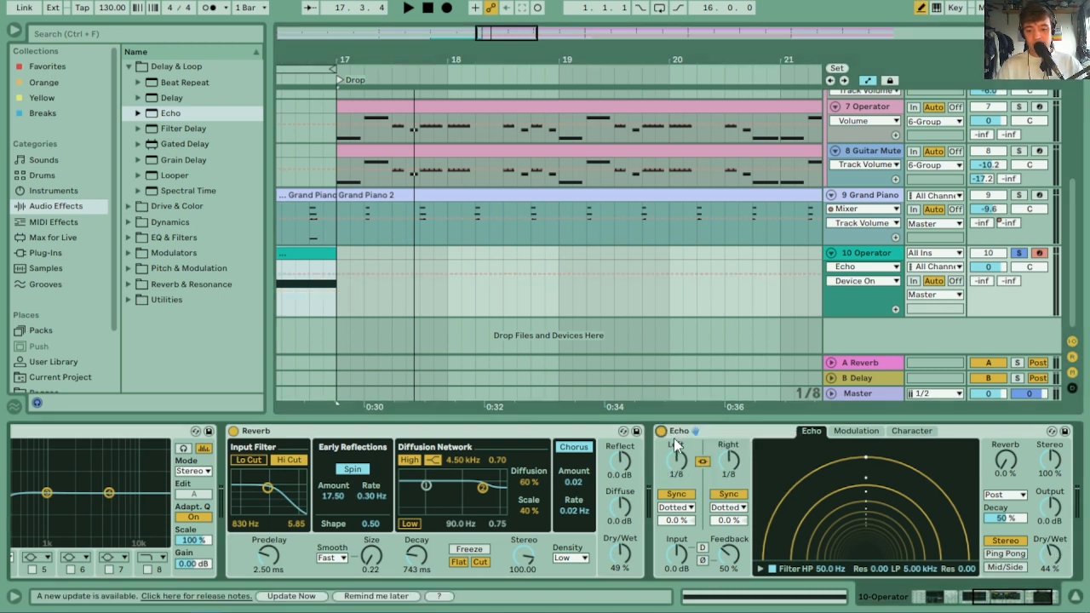
click(333, 284)
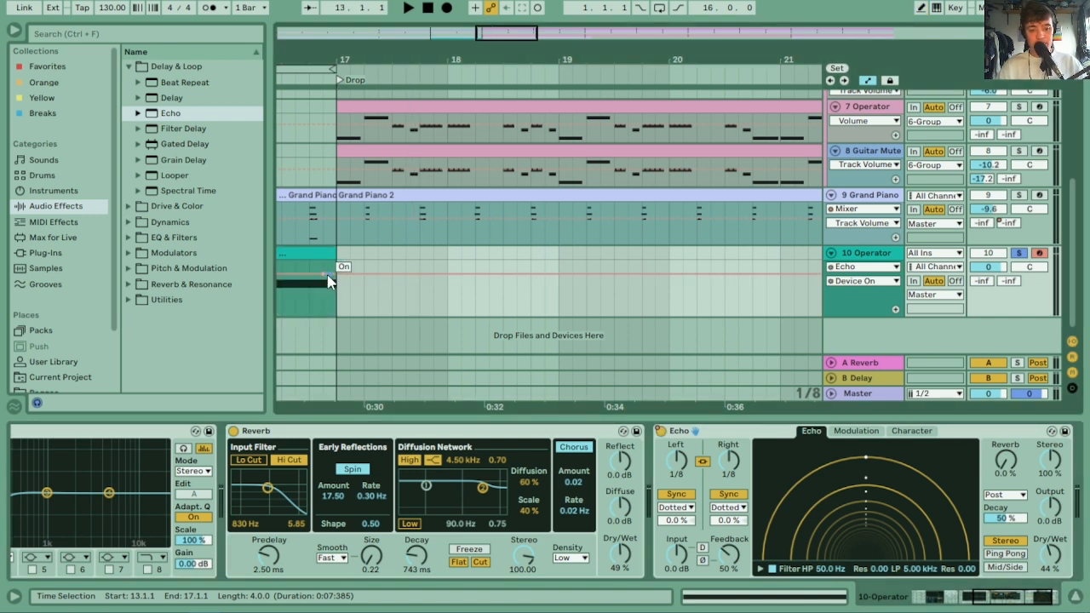
drag(308, 282, 308, 299)
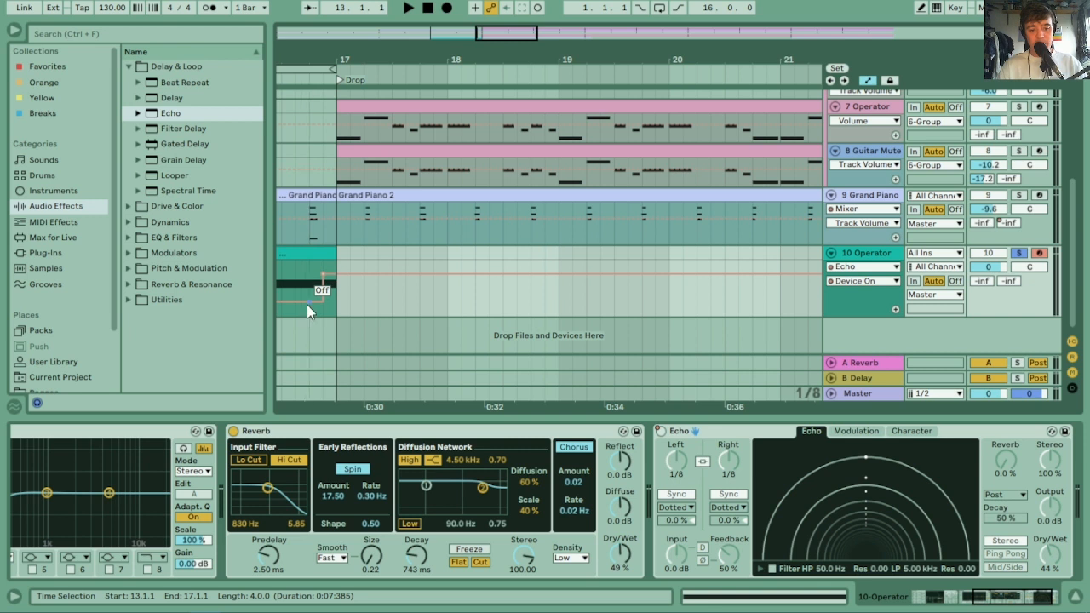
Play from 16.2 into the drop and set Echo's dry/wet to 37% and feedback to 67%
drag(304, 56, 644, 54)
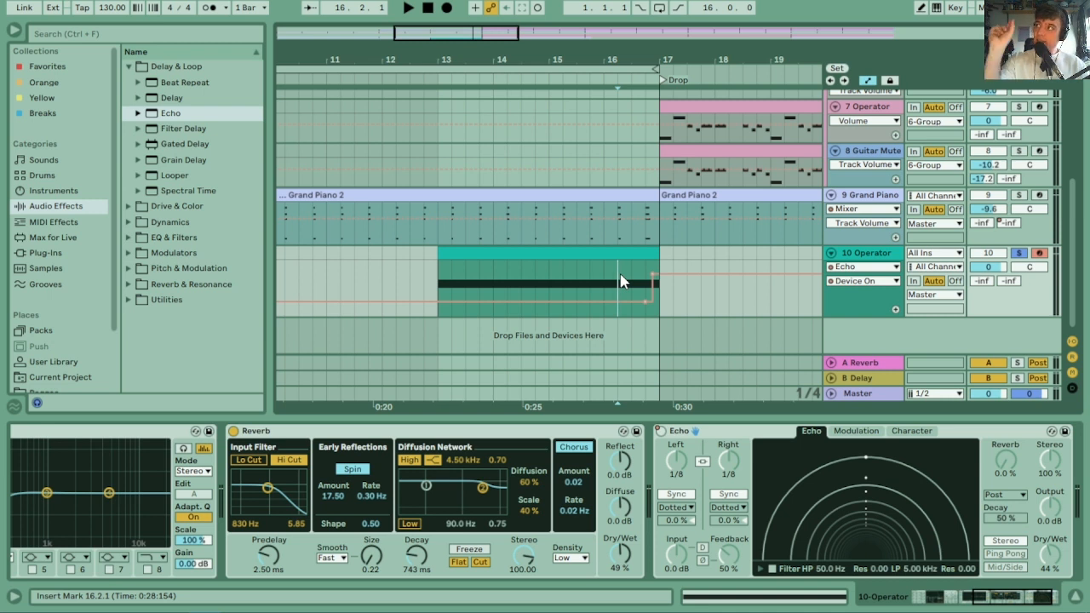
key(space)
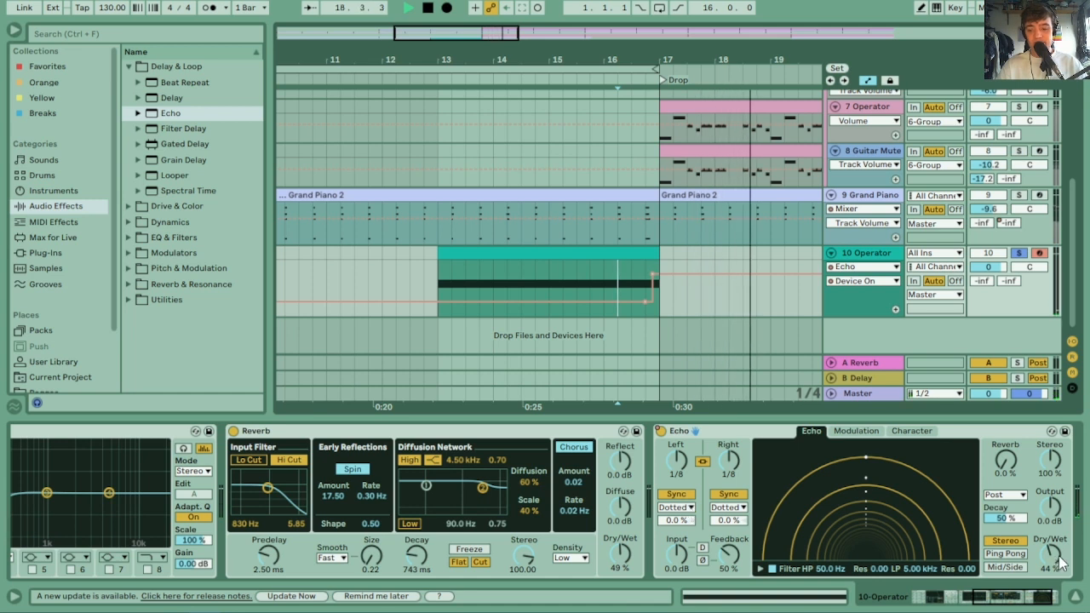
click(1032, 539)
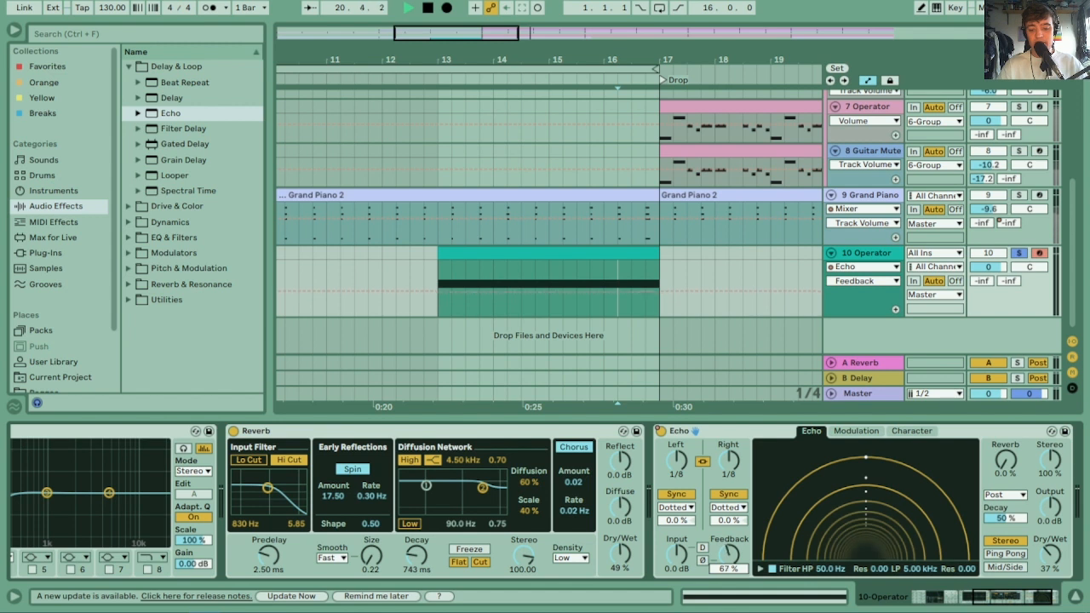
key(space)
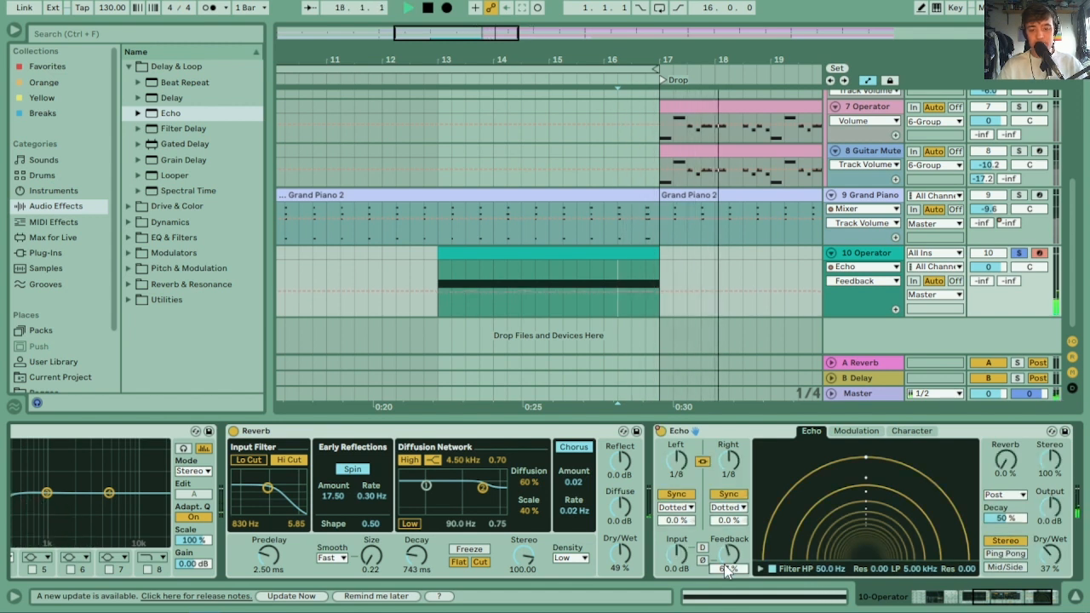
Move Echo's switch-on automation point to about a sixteenth note before bar 17 and play the transition
drag(660, 77, 849, 285)
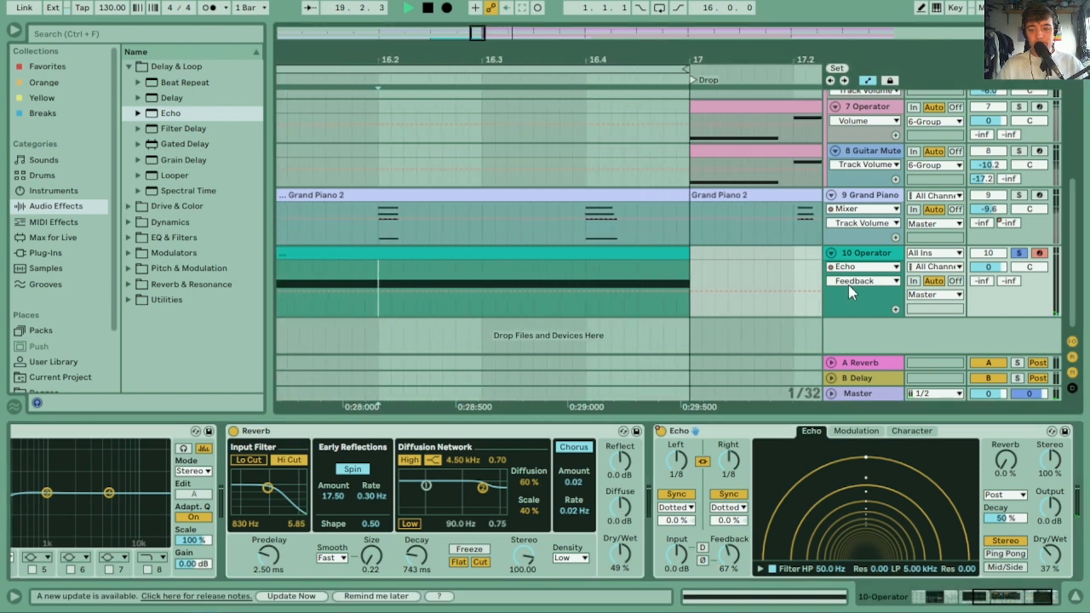
right_click(662, 432)
click(682, 441)
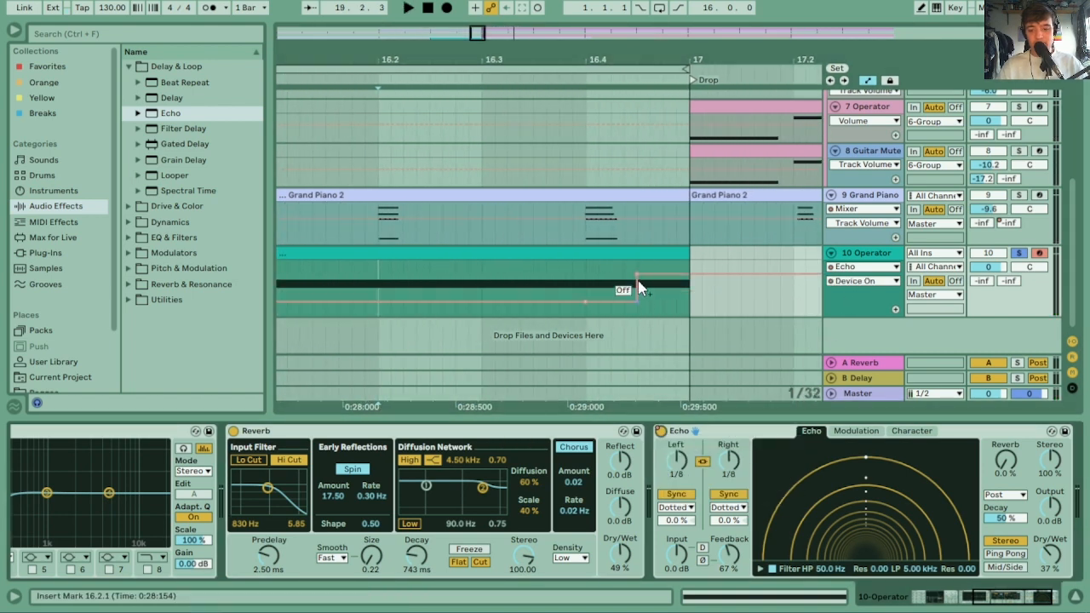
key(b)
click(646, 296)
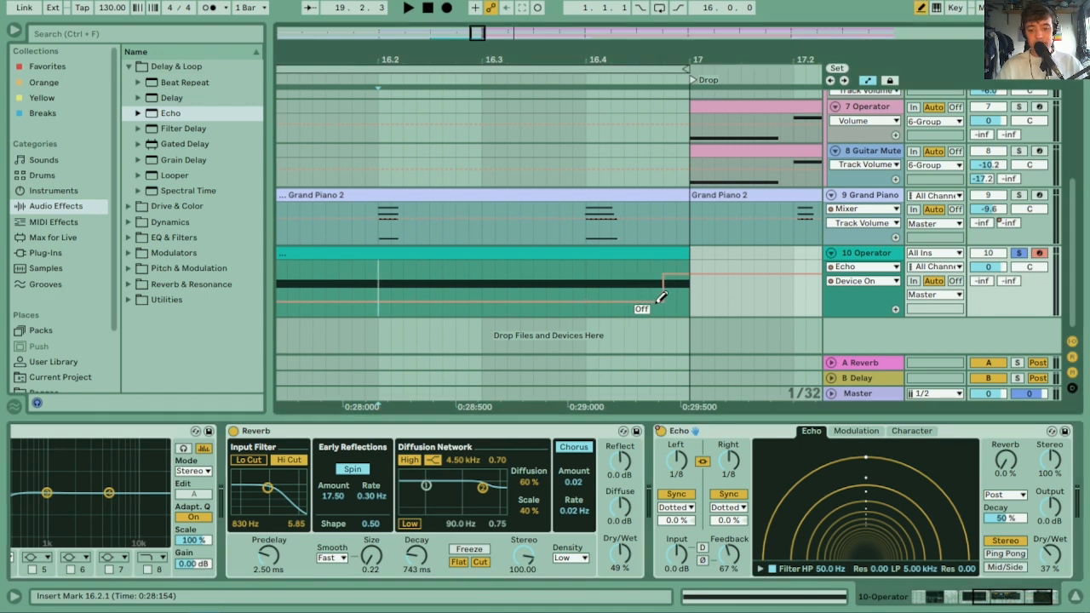
click(409, 79)
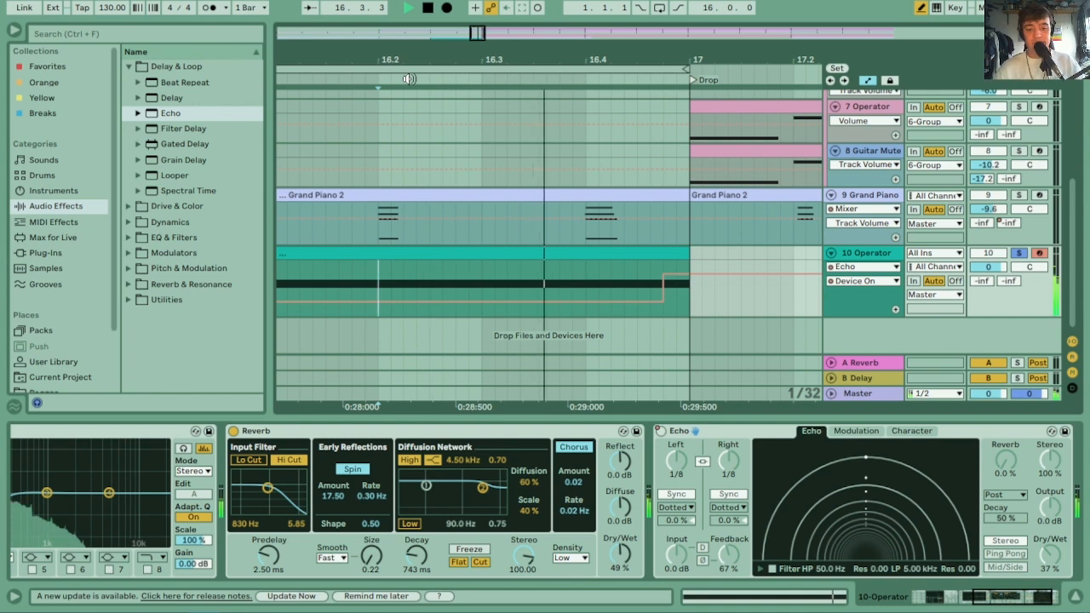
Unsolo the Operator track, play the full mix from bar 9 and lower the Operator track's volume to -13 dB
drag(448, 58, 520, 57)
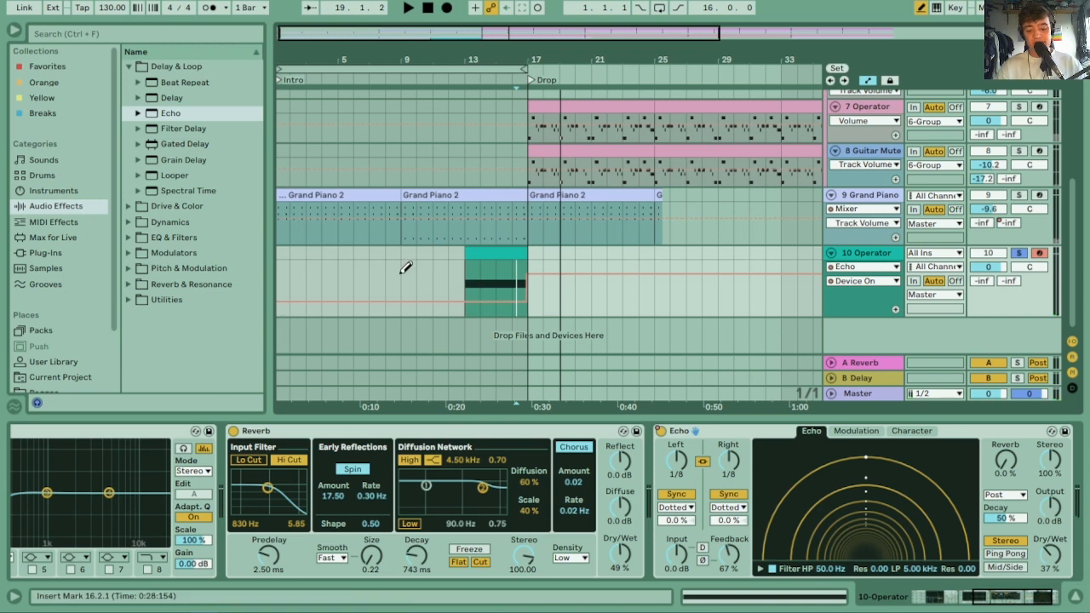
click(404, 281)
key(space)
click(1001, 269)
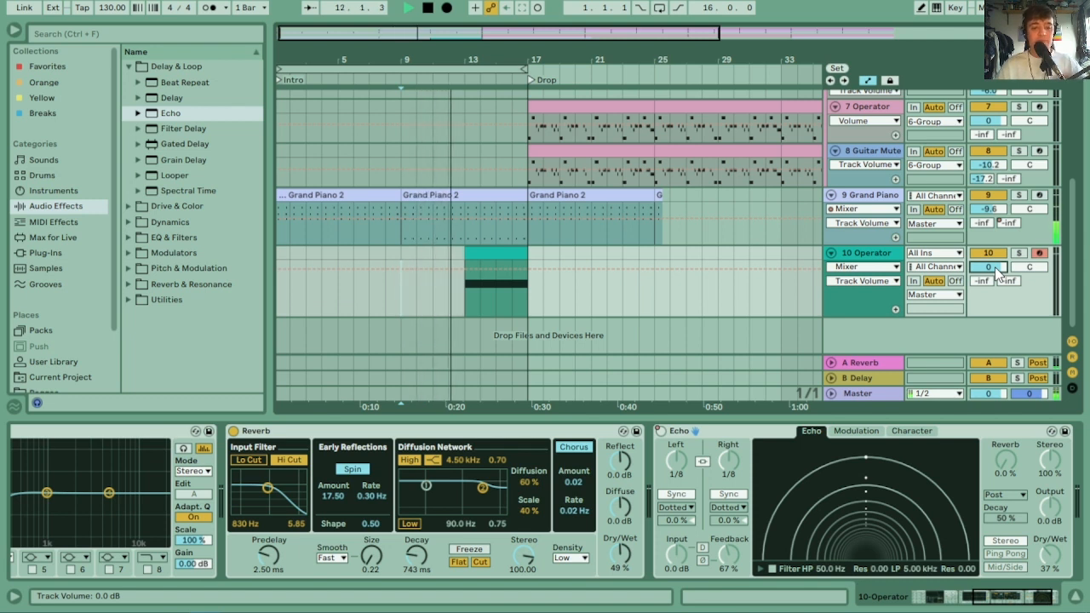
scroll(1000, 270, down, 5)
scroll(1001, 271, down, 5)
scroll(1000, 271, down, 3)
scroll(1001, 271, down, 2)
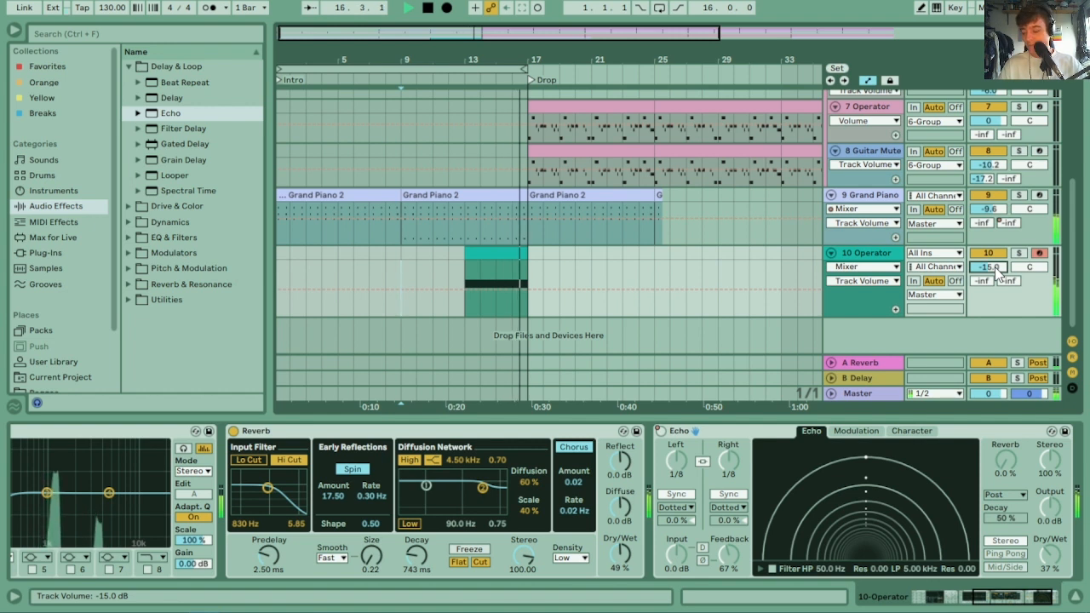
drag(995, 268, 996, 260)
key(space)
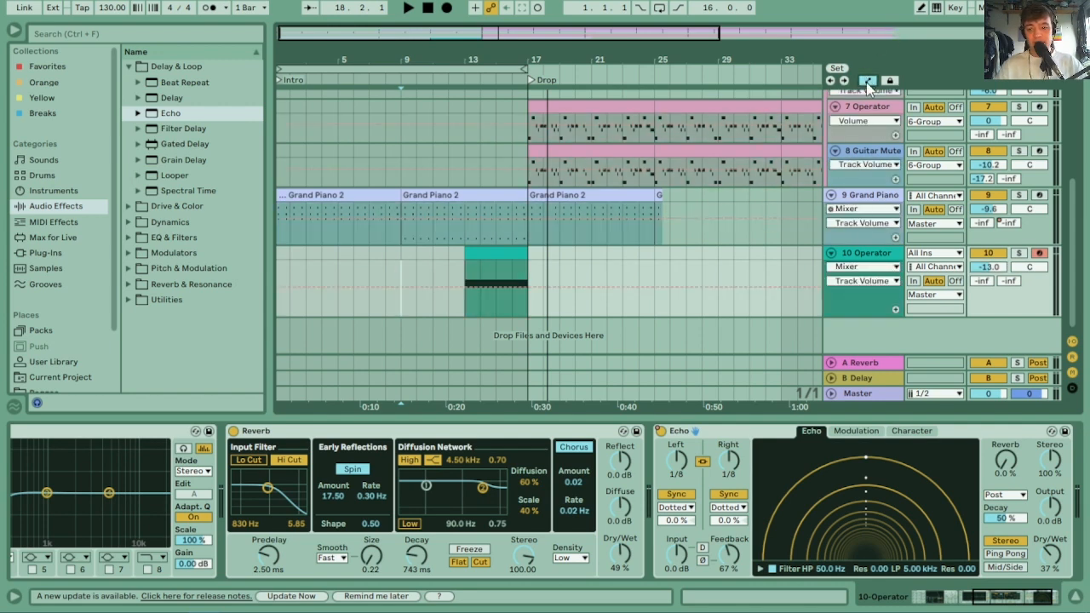
Show the Operator track's mixer volume automation and play from 12.2 to check how the clip enters at bar 13
click(888, 268)
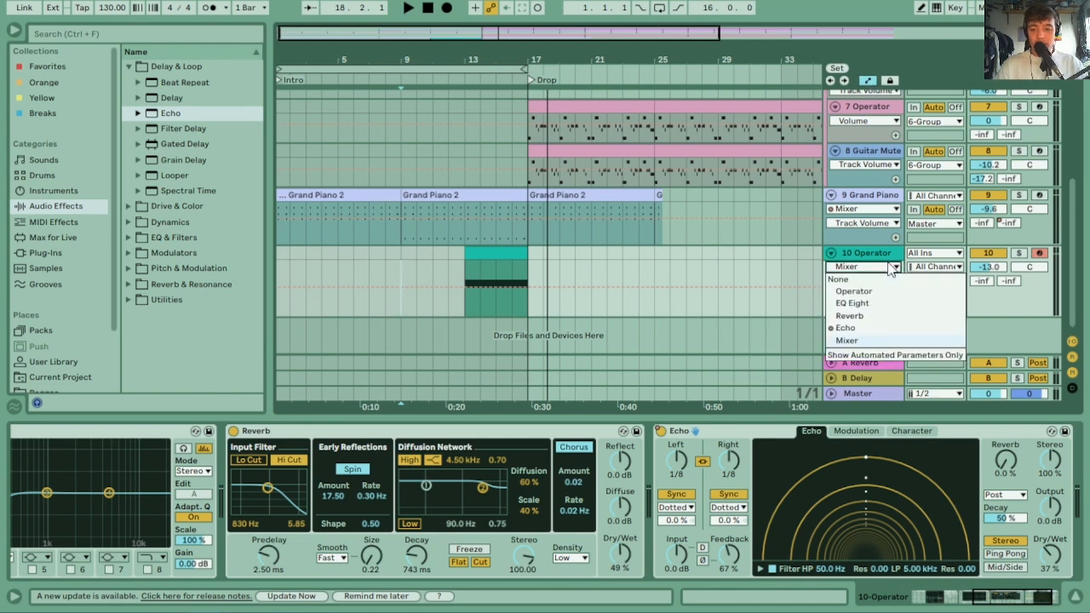
click(847, 341)
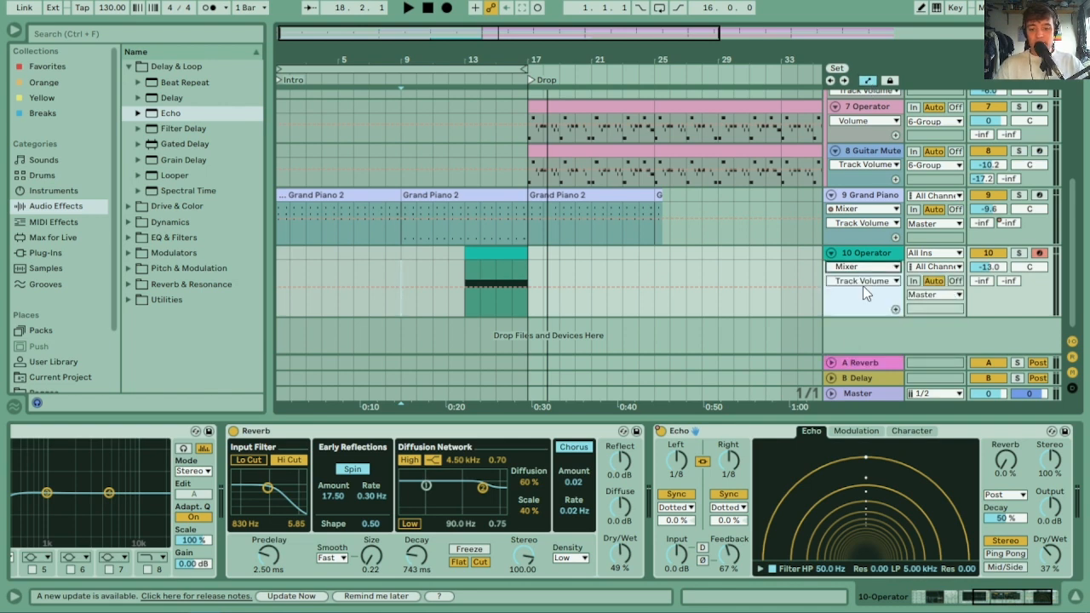
drag(477, 56, 477, 99)
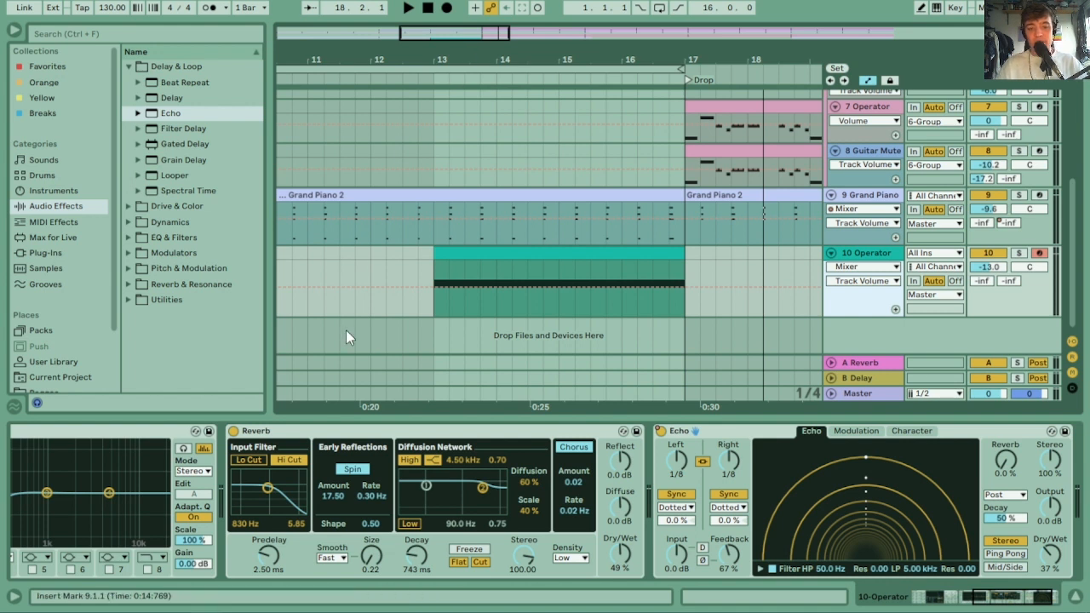
click(390, 270)
key(space)
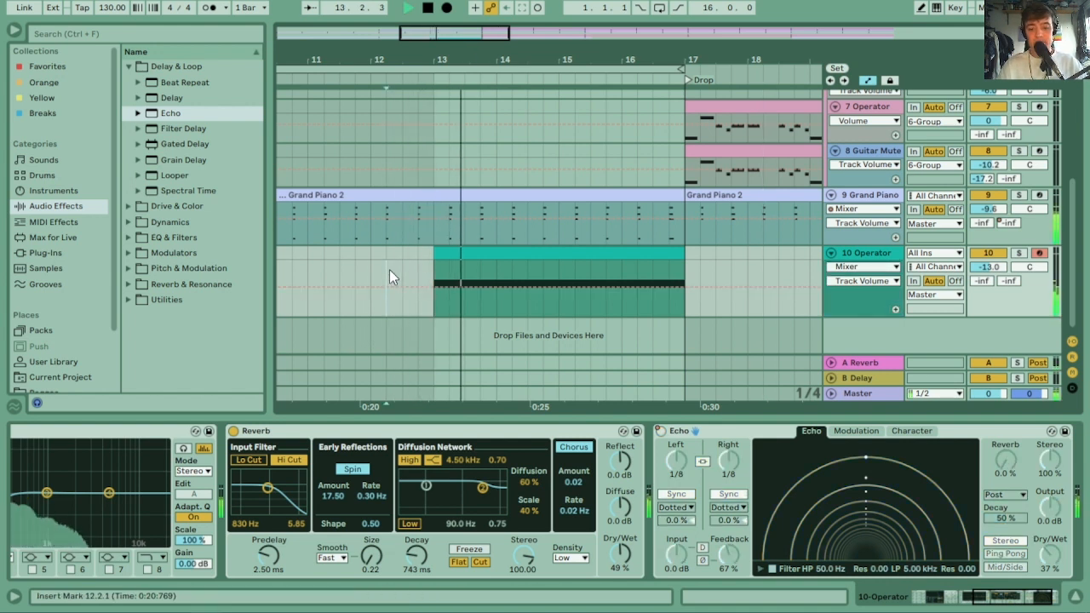
key(space)
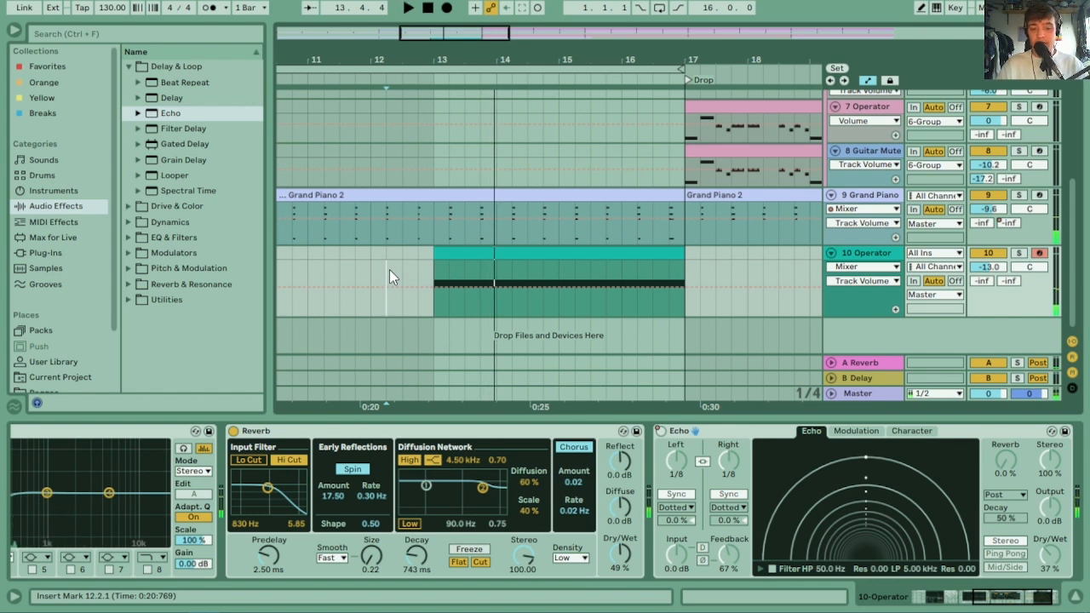
Add Utility after Echo and automate its gain to rise from the minimum at bar 13 to 0 dB at bar 15
click(129, 299)
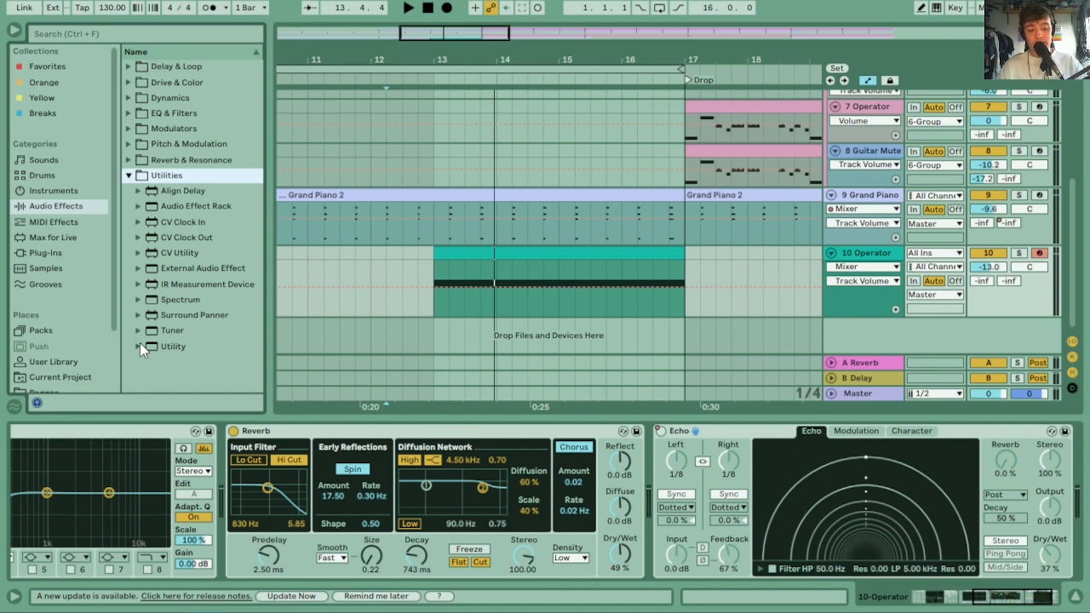
key(Tab)
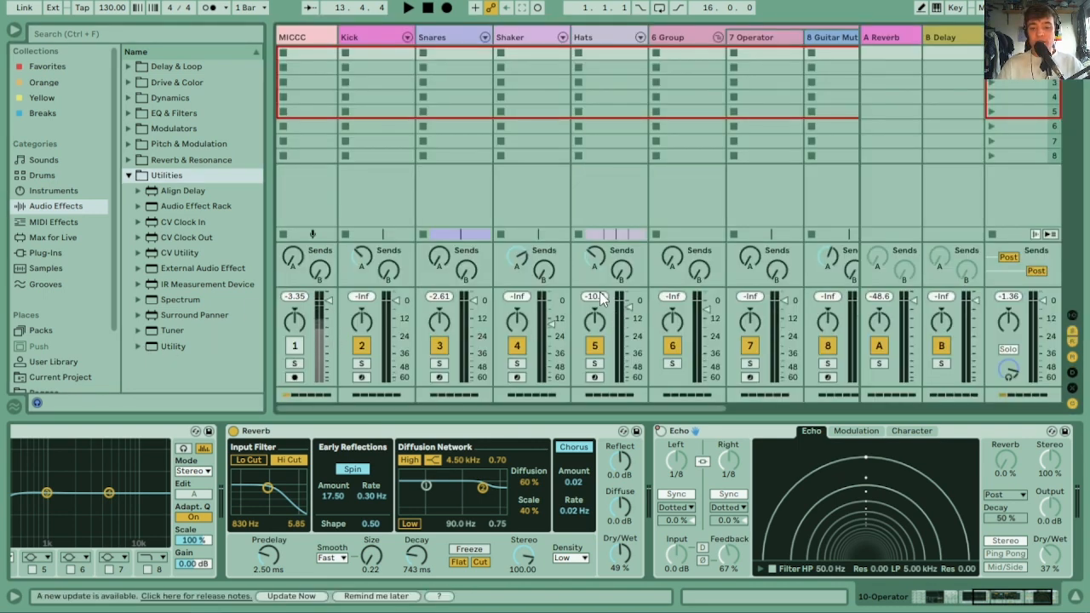
key(Tab)
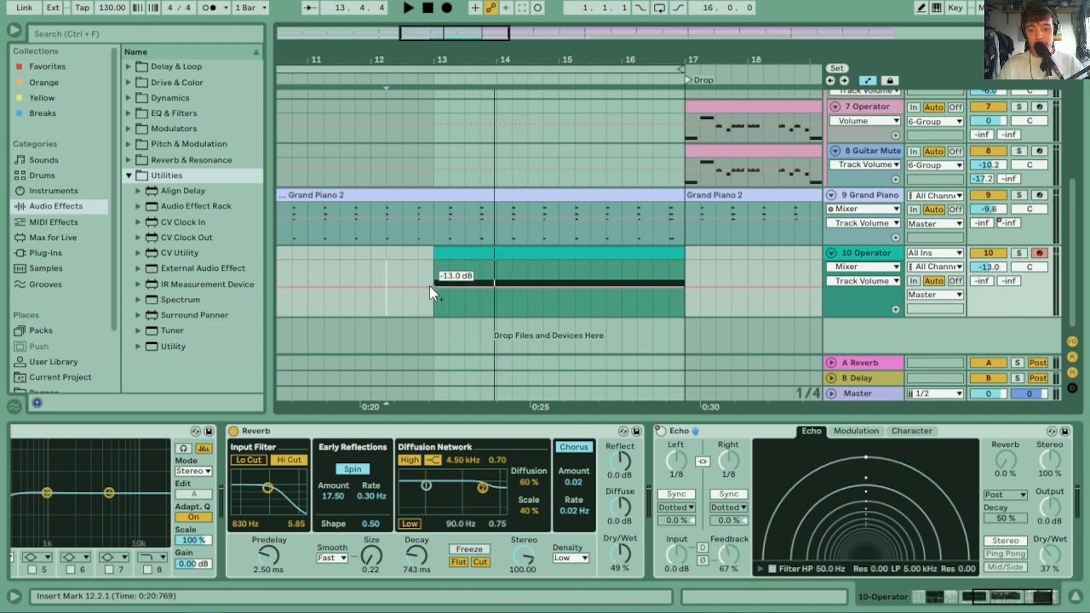
click(150, 347)
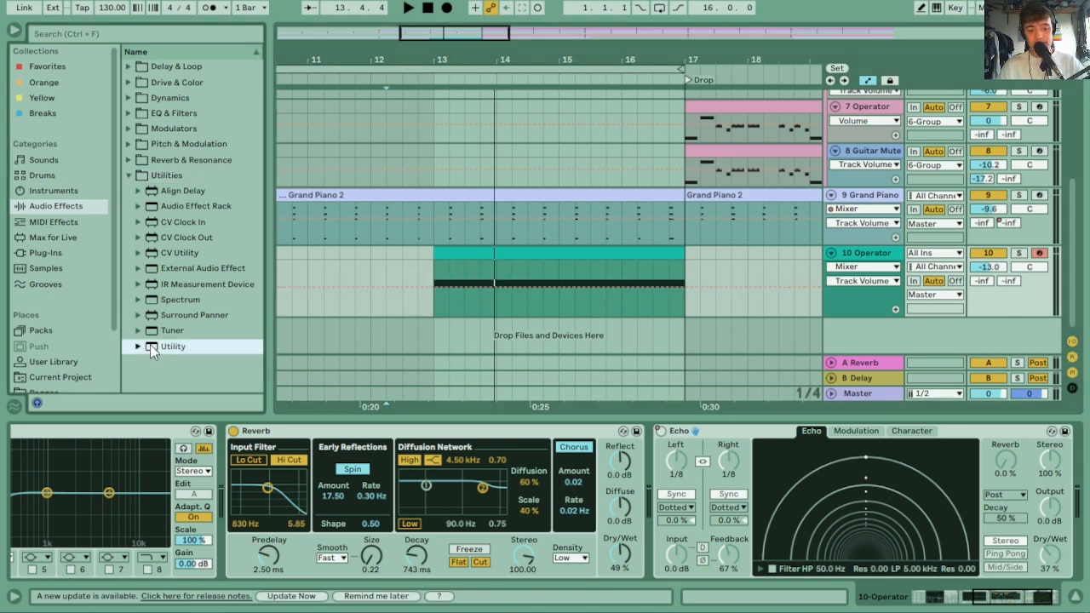
scroll(1028, 479, right, 3)
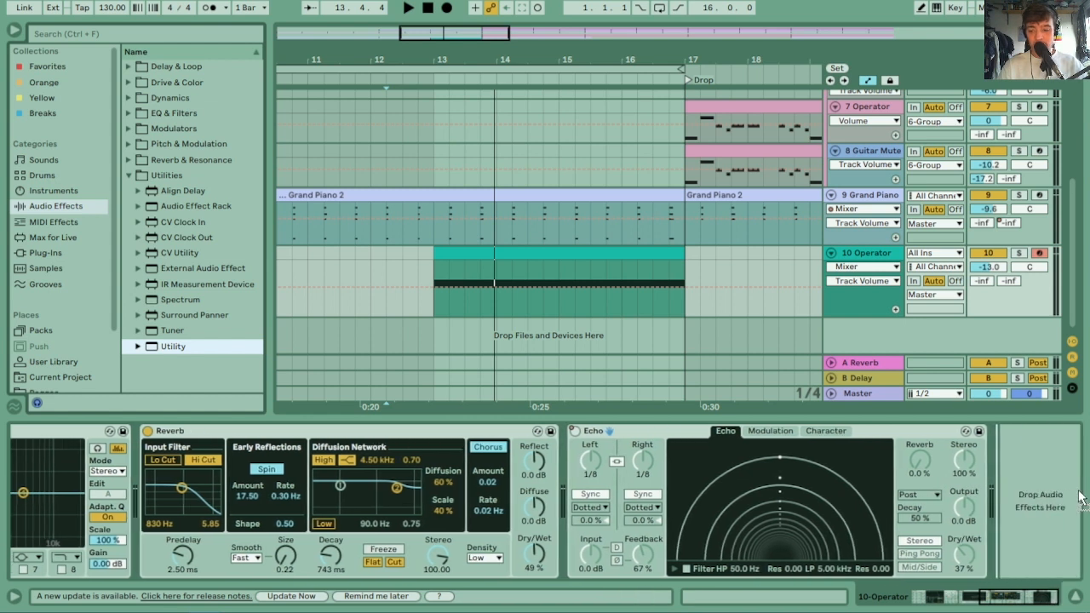
click(1043, 487)
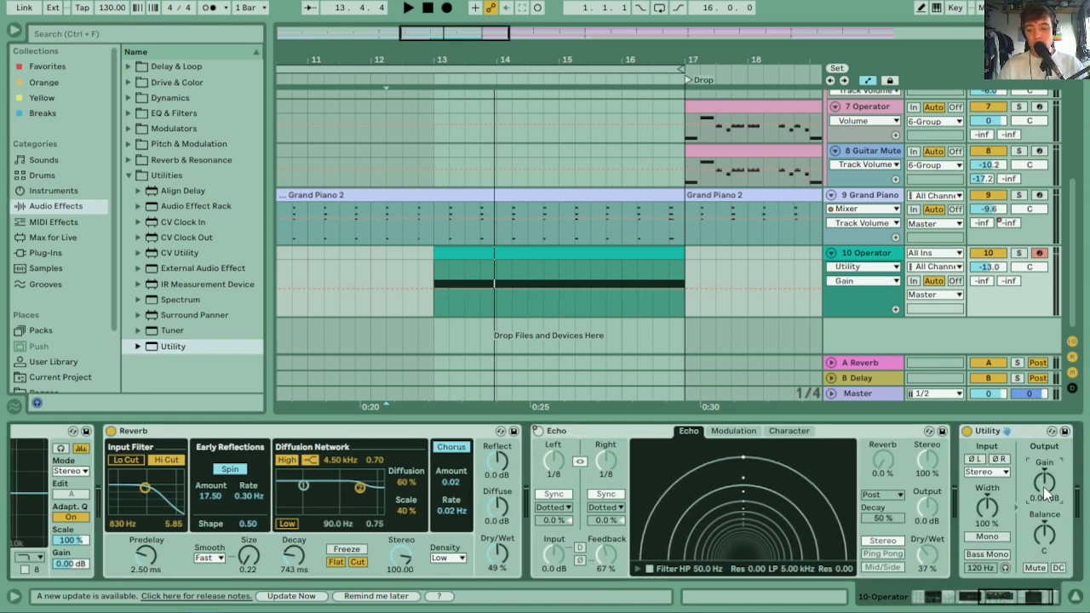
click(557, 288)
drag(433, 288, 433, 316)
Play from just before bar 13 through the drop and raise the Operator track's volume to -11 dB
click(416, 275)
key(space)
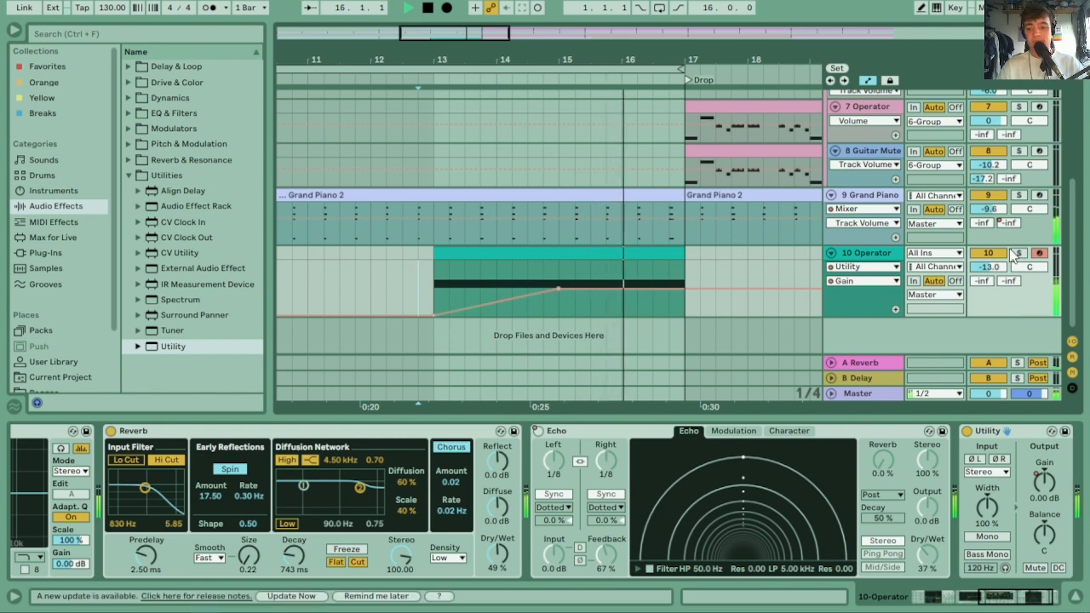
click(988, 267)
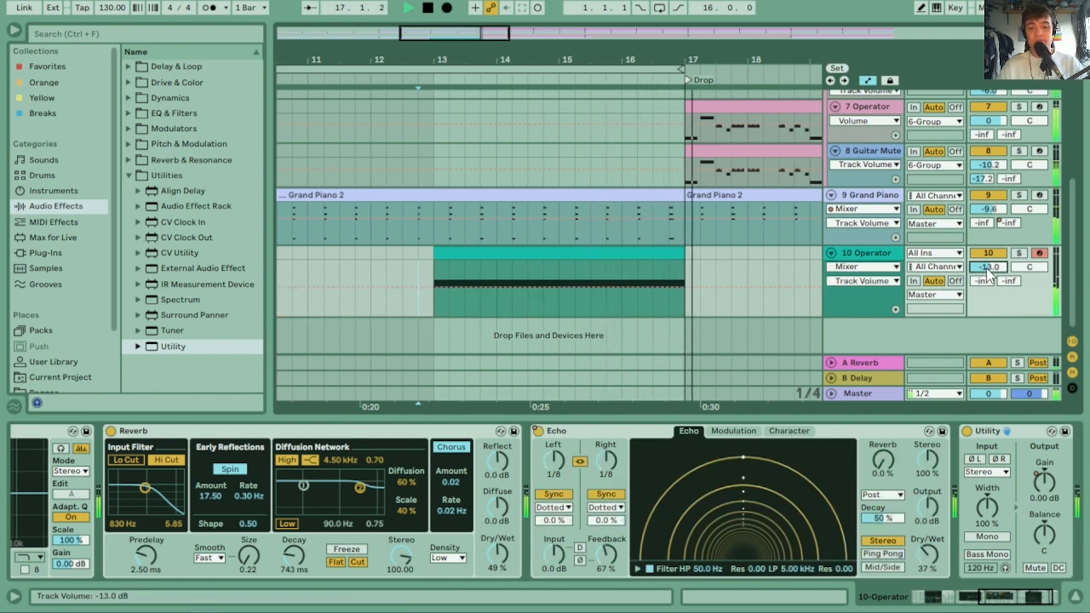
scroll(987, 273, up, 2)
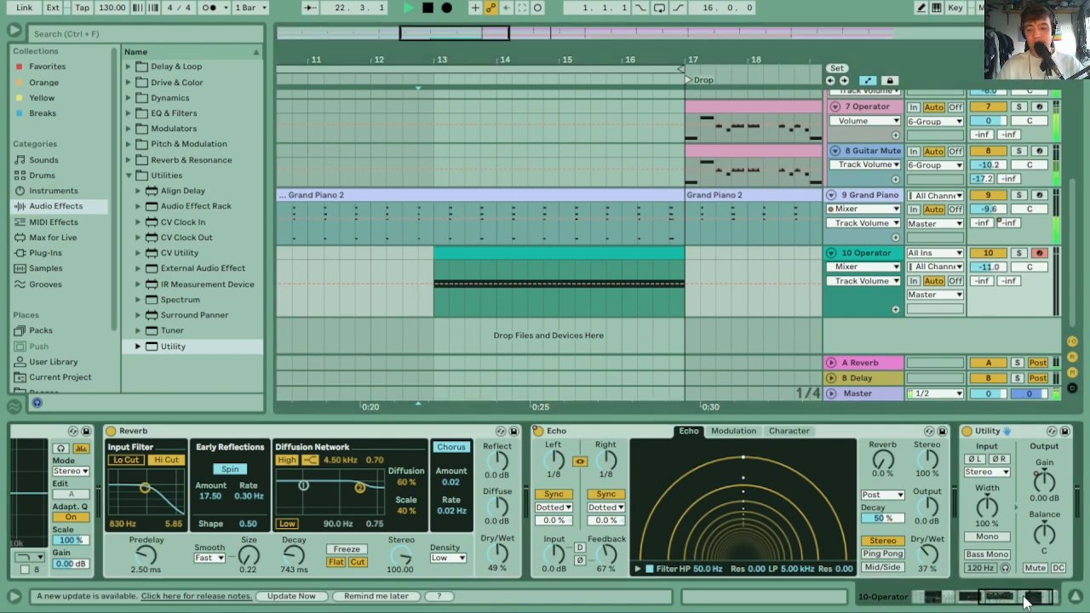
Set Operator's LFO rate to 55.40 while playing the clip from bar 13 into the drop
drag(1026, 603, 921, 599)
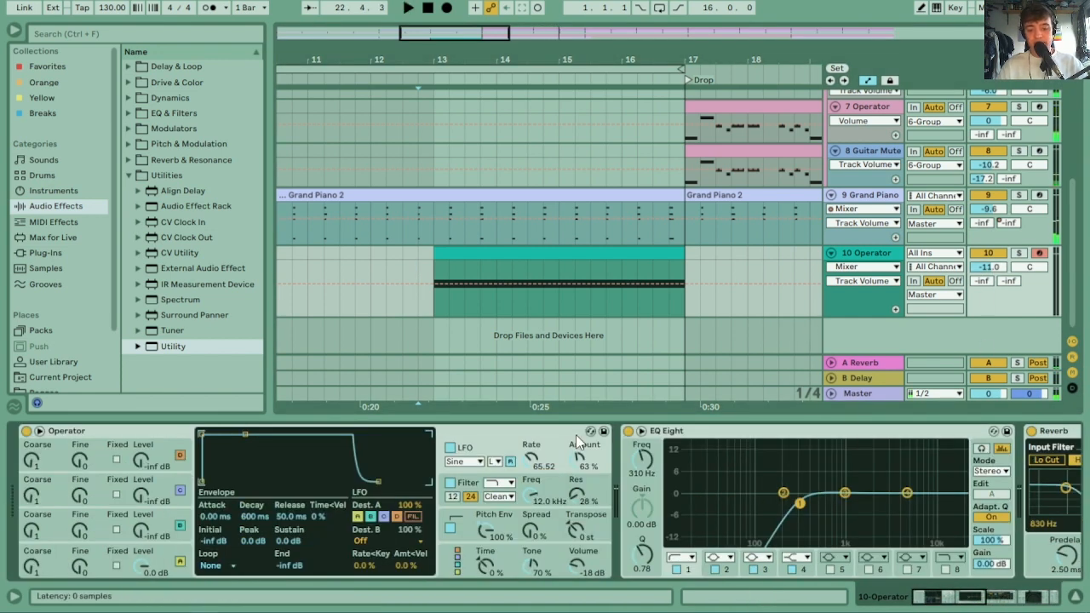
drag(531, 460, 531, 464)
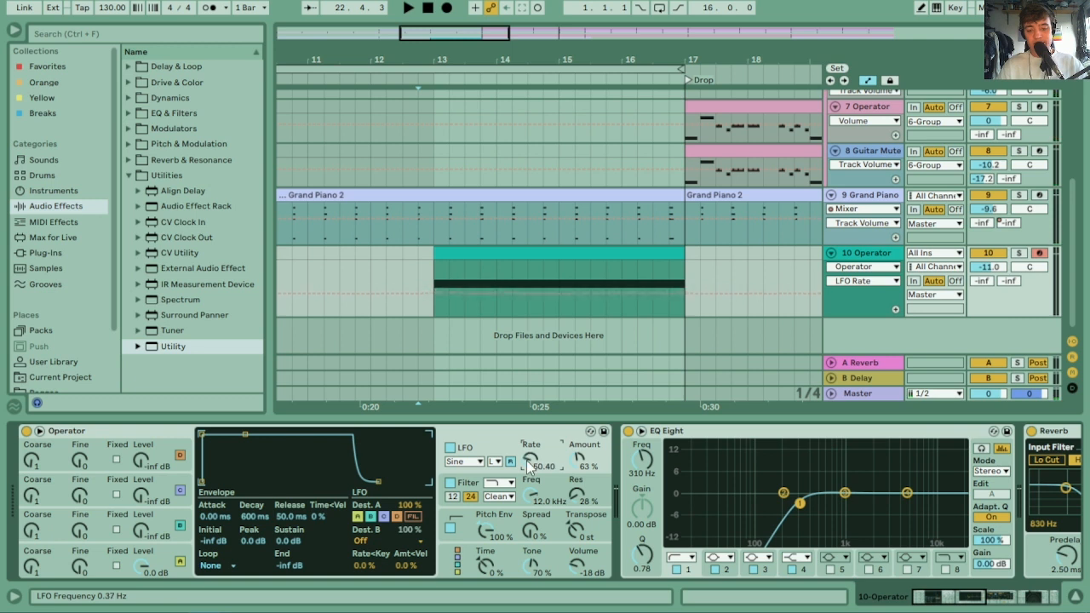
click(448, 253)
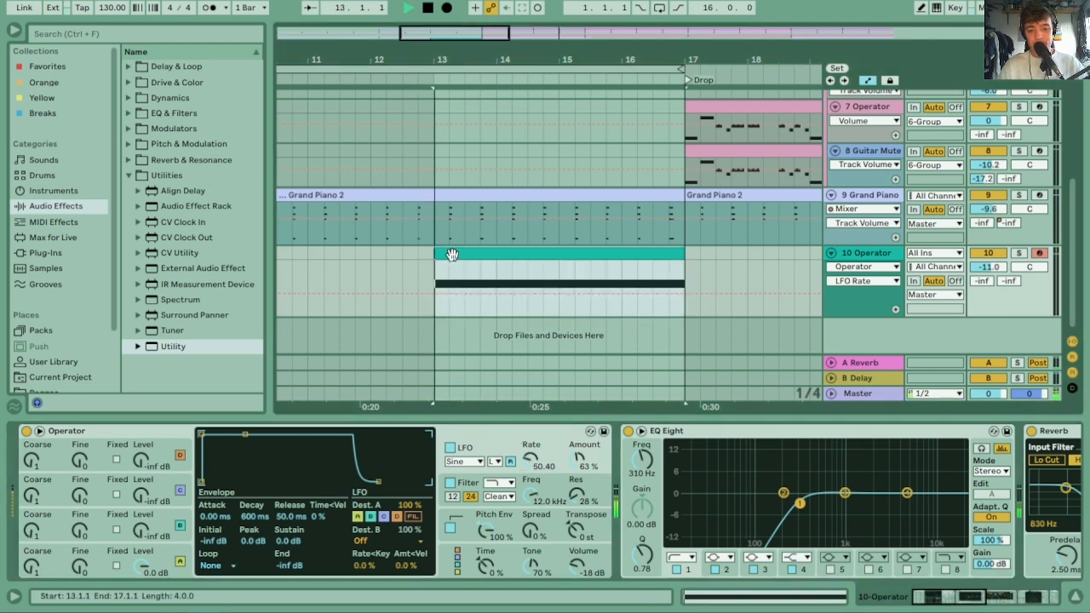
key(space)
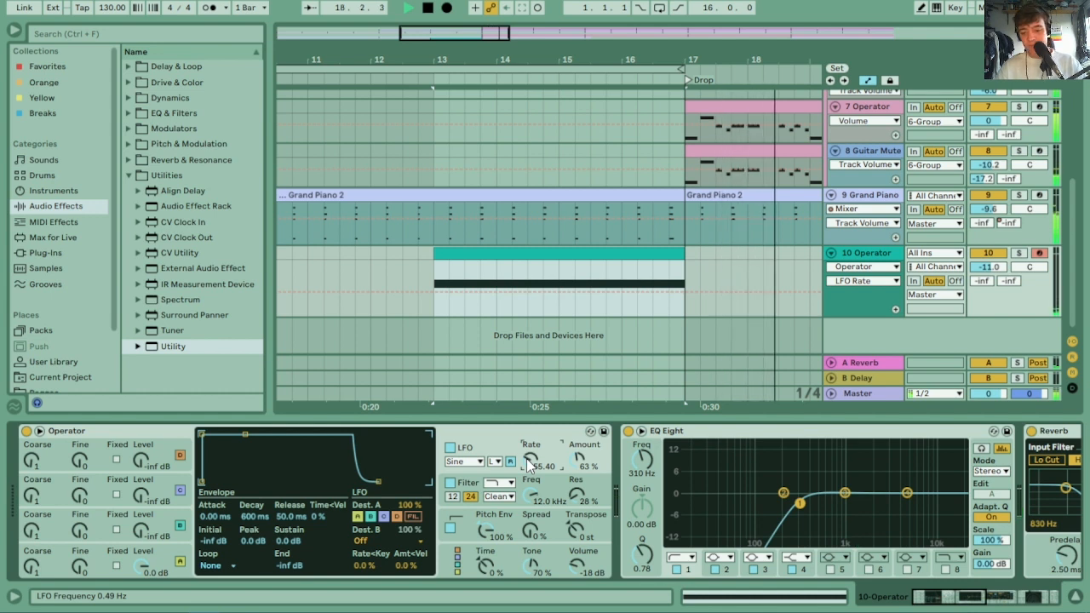
key(space)
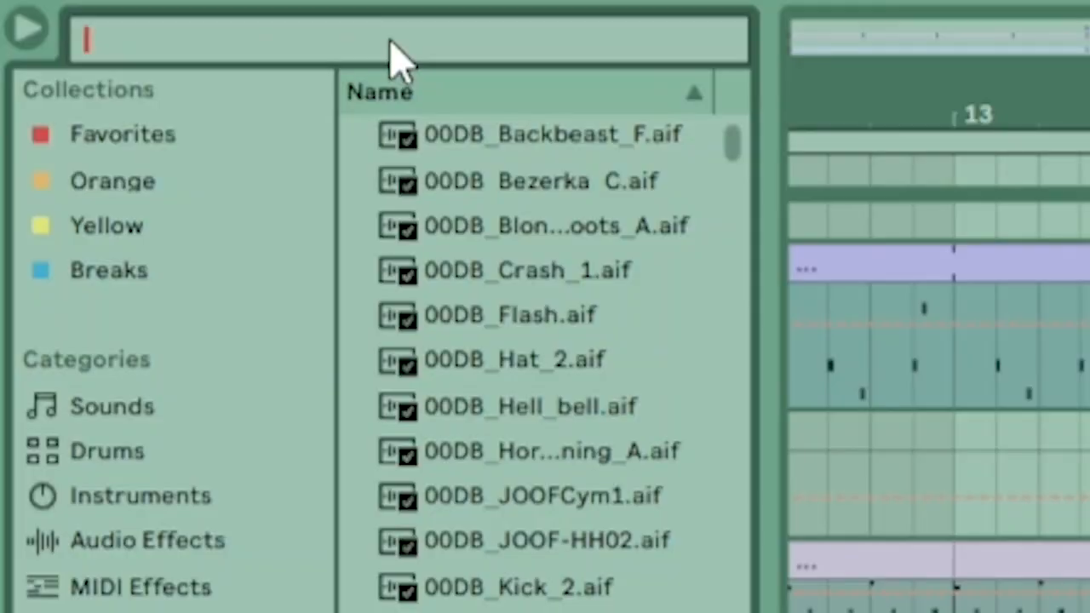
Search the samples for "metall" and place Dragging Metallic Rod on a new audio track at bar 29
text(metall)
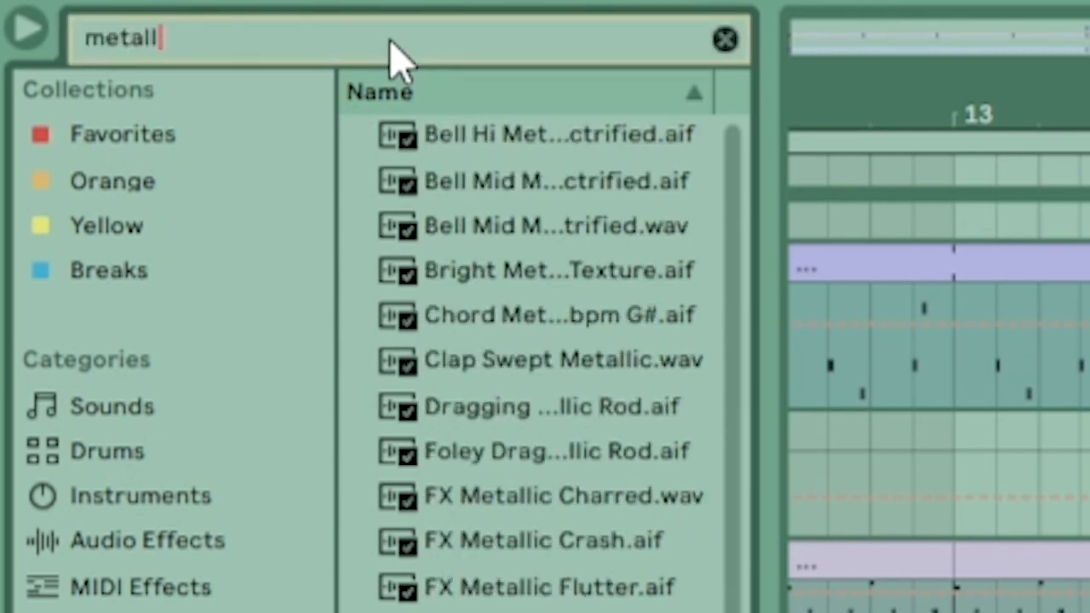
click(606, 417)
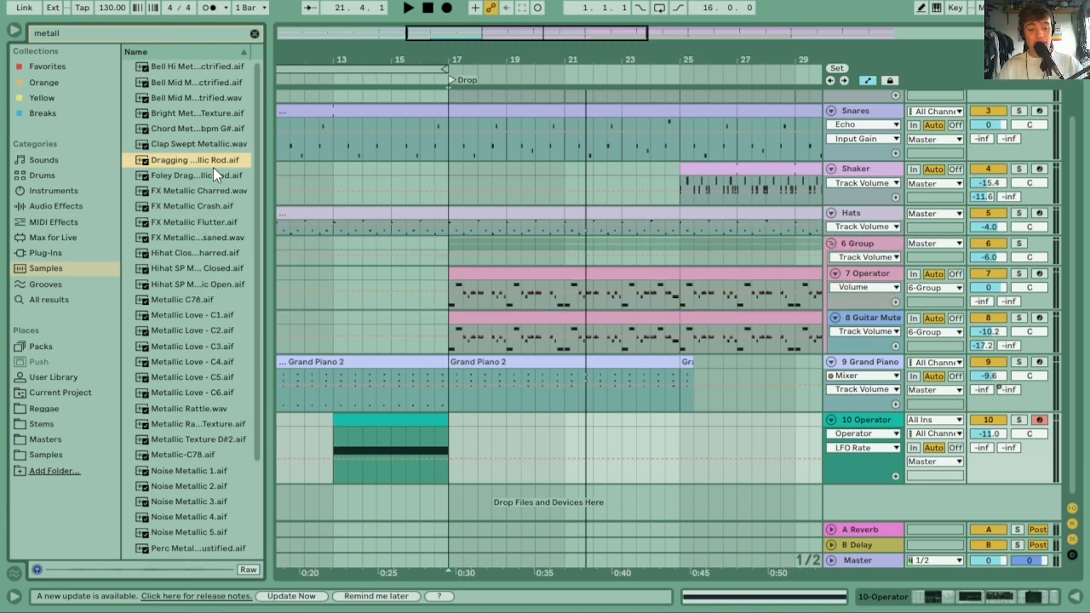
mouse_move(189, 157)
mouse_down()
mouse_move(379, 327)
mouse_move(466, 432)
mouse_move(456, 492)
mouse_move(593, 488)
mouse_move(565, 491)
mouse_up()
drag(660, 63, 486, 38)
drag(483, 466, 618, 466)
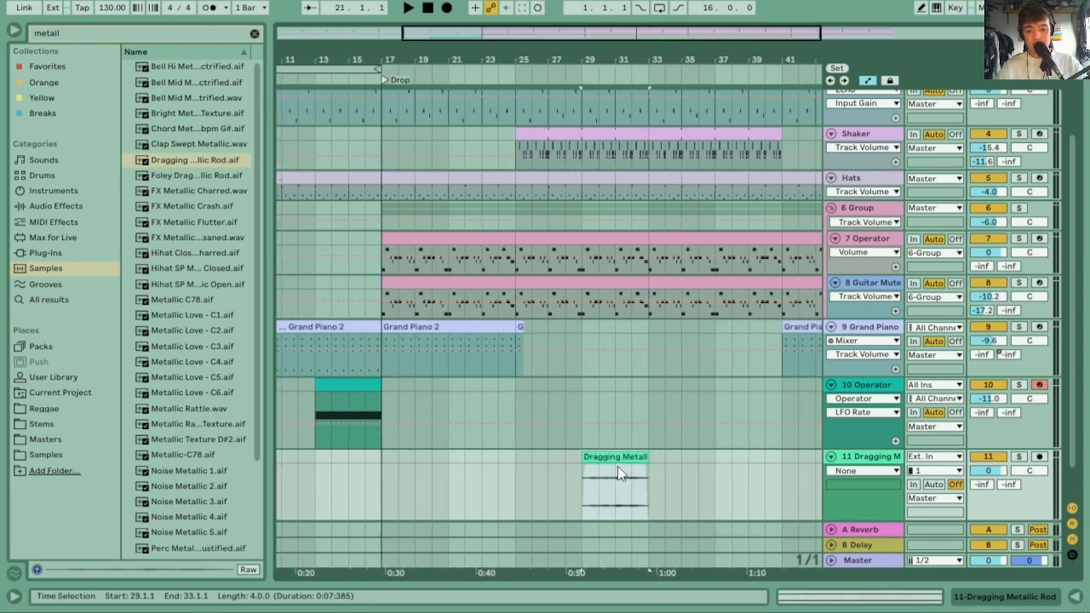
Set the metallic rod clip's warp mode to Beats, preserving 1/4, with transient looping off and the transient envelope at 10
double_click(617, 466)
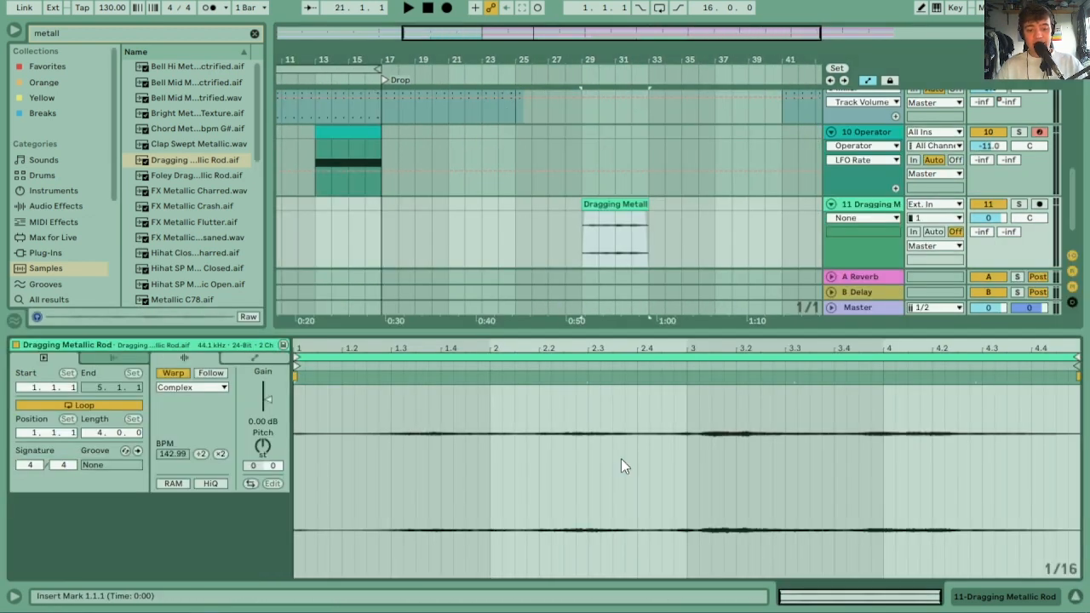
click(194, 388)
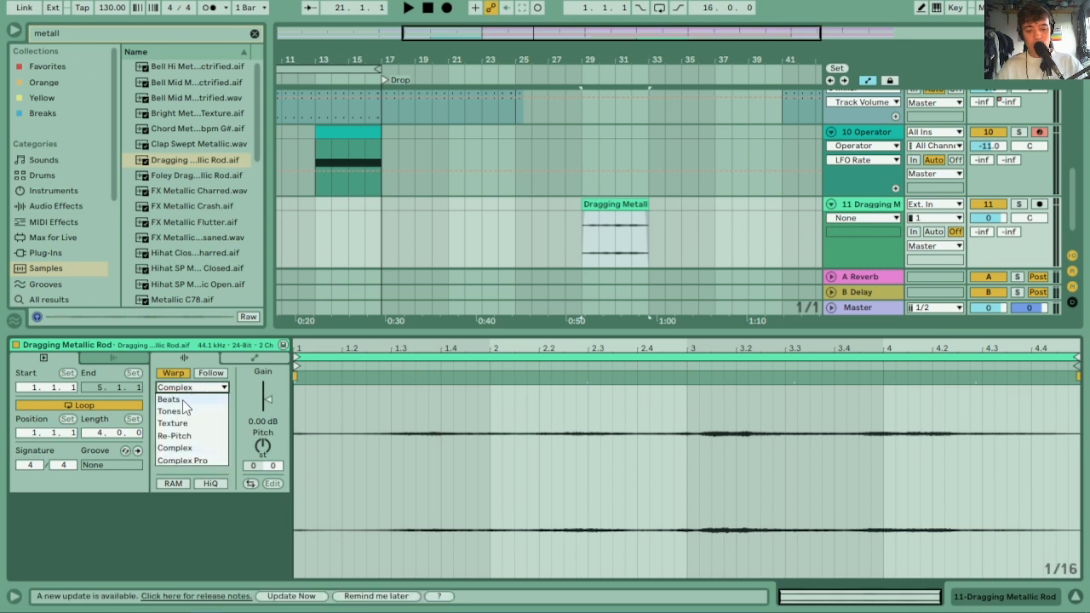
click(183, 400)
click(187, 411)
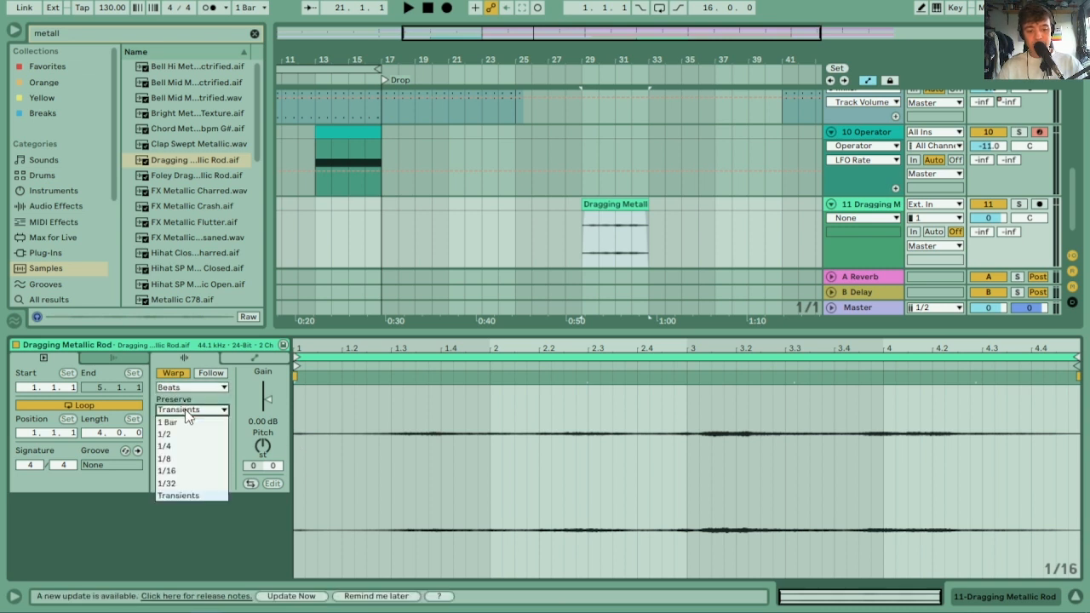
click(176, 458)
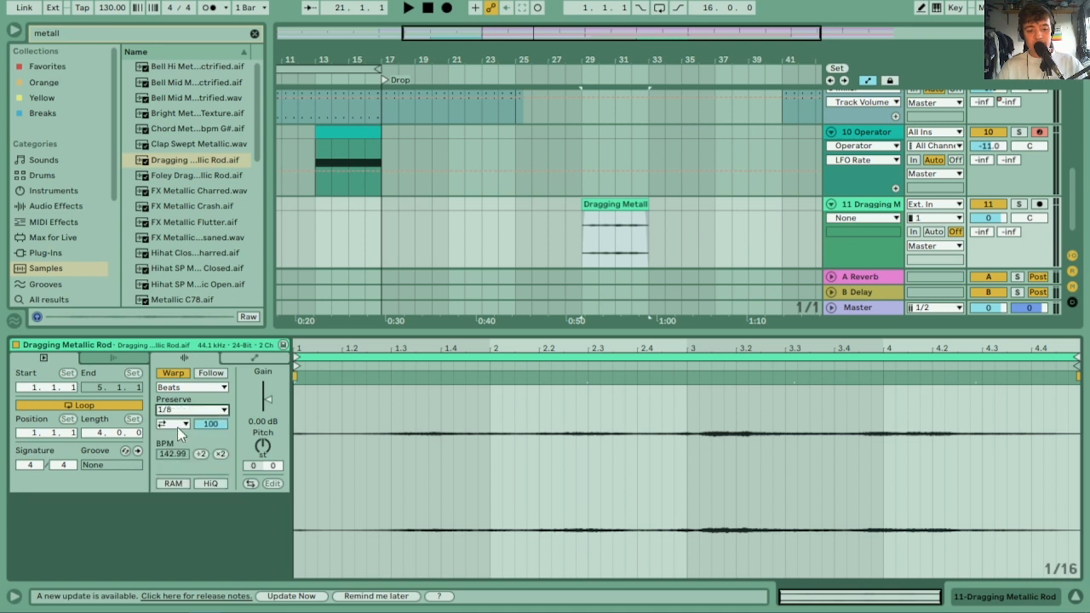
click(182, 413)
click(175, 444)
click(186, 425)
click(173, 448)
click(175, 442)
Play the metallic rod clip with its track soloed and set the track volume to 0.3 dB
key(space)
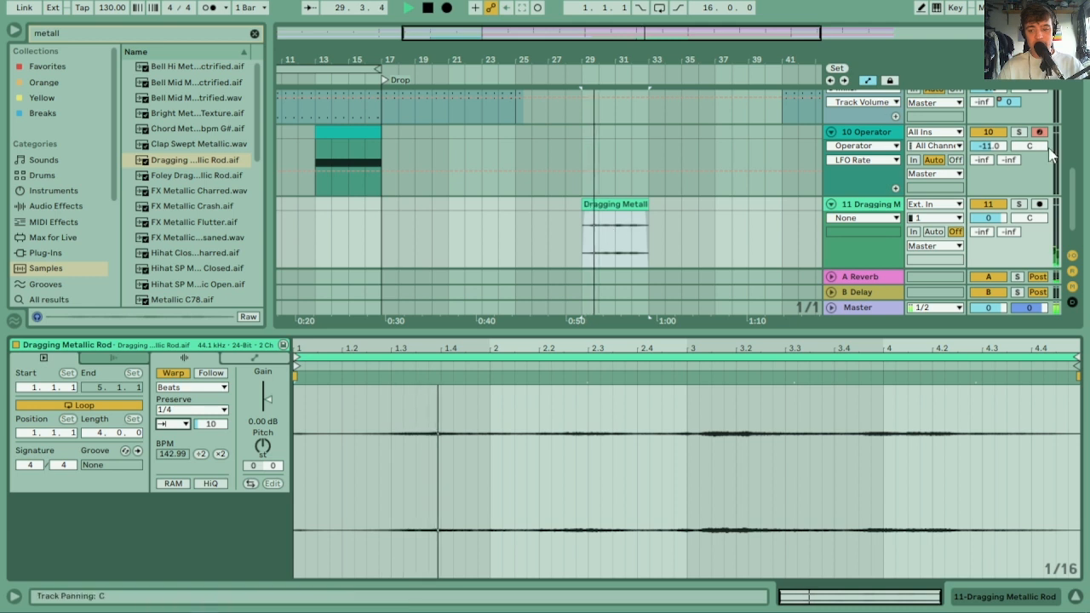
click(1021, 206)
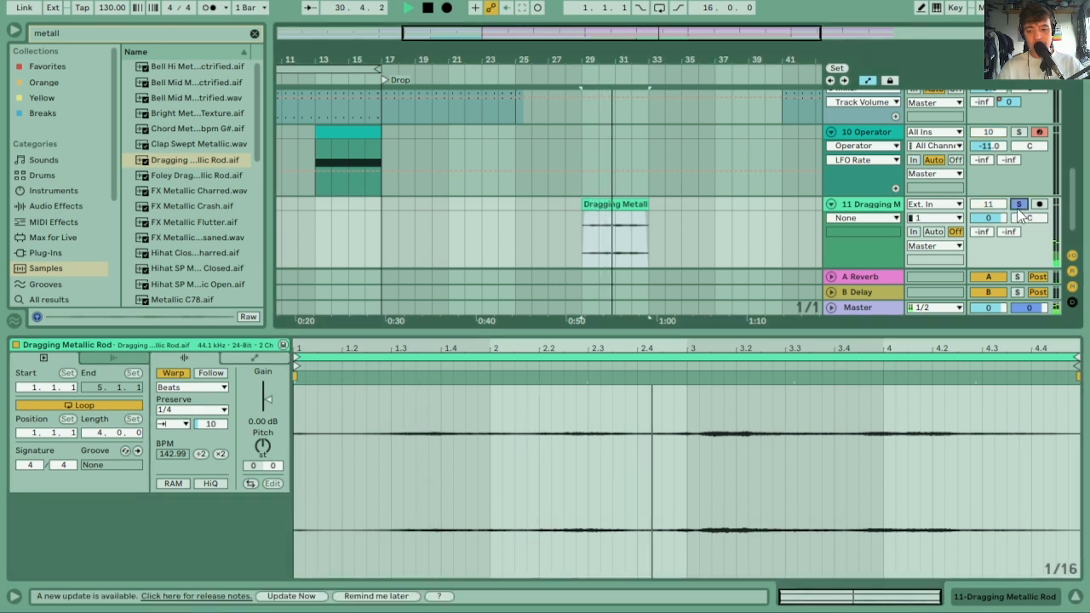
drag(998, 218, 999, 215)
key(space)
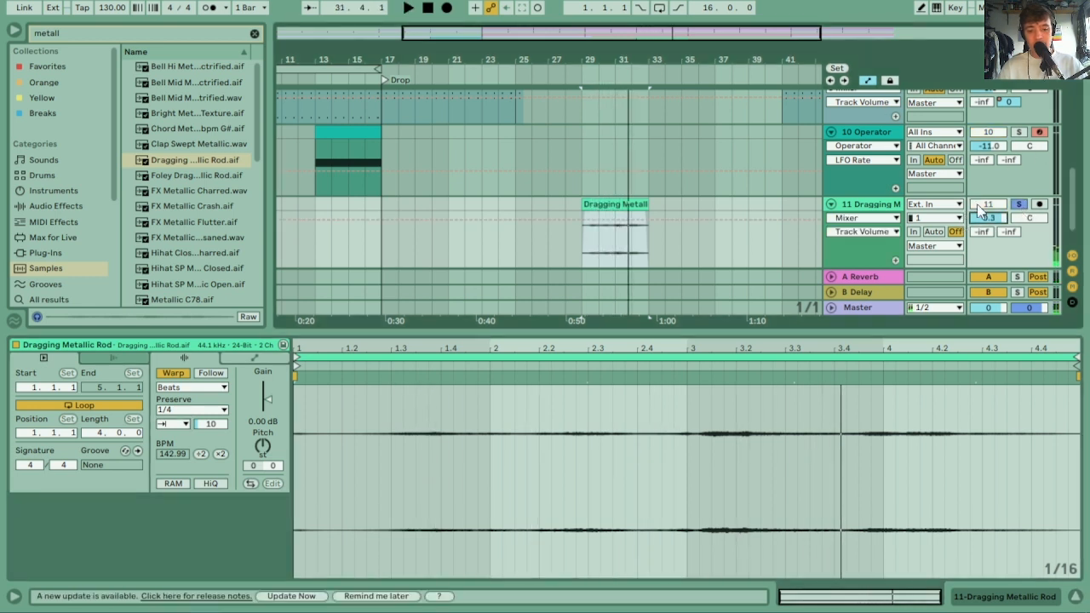
Raise the metallic rod clip's gain to 19.3 dB while listening to it
drag(267, 400, 269, 388)
key(space)
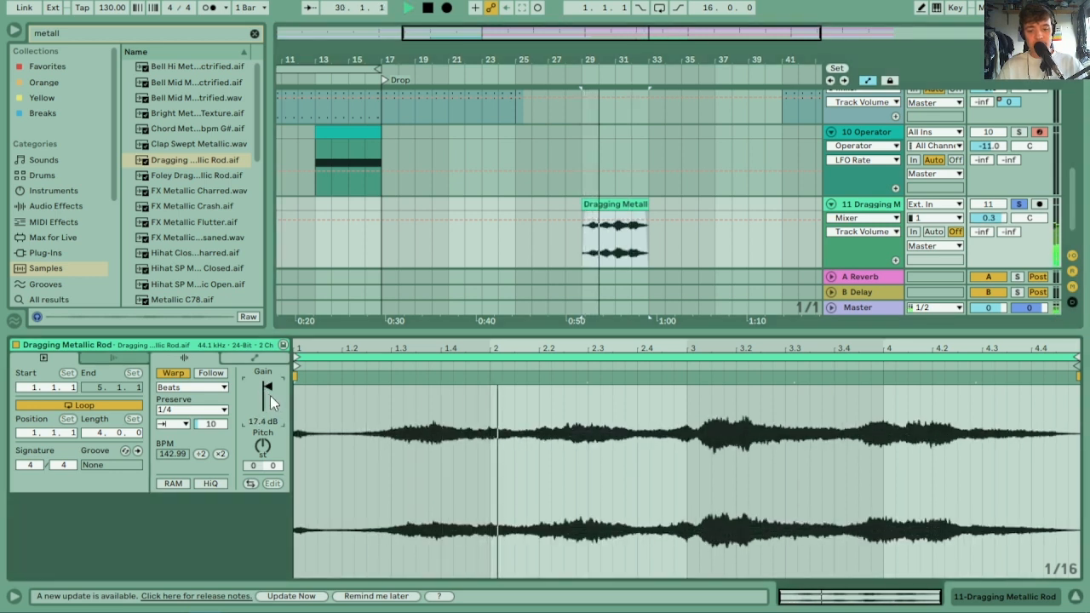
drag(268, 388, 269, 379)
key(space)
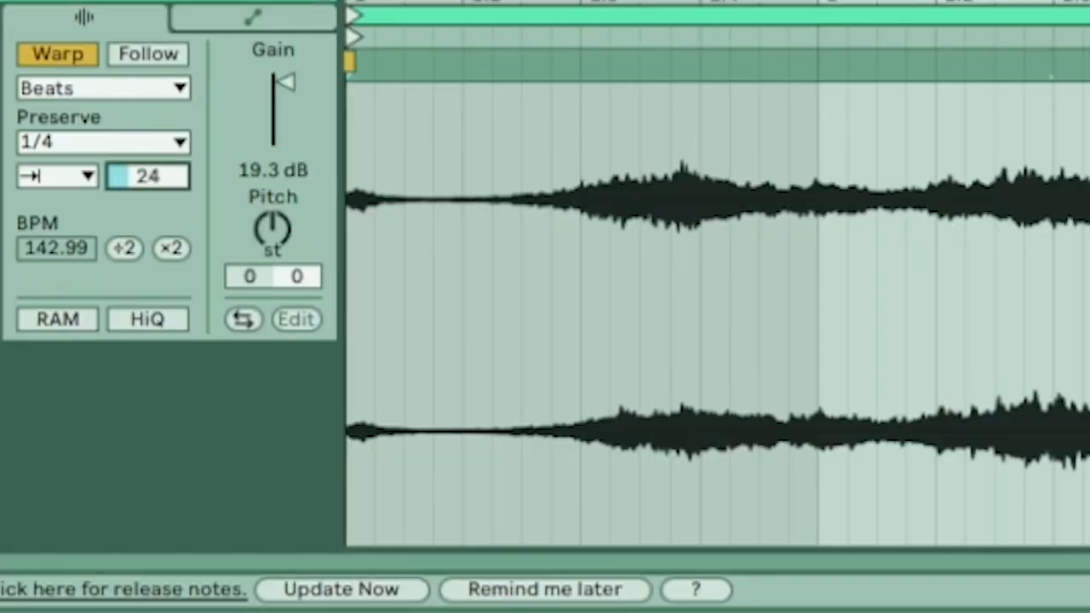
Transpose the metallic rod clip by -12 st, preserve 1/2 beats and set its transient envelope to 52 during playback
key(space)
drag(168, 171, 168, 153)
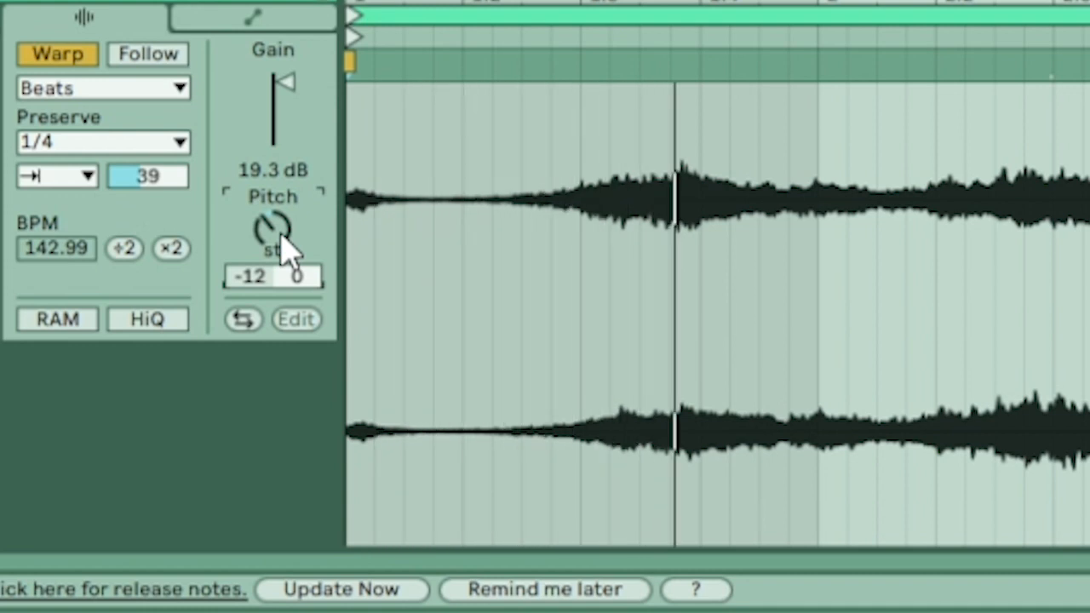
click(169, 143)
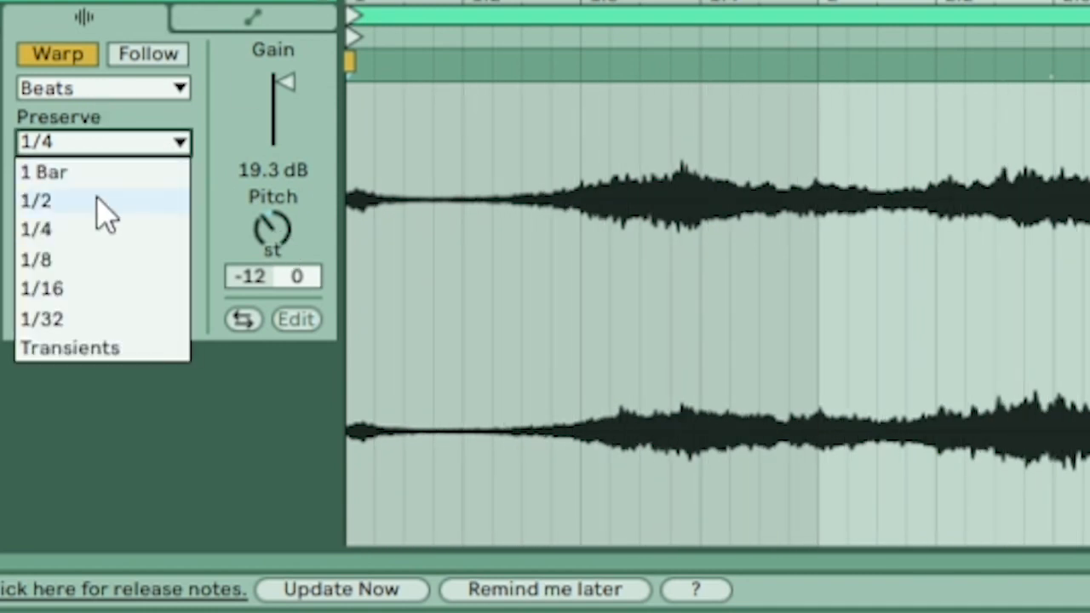
click(39, 201)
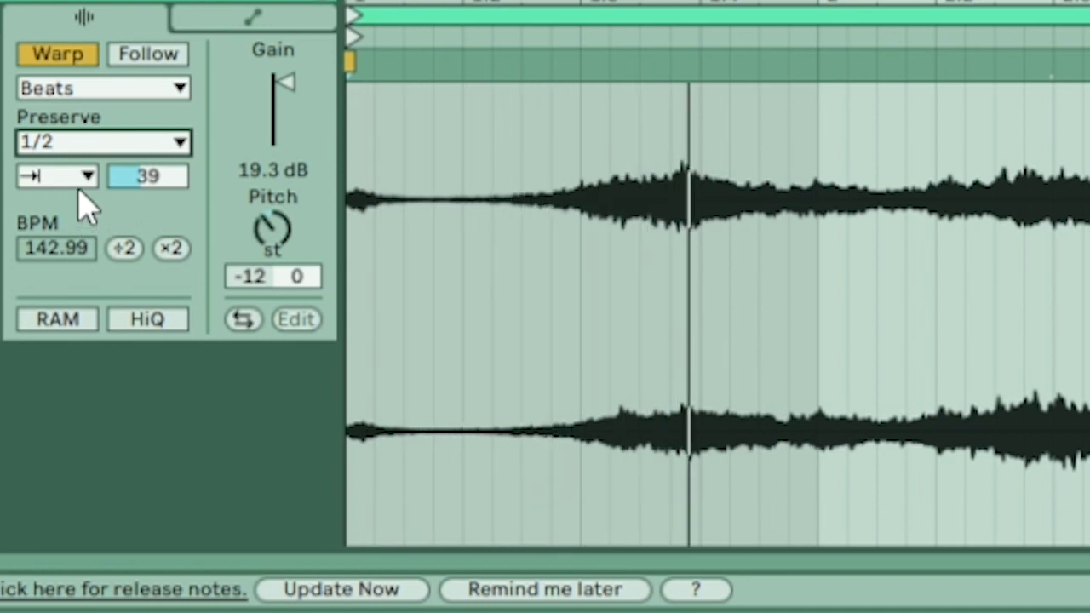
drag(139, 176, 139, 170)
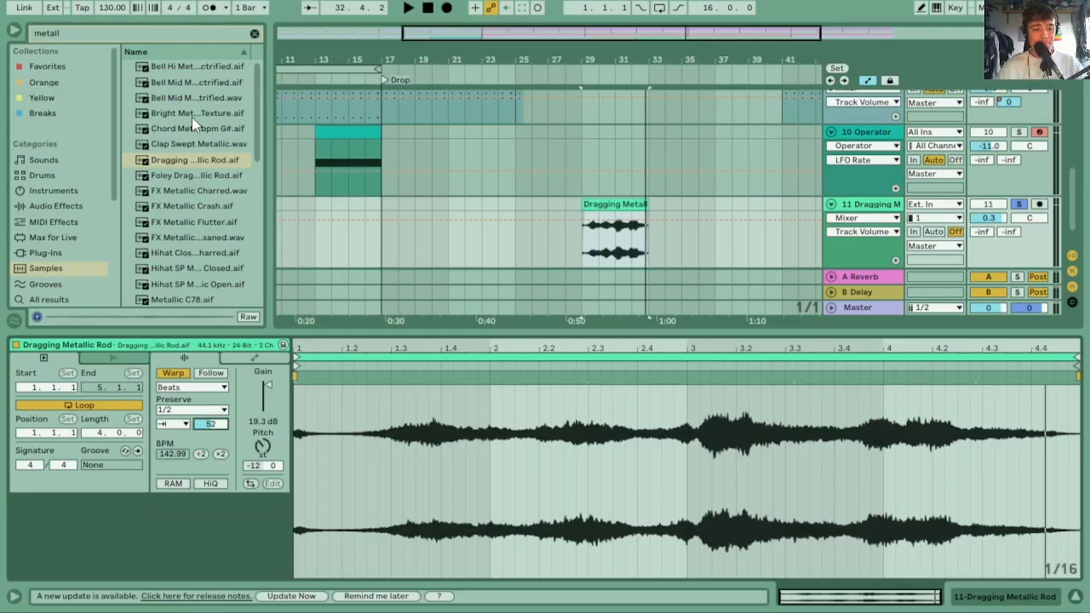
Clear the browser search and add Hybrid Reverb from the Reverb & Resonance effects to the metallic rod track
drag(114, 170, 111, 309)
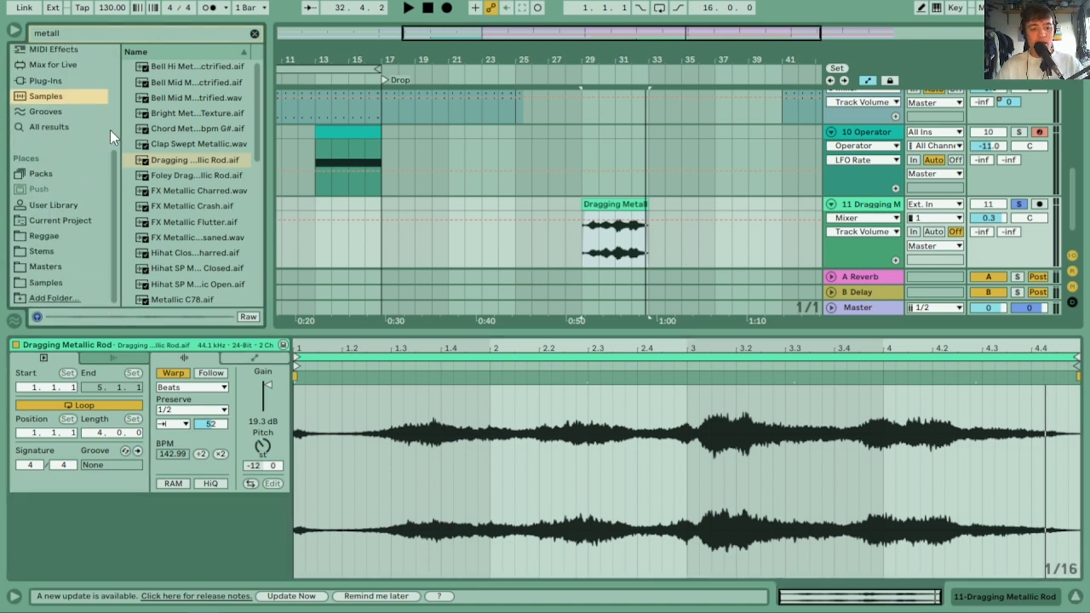
drag(113, 170, 109, 102)
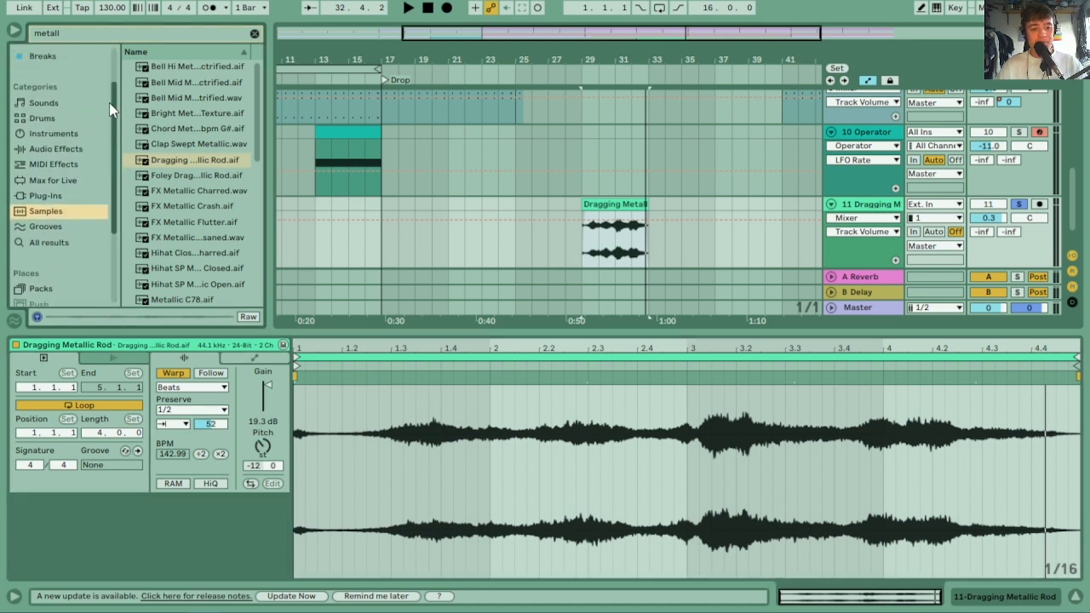
click(45, 151)
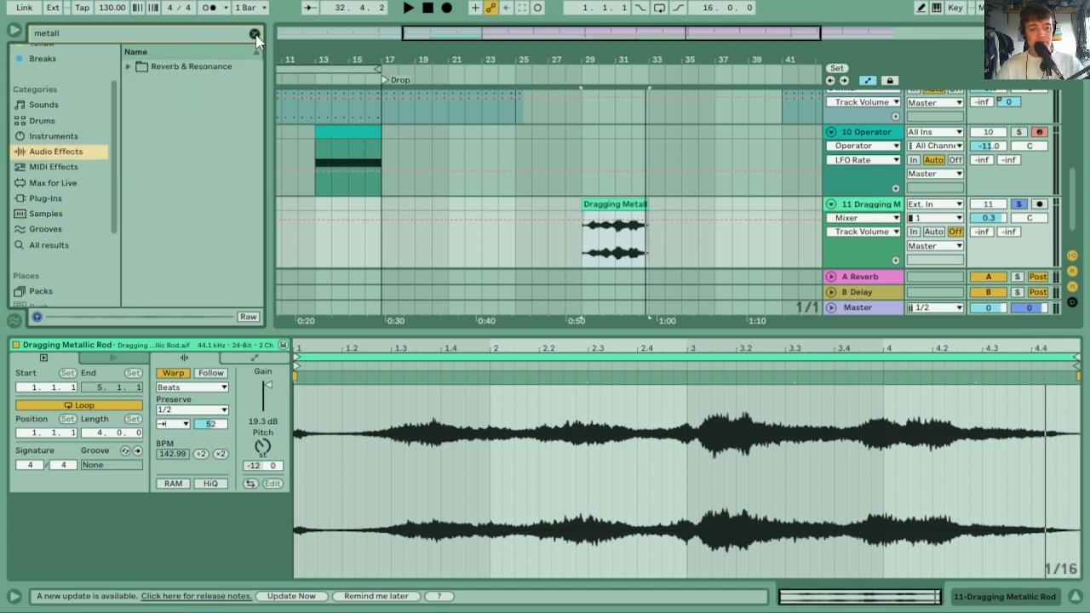
click(254, 35)
click(129, 175)
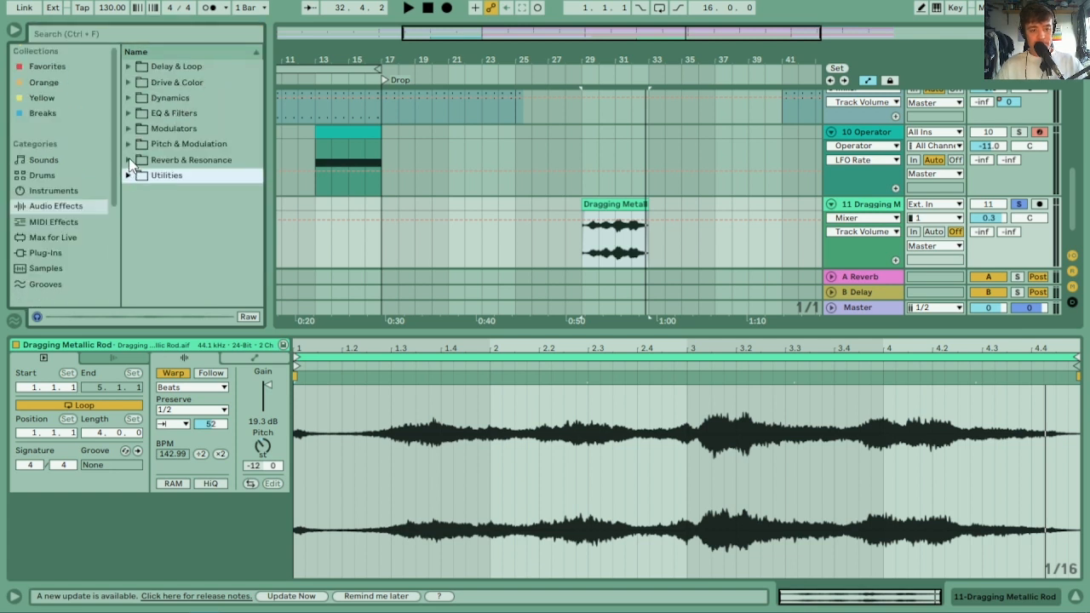
click(128, 159)
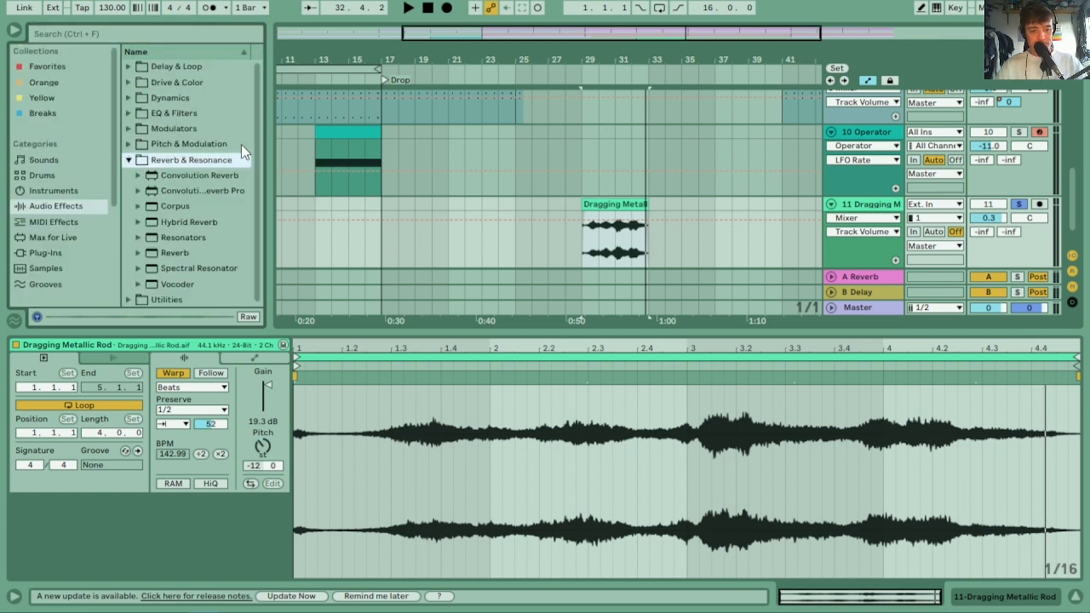
click(179, 221)
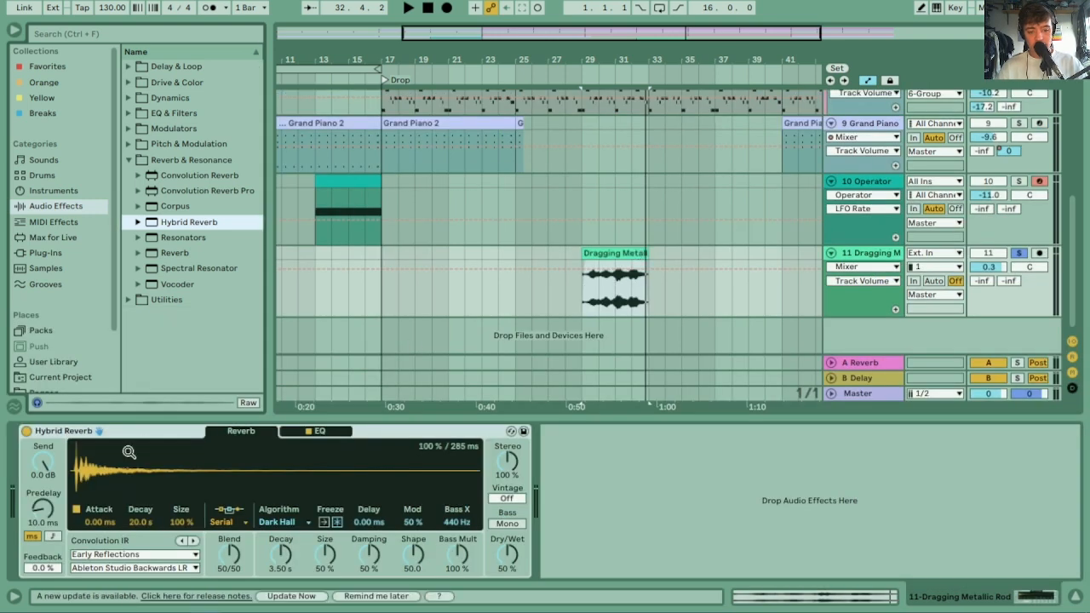
Set Hybrid Reverb's convolution IR to Oldschool Spring from the Springs category
click(164, 556)
click(106, 506)
click(128, 568)
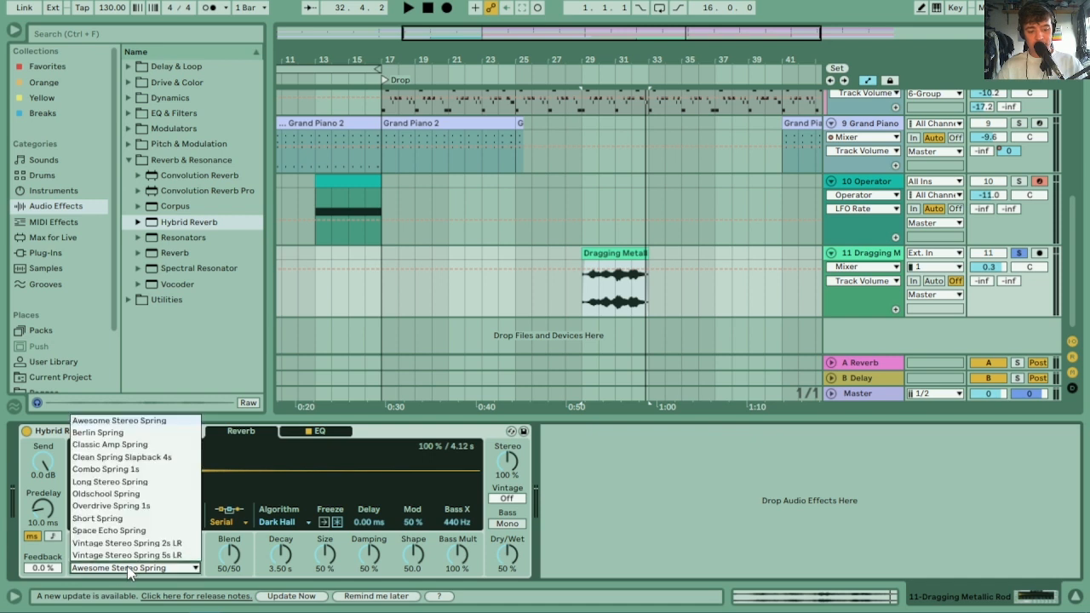
click(115, 494)
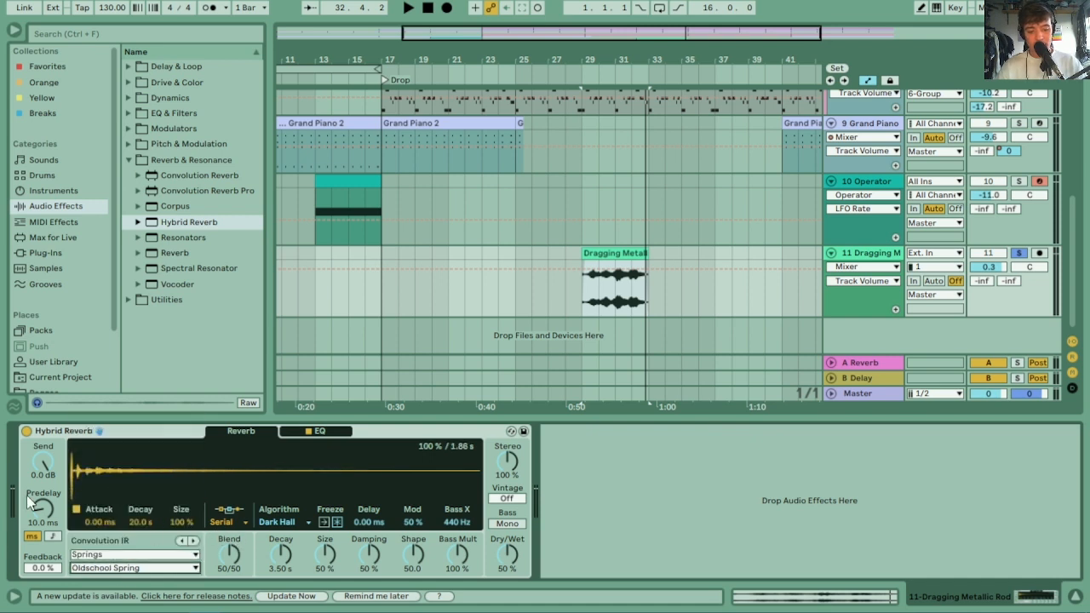
Set Hybrid Reverb's decay to 408 ms and its blend to 83/17, and play the clip through it
click(283, 549)
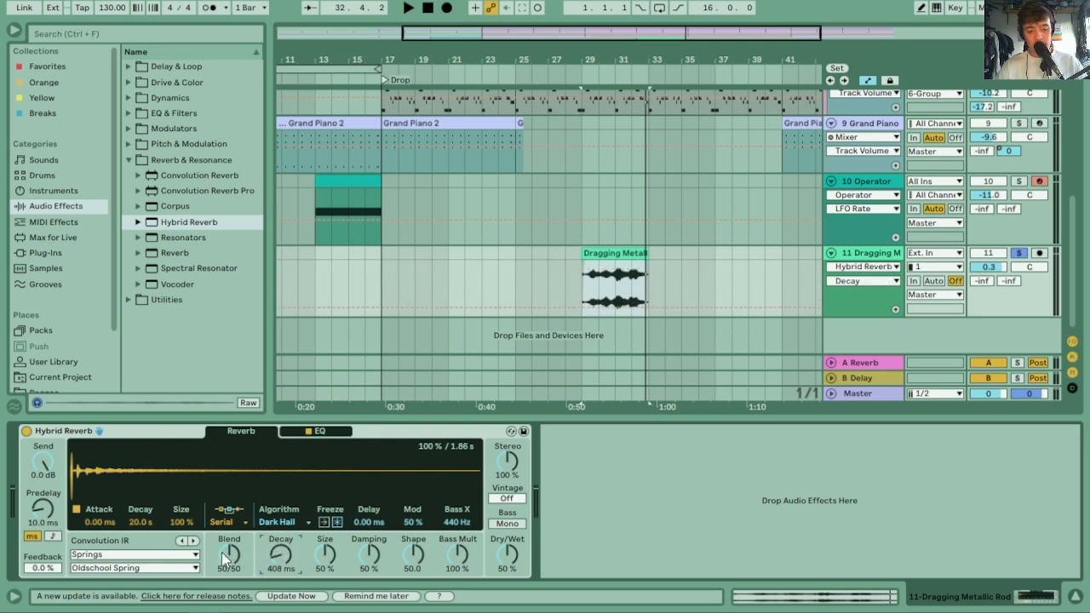
key(space)
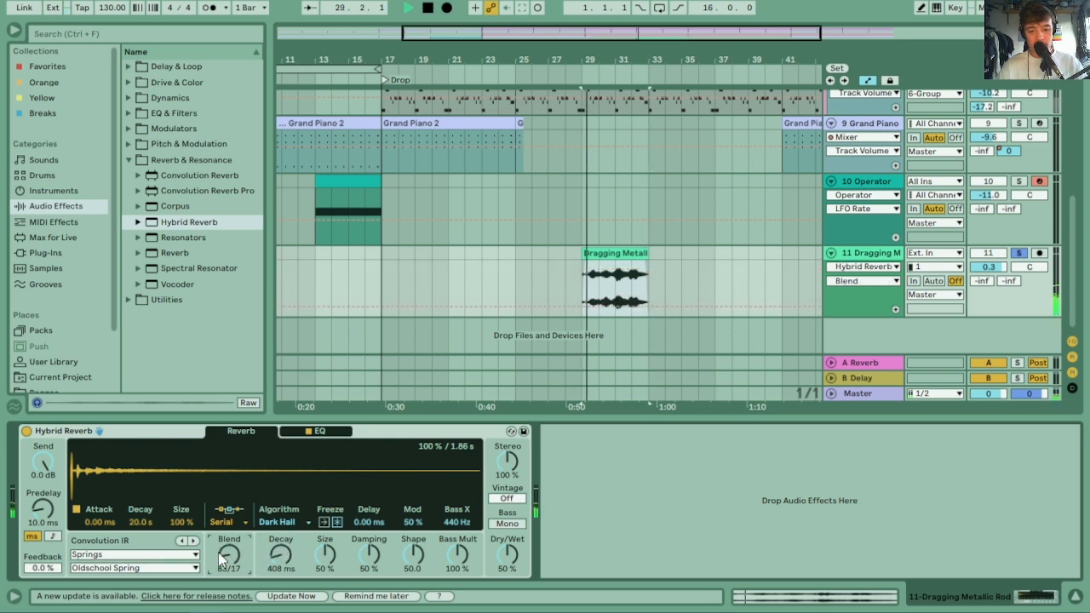
click(630, 253)
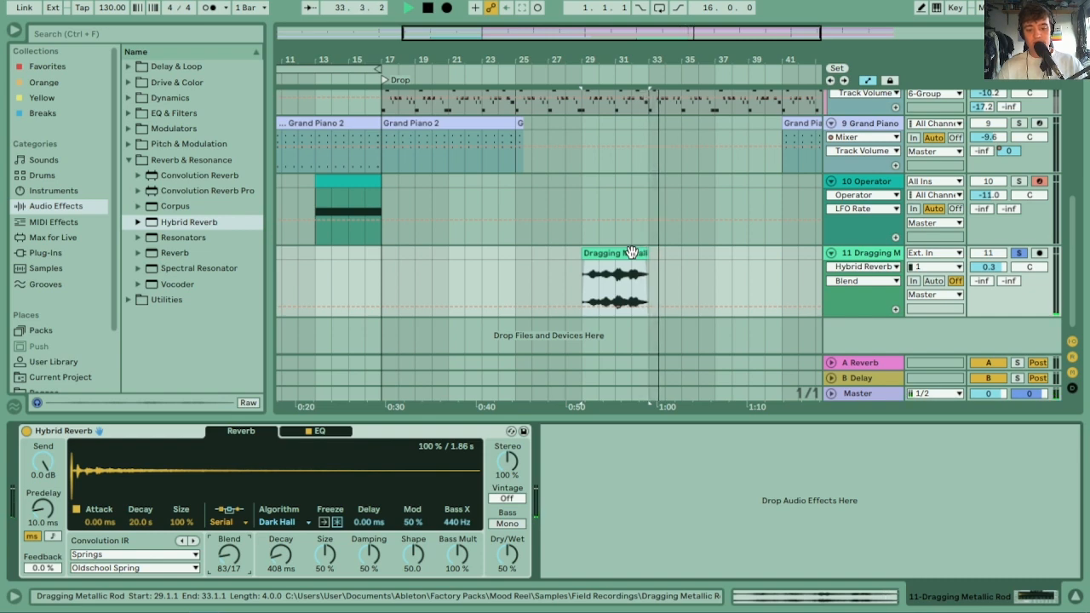
key(space)
Listen to the metallic rod clip from bar 29 and split it at 30.2.1 and 31.1.1
drag(621, 68, 528, 247)
key(space)
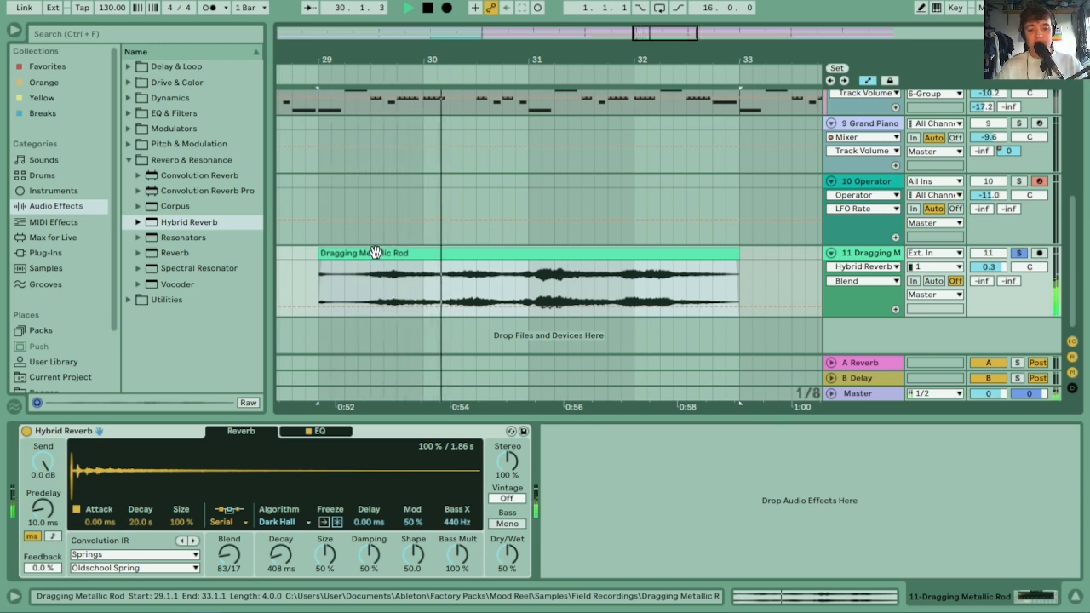
key(space)
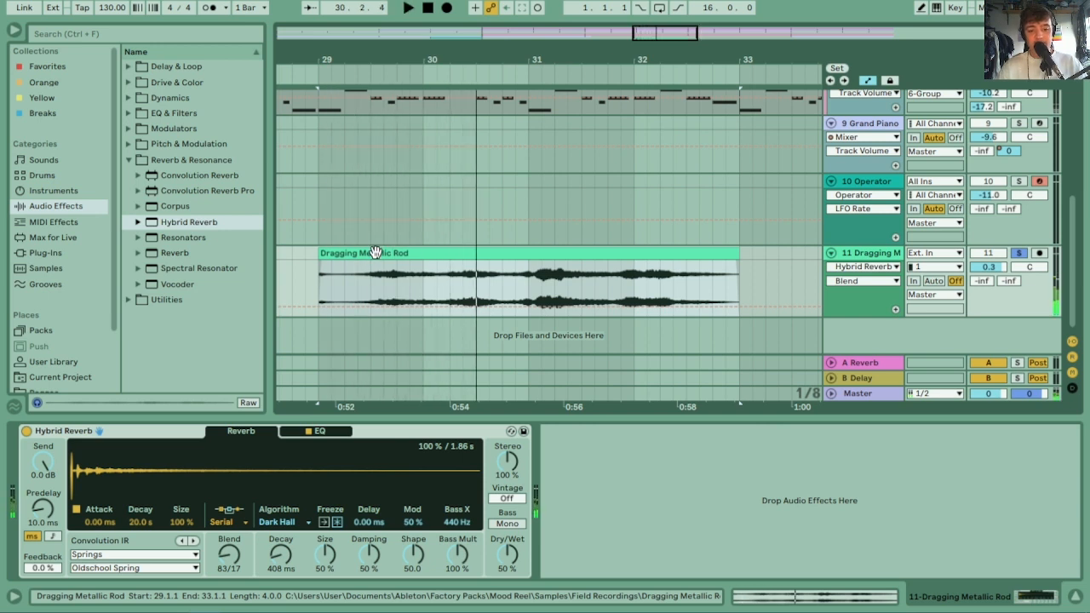
click(448, 278)
key(ctrl+e)
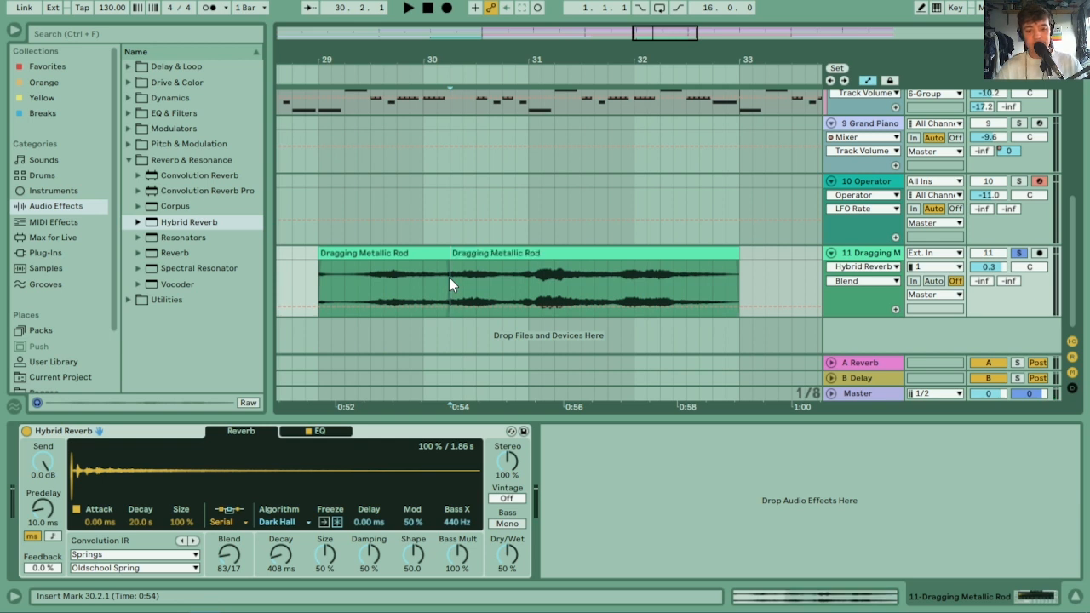
click(528, 274)
key(ctrl+e)
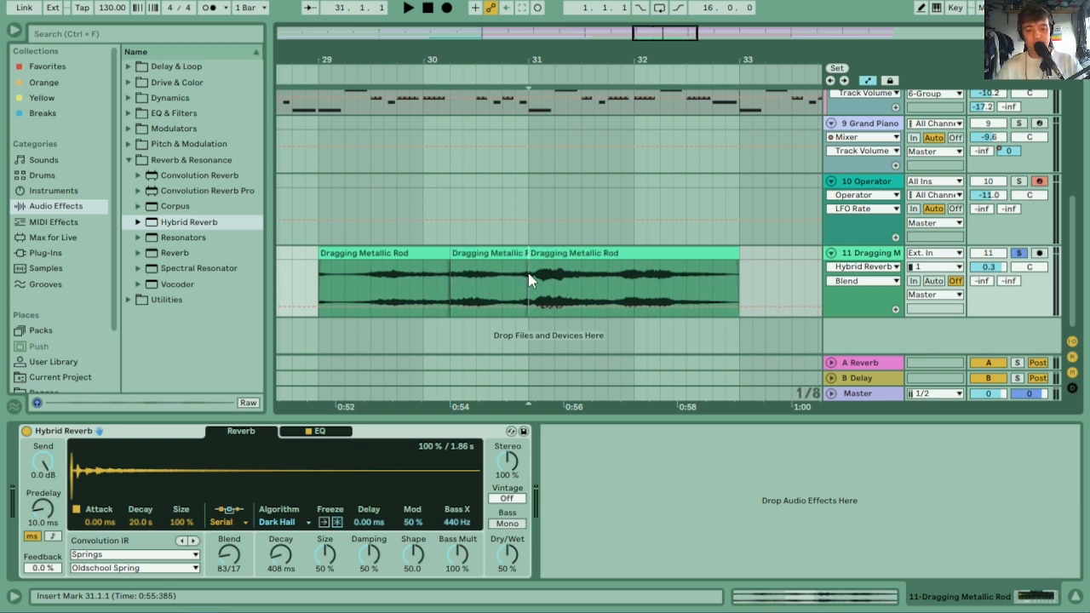
Set the Beats warp Preserve value of the metallic rod clip between 30.2.1 and 31.1.1 to 1/4 and play from bar 29
click(496, 256)
click(422, 253)
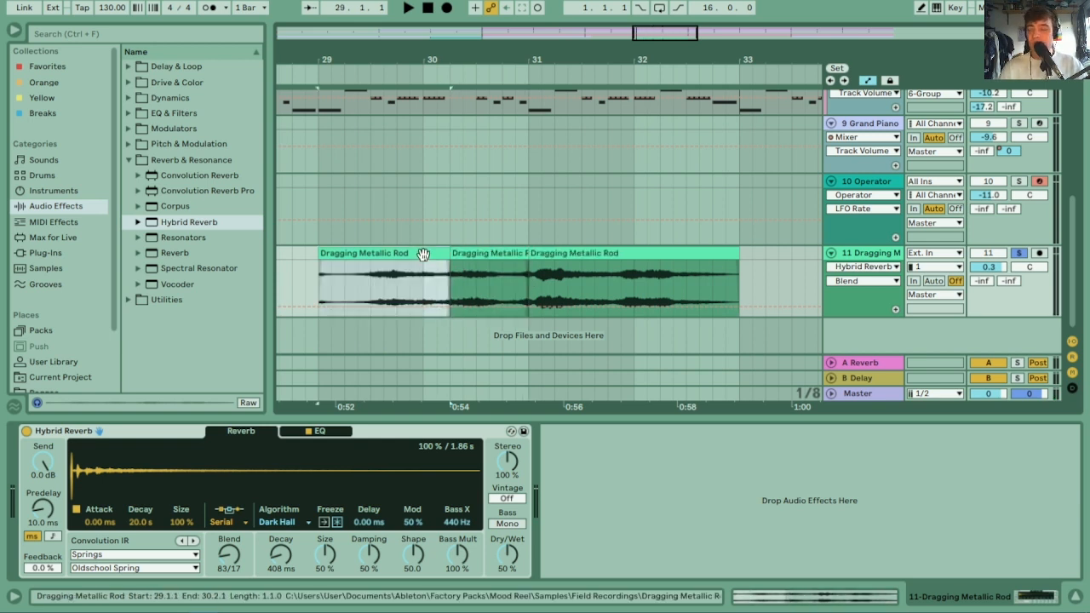
key(space)
double_click(483, 254)
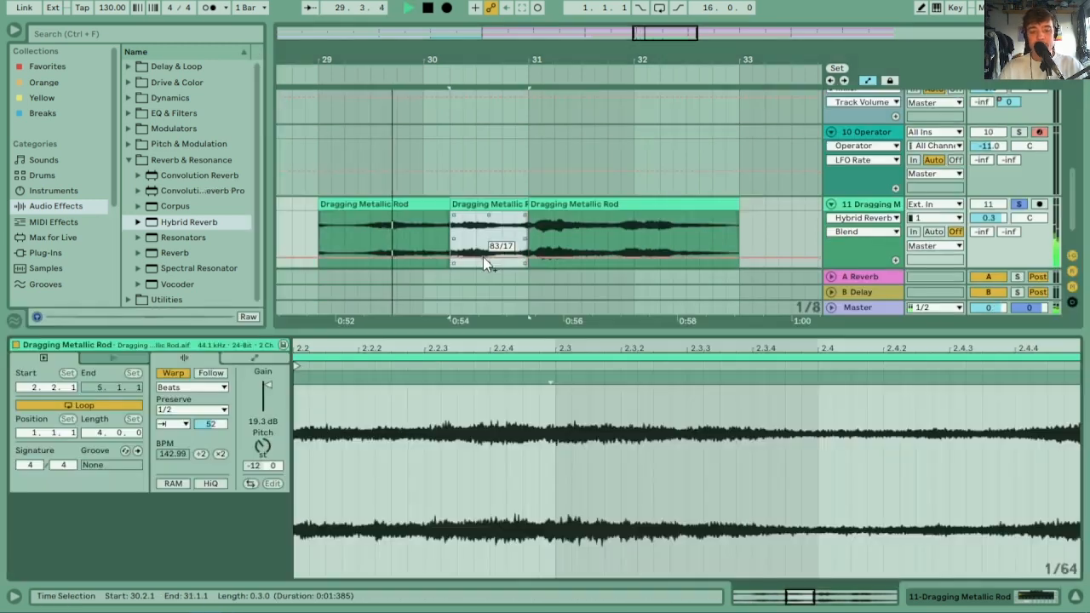
key(space)
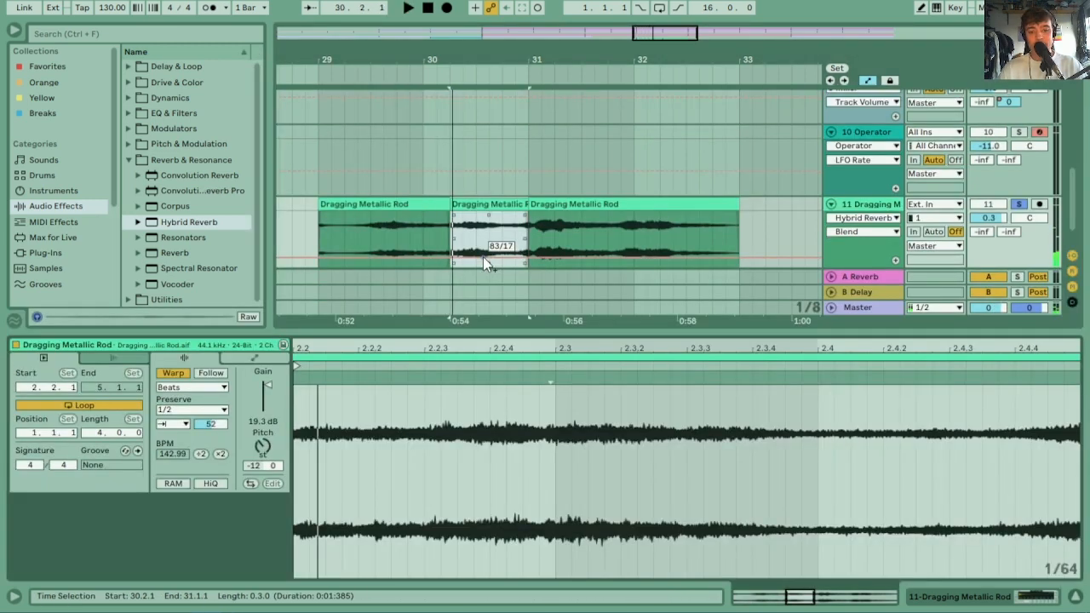
click(209, 411)
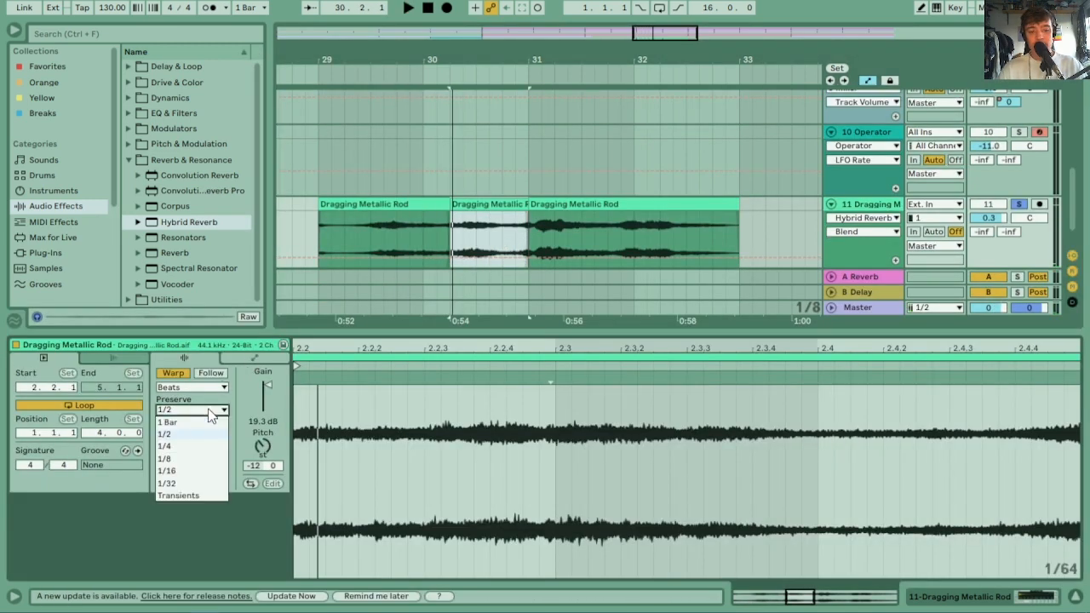
click(175, 445)
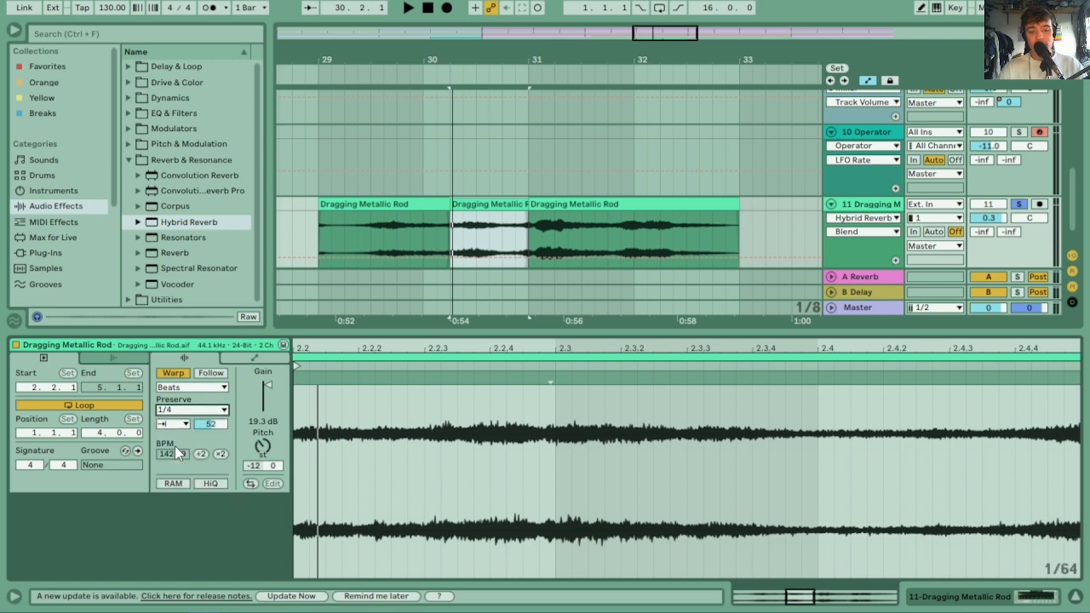
click(406, 205)
key(space)
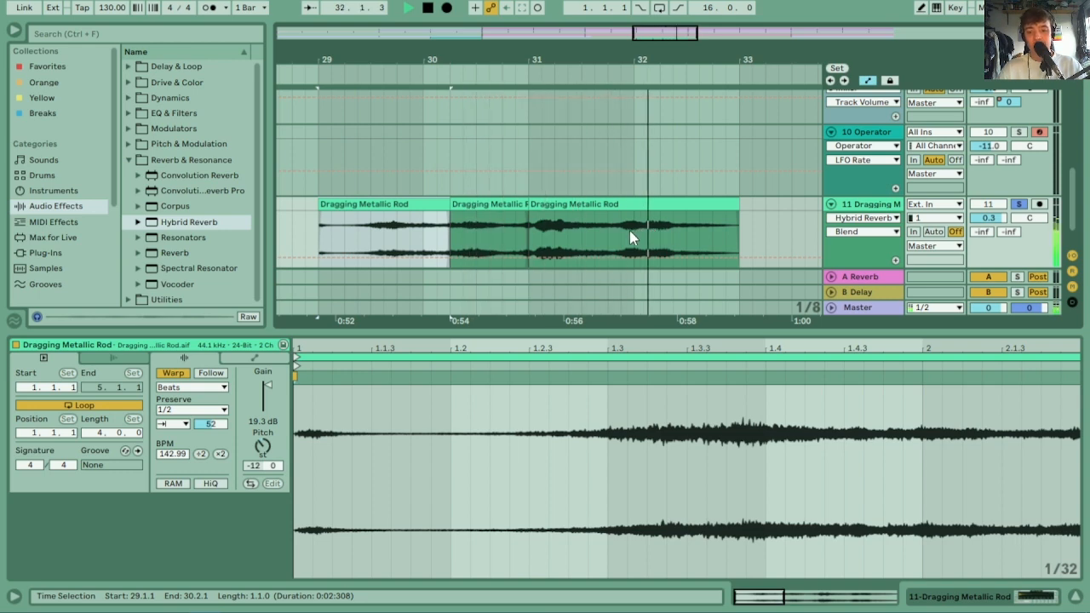
Set the Preserve value of the metallic rod clip starting at bar 31 to 1/4 and split it at 32.1.1
drag(635, 230, 734, 209)
key(space)
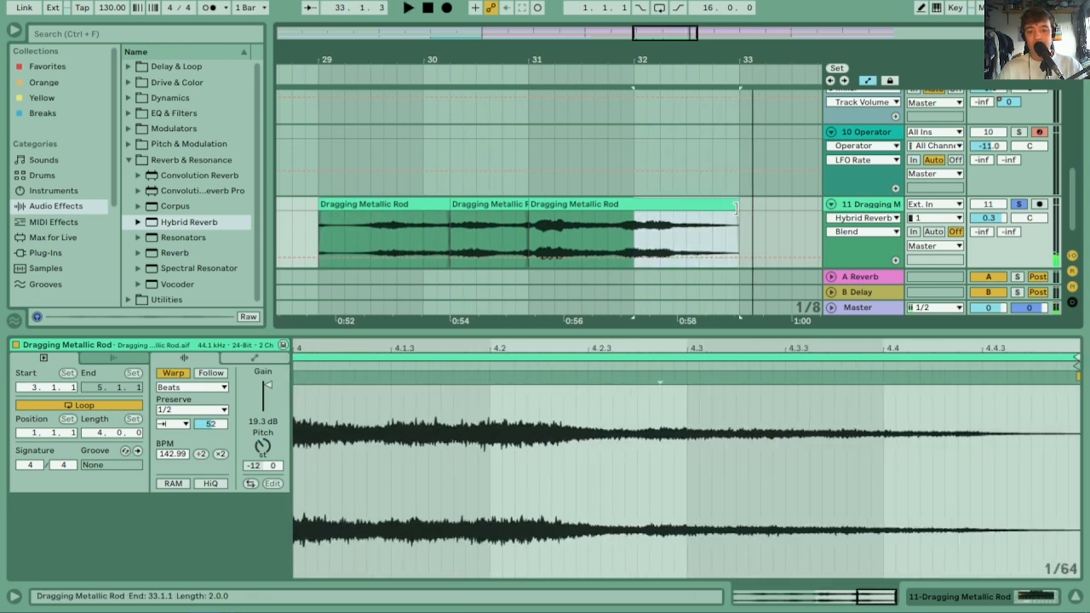
click(202, 412)
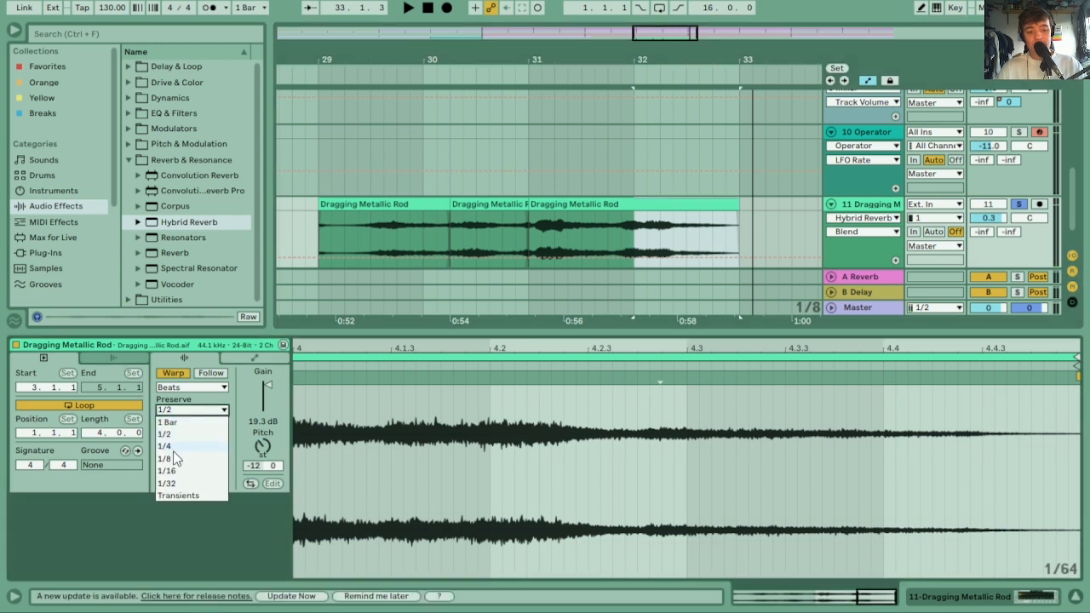
click(165, 447)
key(space)
key(space)
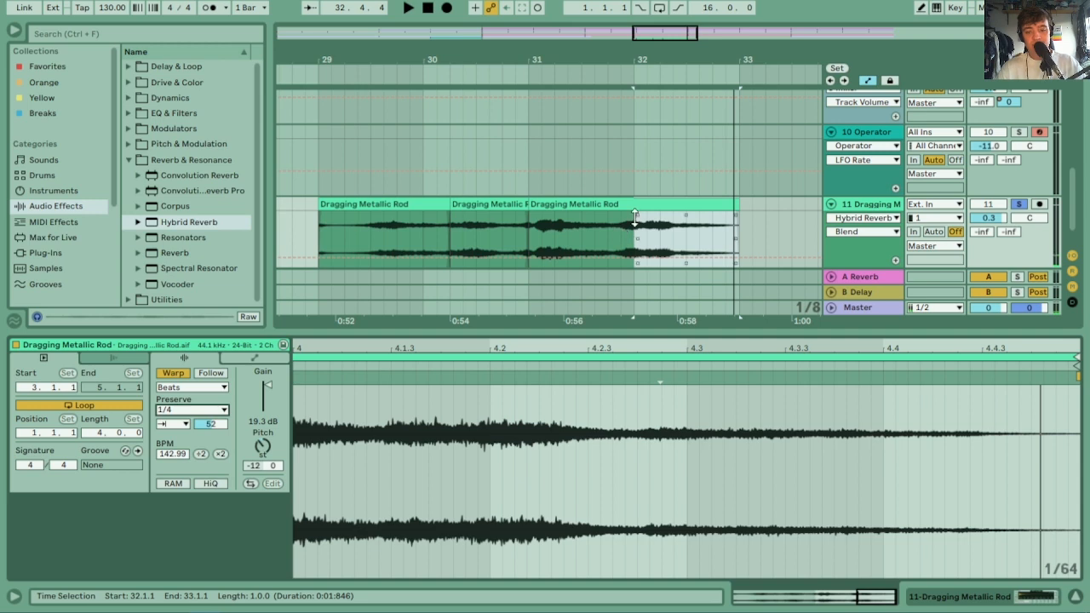
key(ctrl+e)
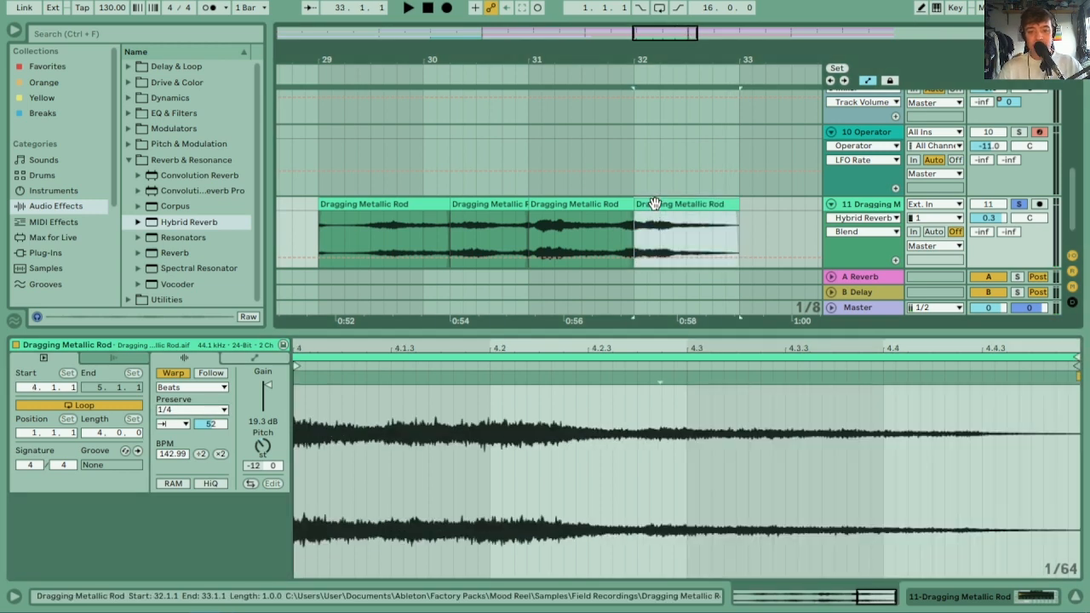
Set the Preserve value of the metallic rod clip from bar 31 to 32 to 1/2 and play the clips from bar 29
click(609, 207)
click(223, 411)
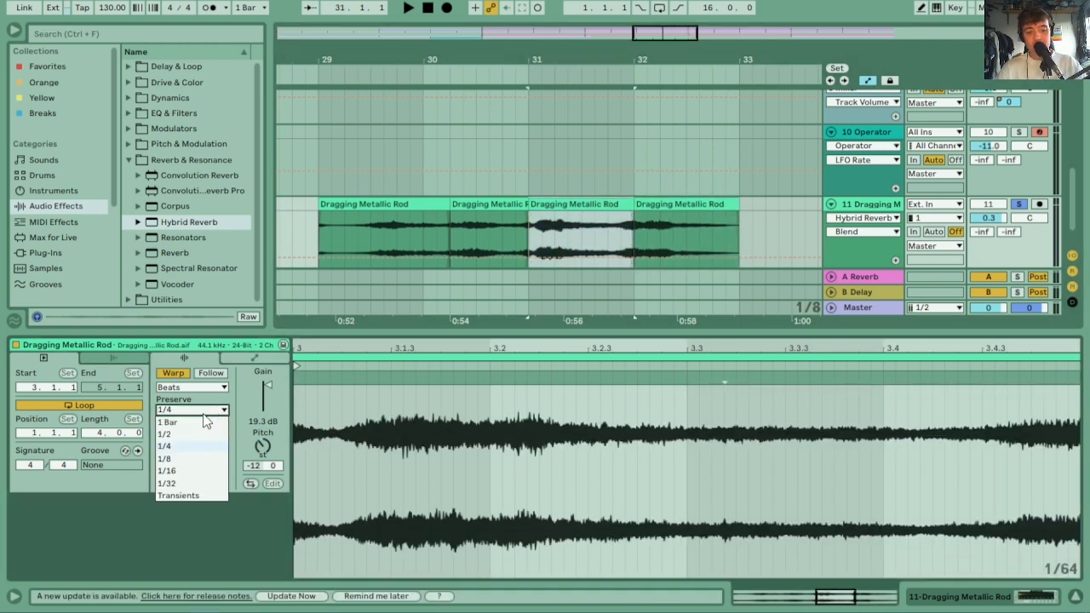
click(177, 434)
drag(464, 65, 432, 131)
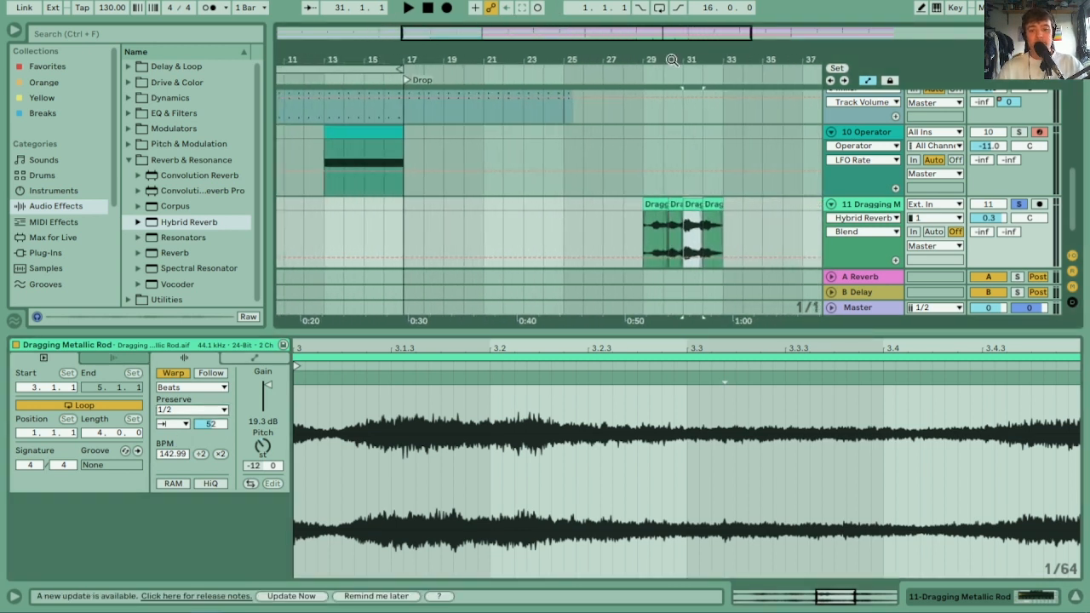
click(649, 204)
key(space)
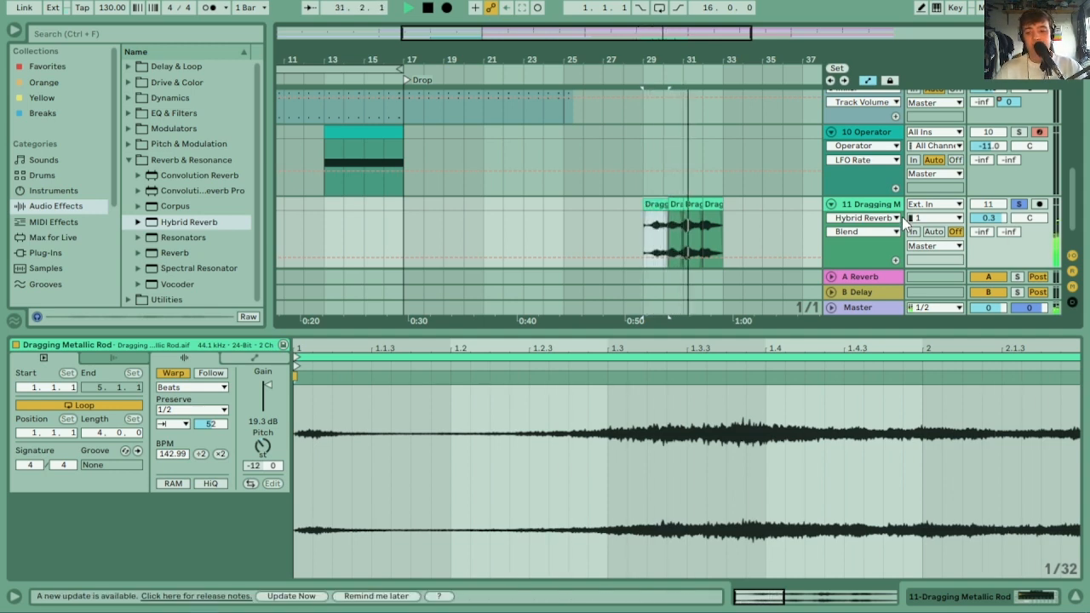
Try Hybrid Reverb's Vintage and Bass Mono options on the metallic rod clips and look at its EQ
click(874, 206)
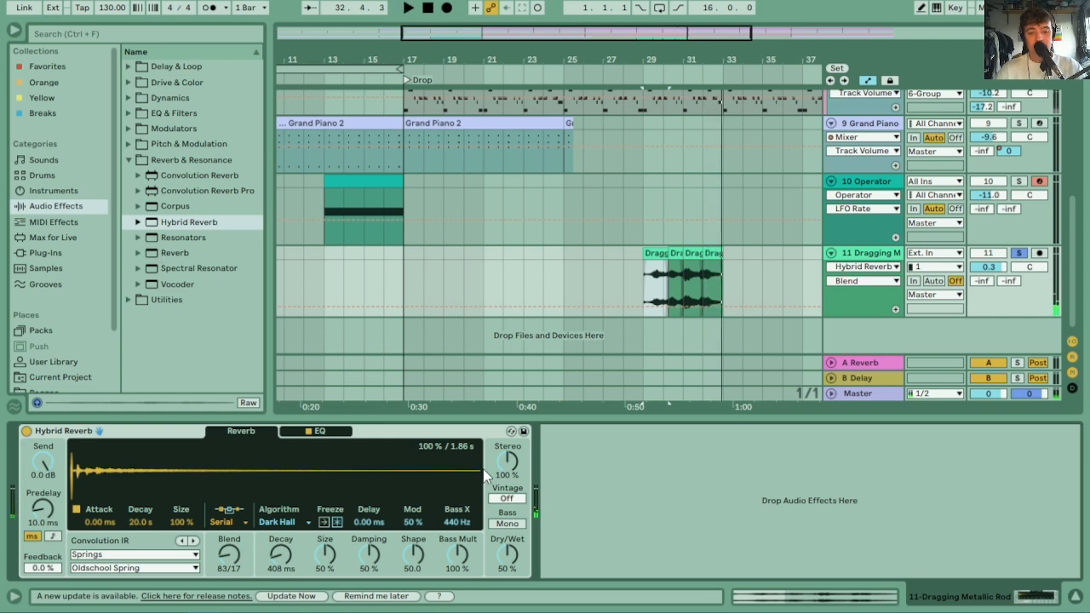
click(511, 500)
key(space)
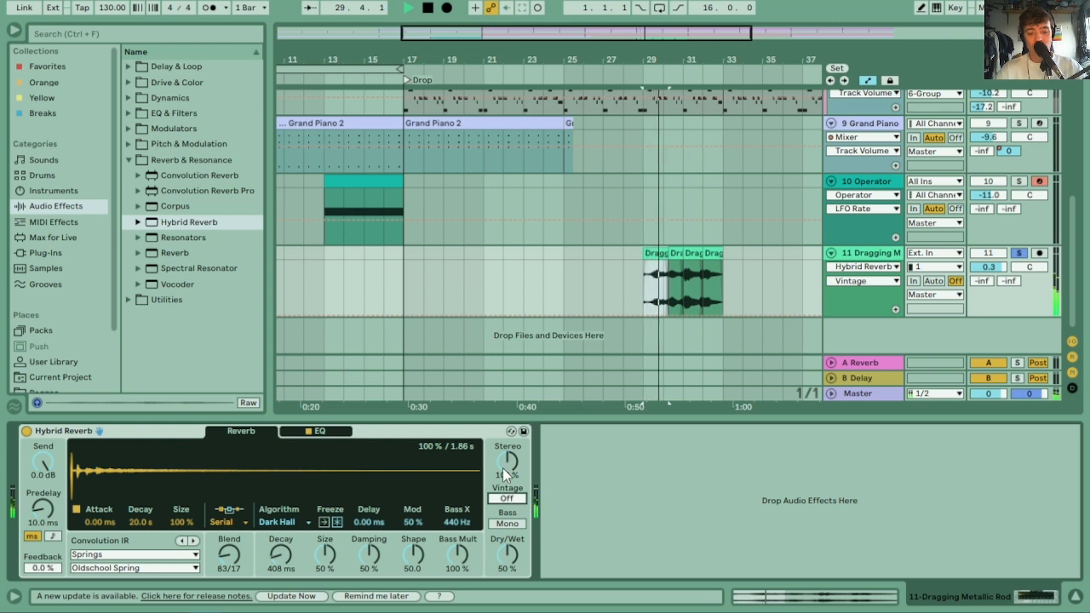
click(507, 524)
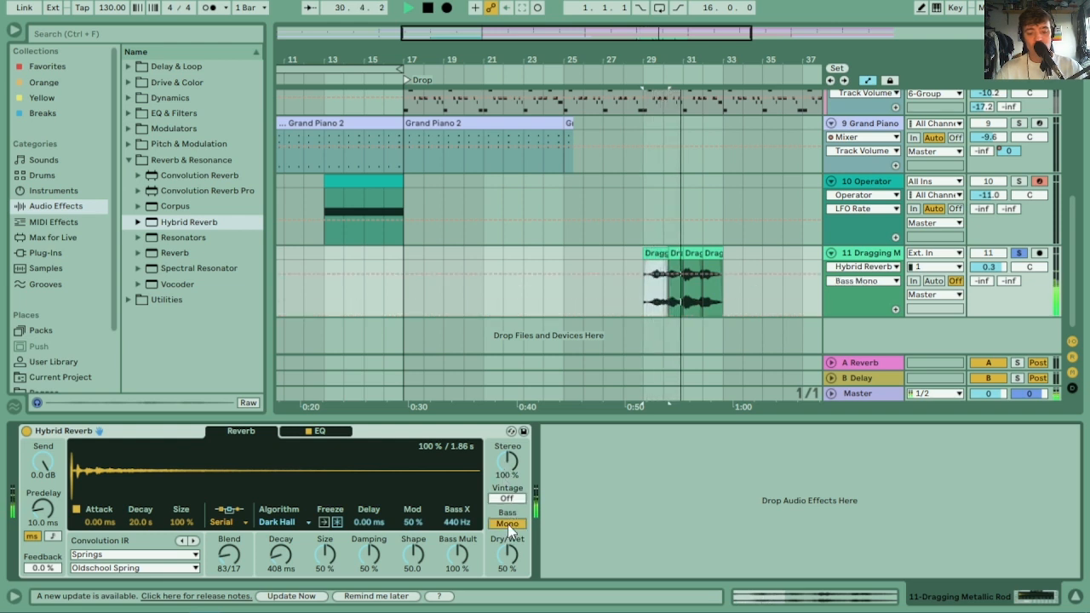
key(space)
click(284, 434)
click(267, 431)
click(509, 498)
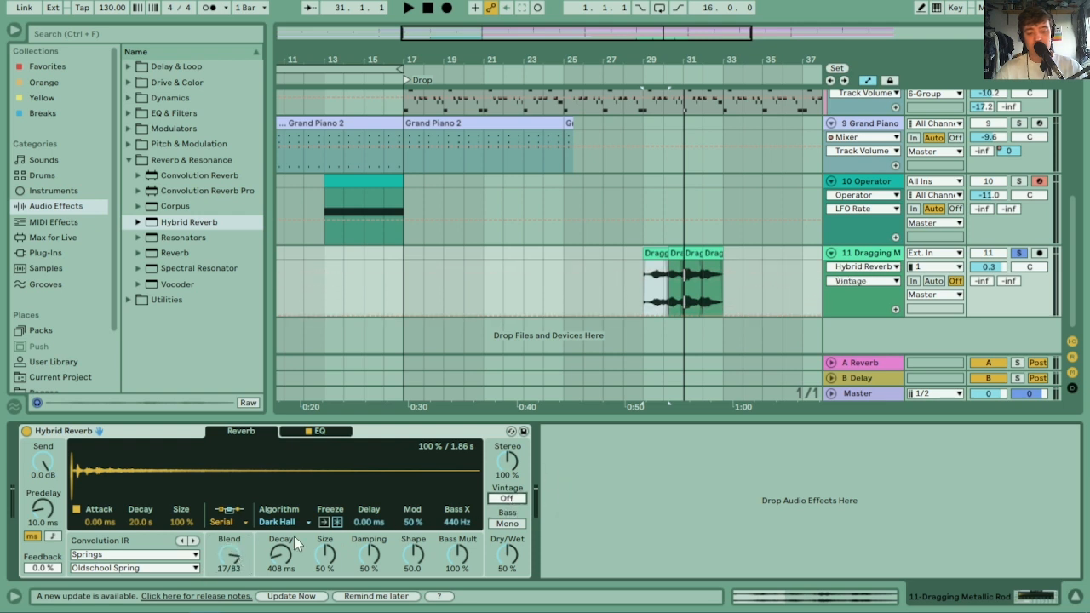
Set Hybrid Reverb's blend to 75/25 and listen to the metallic rod clips
mouse_move(229, 556)
mouse_down()
mouse_move(229, 591)
mouse_move(225, 552)
mouse_up()
key(space)
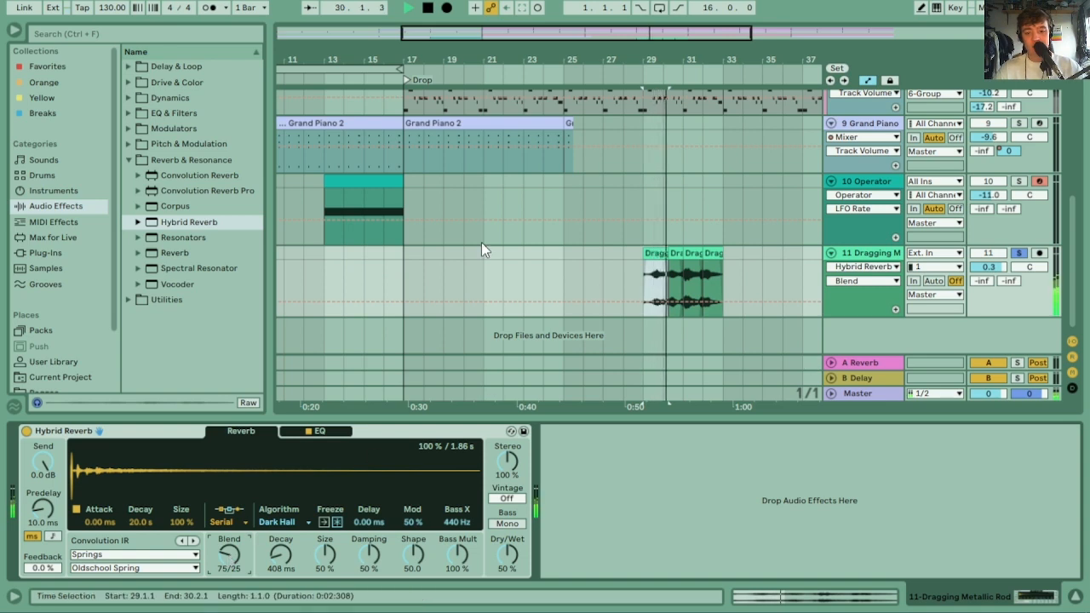
drag(611, 59, 523, 58)
key(space)
Duplicate the metallic rod track's section from bar 17 to 33 so a copy follows up to bar 49
drag(429, 255, 578, 253)
key(ctrl+d)
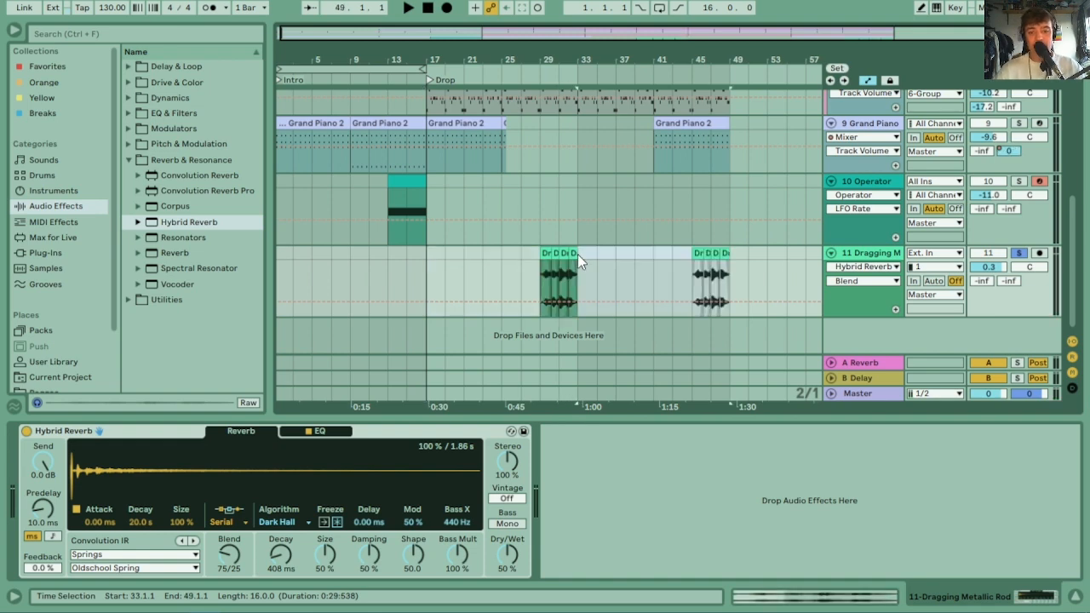
mouse_move(492, 59)
mouse_down()
mouse_move(493, 124)
mouse_move(494, 77)
mouse_up()
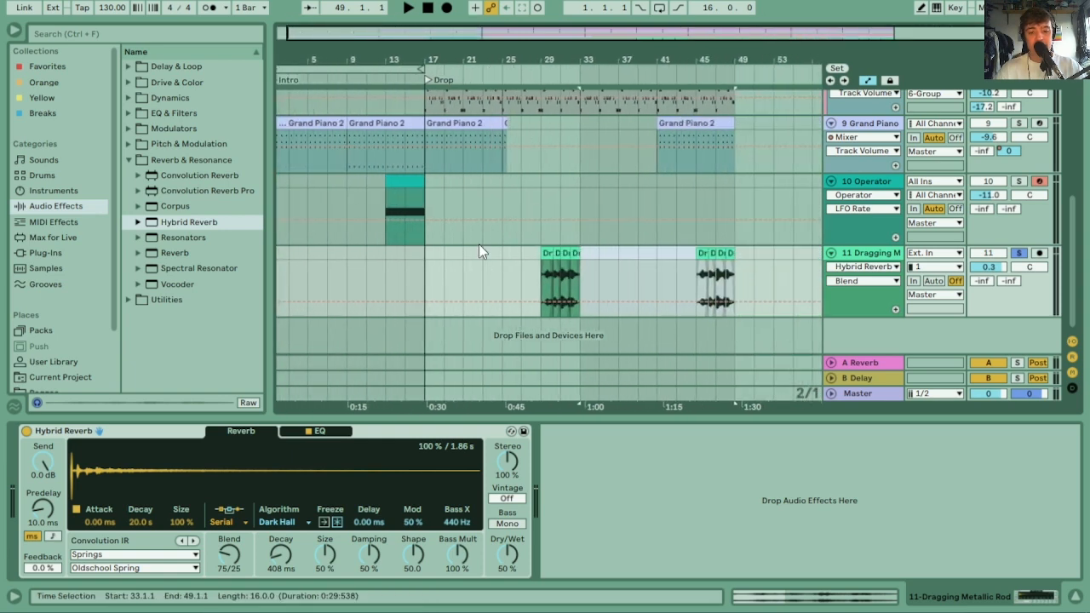
Play the metallic rod clips from bar 29 and add Delay from the Delay & Loop effects after Hybrid Reverb
click(423, 258)
key(space)
click(543, 274)
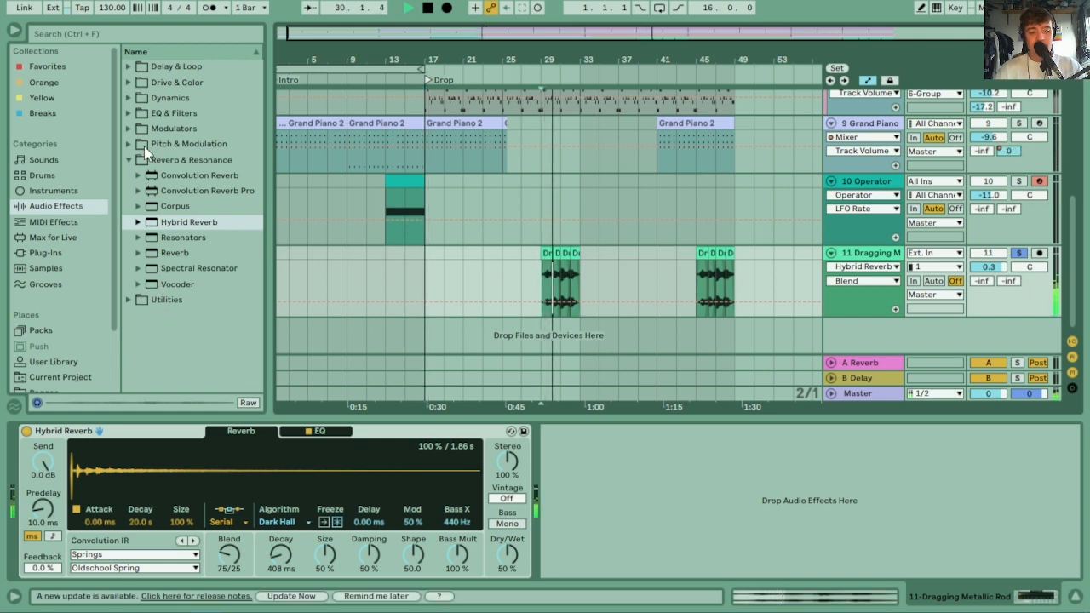
click(131, 54)
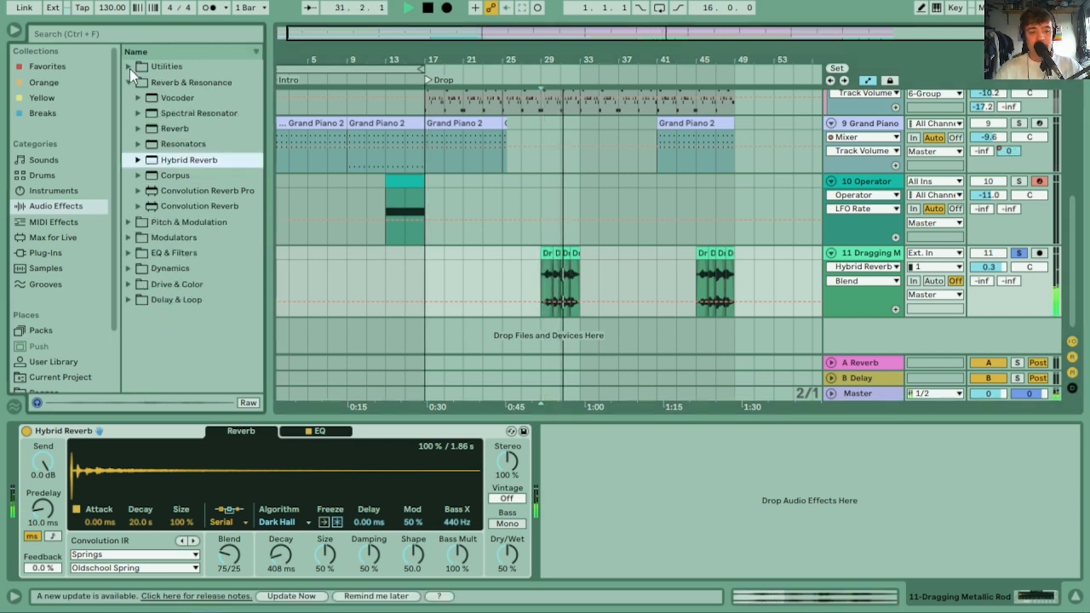
click(130, 52)
click(129, 66)
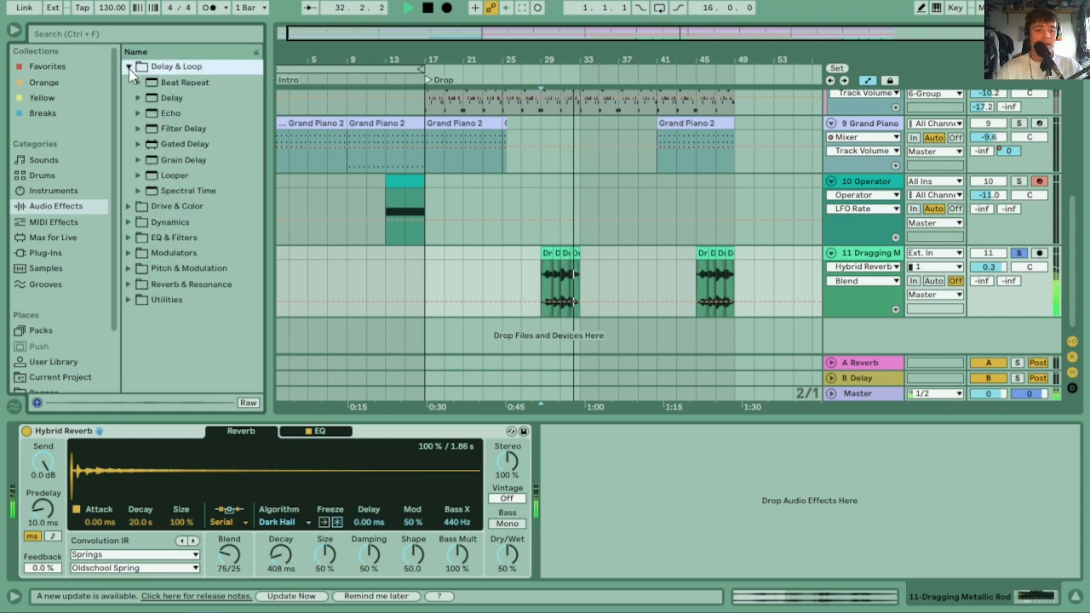
drag(169, 98, 630, 453)
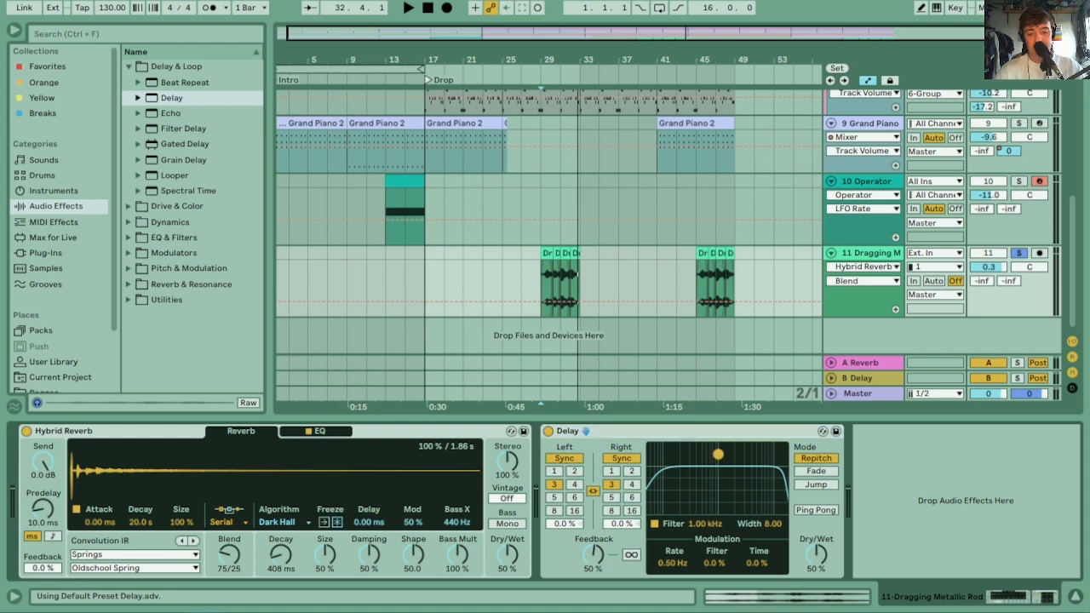
Set Delay's filter to 2.16 kHz with width 6.43 and its linked left and right times to 4 sixteenths
key(space)
drag(735, 465, 737, 471)
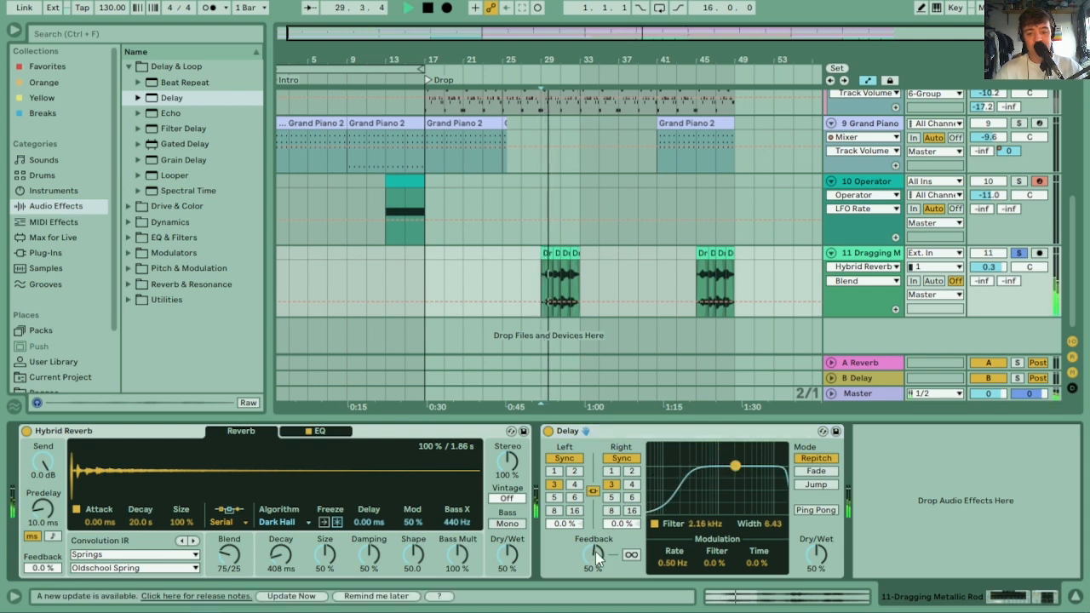
click(574, 484)
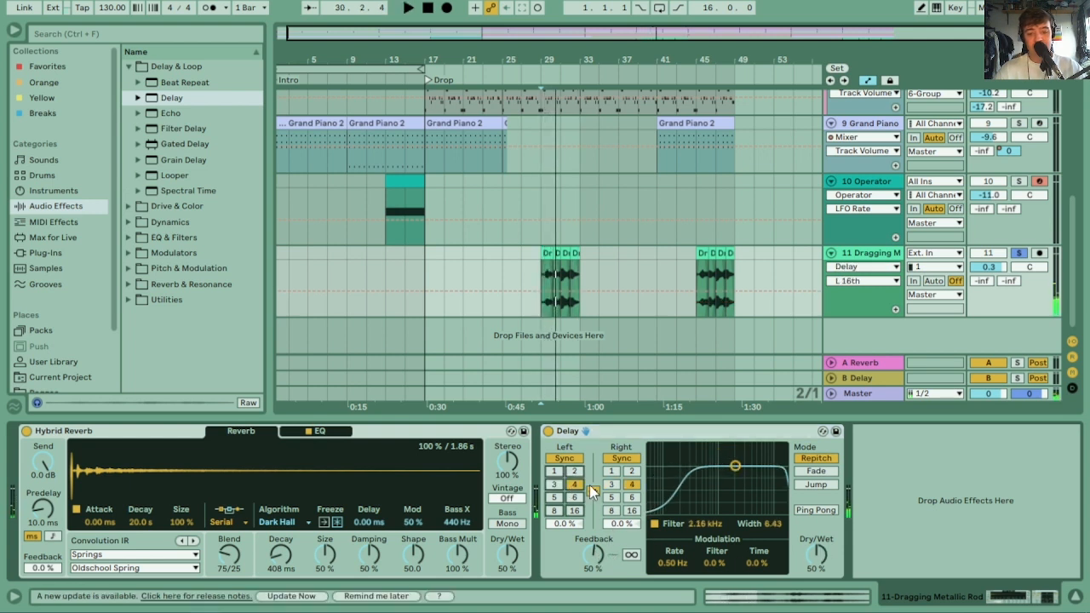
Set Delay's feedback to 60% and its linked left and right times to 5 sixteenths
click(593, 570)
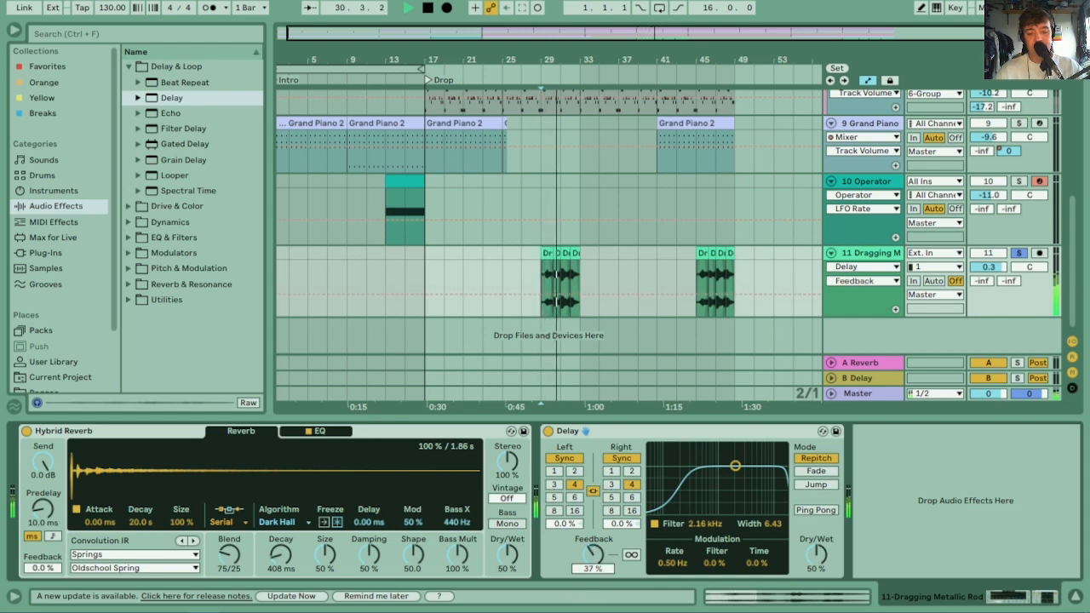
click(612, 496)
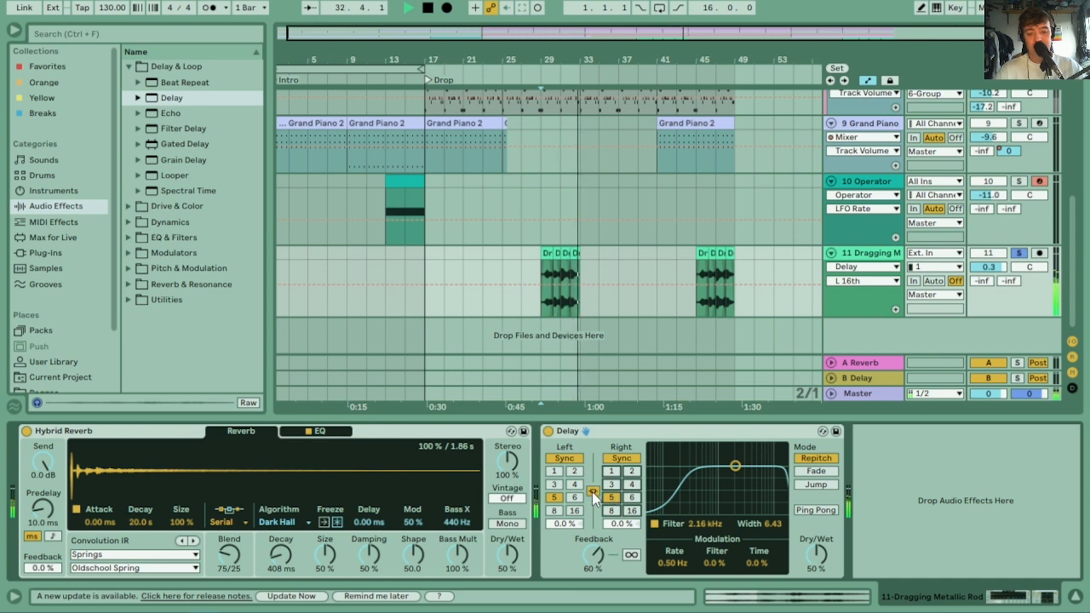
key(space)
Set Delay's dry/wet to 31% while listening to the metallic rod clips
drag(826, 555, 826, 587)
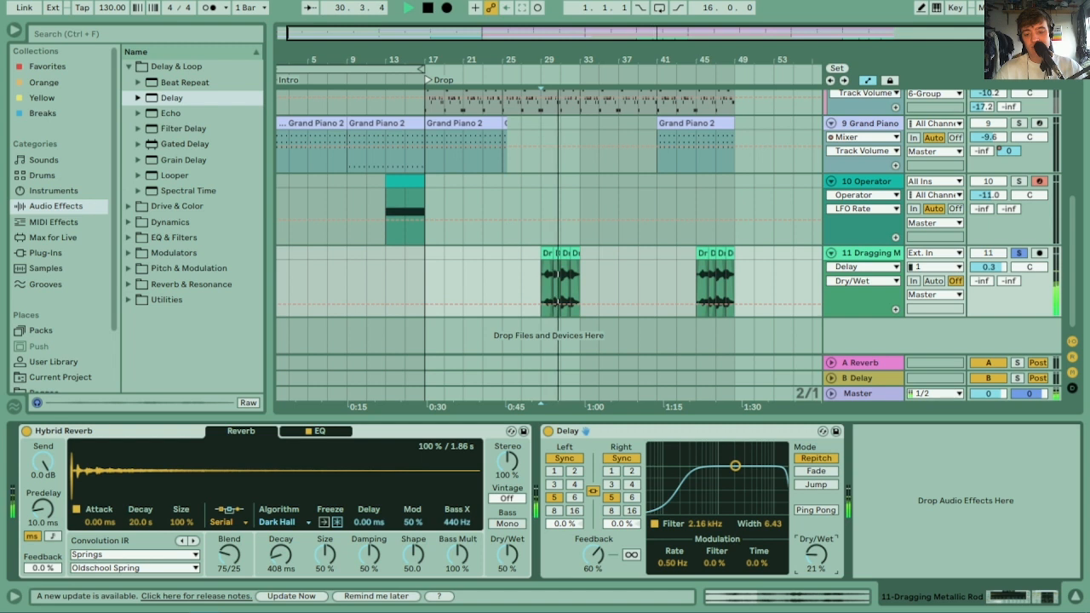
drag(817, 555, 817, 542)
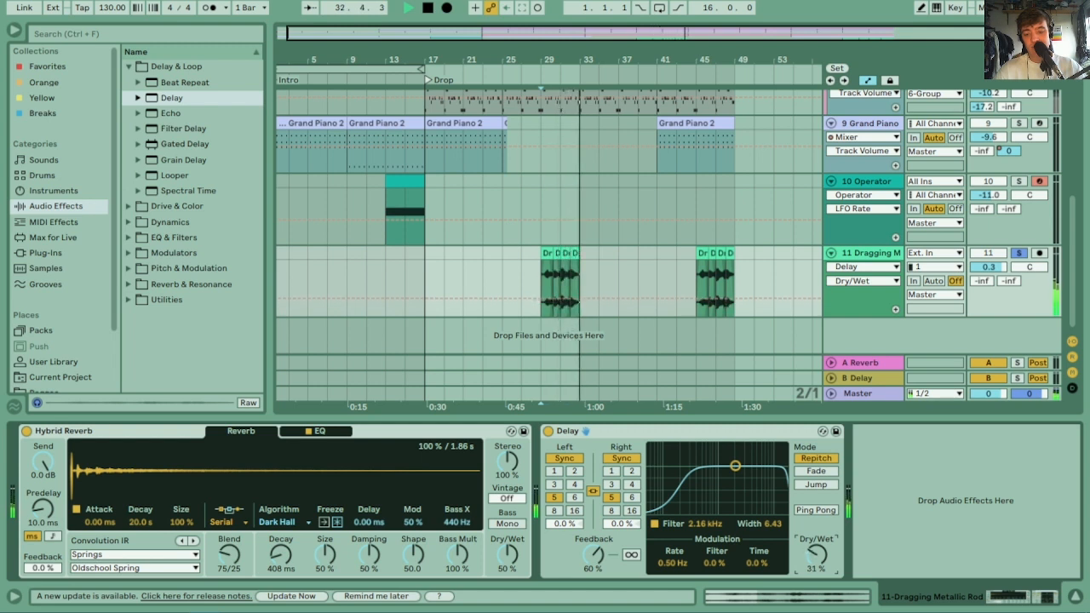
key(space)
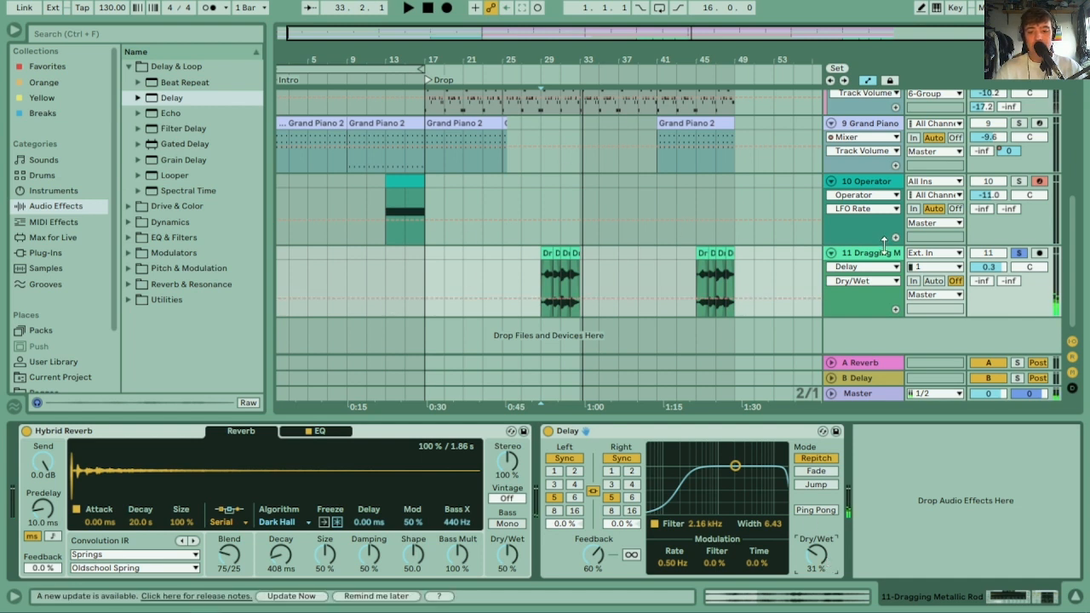
Insert a new audio track below the metallic rod track and search the samples for "metal"
key(ctrl+t)
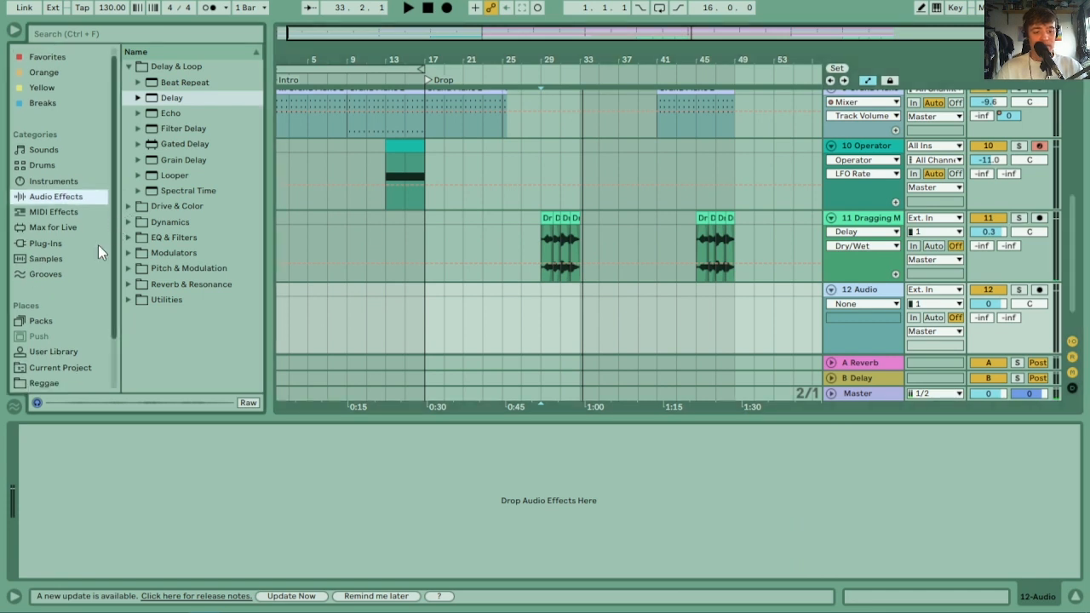
scroll(115, 226, down, 1)
click(45, 267)
click(165, 32)
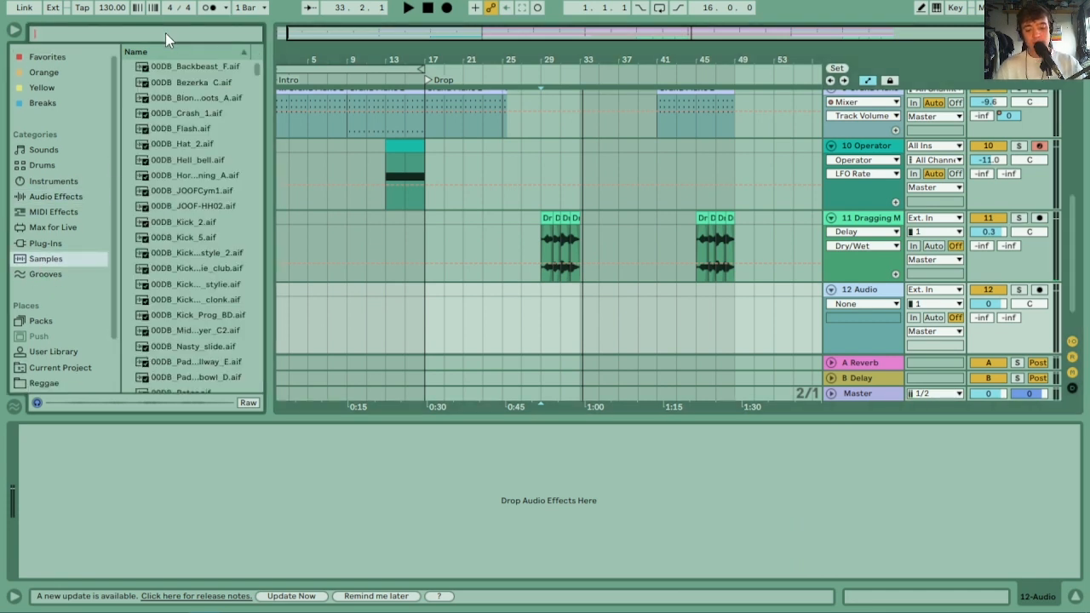
text(metal)
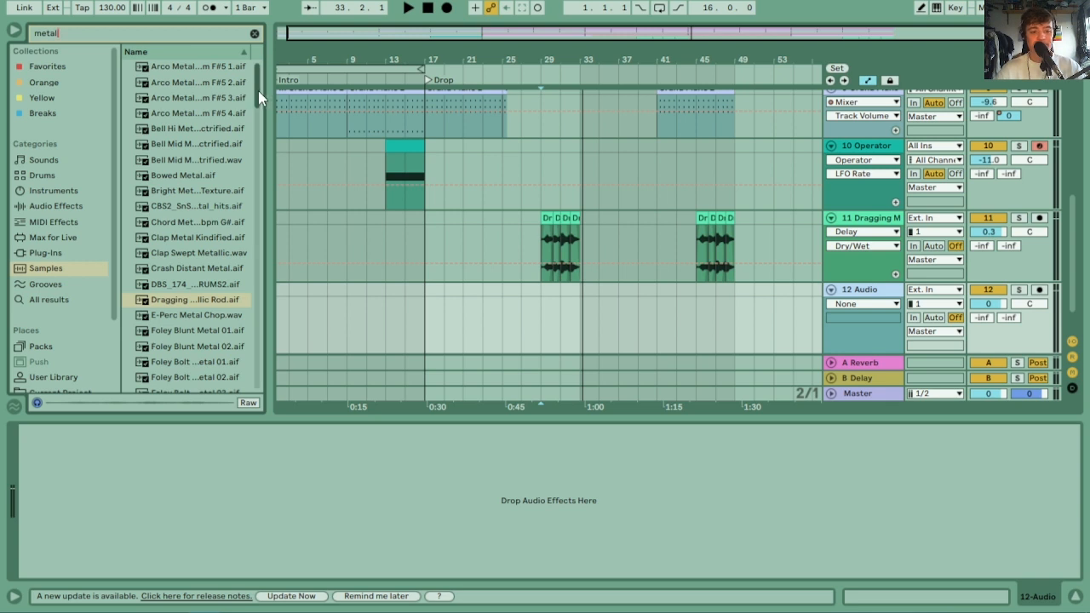
Audition the foley and FX metallic samples in the "metal" search results
drag(258, 91, 257, 172)
click(173, 162)
key(Up)
key(Up)
key(Up)
key(Up)
key(Up)
key(Up)
key(Up)
key(Up)
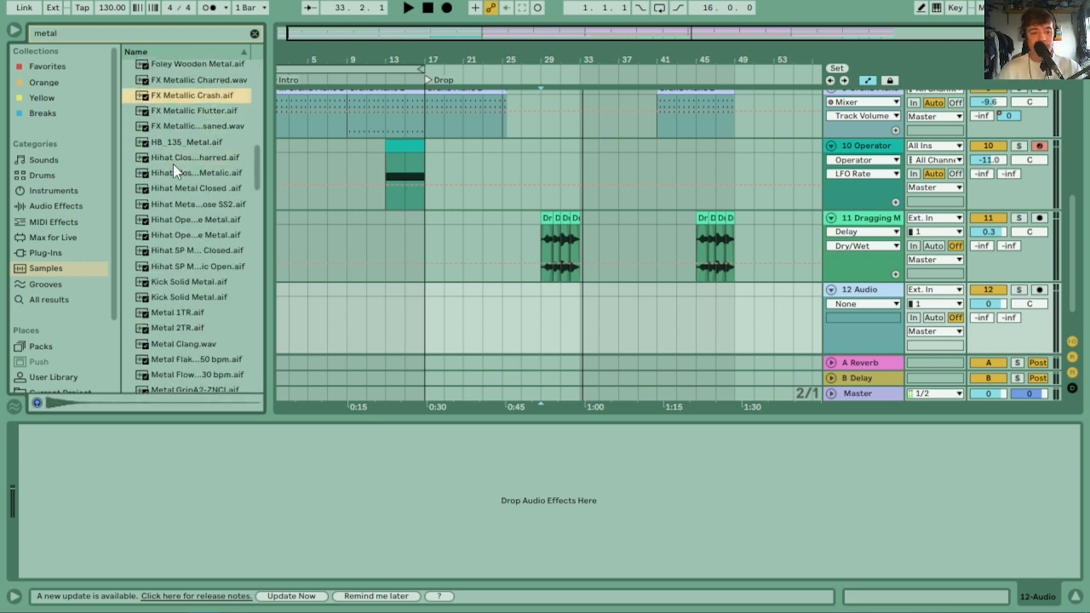
key(Down)
key(Down)
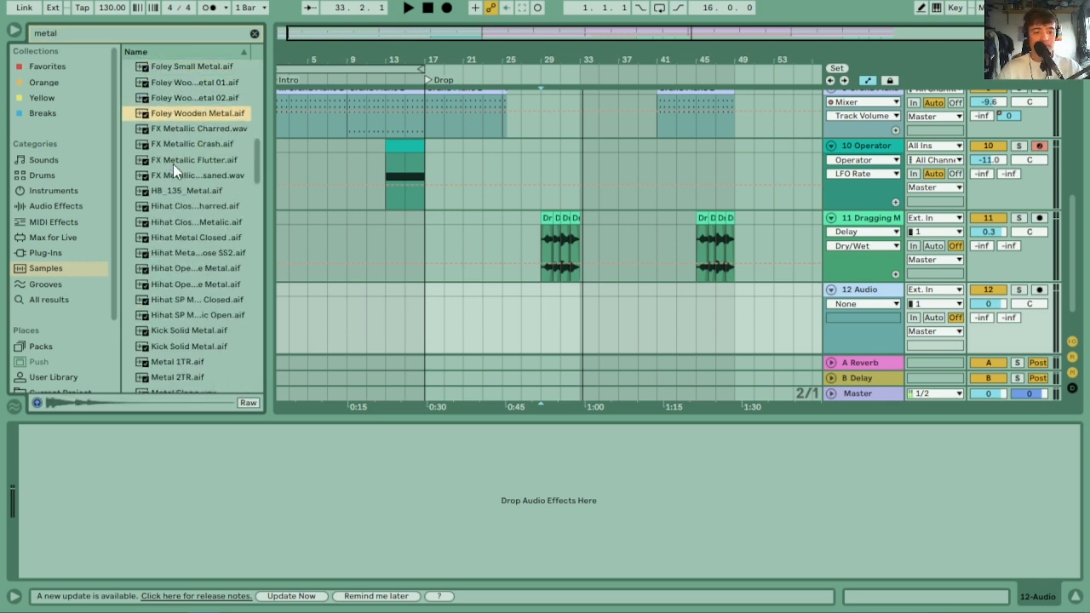
key(Down)
key(Up)
key(Up)
key(Up)
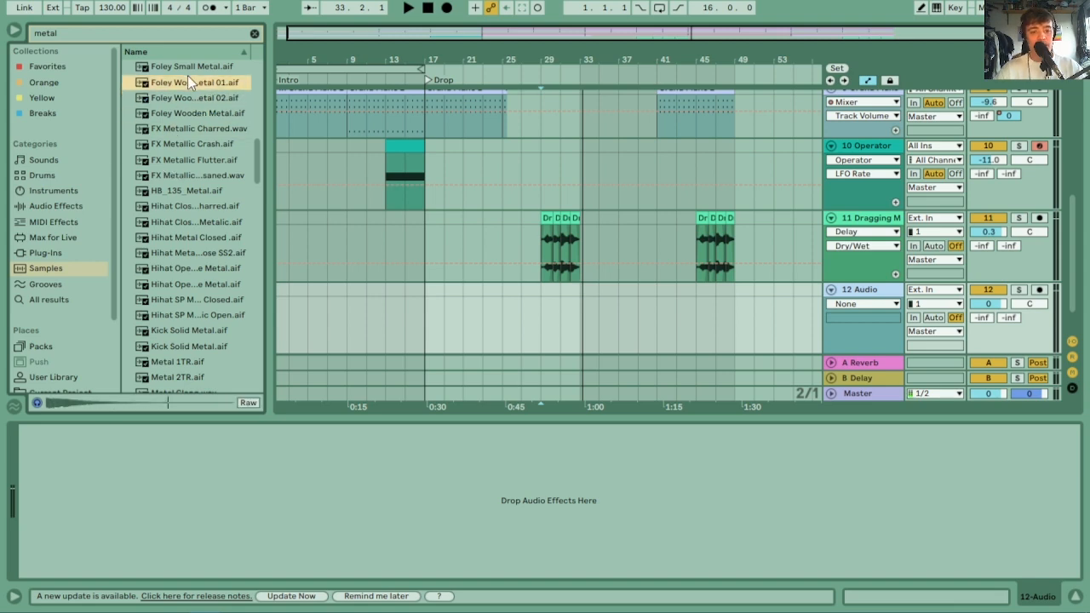
Place the Foley Wood on Metal 01 sample at bar 17 on the metallic rod track and play it back
drag(189, 77, 427, 238)
key(space)
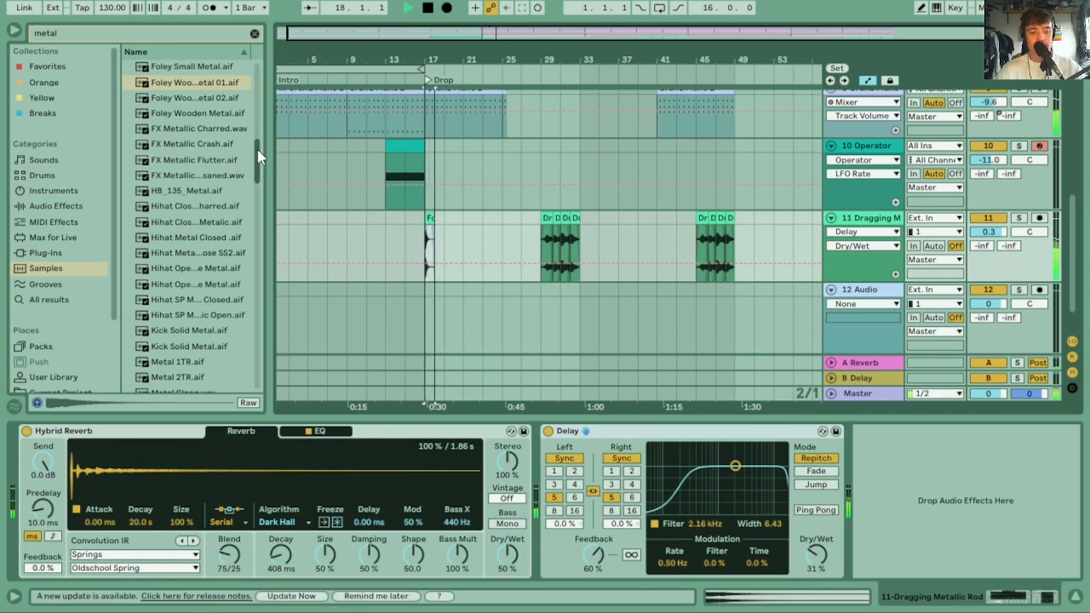
key(space)
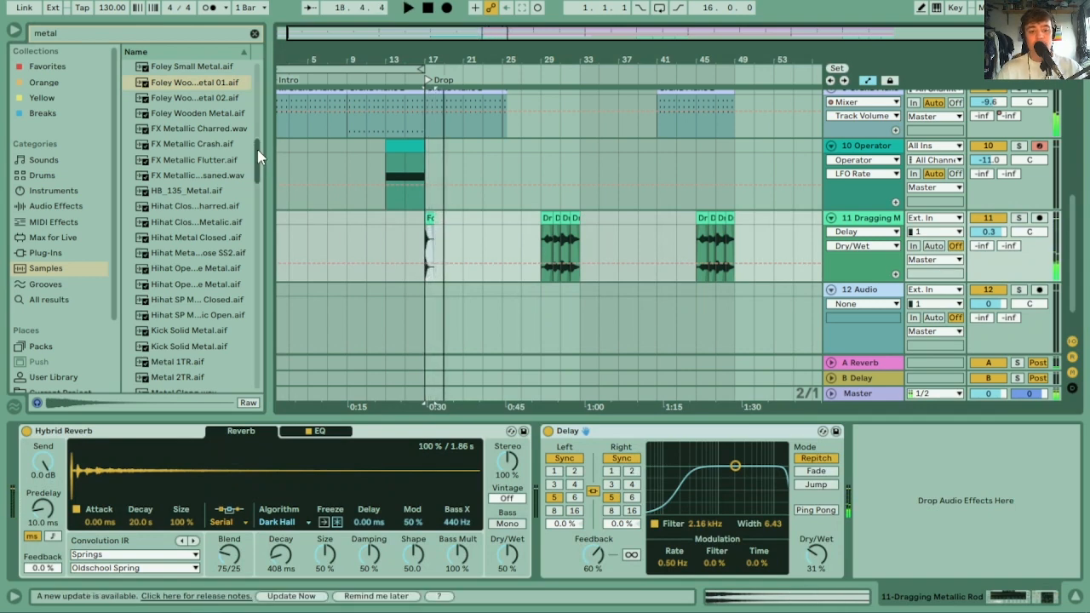
Move the Foley Wood on Metal 01 clip to bar 24, reverse it and listen to it with the track's effects
drag(479, 60, 479, 102)
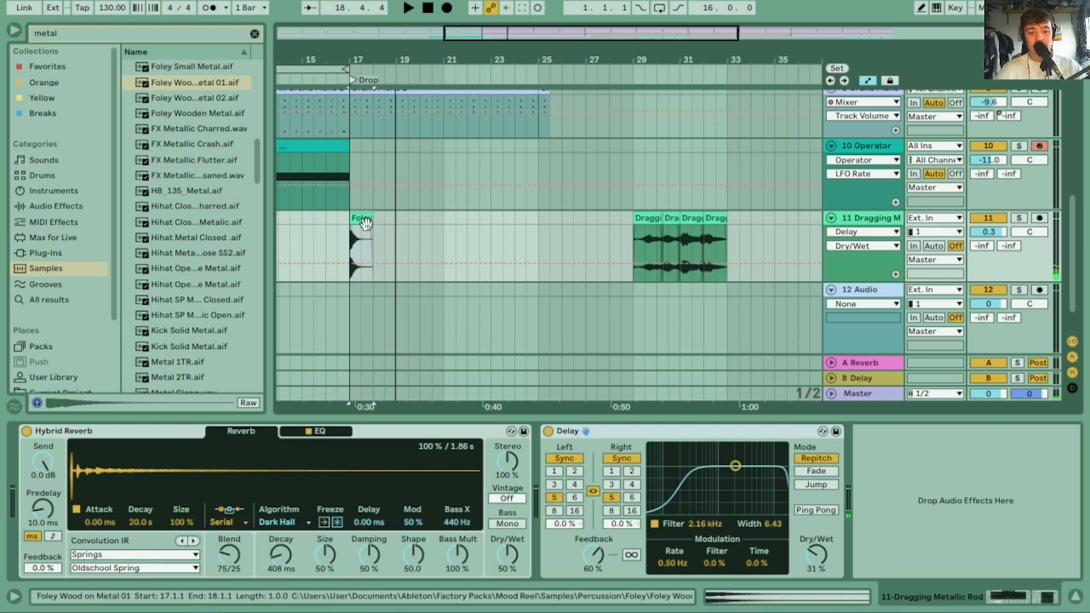
drag(362, 219, 527, 219)
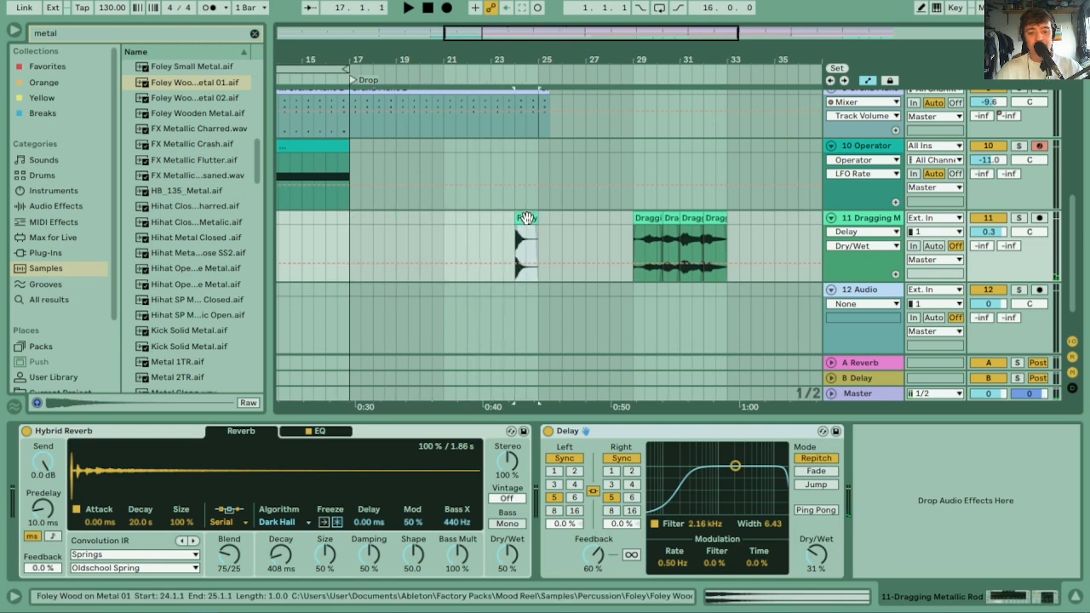
double_click(527, 219)
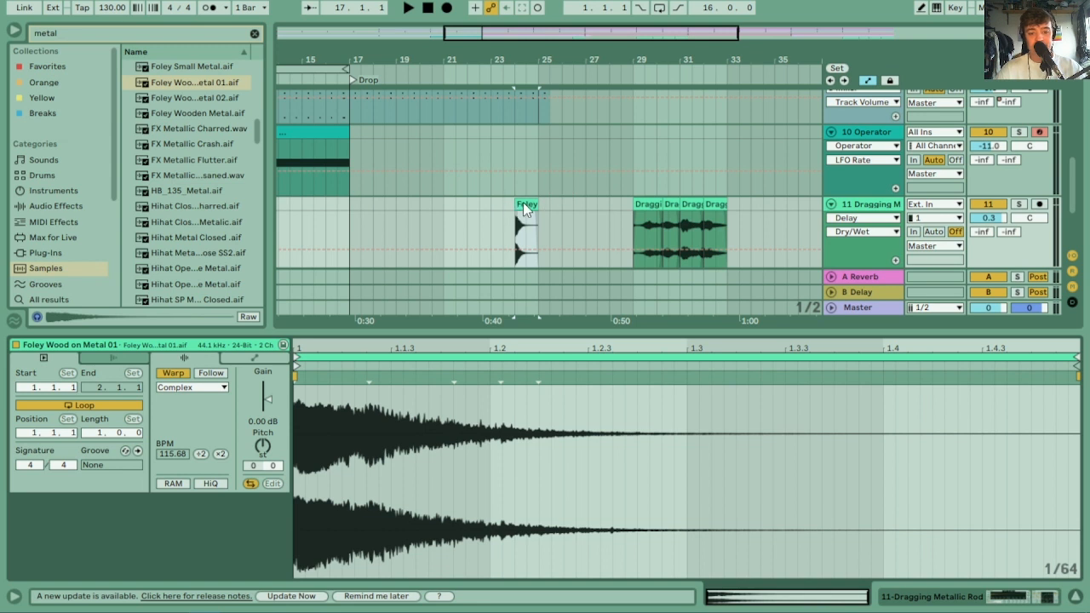
key(r)
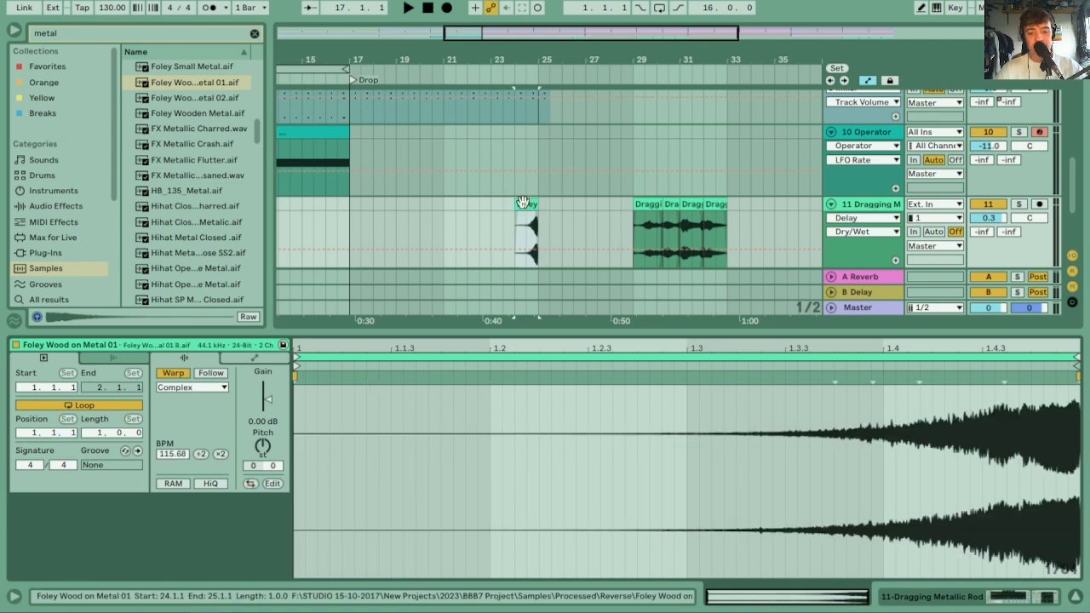
key(space)
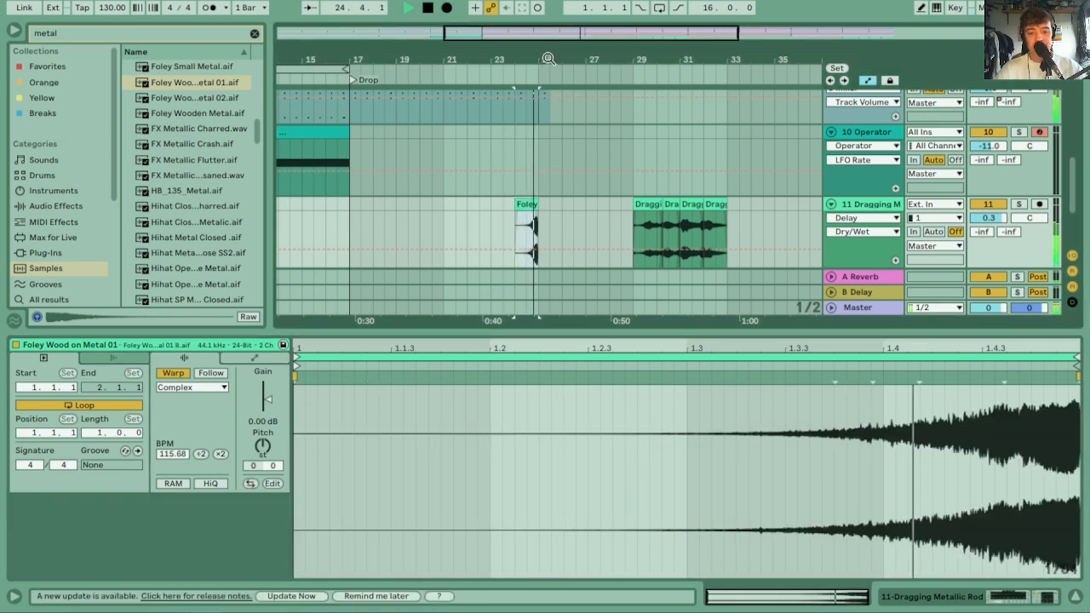
drag(542, 55, 577, 225)
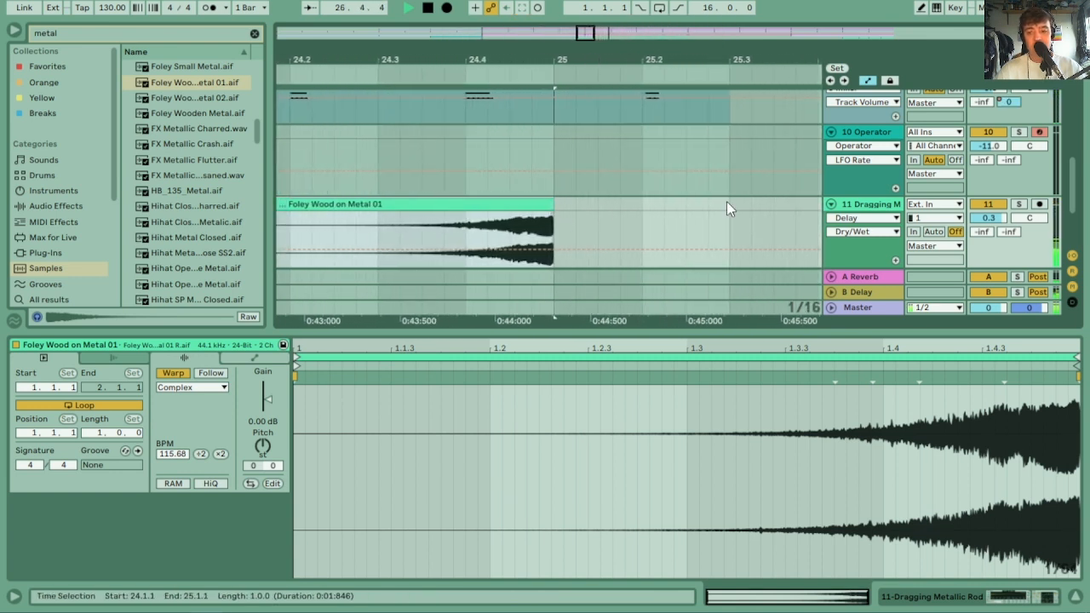
drag(579, 65, 572, 3)
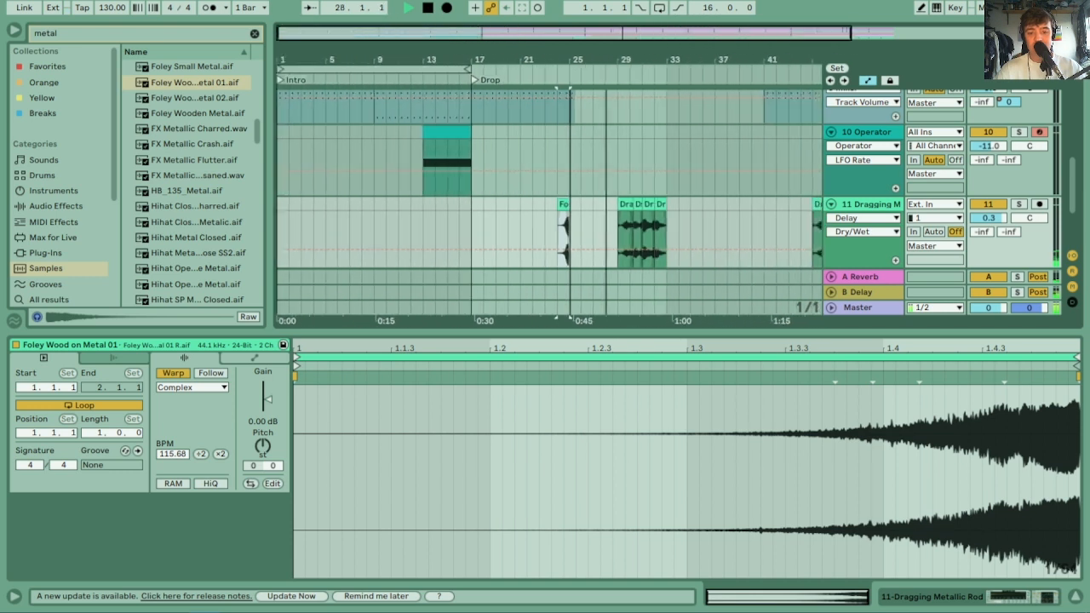
Lower the metallic rod track's volume to -8.7 dB during playback
click(997, 220)
scroll(996, 220, down, 5)
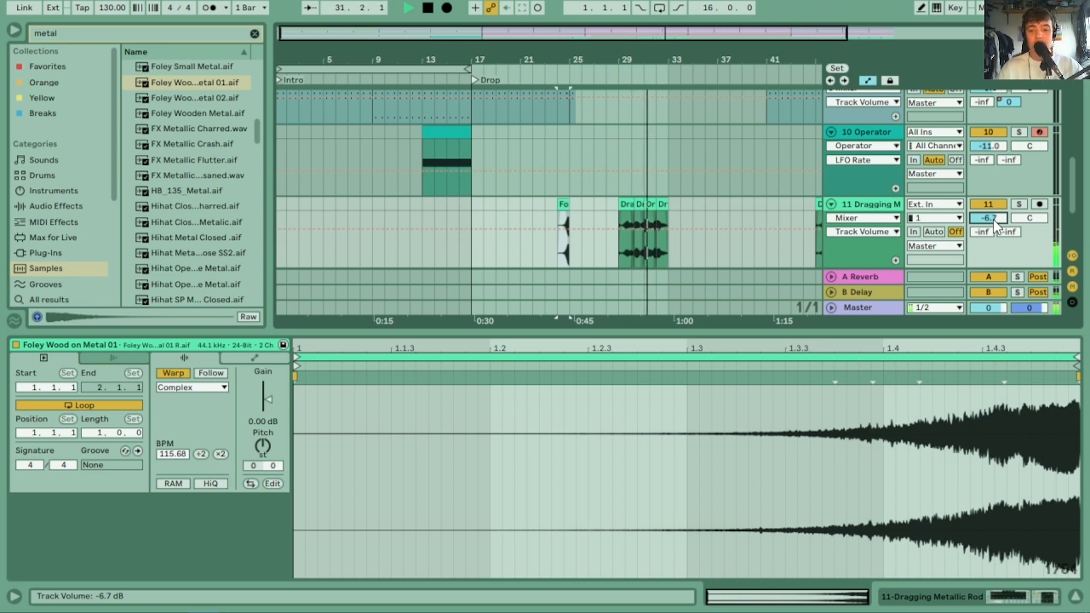
scroll(996, 220, down, 2)
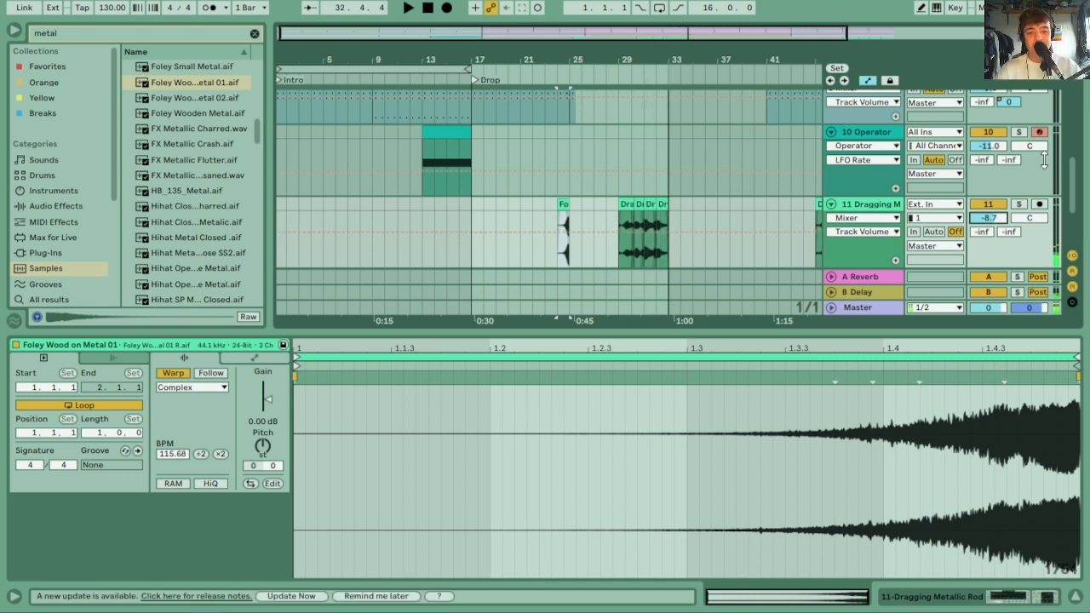
Audition the foley metal samples from the clanging metal sound through Foley Small Metal
drag(1077, 185, 1077, 245)
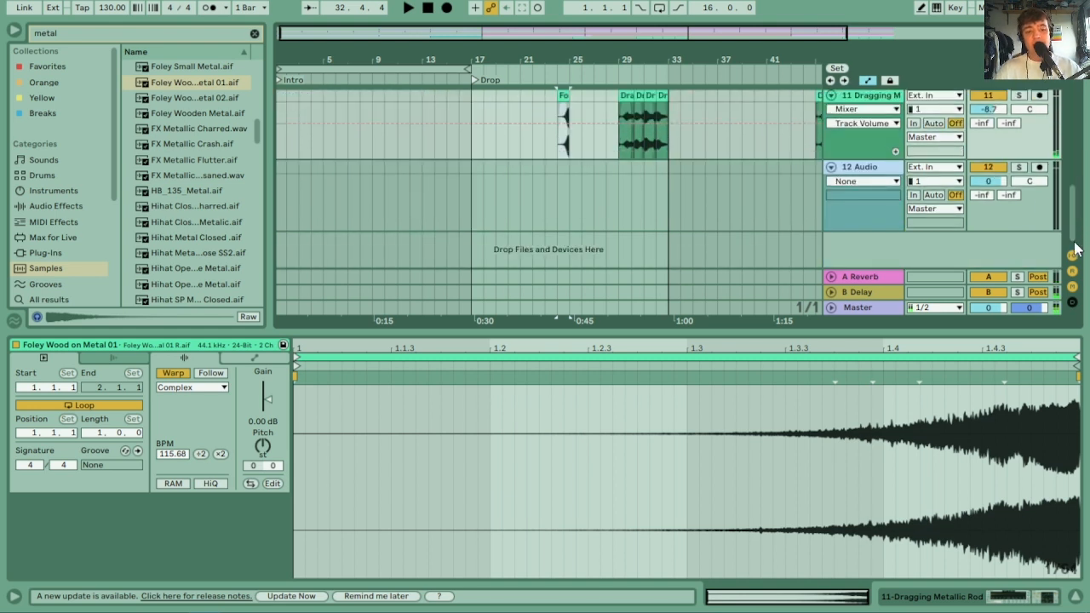
mouse_move(255, 130)
mouse_down()
mouse_move(258, 144)
mouse_move(258, 112)
mouse_up()
click(183, 125)
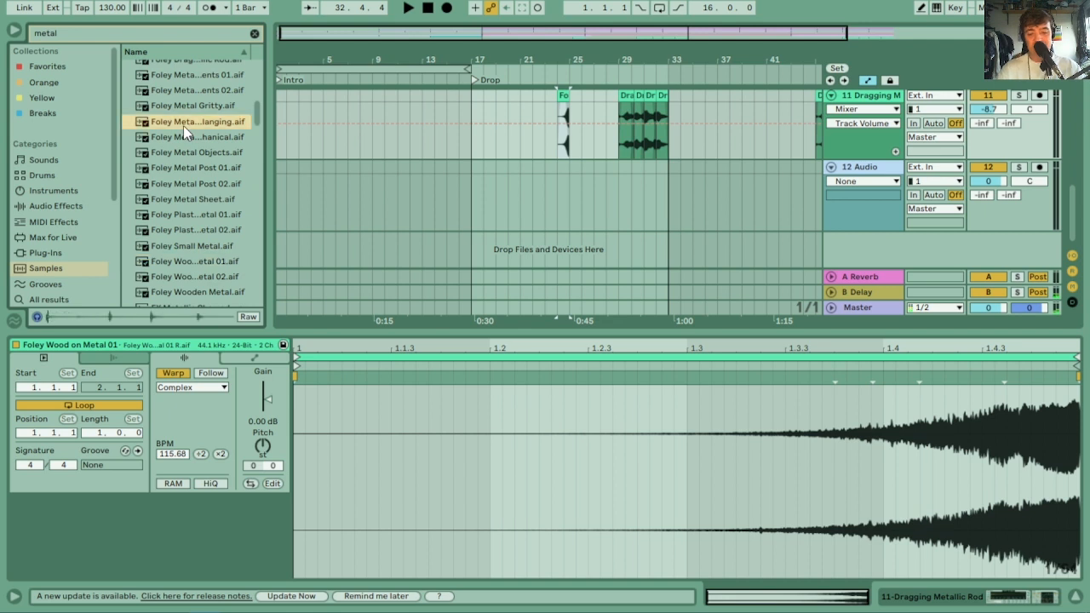
key(Down)
key(Down)
key(Down)
key(Down)
key(Down)
key(Down)
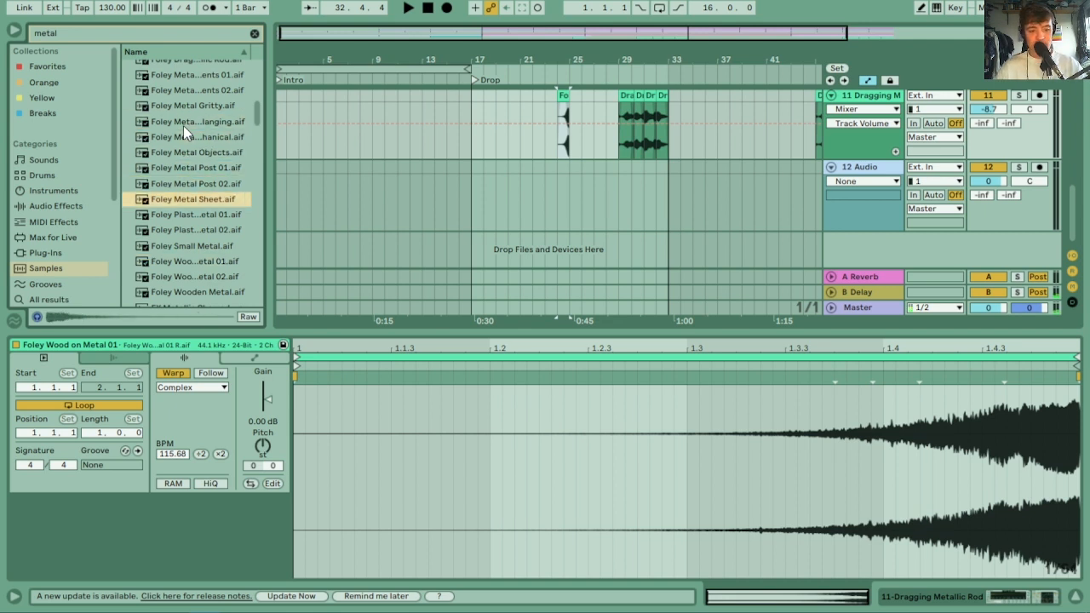
key(Down)
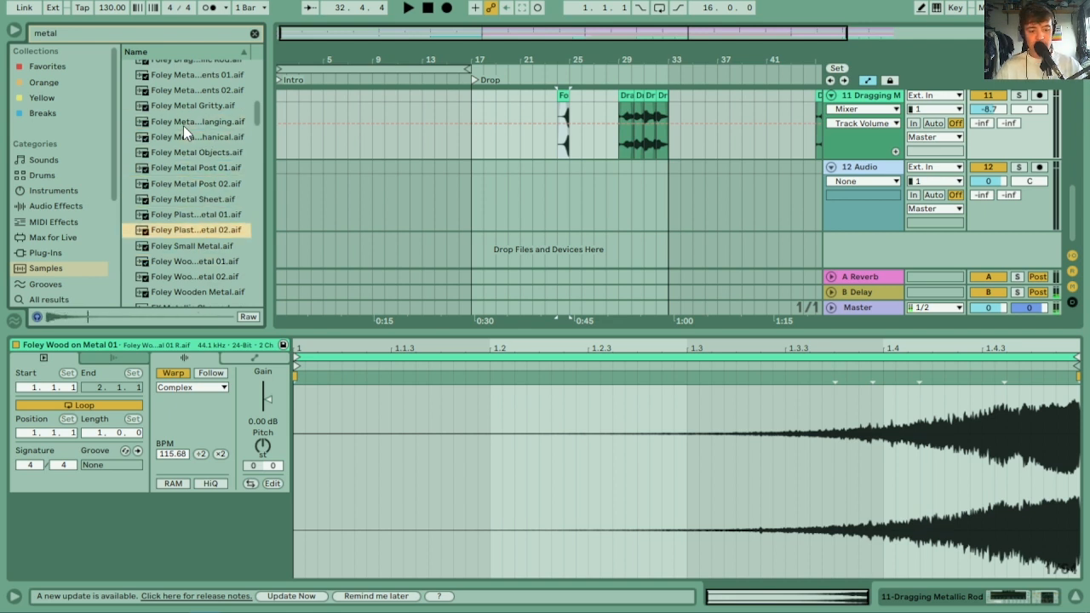
key(Down)
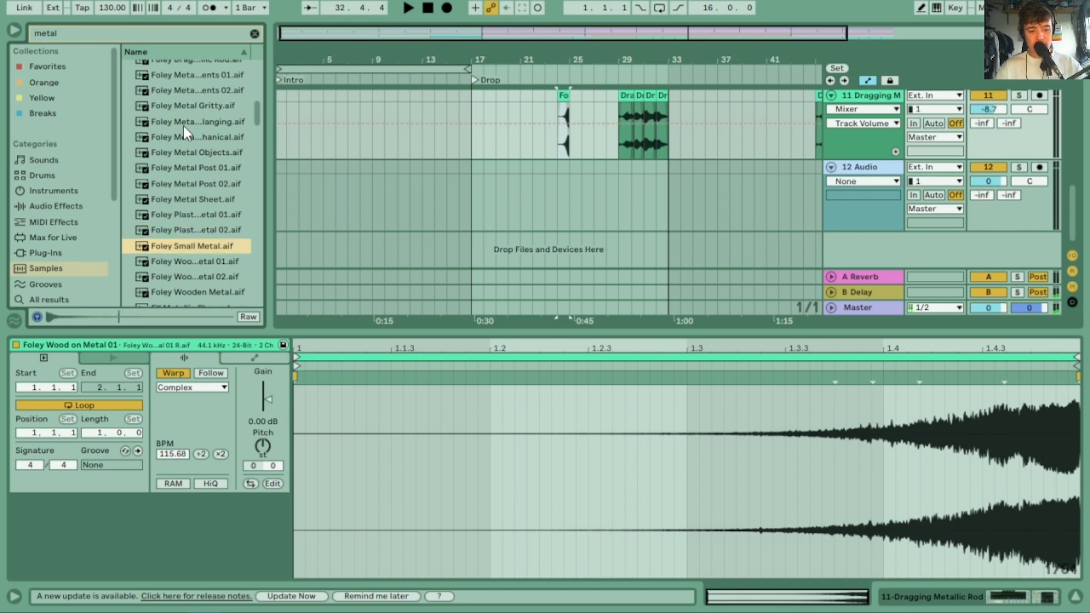
key(Up)
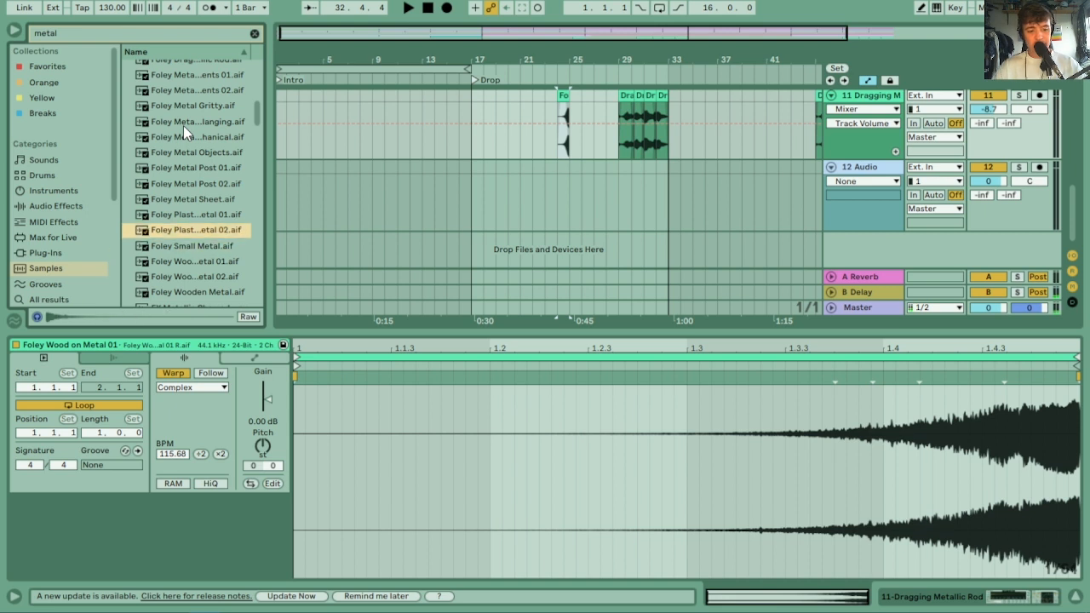
Place Foley Plastic Metal 02 at bar 17 on the empty audio track and trim its beginning so the clip starts at 1.1.4
drag(194, 231, 474, 185)
drag(475, 51, 372, 49)
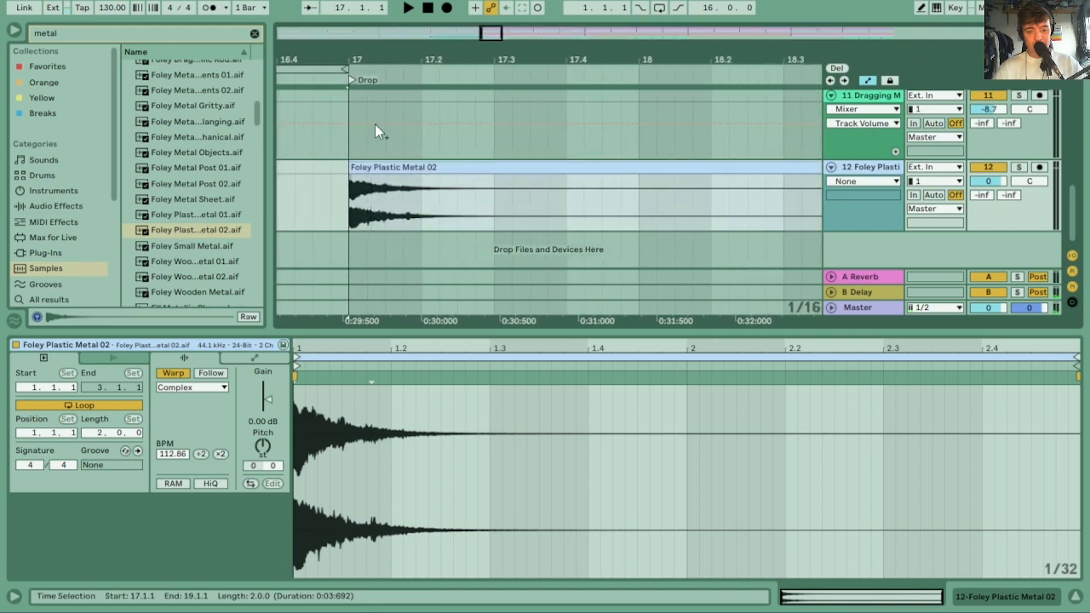
drag(351, 167, 398, 167)
key(space)
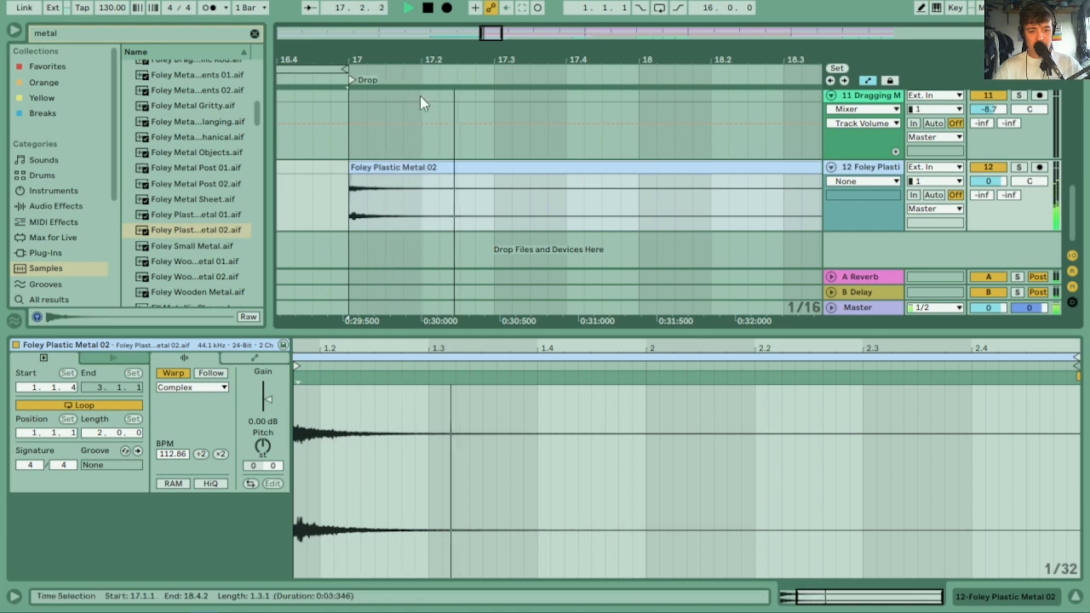
mouse_move(416, 58)
mouse_down()
mouse_move(415, 25)
mouse_move(431, 56)
mouse_up()
key(space)
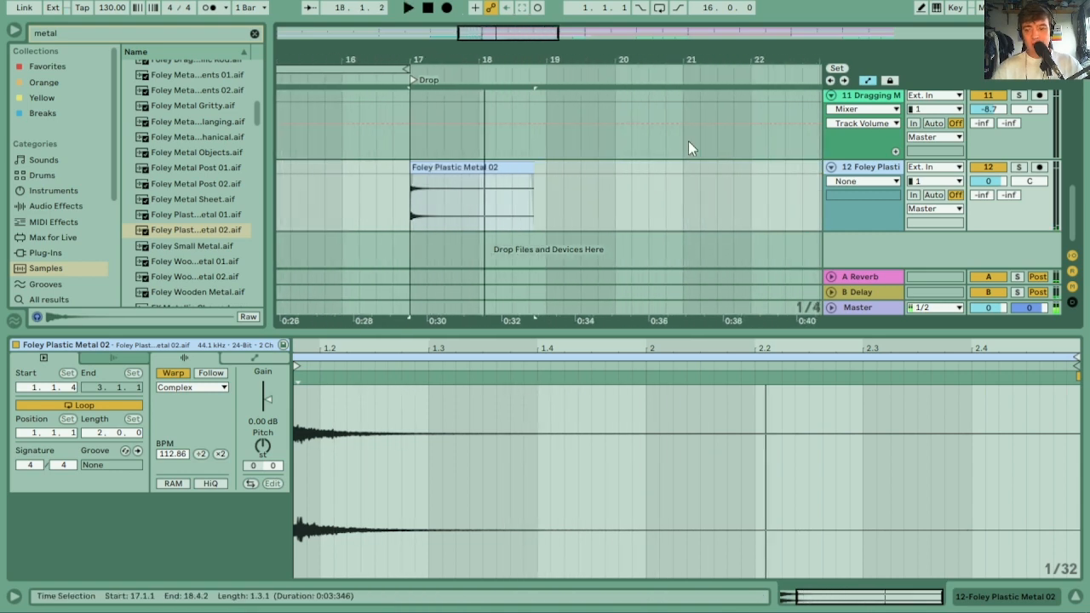
Clear the sample search and add the Echo audio effect to the Foley Plastic Metal 02 track
click(878, 168)
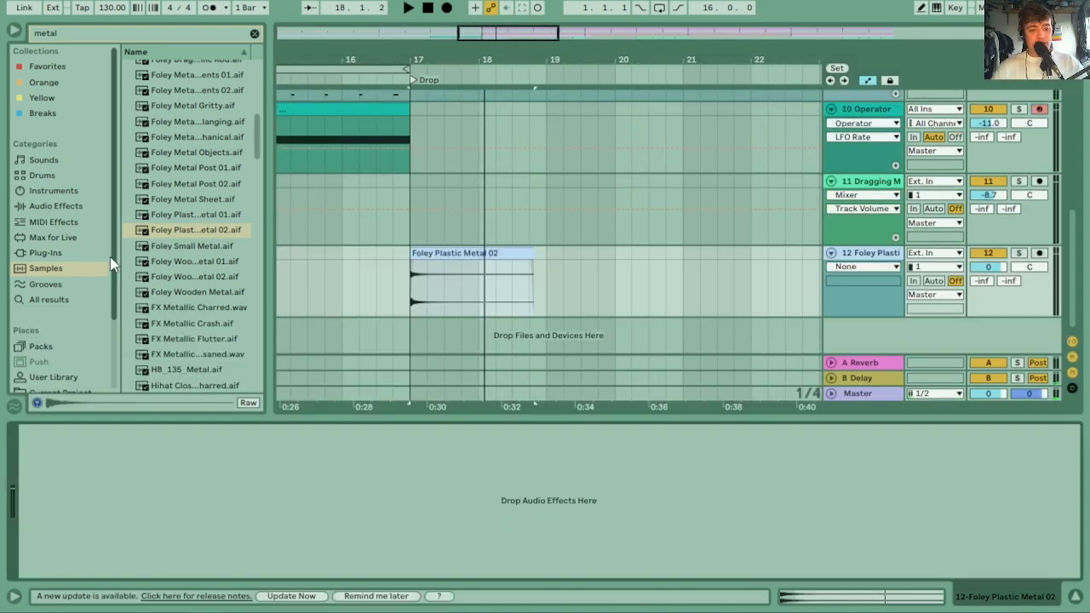
scroll(103, 355, down, 3)
click(42, 369)
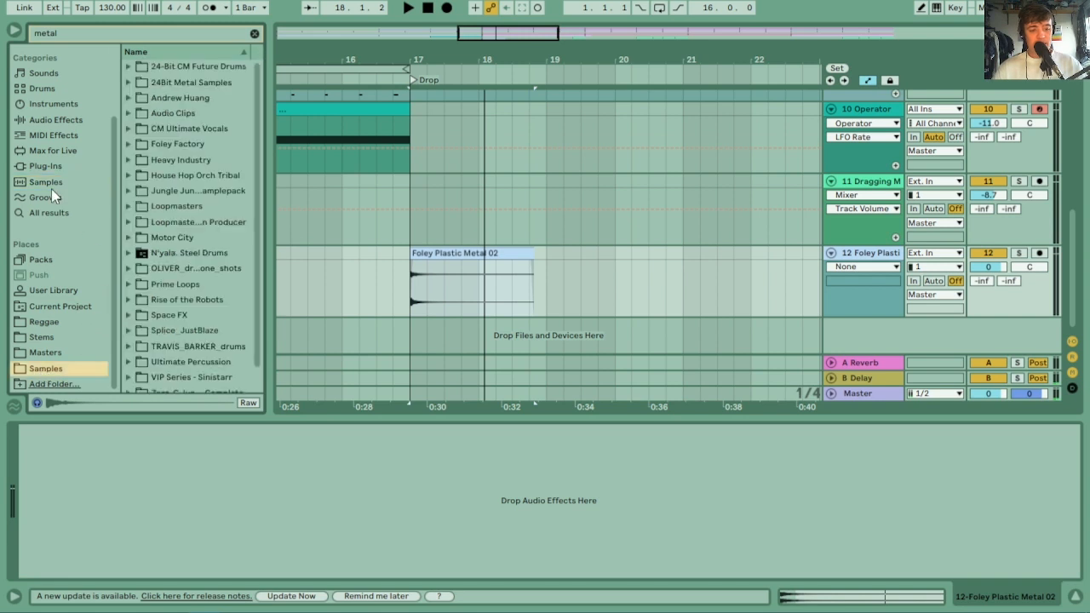
click(40, 104)
click(41, 119)
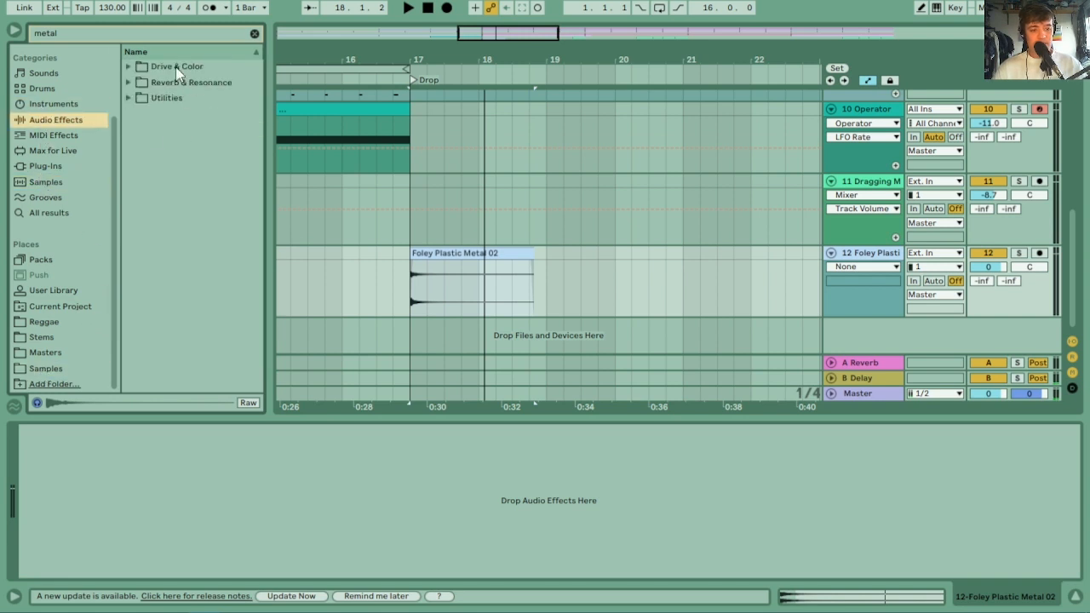
click(254, 34)
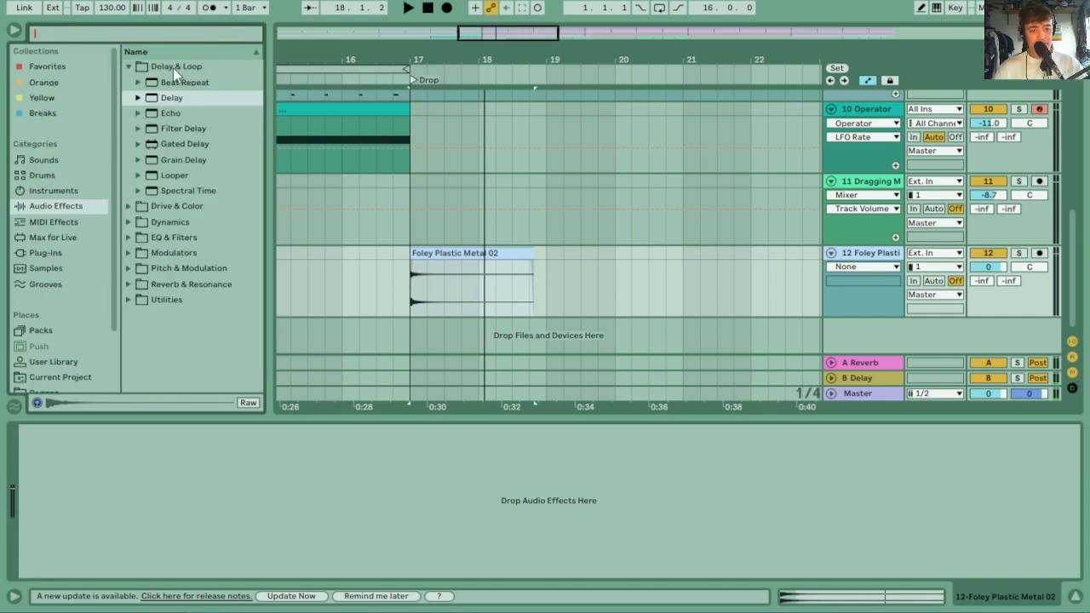
drag(153, 117, 166, 104)
drag(515, 272, 515, 272)
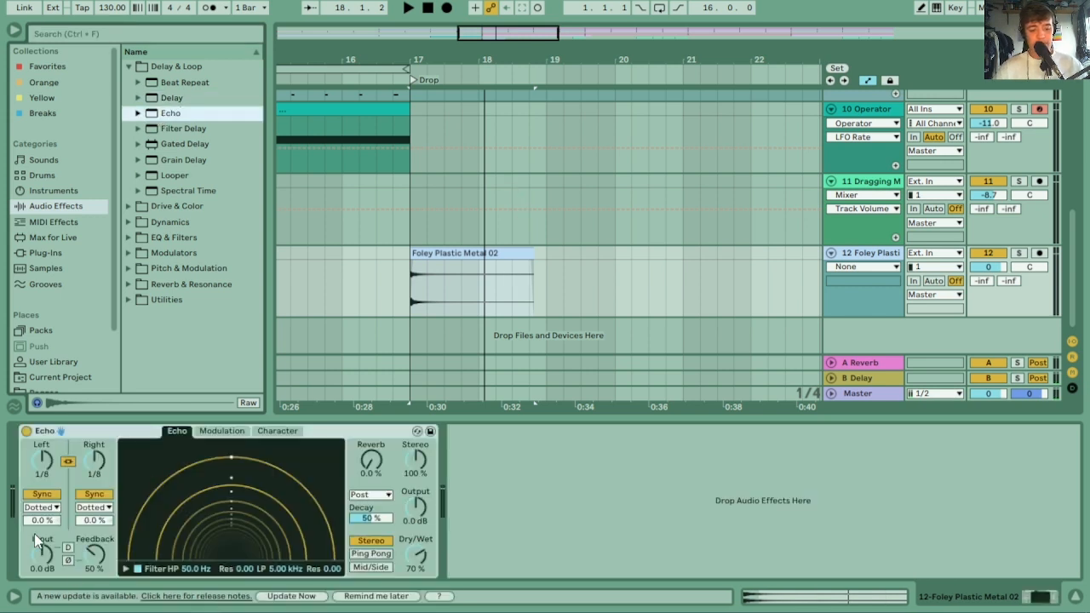
Set Echo's feedback to 98% and its dry/wet to 54% while listening to the clip
drag(89, 559, 89, 532)
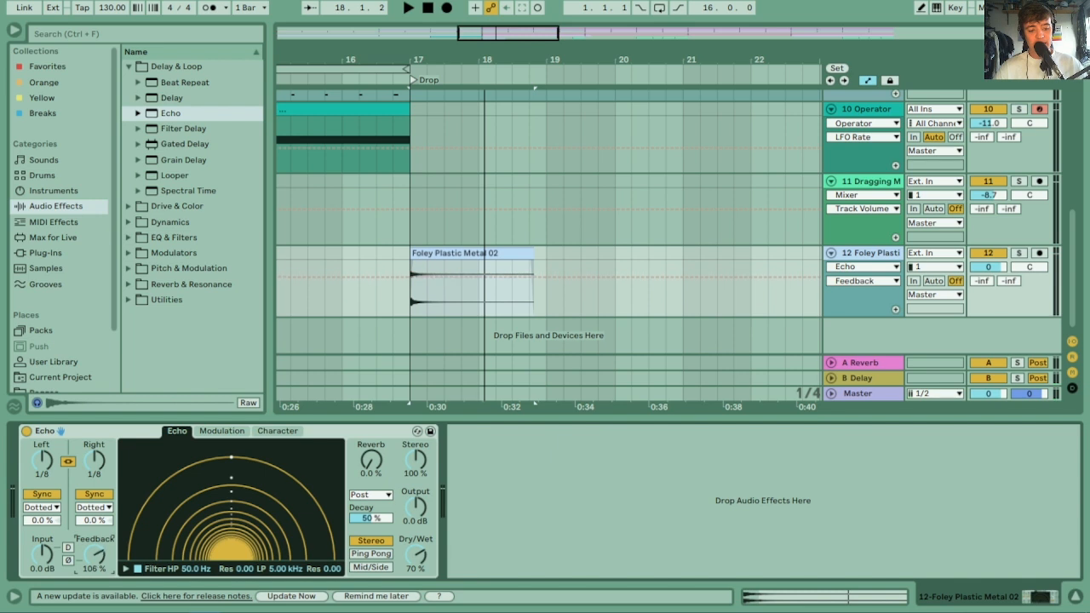
key(space)
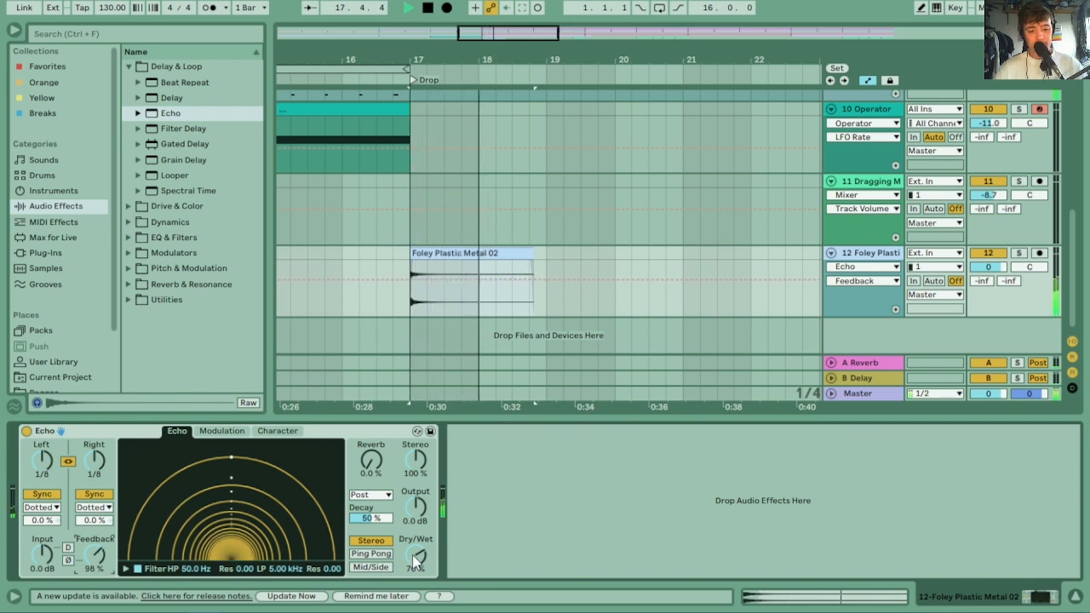
drag(415, 557, 415, 577)
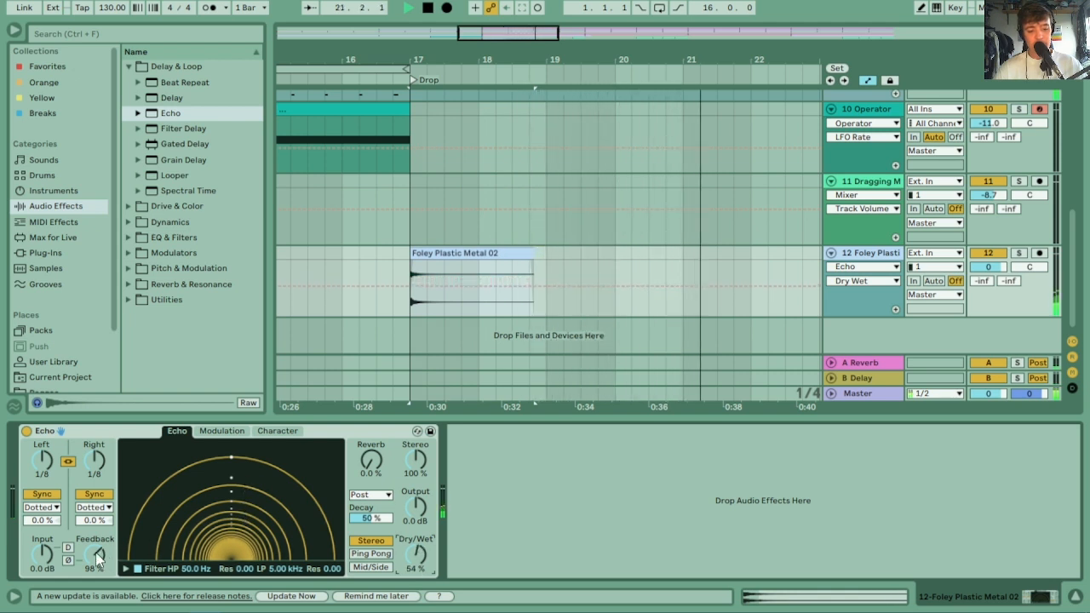
Raise the Foley Plastic Metal 02 clip's gain to 11.9 dB and set its track volume to -11.4 dB
double_click(507, 253)
drag(266, 398, 267, 390)
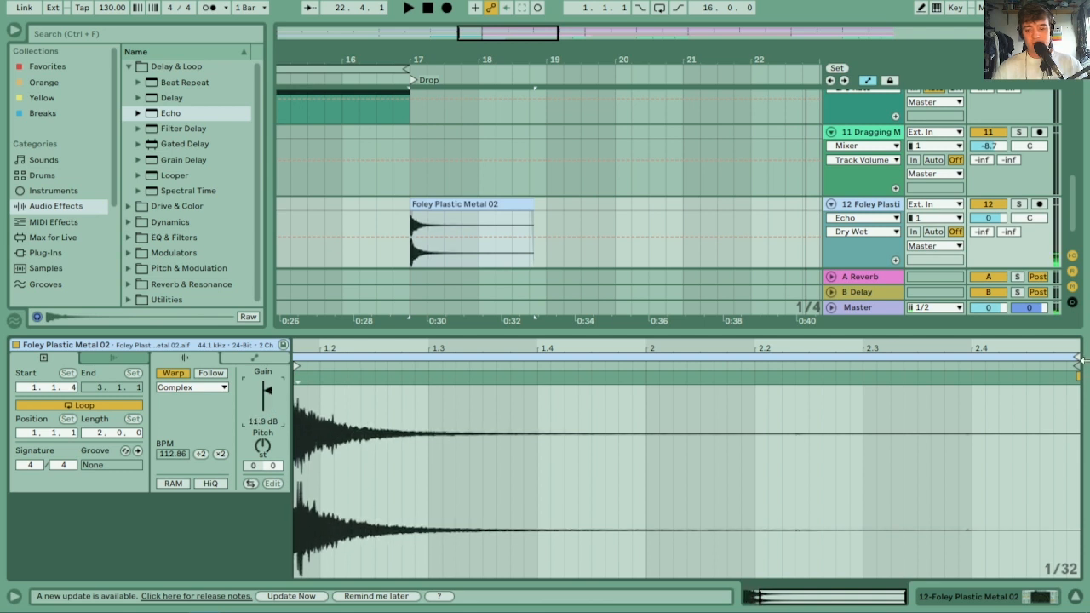
click(988, 218)
drag(989, 219, 988, 227)
key(space)
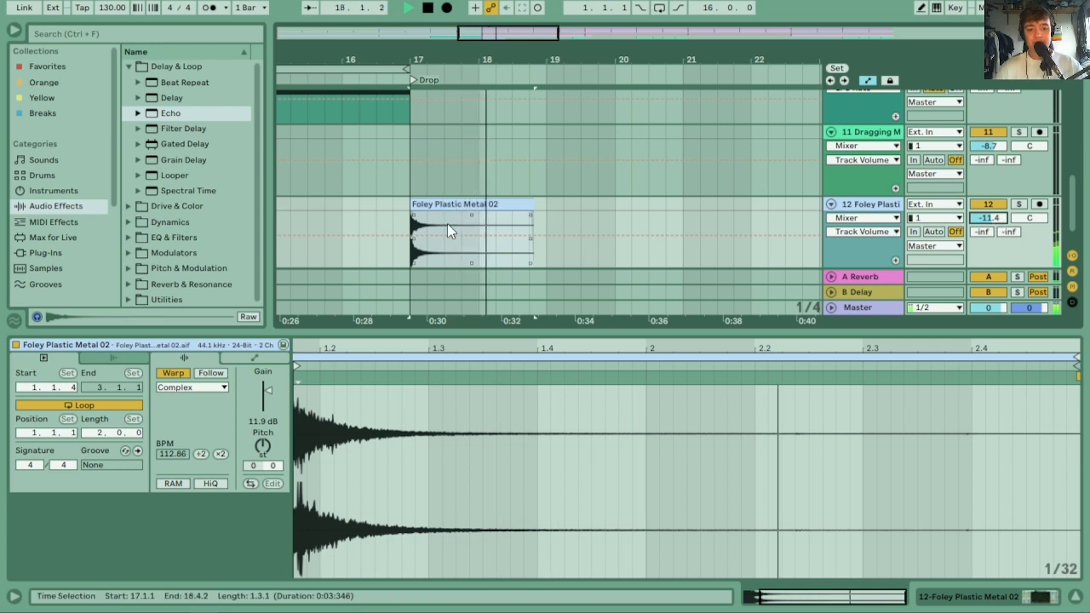
Copy the Foley Plastic Metal 02 clip to 20.3.1 on the same track
drag(569, 56, 529, 37)
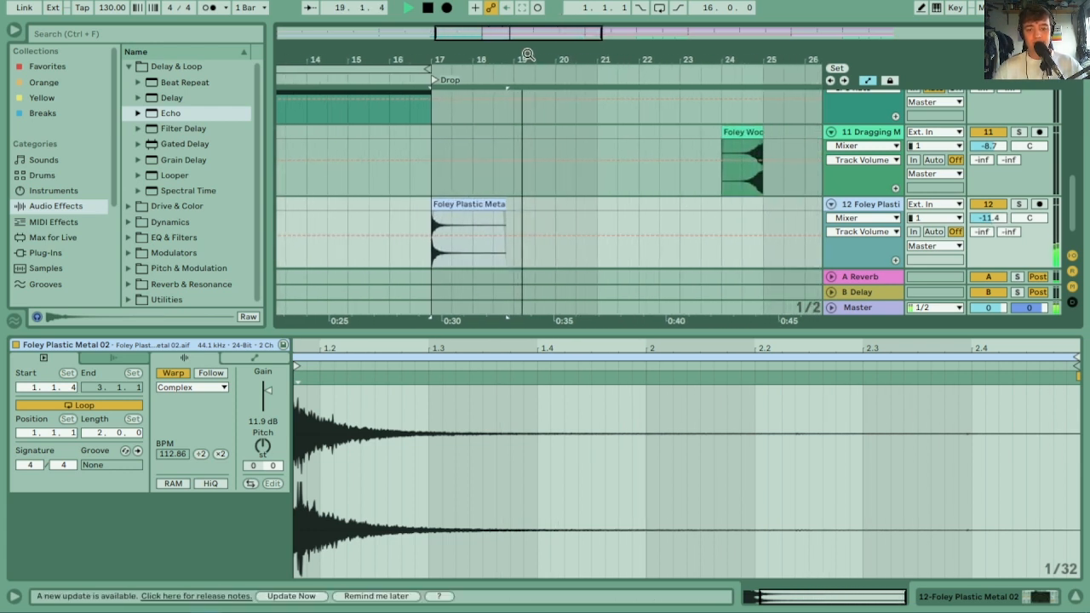
drag(469, 204, 613, 227)
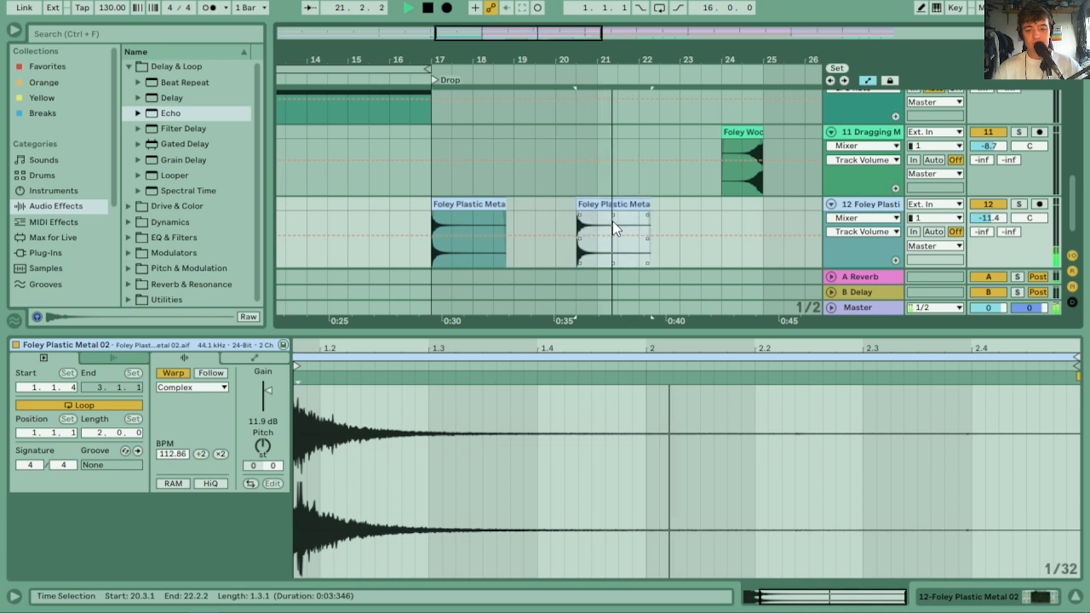
Reverse the copied Foley Plastic Metal 02 clip and trim it to run from 20.4.1 to 21.1.1
key(space)
click(251, 483)
mouse_move(580, 207)
mouse_down()
mouse_move(622, 205)
mouse_move(587, 206)
mouse_up()
drag(599, 57, 599, 162)
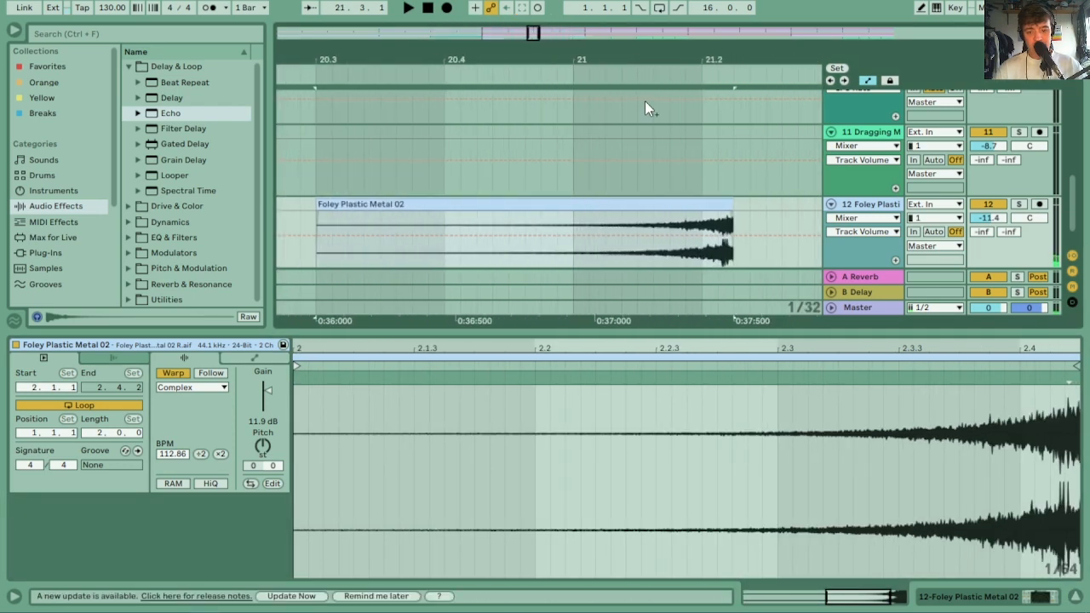
drag(709, 203, 701, 203)
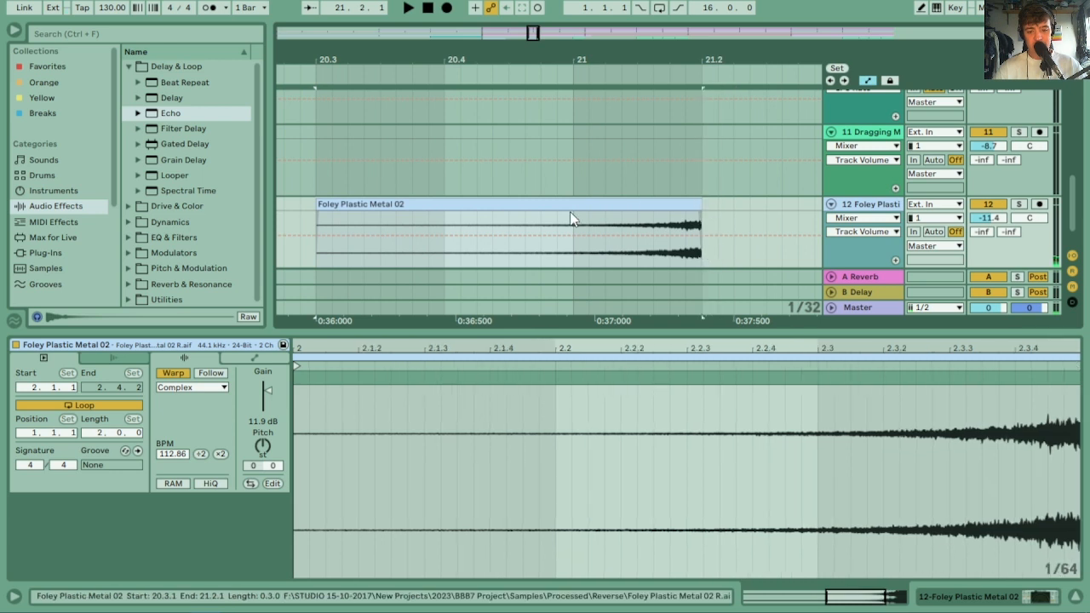
drag(324, 205, 511, 203)
right_click(522, 205)
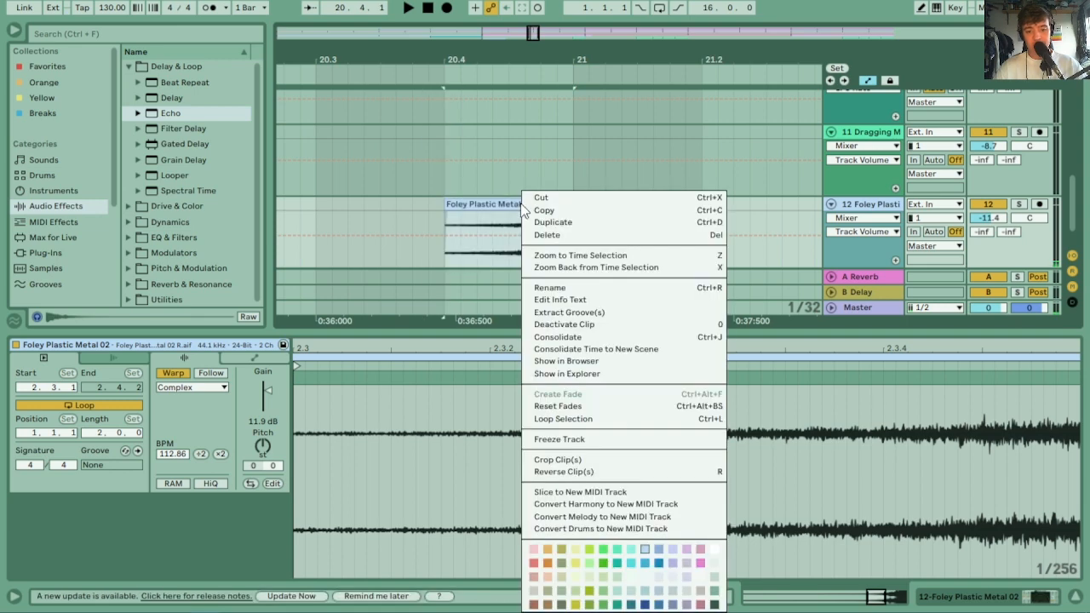
click(494, 204)
Play back the reversed hit and duplicate bars 17 to 25 of the Foley Plastic Metal 02 track to bar 25
key(space)
drag(515, 53, 506, 7)
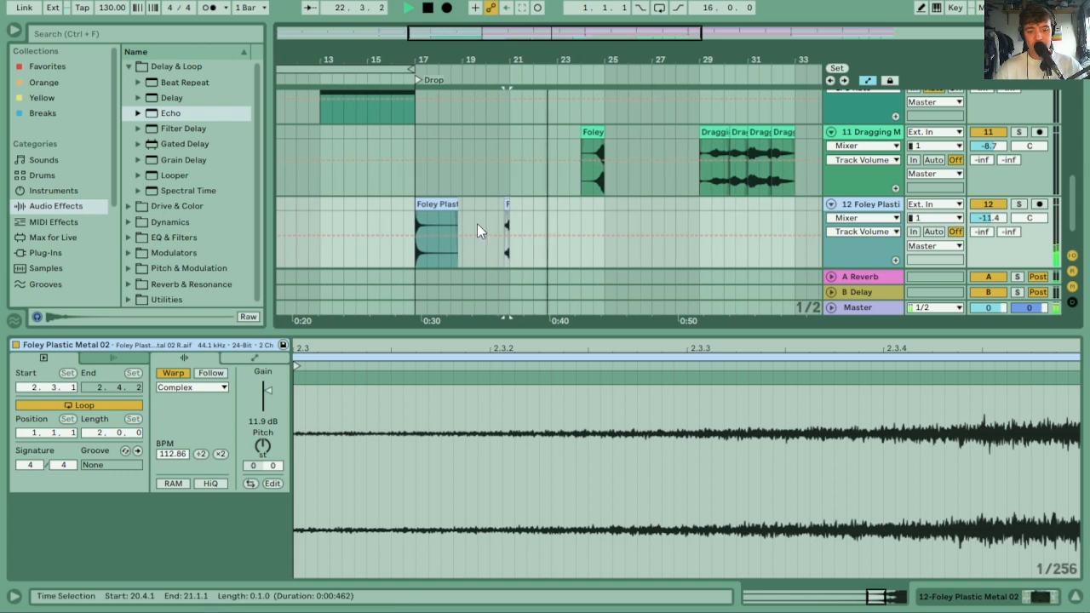
drag(414, 219, 604, 198)
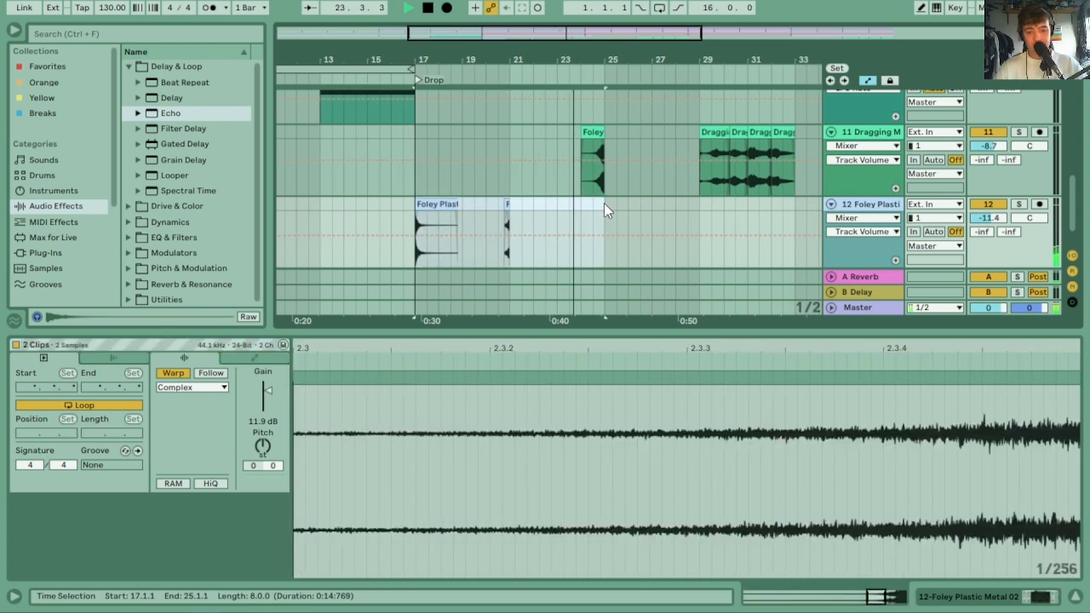
key(ctrl+d)
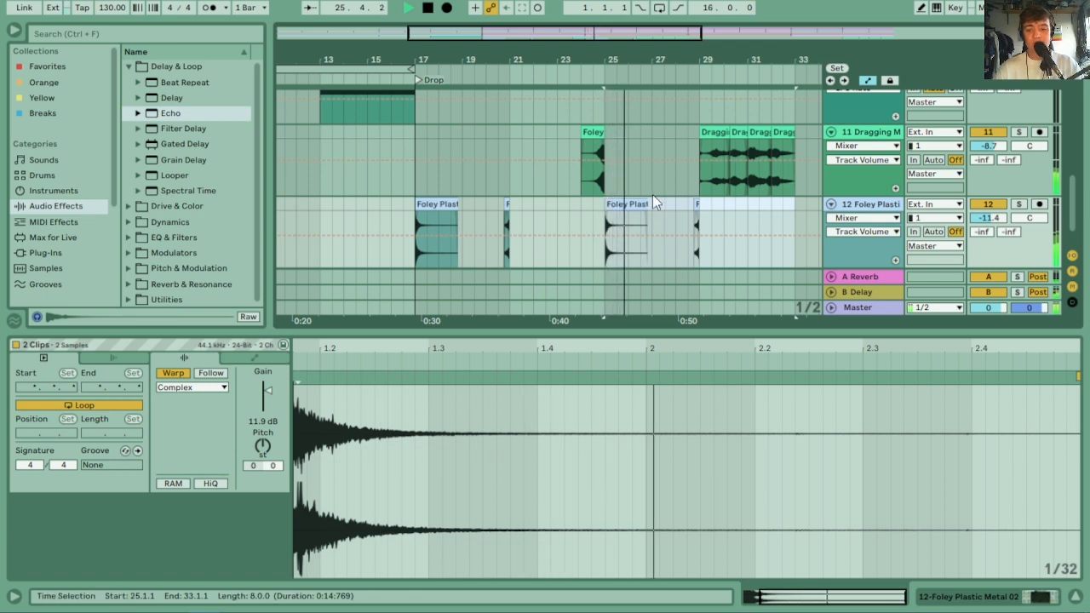
Raise the Foley Plastic Metal 02 track volume to -6.4 dB and duplicate bars 17 to 33 of both sample tracks to bar 33
drag(988, 224, 988, 216)
scroll(413, 149, down, 2)
drag(405, 128, 571, 234)
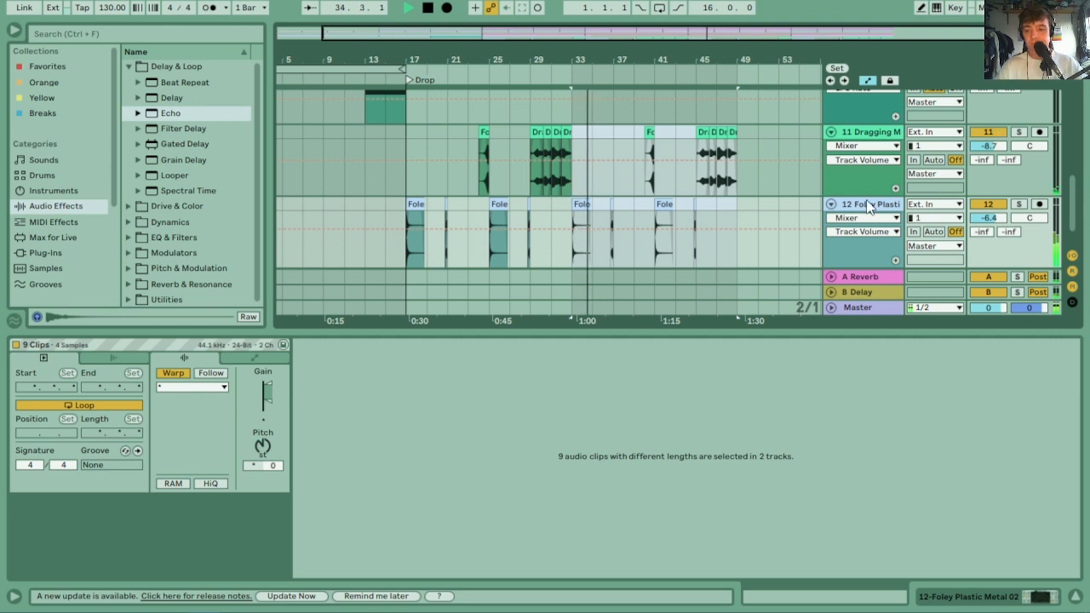
Group the Dragging Metallic Rod and Foley Plastic Metal 02 tracks
click(890, 135)
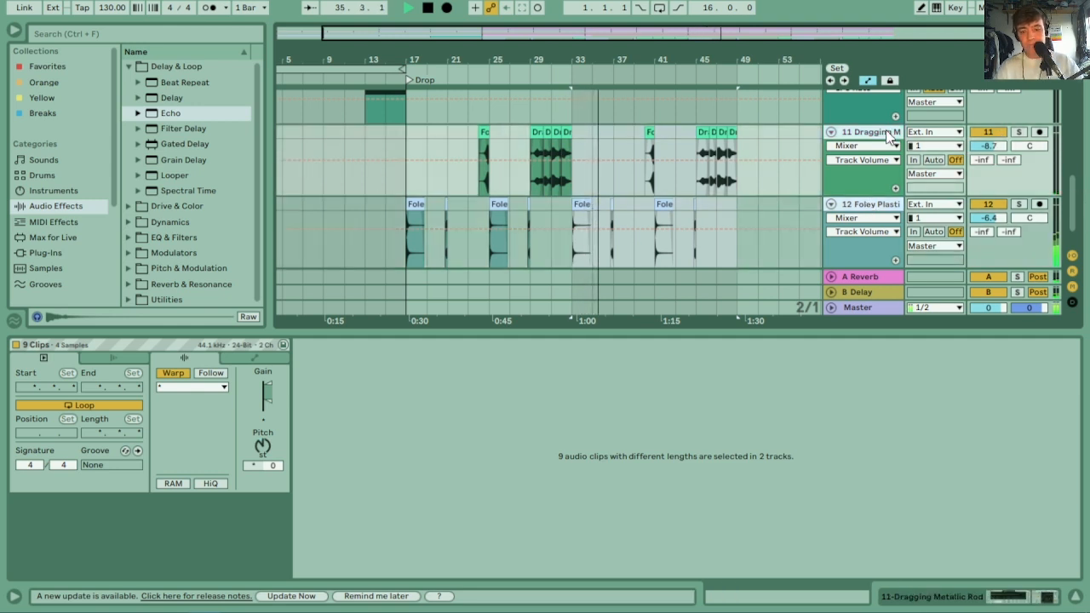
key(ctrl+g)
scroll(1075, 205, down, 2)
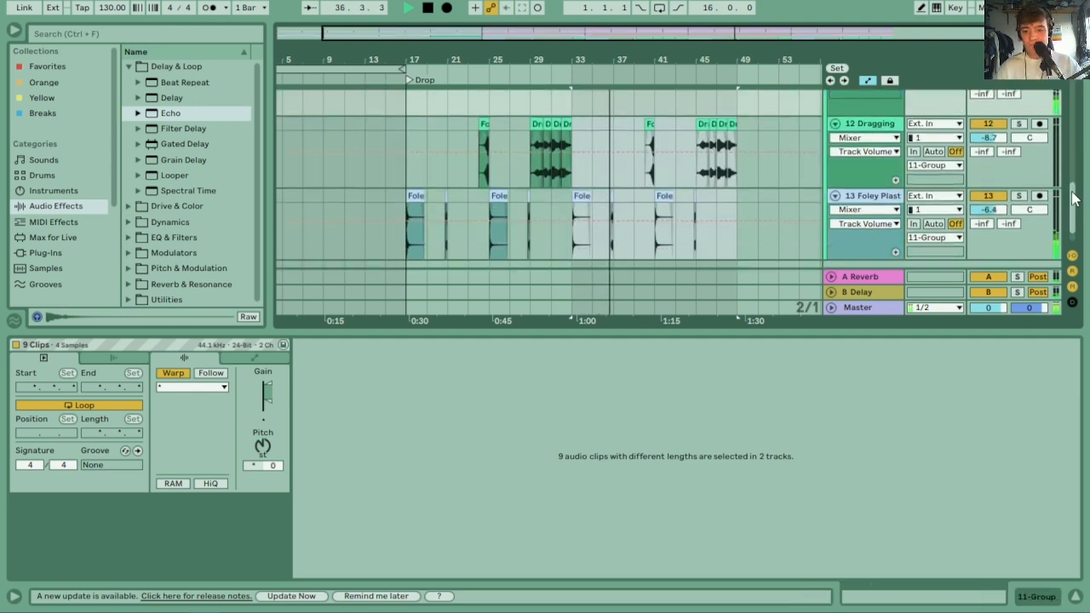
drag(467, 52, 482, 53)
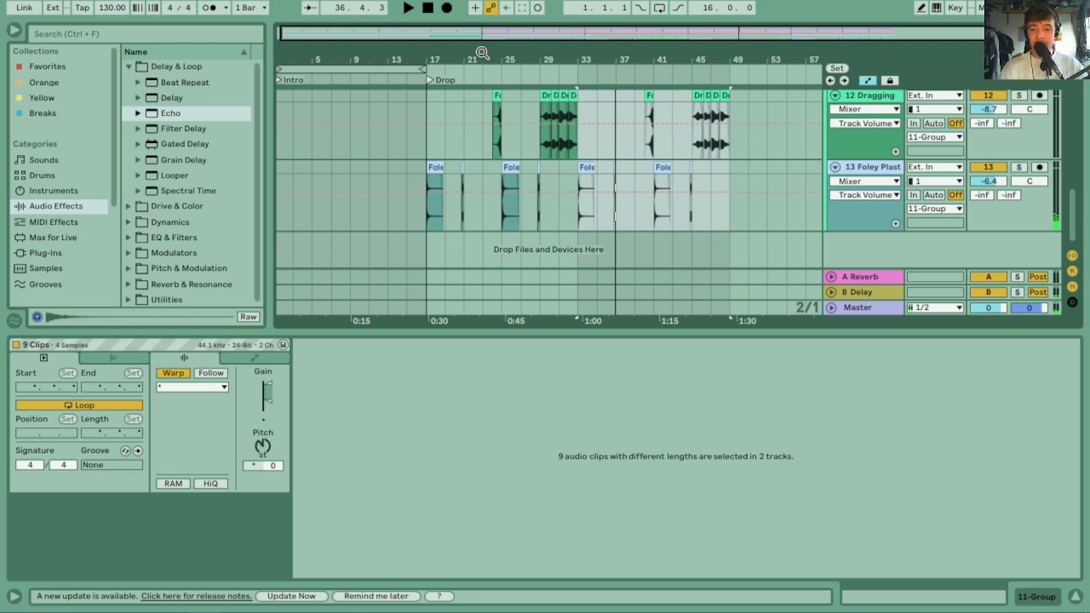
Play the Foley Plastic Metal 02 track from bar 17 and solo it
click(874, 168)
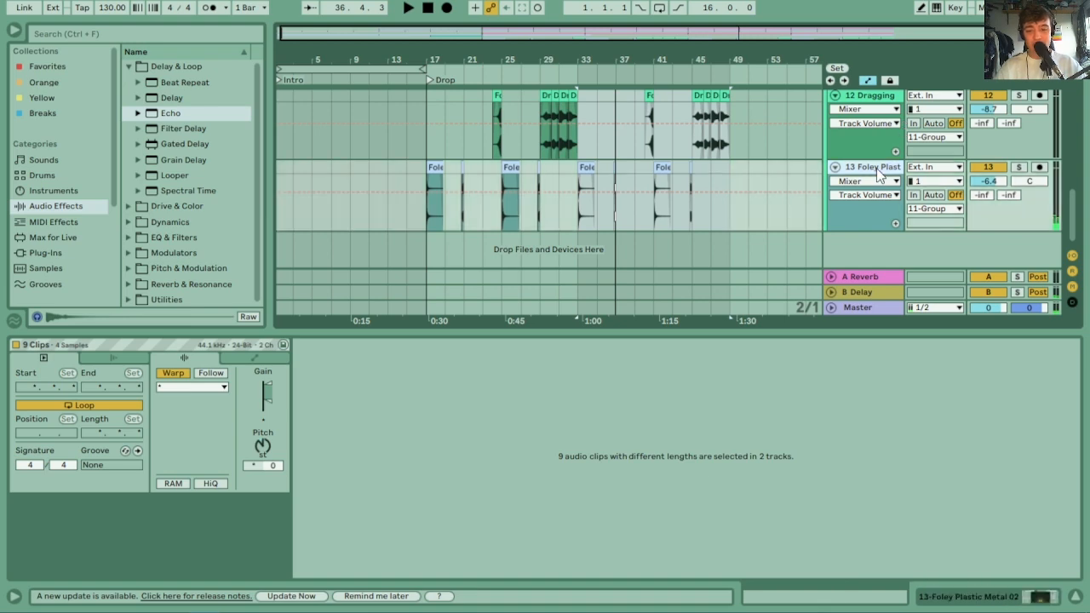
click(435, 255)
key(space)
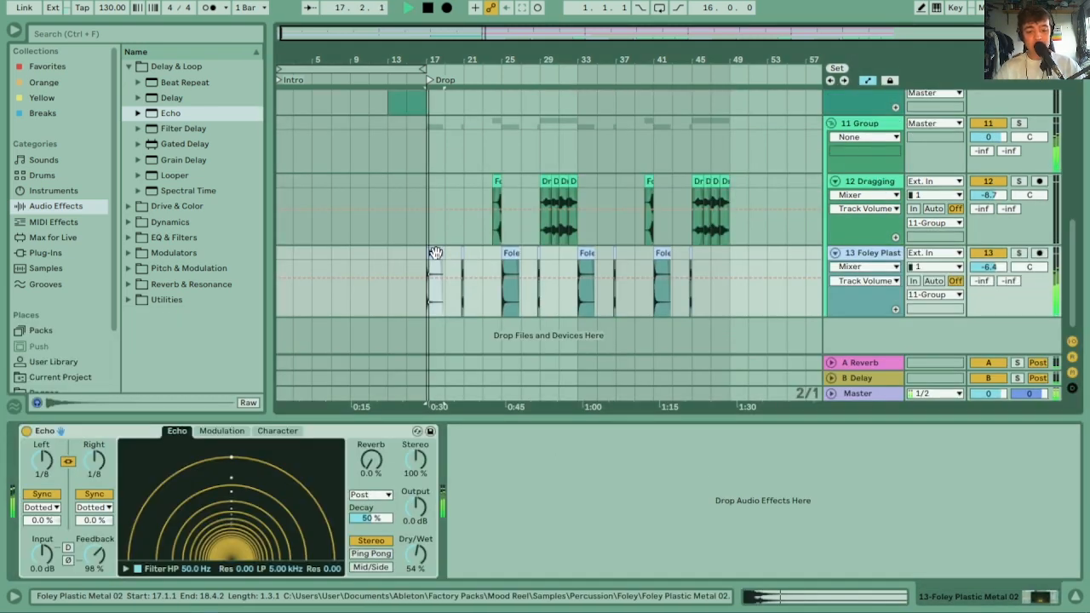
click(1019, 254)
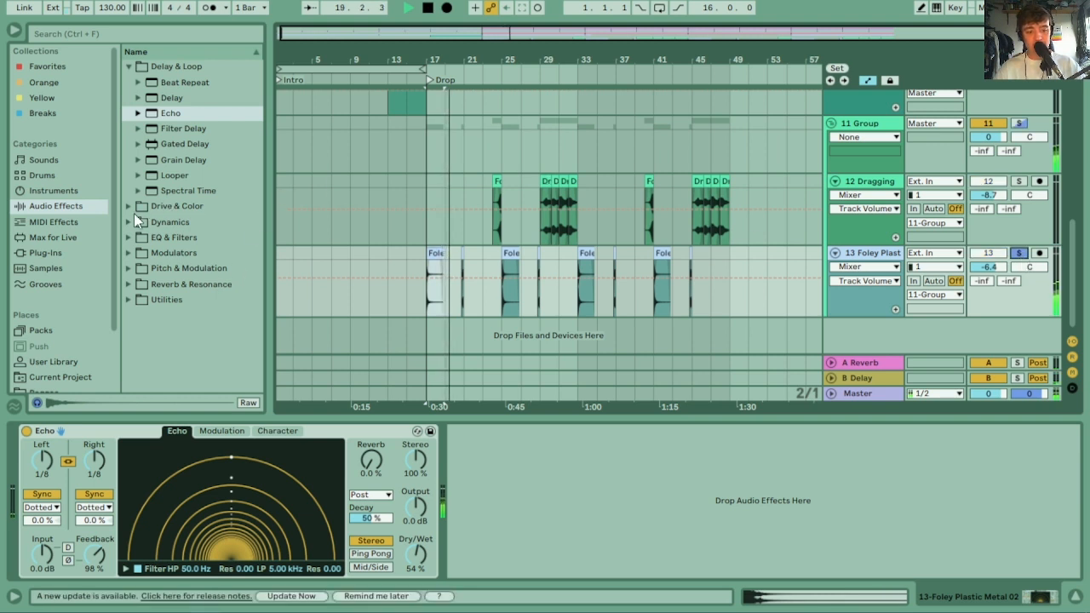
Find Phaser-Flanger among the pitch and modulation effects and add it after Echo on the Foley Plastic Metal 02 track
click(129, 66)
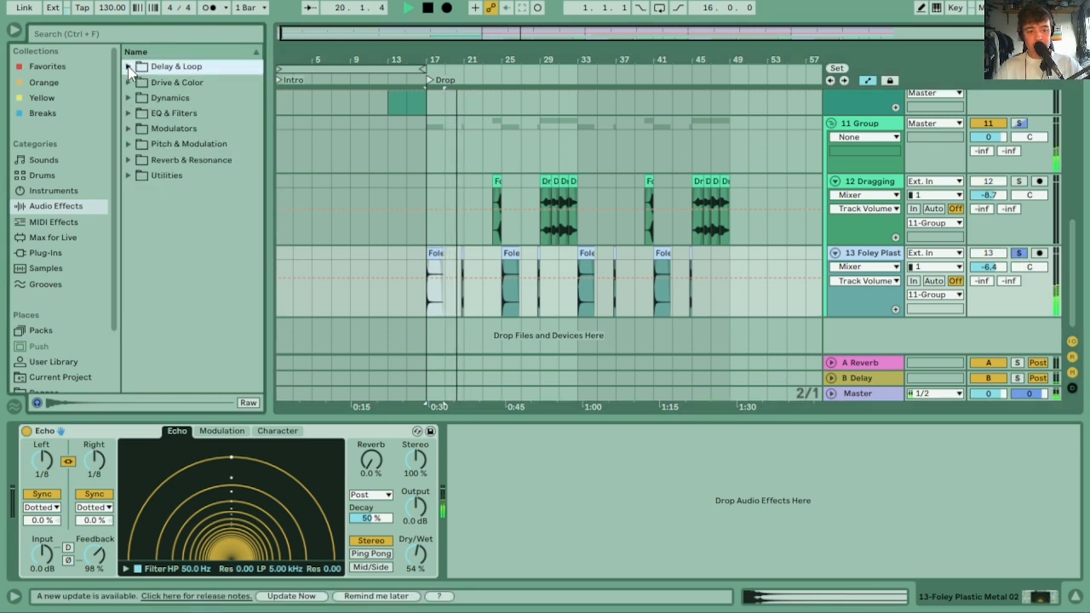
click(129, 113)
click(125, 114)
click(127, 129)
click(128, 129)
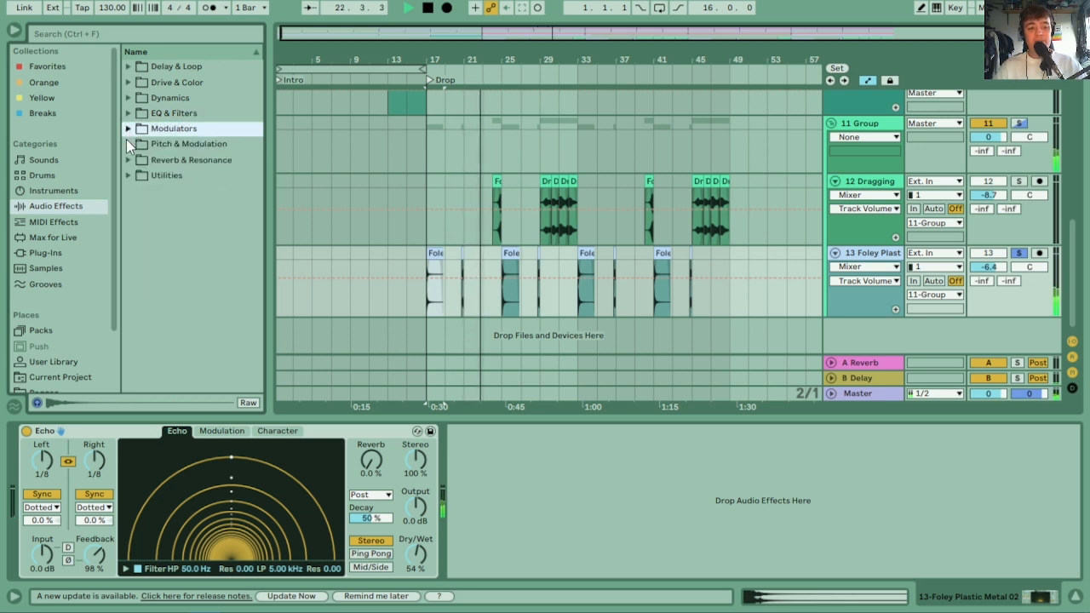
click(128, 143)
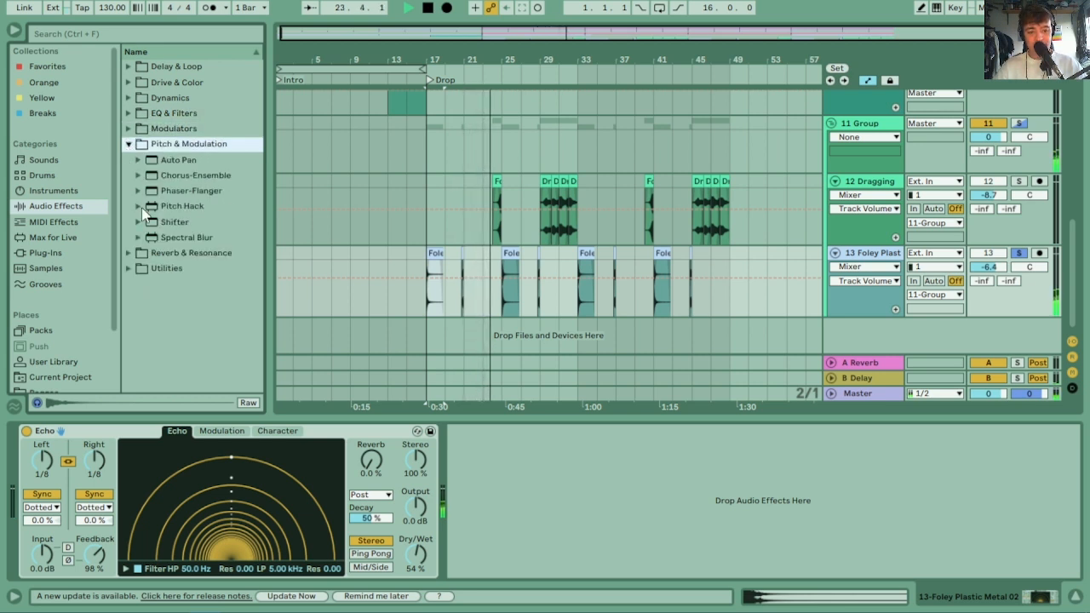
drag(169, 191, 540, 442)
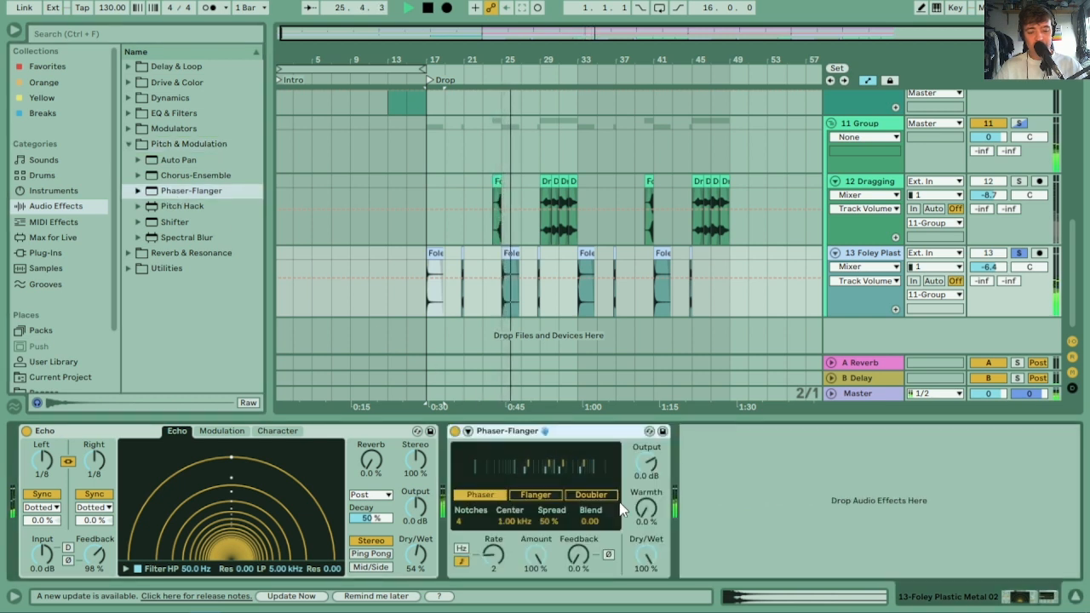
Switch Phaser-Flanger to Flanger mode with rate 3, feedback 76% and dry/wet 23% while listening
click(559, 502)
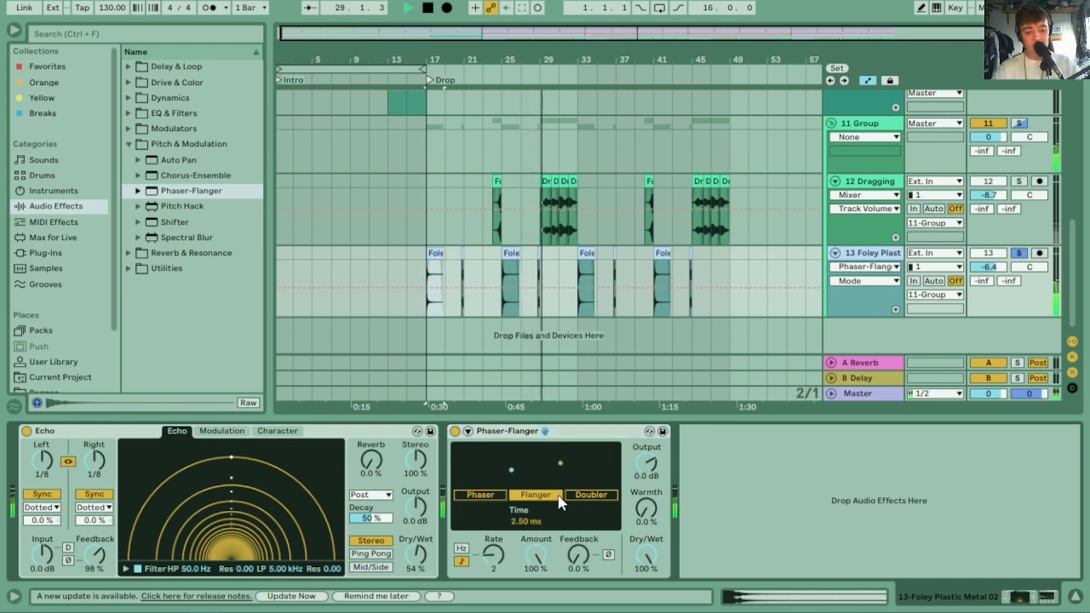
key(space)
key(space)
drag(492, 554, 492, 574)
drag(649, 558, 648, 591)
drag(493, 555, 493, 571)
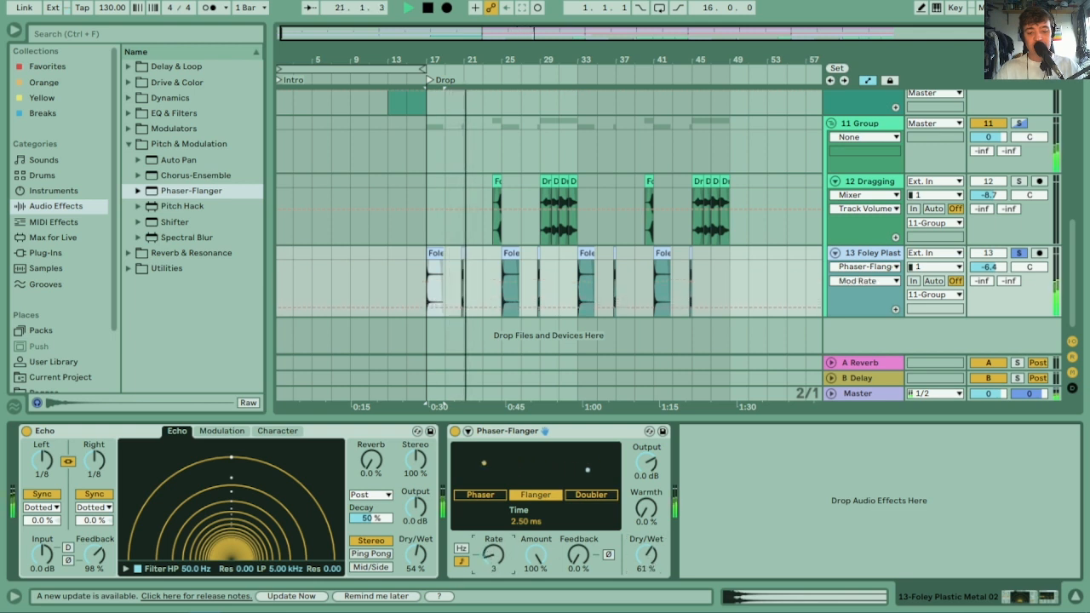
drag(576, 555, 575, 512)
drag(645, 554, 644, 562)
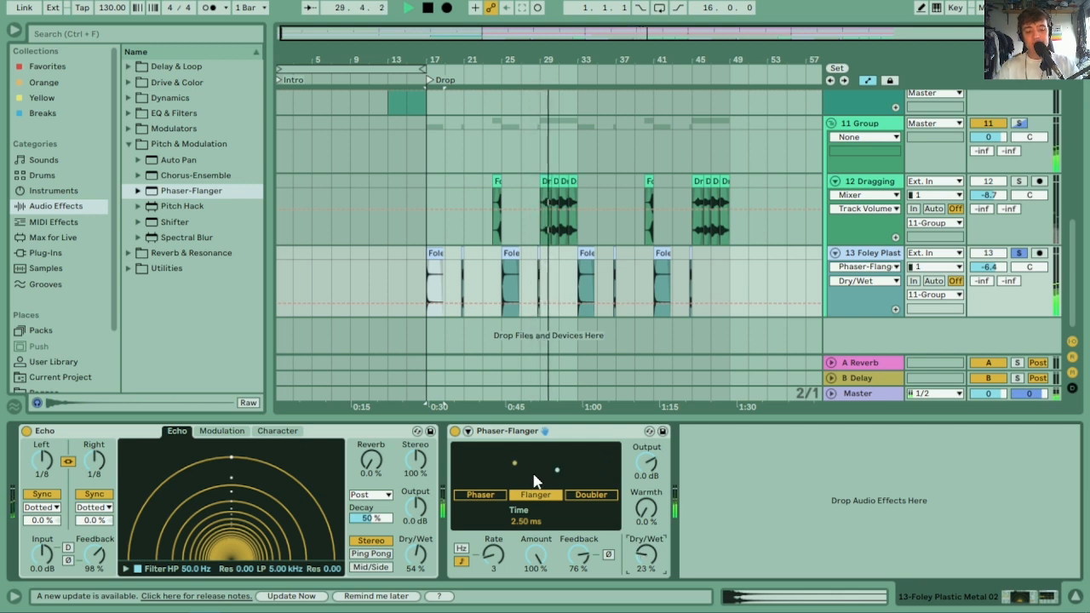
Move Phaser-Flanger in front of Echo and set its rate to 3/4
drag(577, 437, 46, 453)
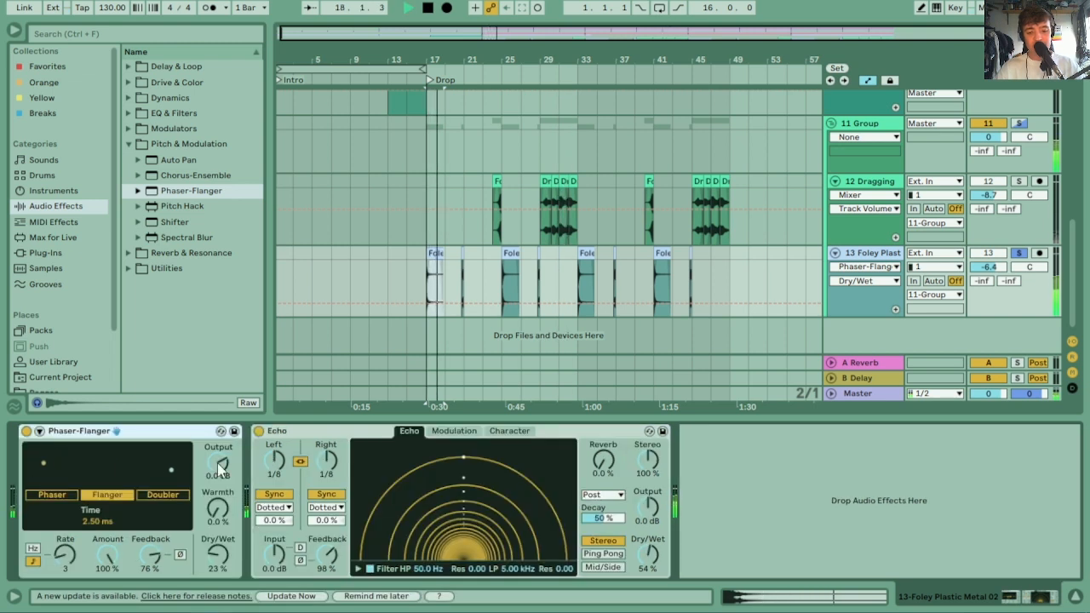
click(61, 554)
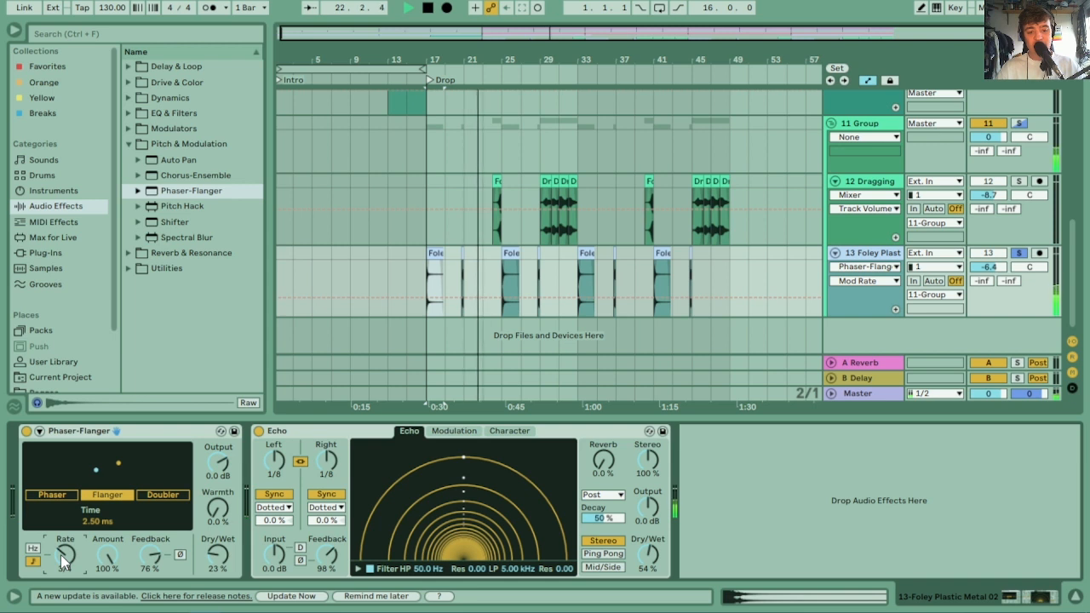
click(506, 252)
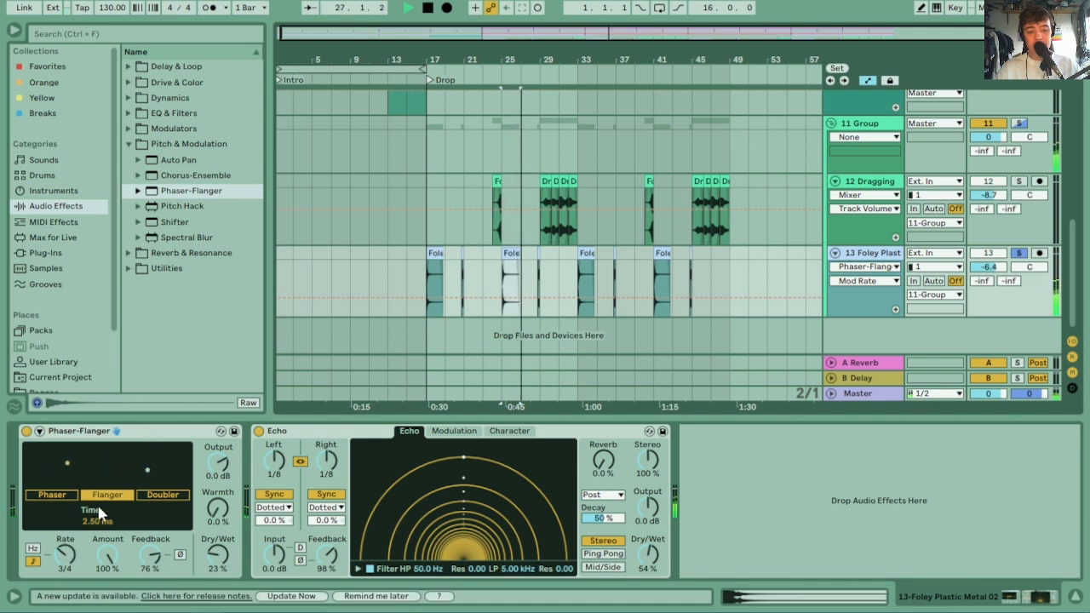
Place a second Flanger-mode Phaser-Flanger after Echo with rate 3 and dry/wet 13%
drag(609, 457, 748, 464)
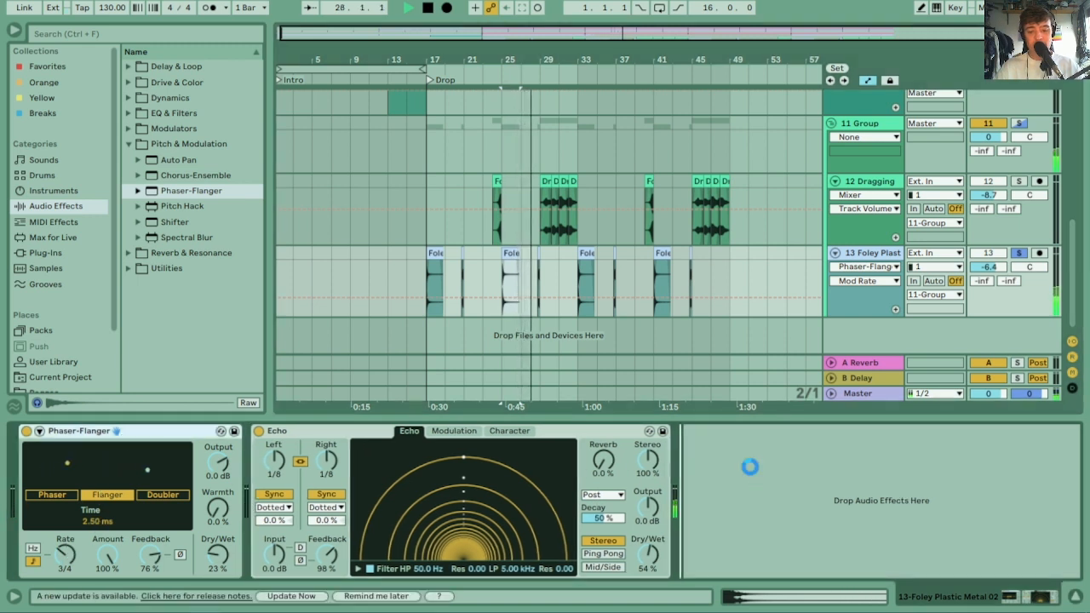
drag(885, 548, 885, 559)
click(725, 556)
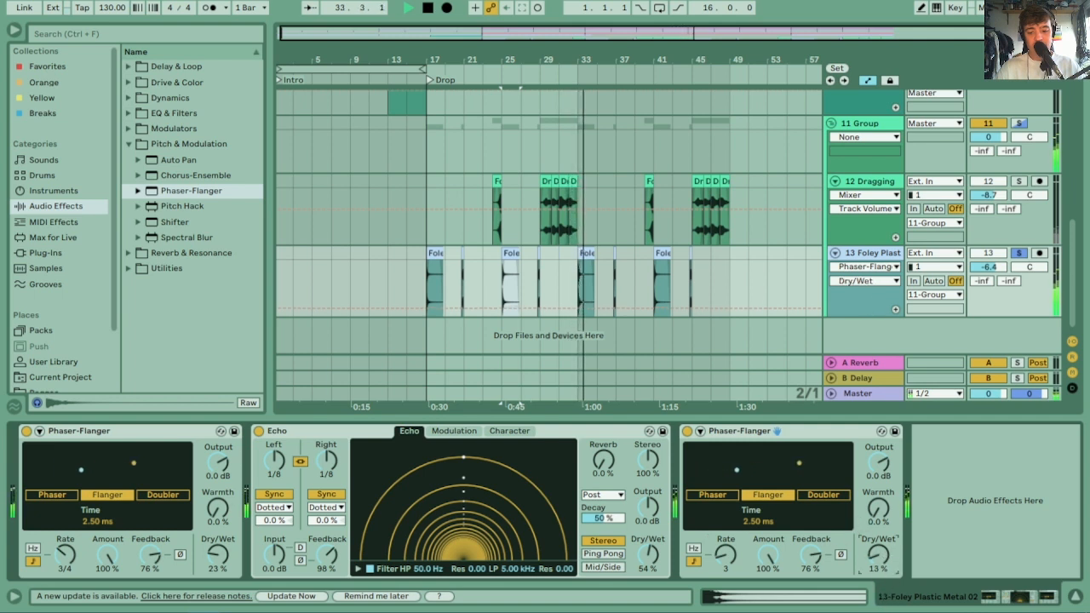
Set the first Phaser-Flanger's rate to 1/3 while replaying the clip, and unsolo the track
drag(67, 555, 67, 527)
key(space)
key(space)
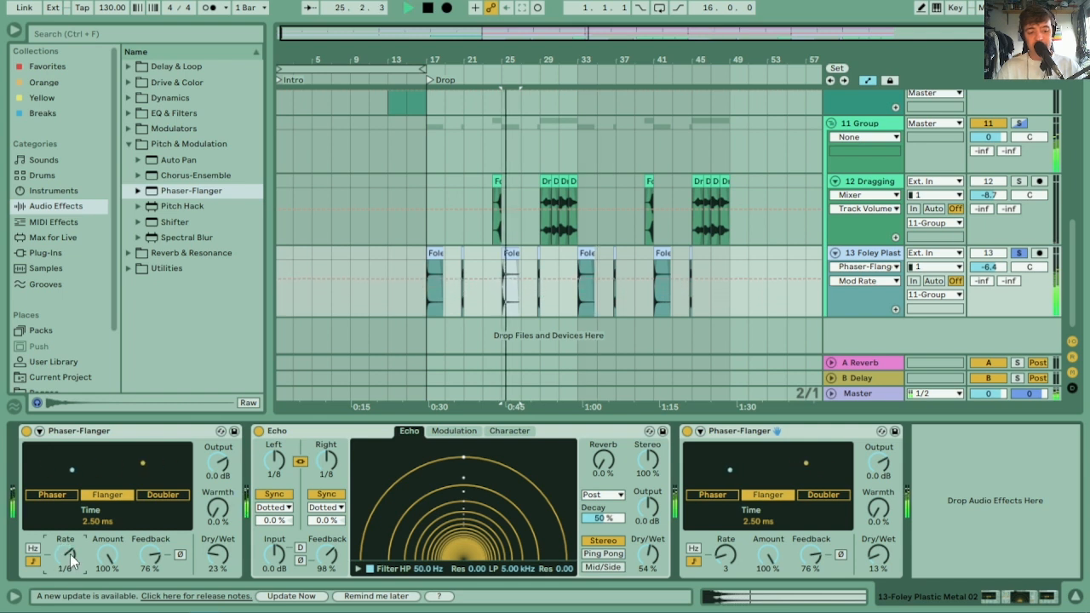
key(space)
key(space)
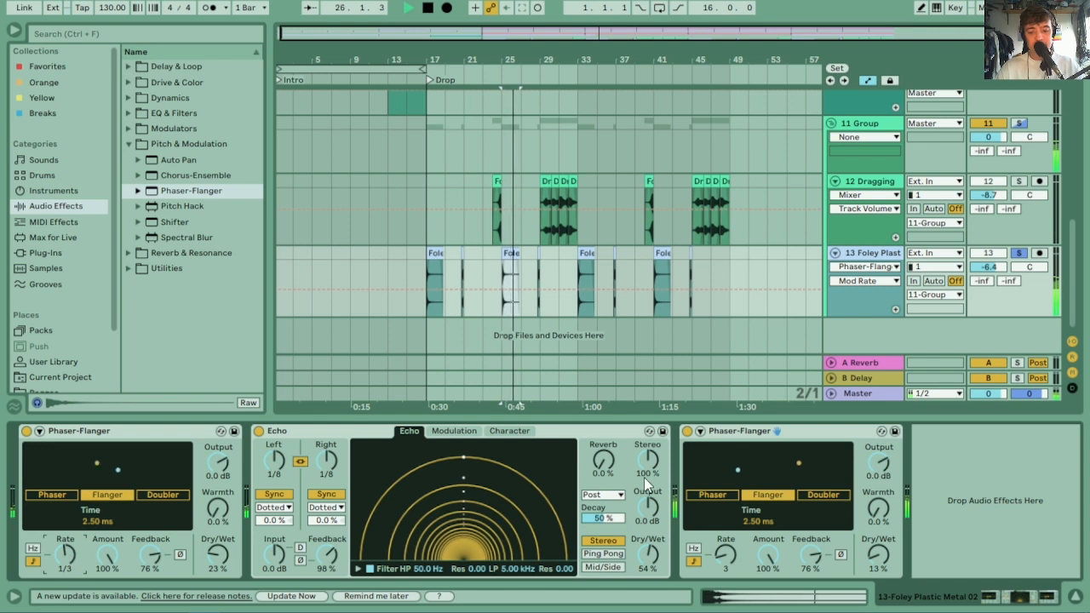
click(1019, 254)
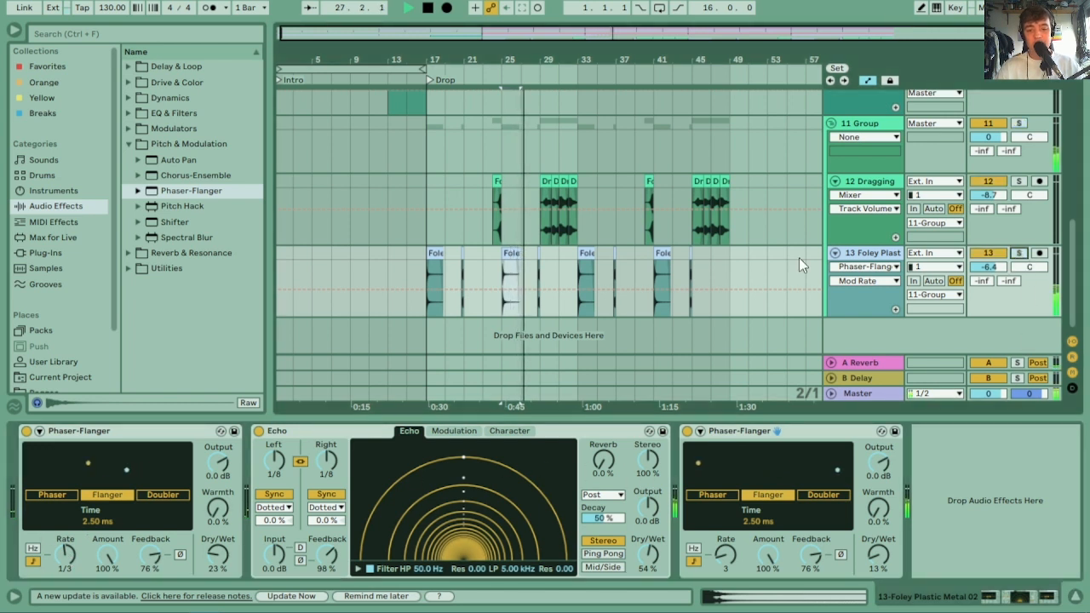
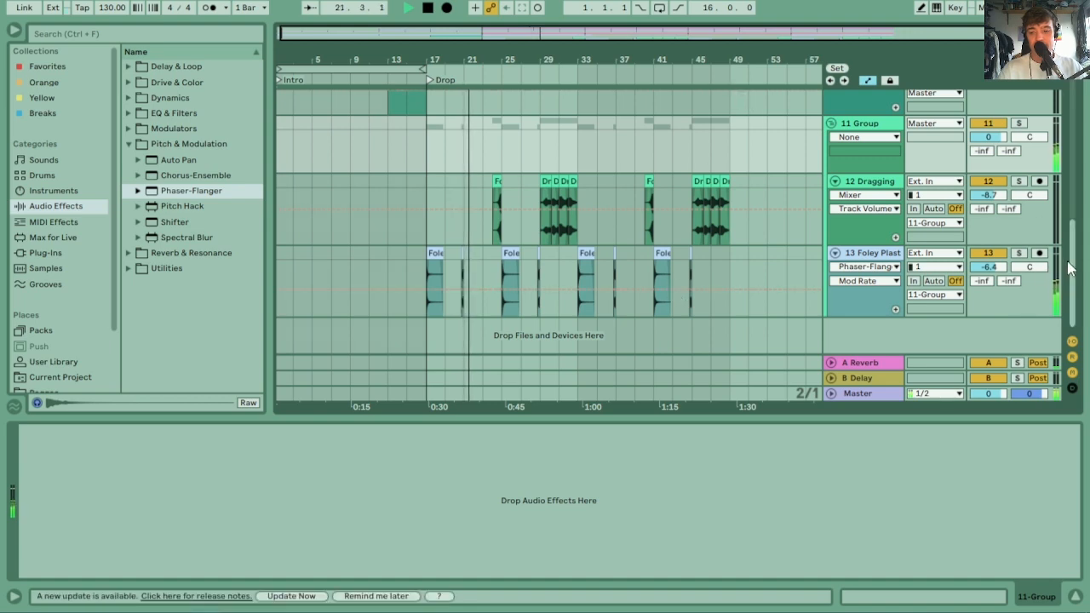
Delete the Operator riser clip at bar 13 and its whole Operator track below Grand Piano
scroll(1071, 268, up, 3)
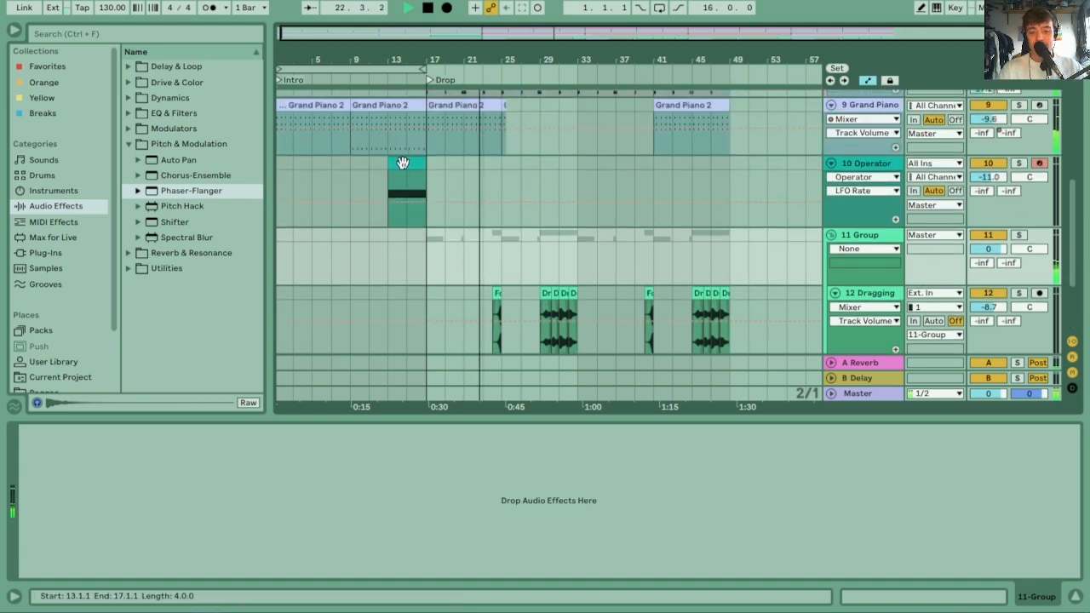
click(402, 163)
key(Delete)
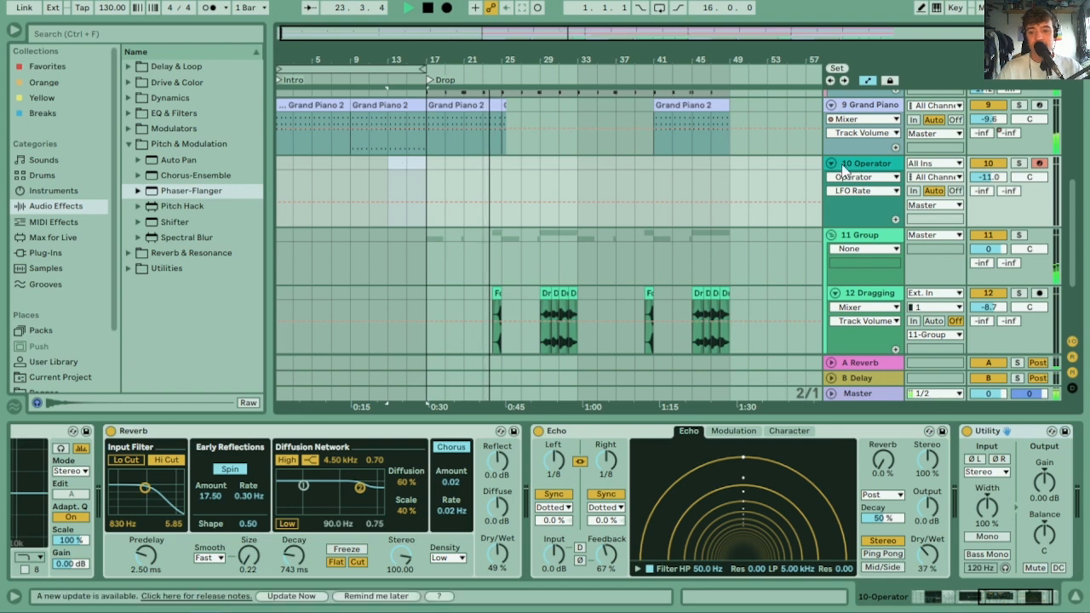
click(867, 163)
key(Delete)
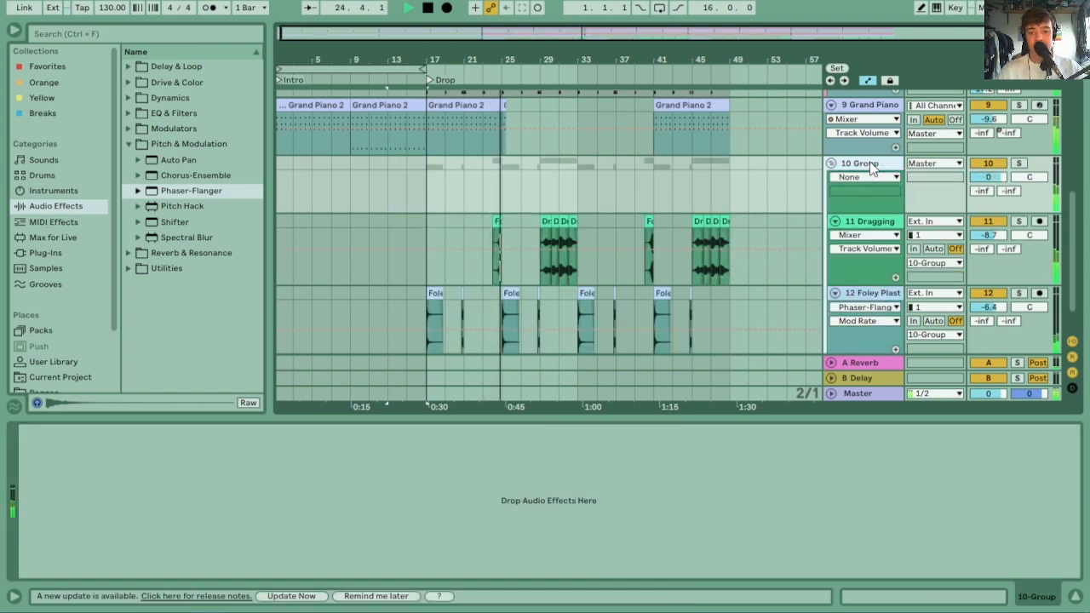
Set the volume of the sample track group to -3 dB
drag(445, 55, 444, 93)
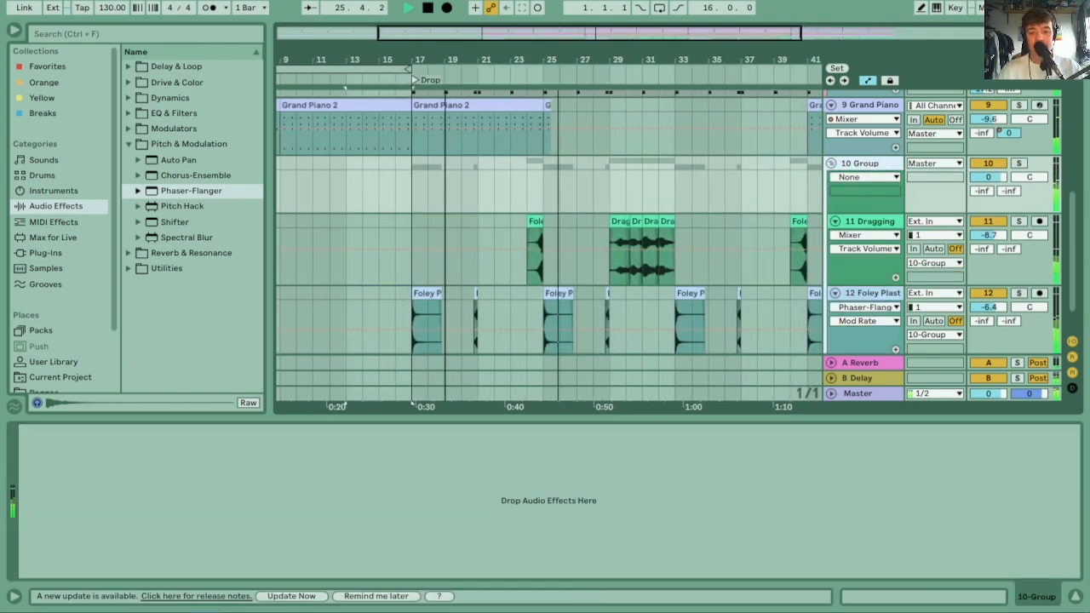
click(992, 180)
text(-3)
key(Return)
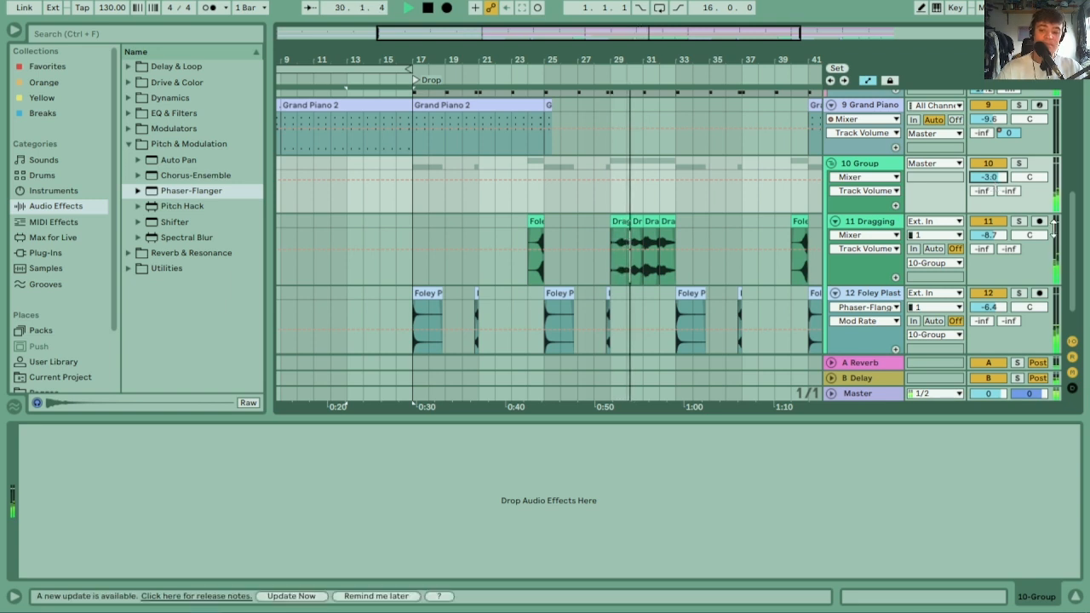
Raise the Dragging Metallic Rod track's volume to 1.3 dB while listening
click(993, 236)
key(Up)
key(Up)
key(Up)
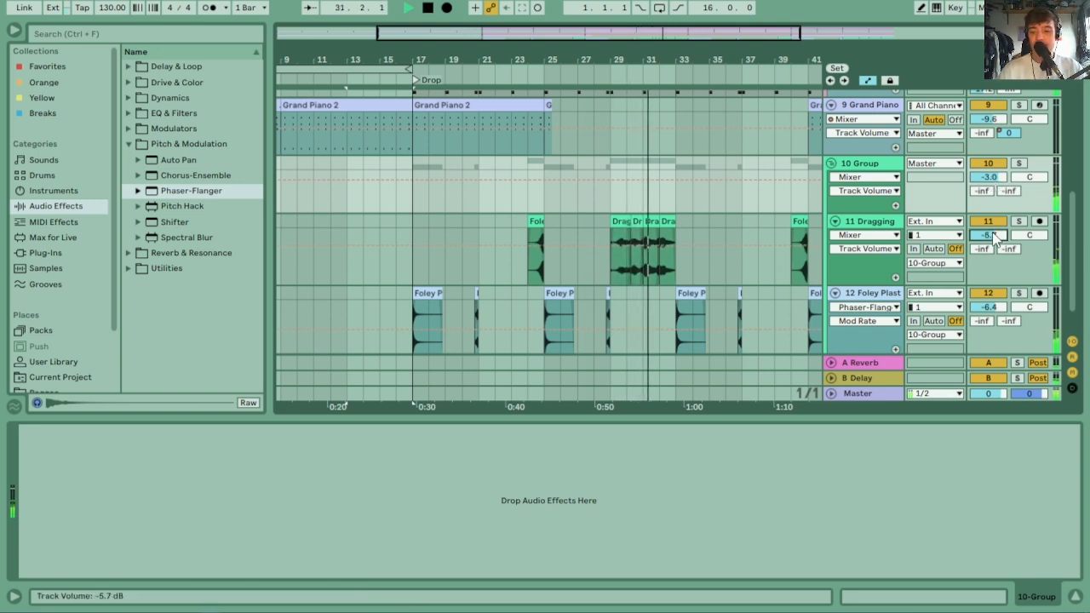
key(Up)
key(Up)
key(Up)
key(Up)
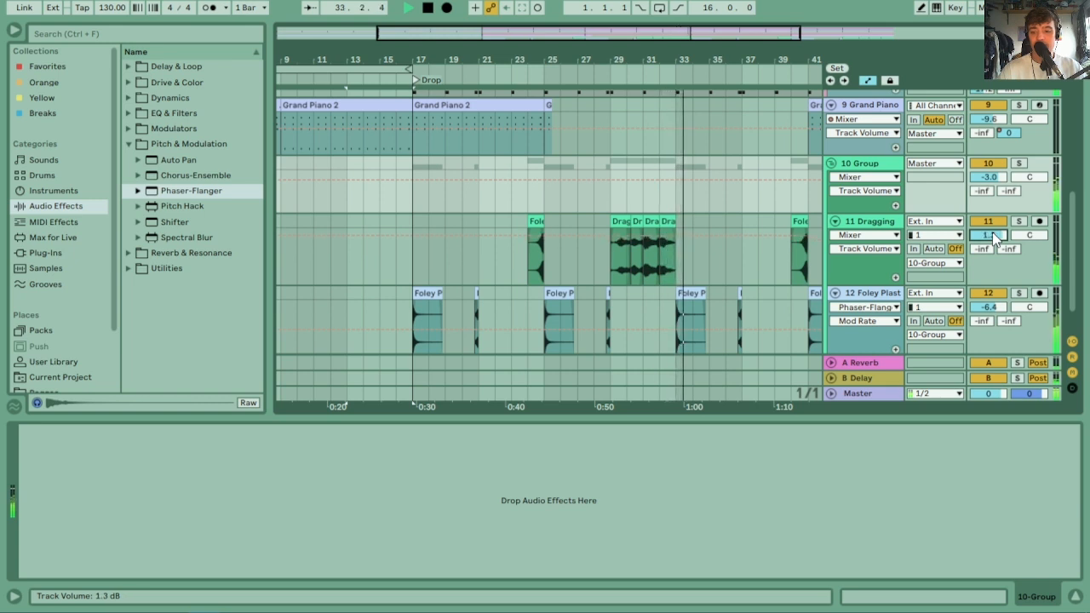
key(Delete)
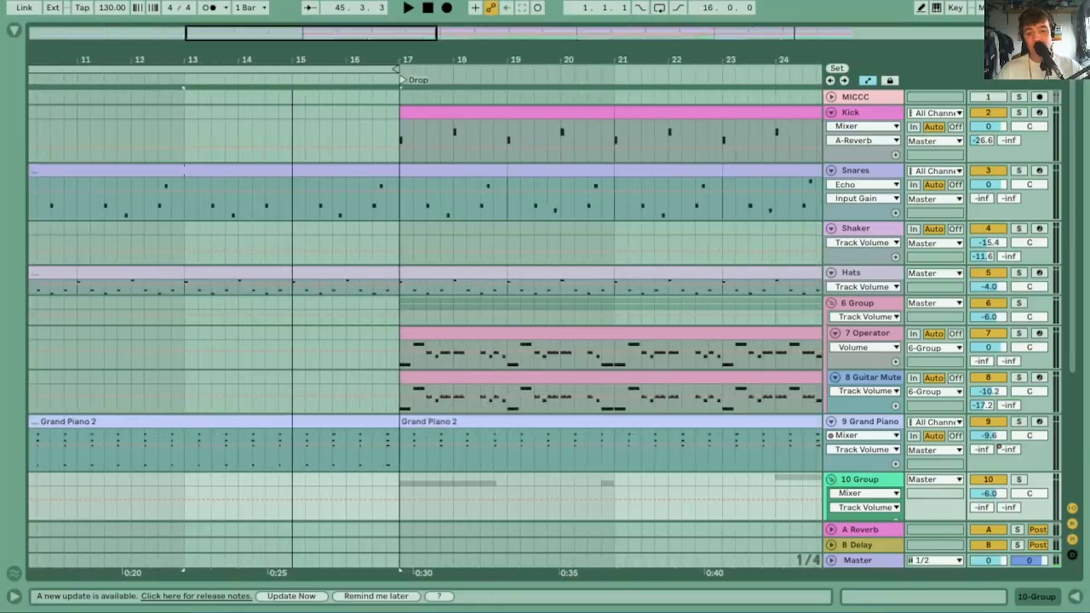
drag(588, 59, 808, 90)
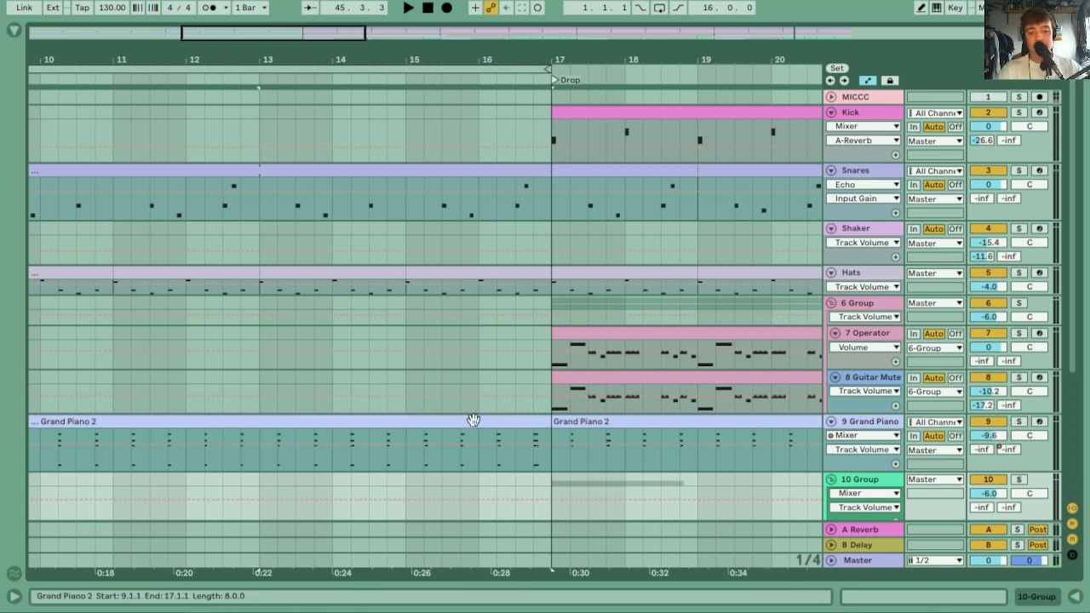
Play the intro from bar 13 and shorten the intro Grand Piano clip to end about halfway through bar 13
click(258, 230)
key(space)
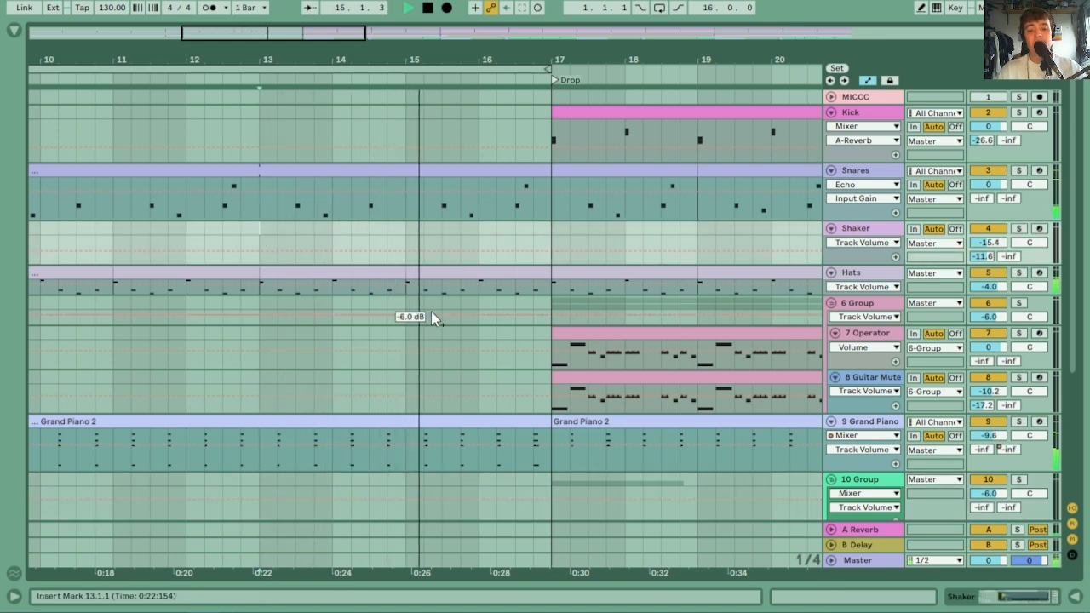
key(space)
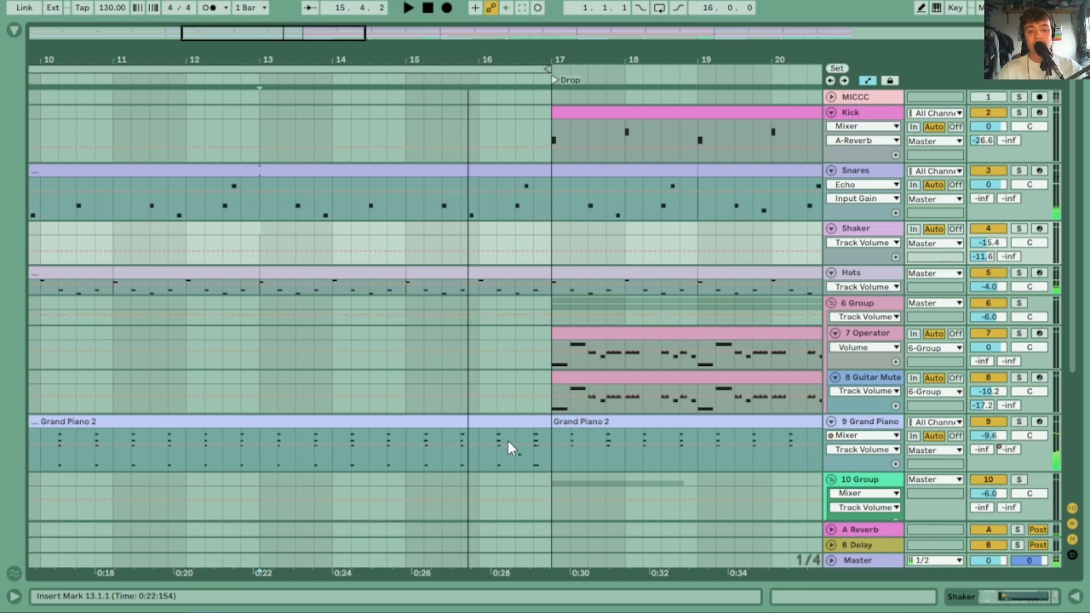
click(547, 423)
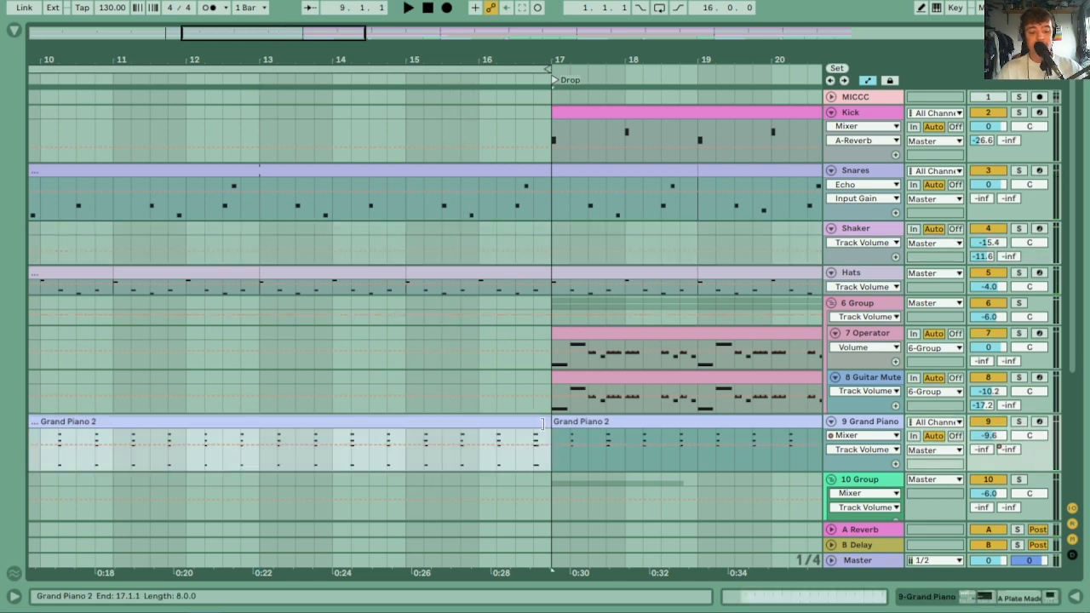
drag(544, 423, 292, 418)
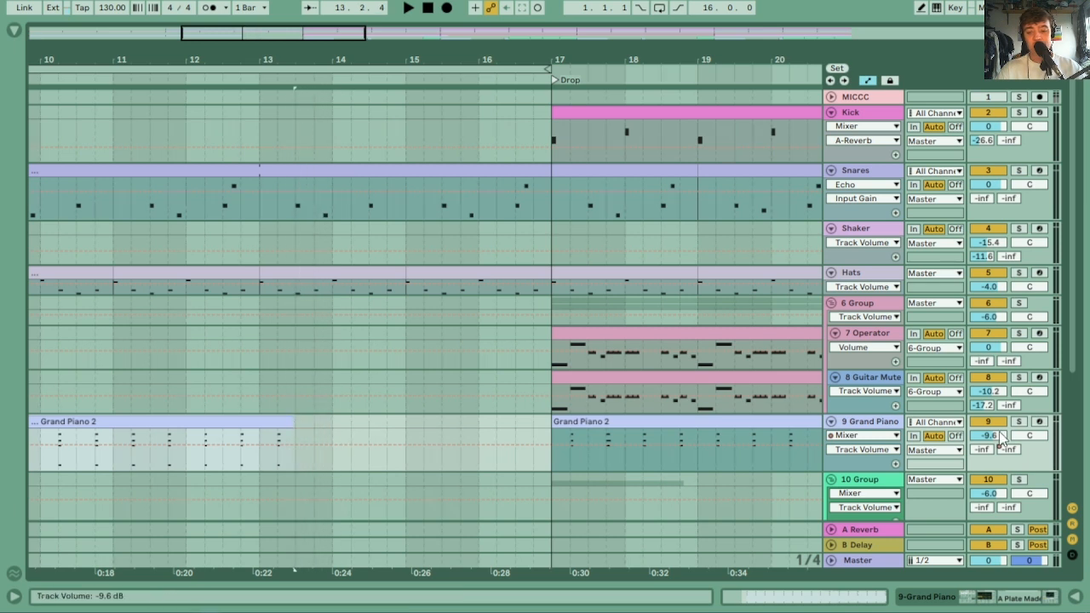
Automate a B-Delay send spike over the last intro chord of the Grand Piano track in bar 13, and play it back
click(1008, 449)
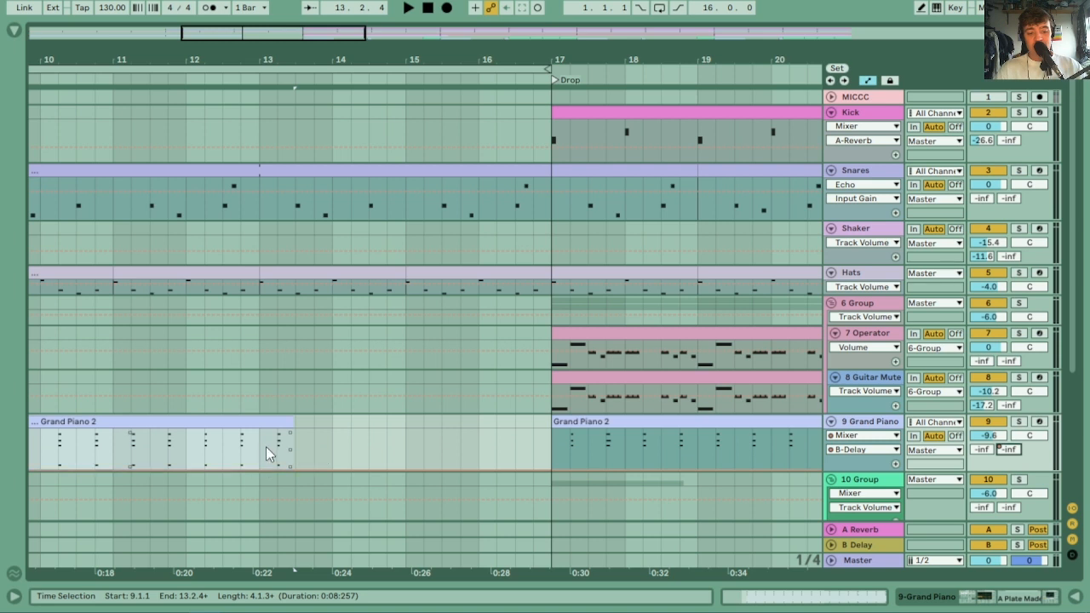
key(b)
click(246, 80)
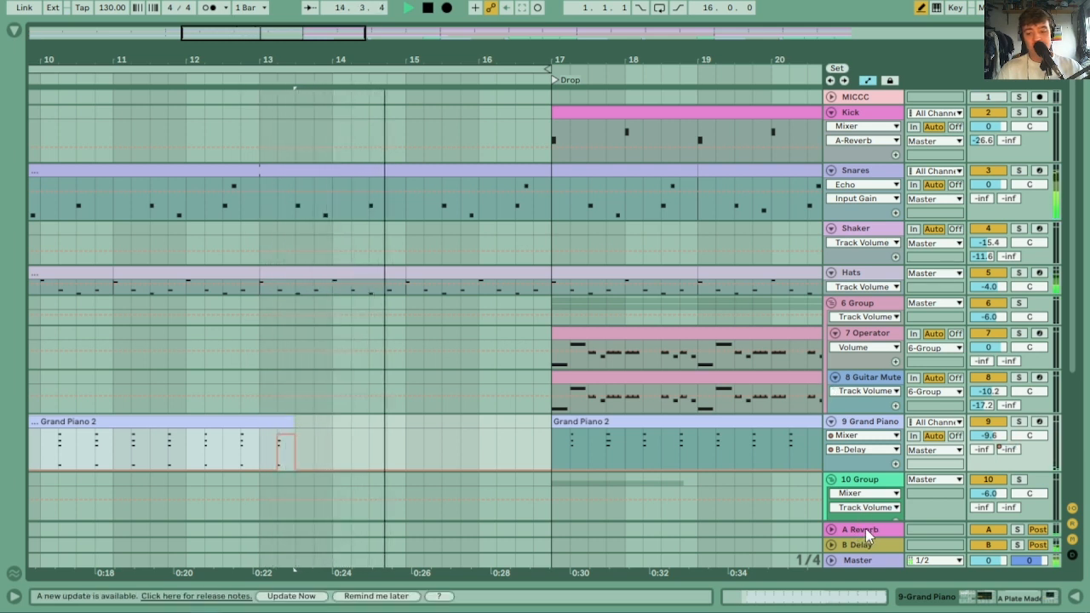
key(space)
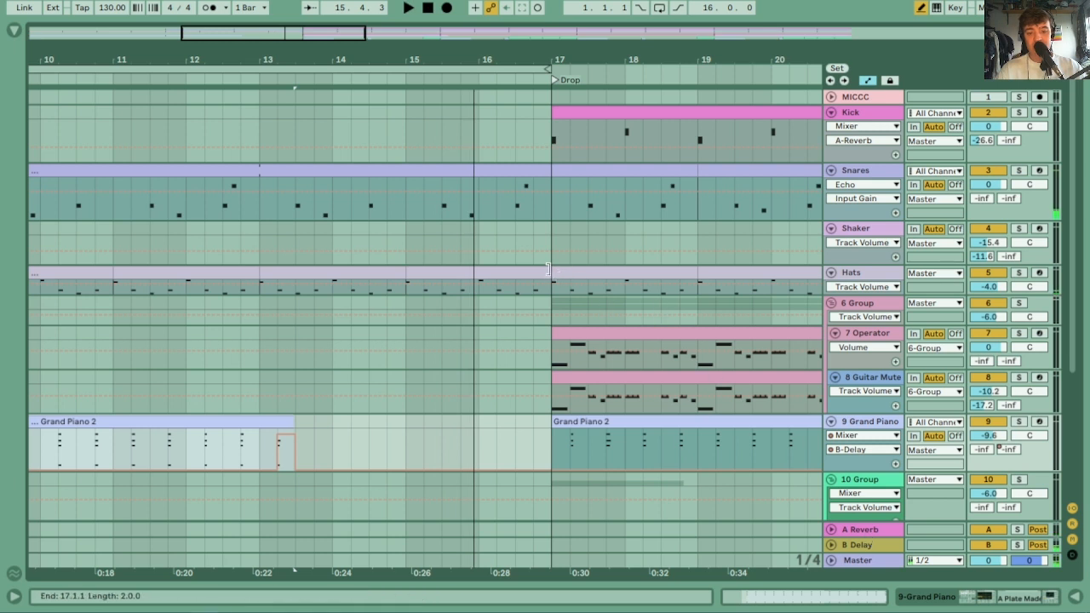
Trim the intro Hats and Snares clips to end at bar 16, and automate an A-Reverb send spike over the last snare hit
drag(546, 273, 480, 274)
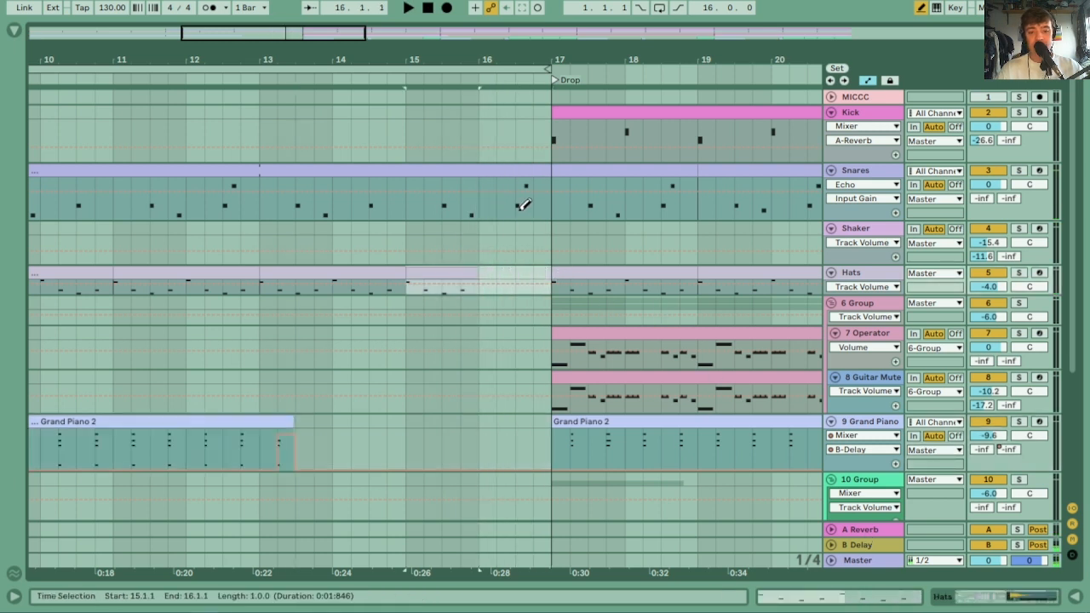
drag(549, 167, 479, 168)
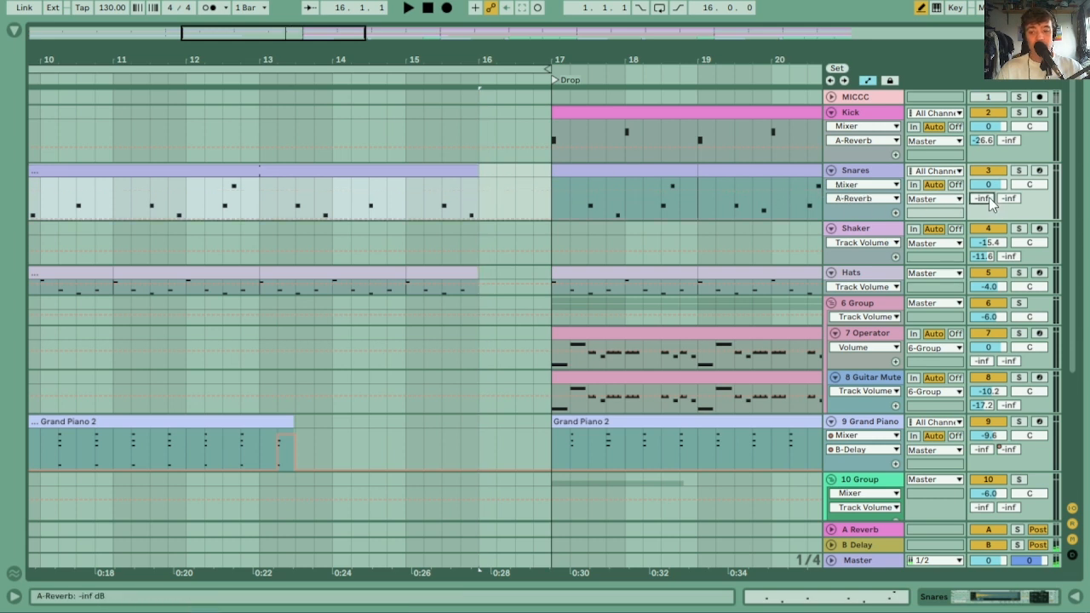
click(472, 181)
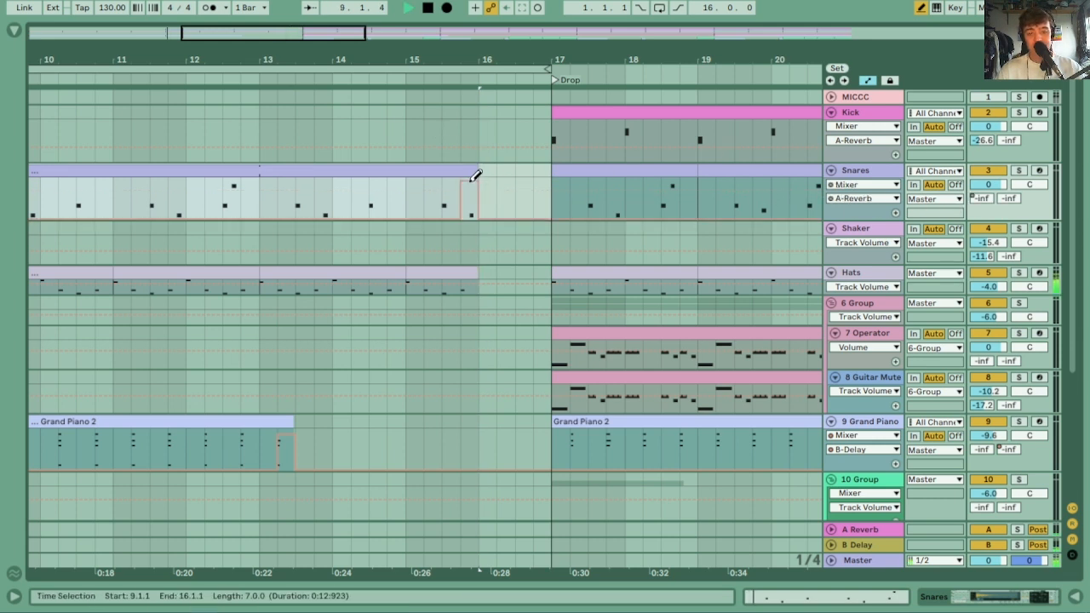
click(265, 78)
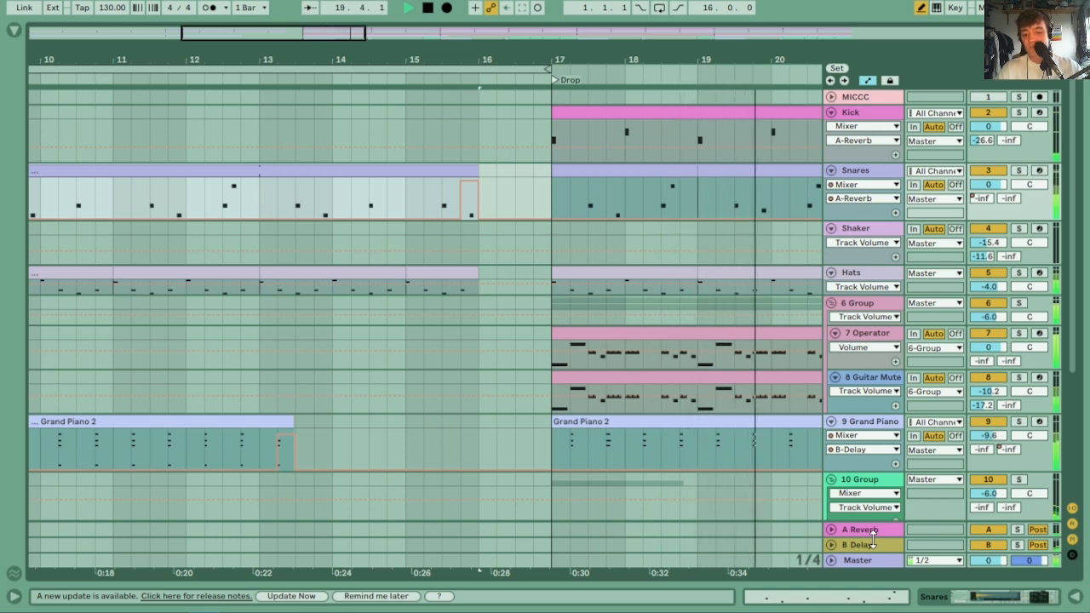
key(space)
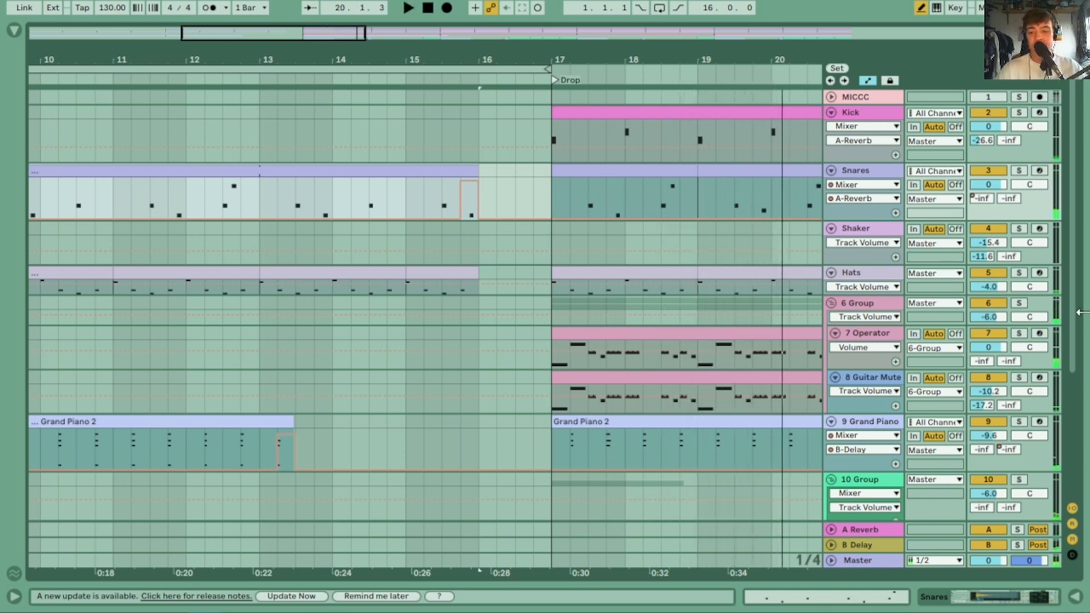
Solo the Grand Piano track and play its delay tail from bar 13
drag(1079, 313, 1079, 455)
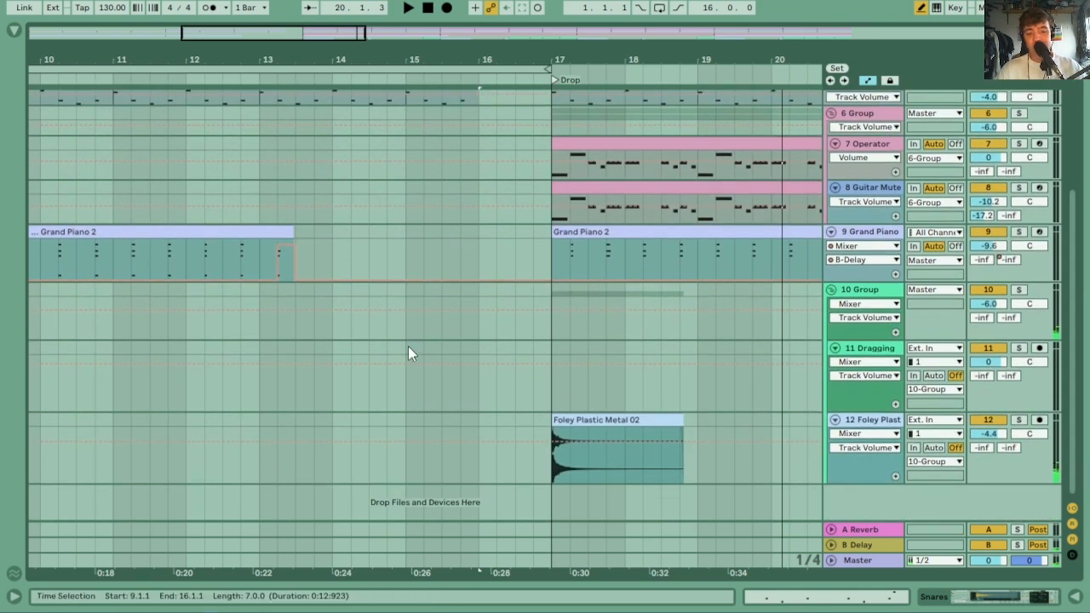
click(263, 256)
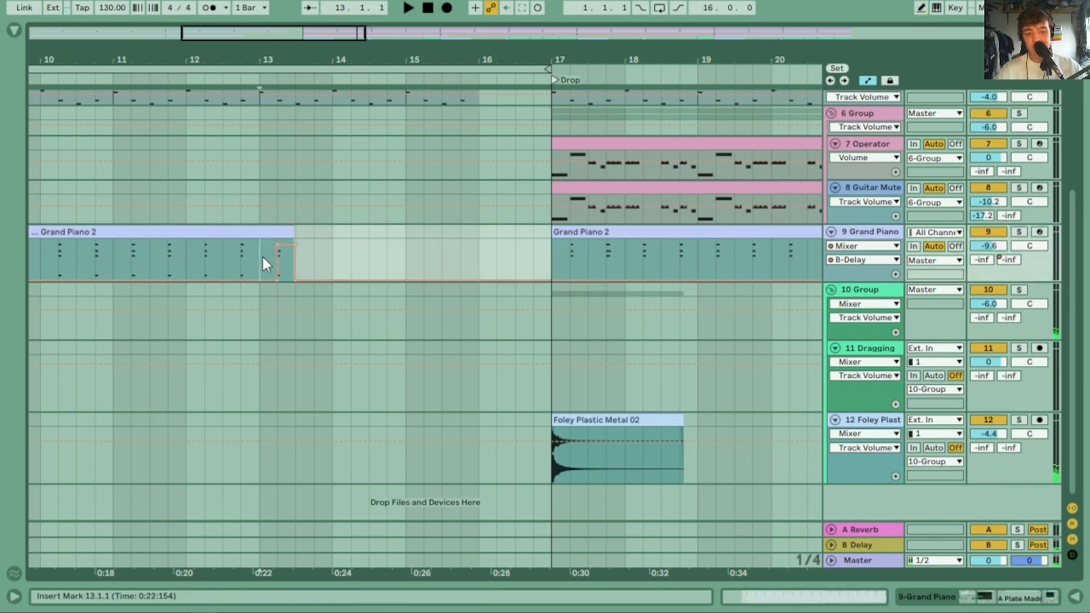
click(1018, 233)
key(space)
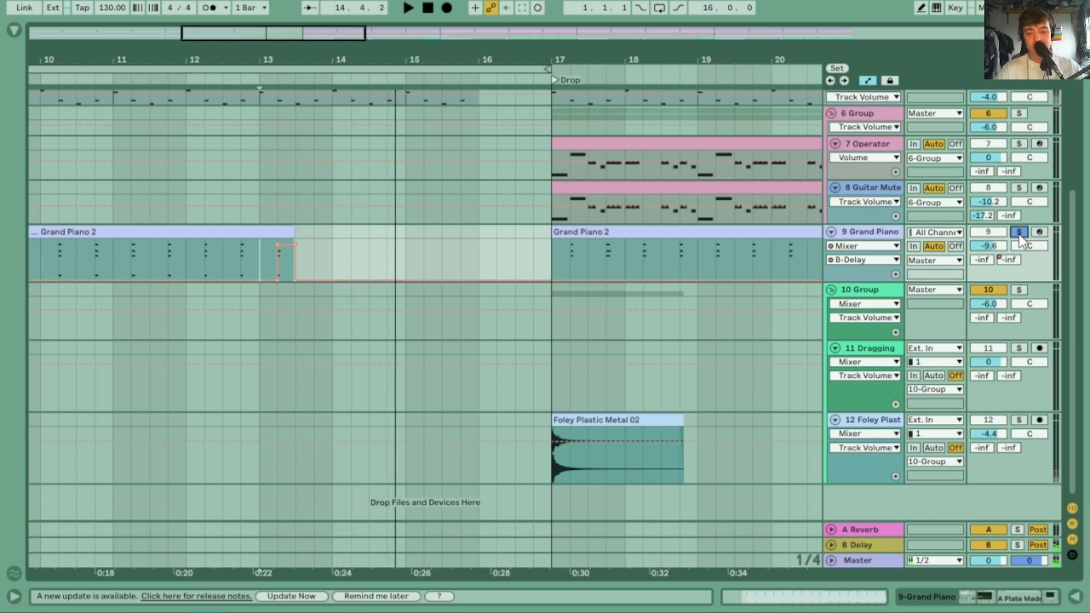
Set the B Delay return's filter to 1.94 kHz with a width of 6.32 while listening to the piano tail
double_click(869, 543)
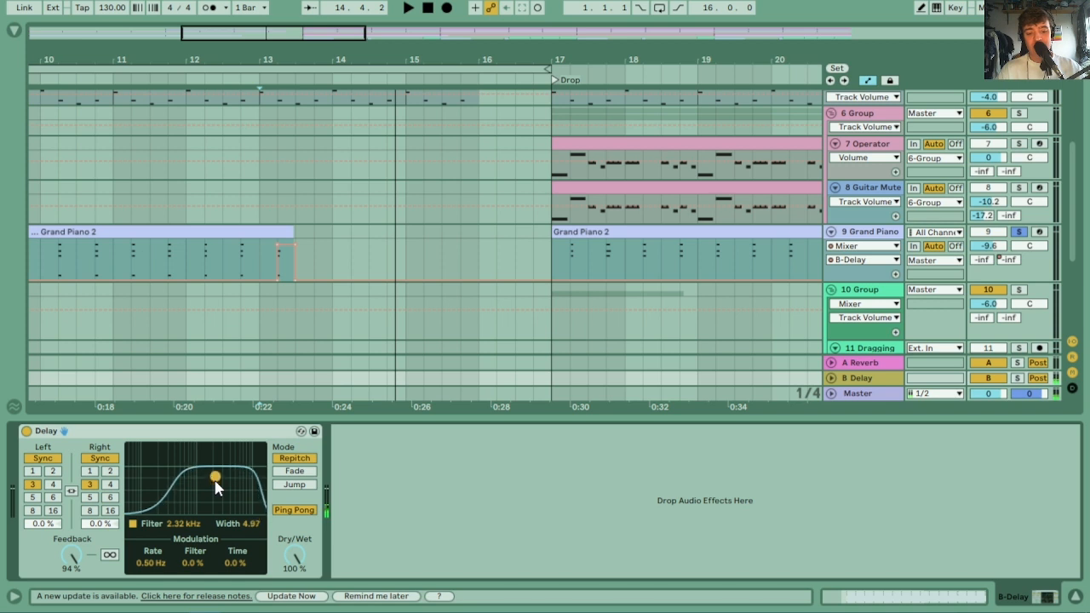
drag(215, 482, 212, 481)
key(space)
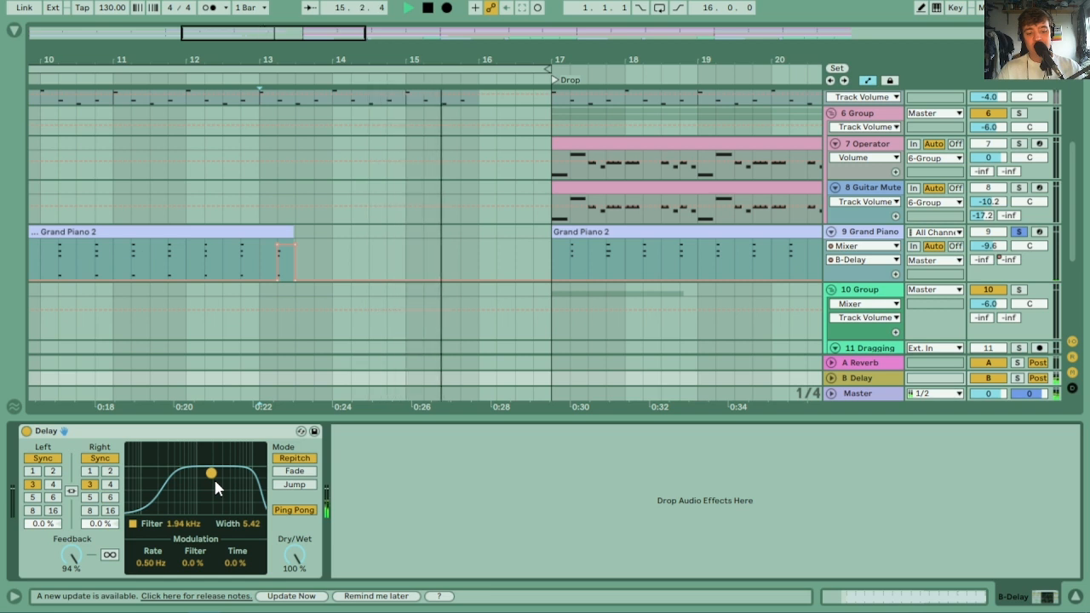
drag(215, 481, 214, 481)
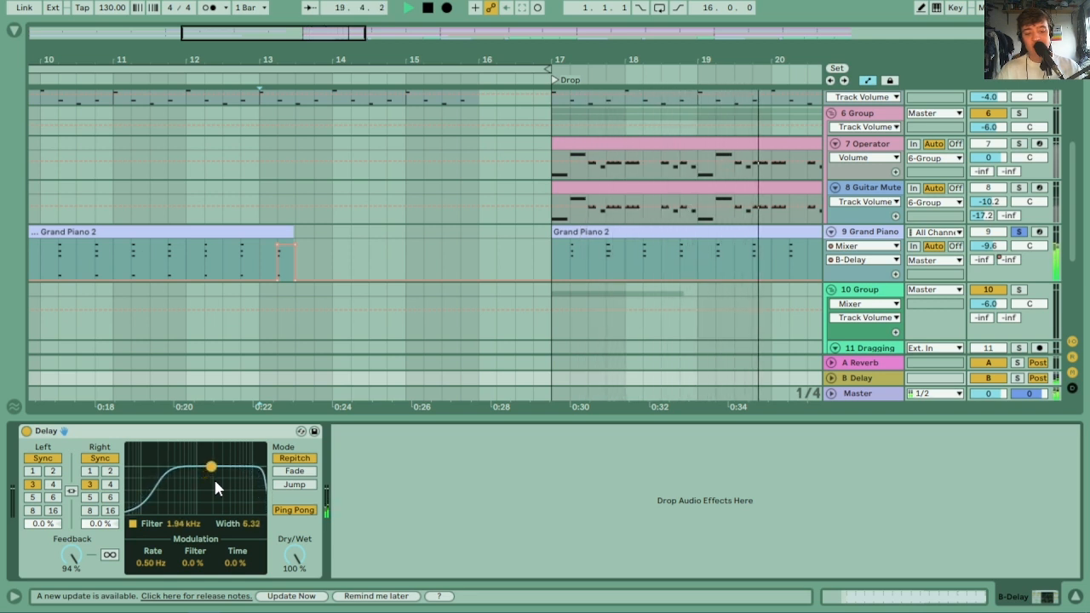
key(space)
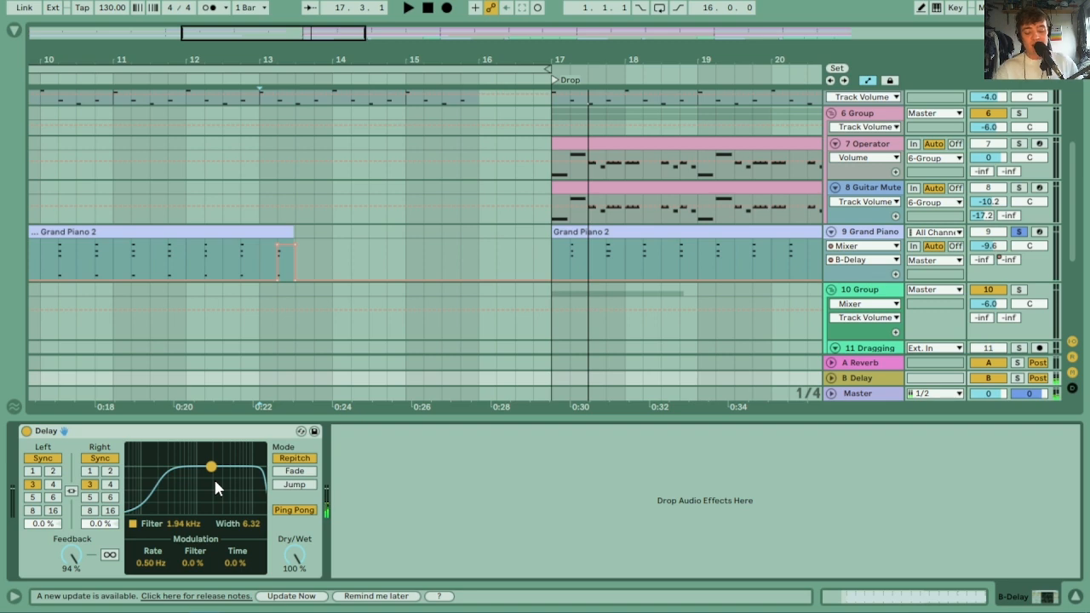
key(space)
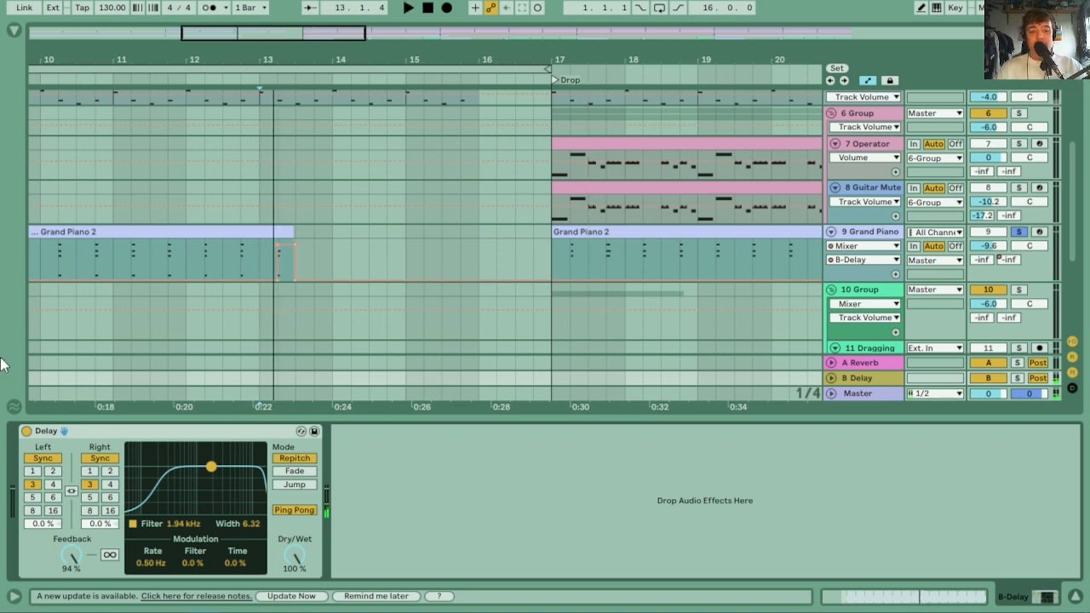
Solo the Foley Plastic Metal track and play the transition into the drop from bar 16
scroll(1074, 207, up, 1)
scroll(1074, 207, up, 5)
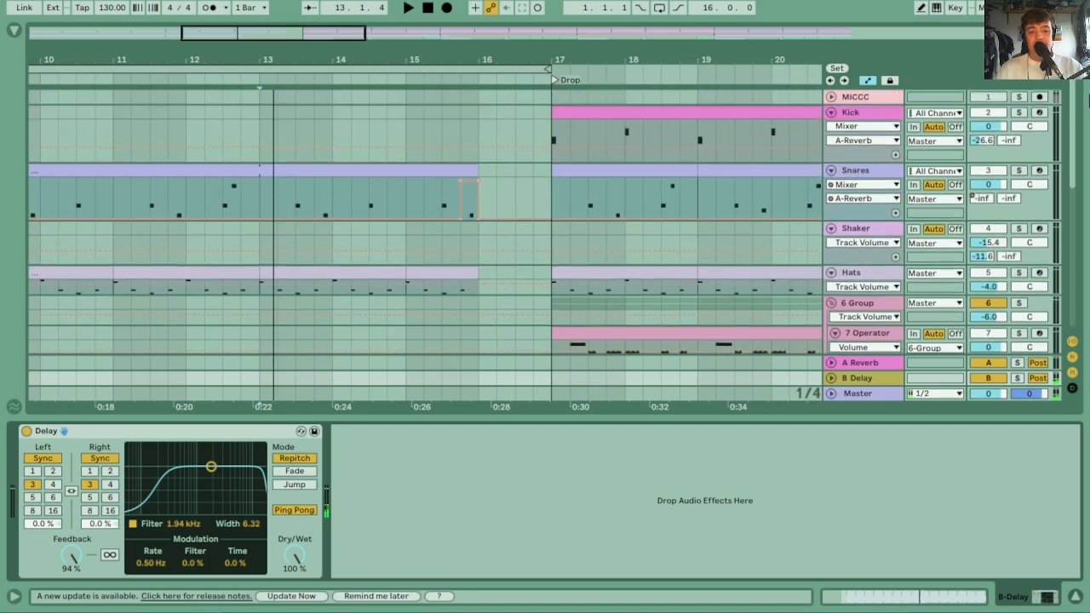
drag(460, 59, 459, 12)
drag(1083, 170, 1077, 307)
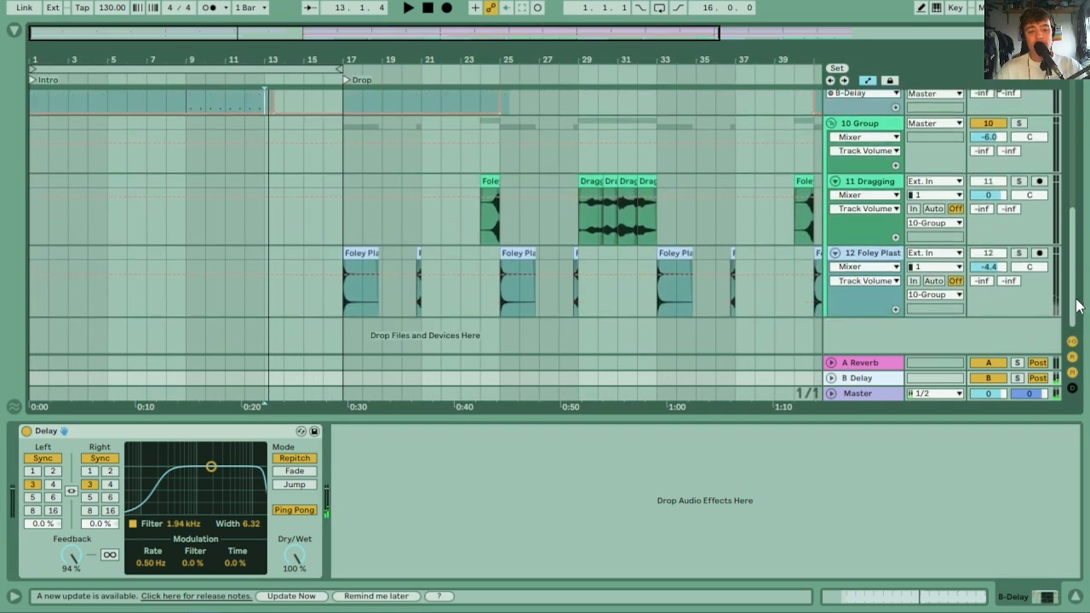
click(346, 253)
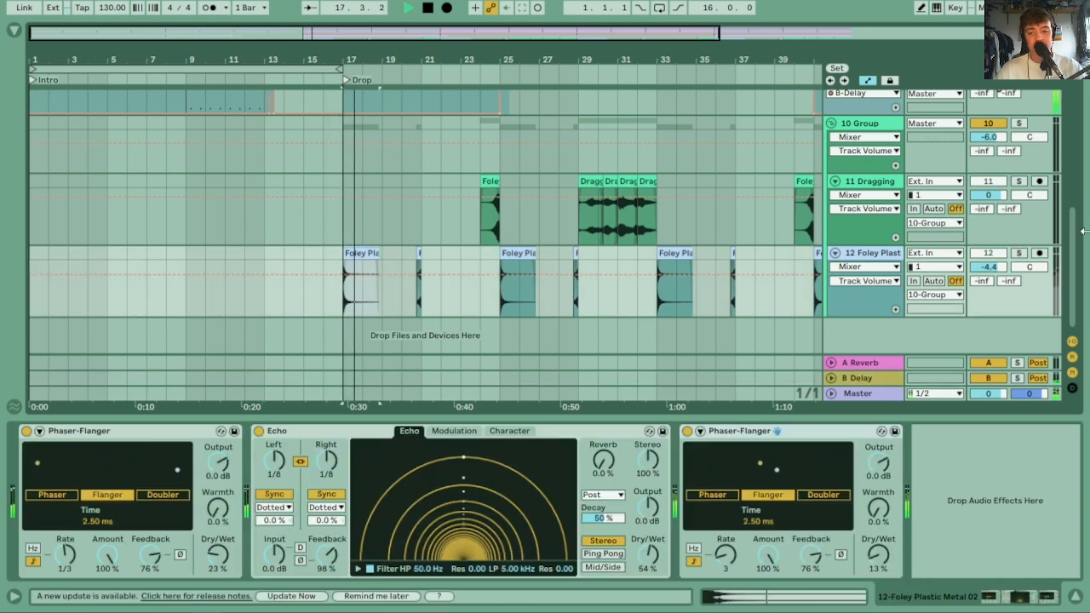
click(1018, 252)
click(321, 259)
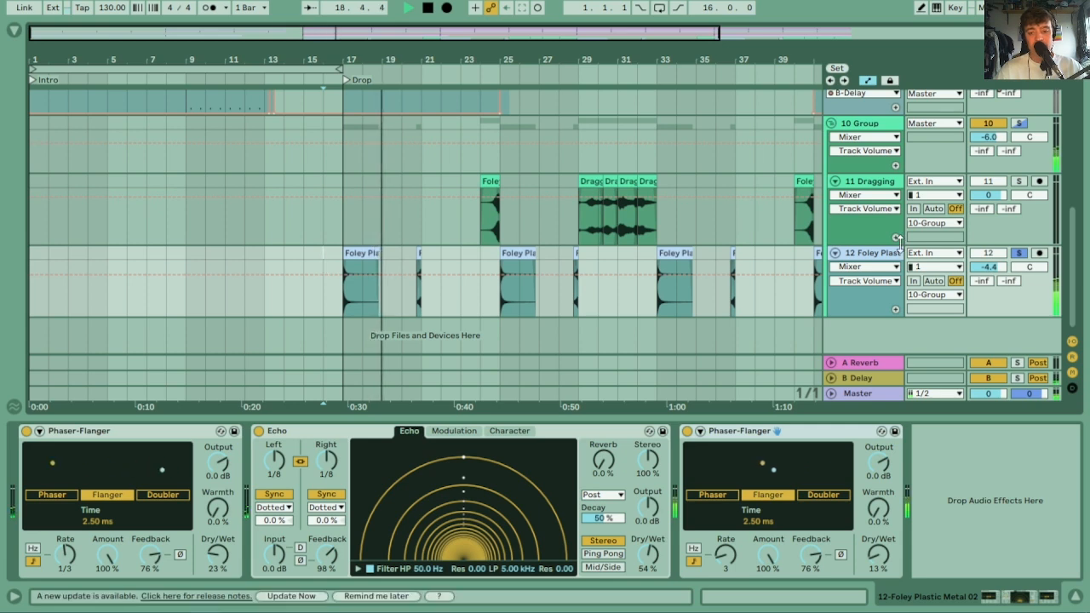
Insert a new audio track directly below the Hats track
scroll(1069, 220, up, 3)
scroll(1064, 170, up, 3)
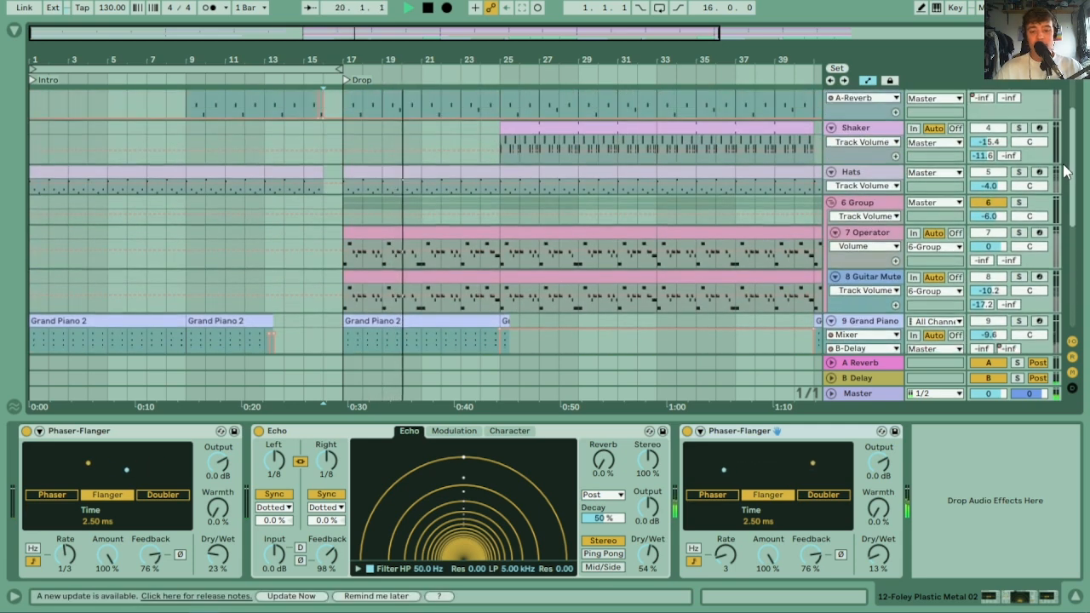
click(866, 214)
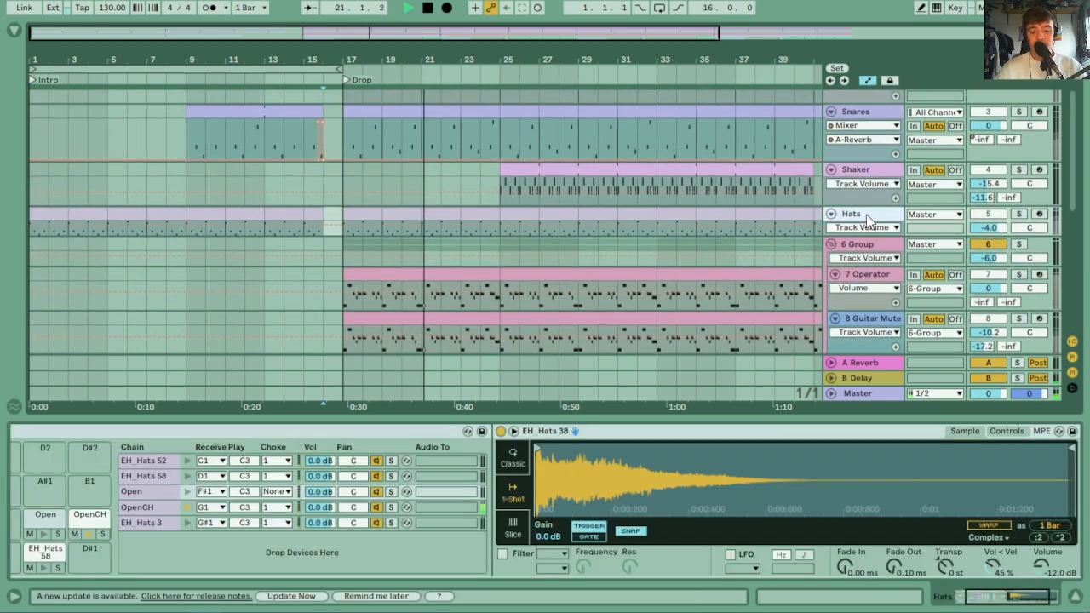
key(ctrl+t)
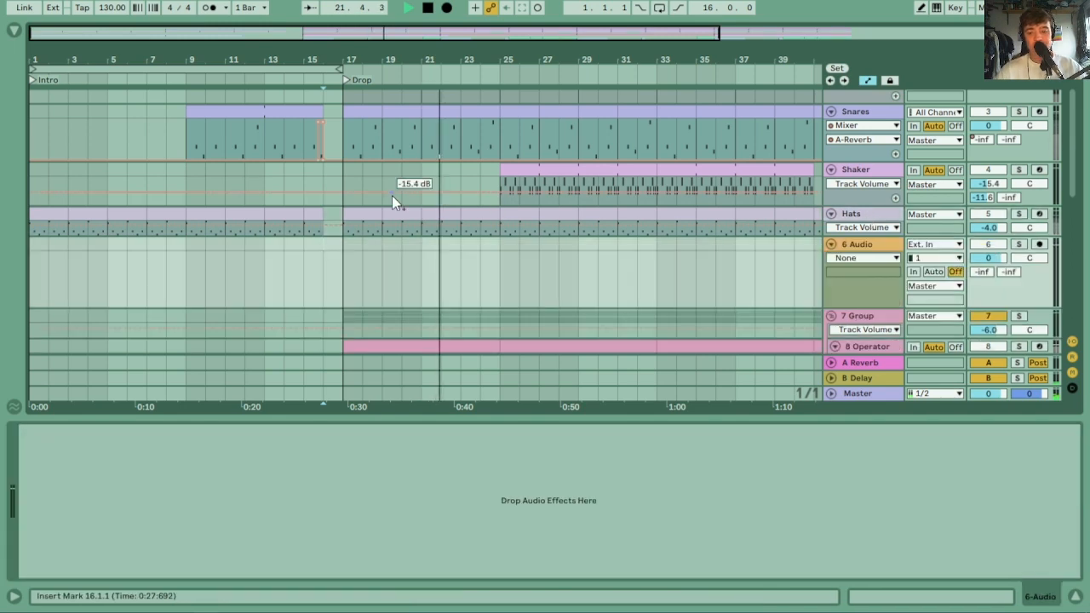
Stop playback and search the browser's samples for "crash"
click(14, 31)
click(48, 269)
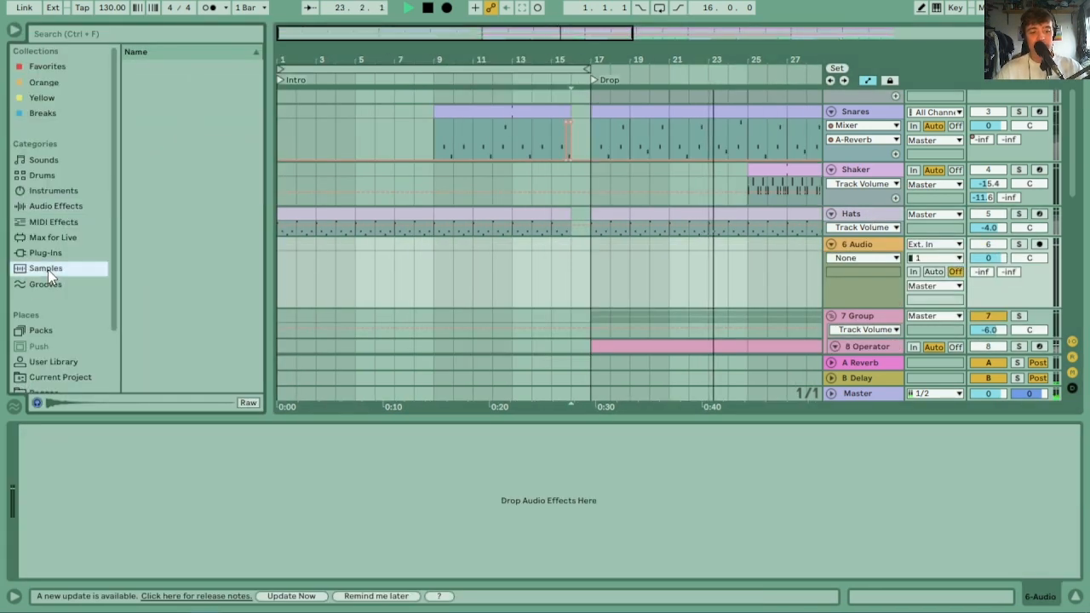
key(space)
click(110, 36)
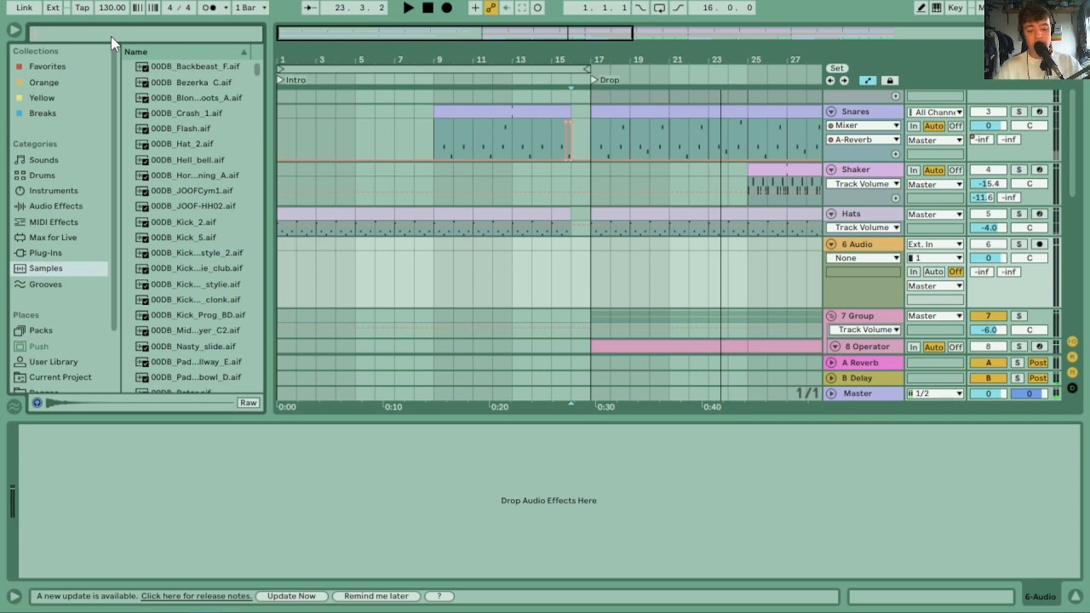
text(crash)
Preview Crash Acoustified 1.aif and 2.aif, and place Crash Acoustified 2.aif on the new audio track at bar 17
click(155, 79)
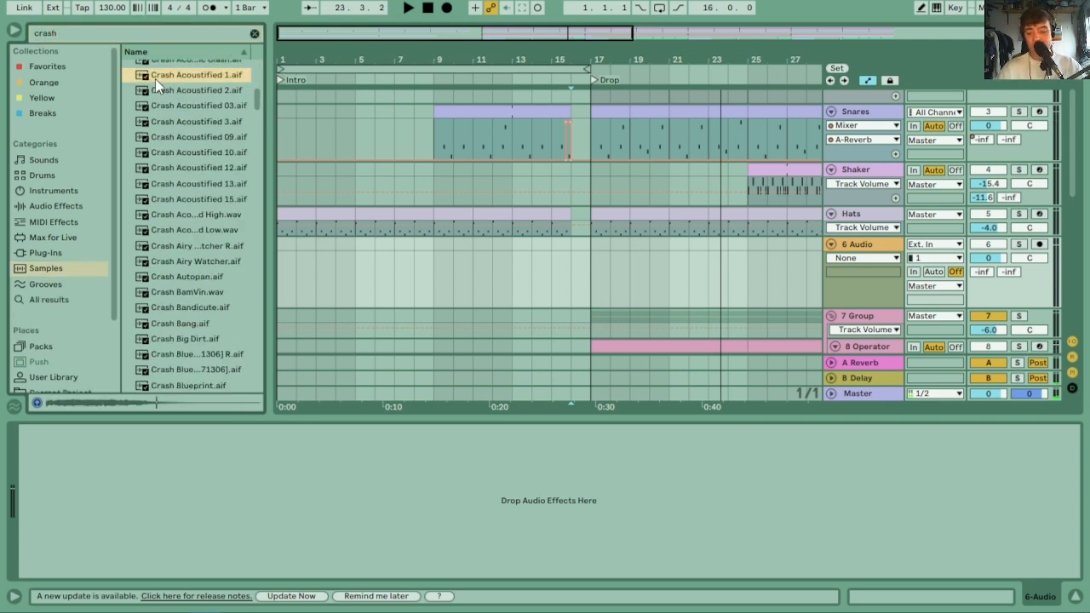
key(Down)
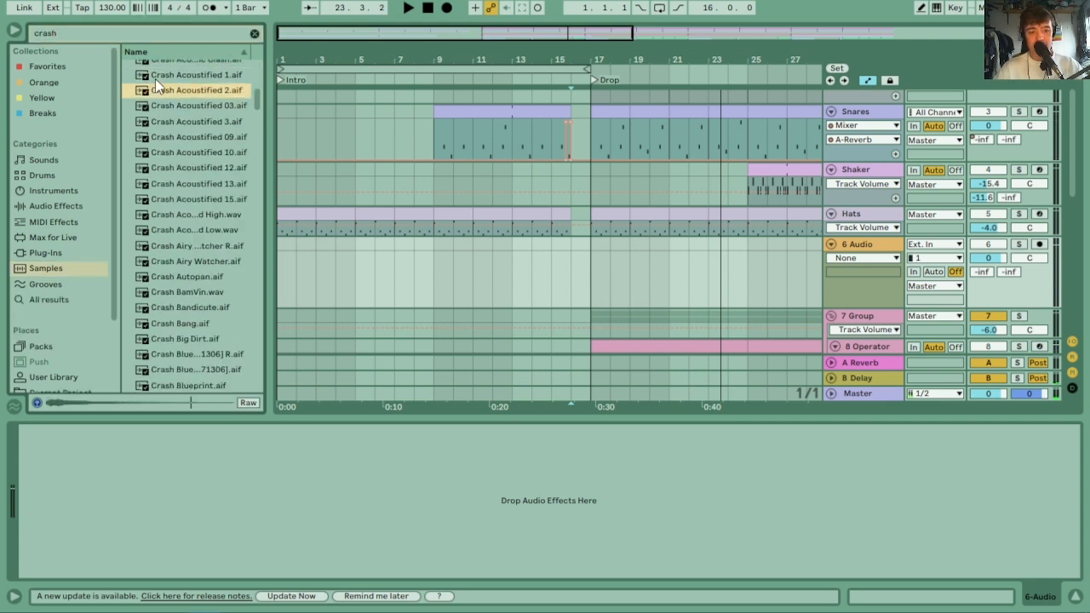
drag(163, 86, 596, 255)
Listen to the crash at the drop in solo and in the full mix, and set its track volume to -10.4 dB
drag(988, 253, 988, 264)
key(space)
click(1019, 244)
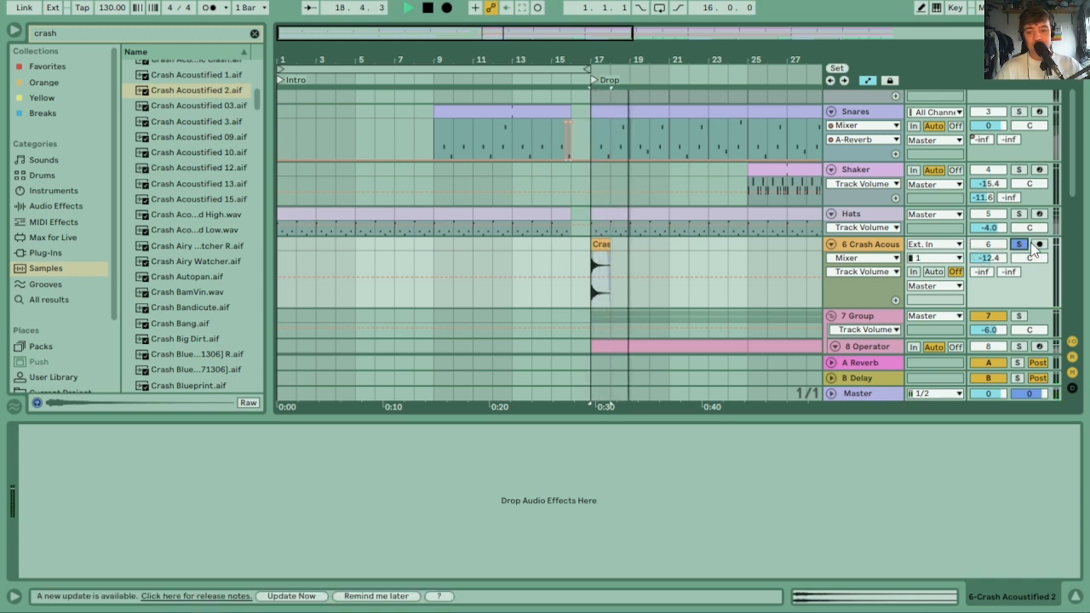
click(1020, 244)
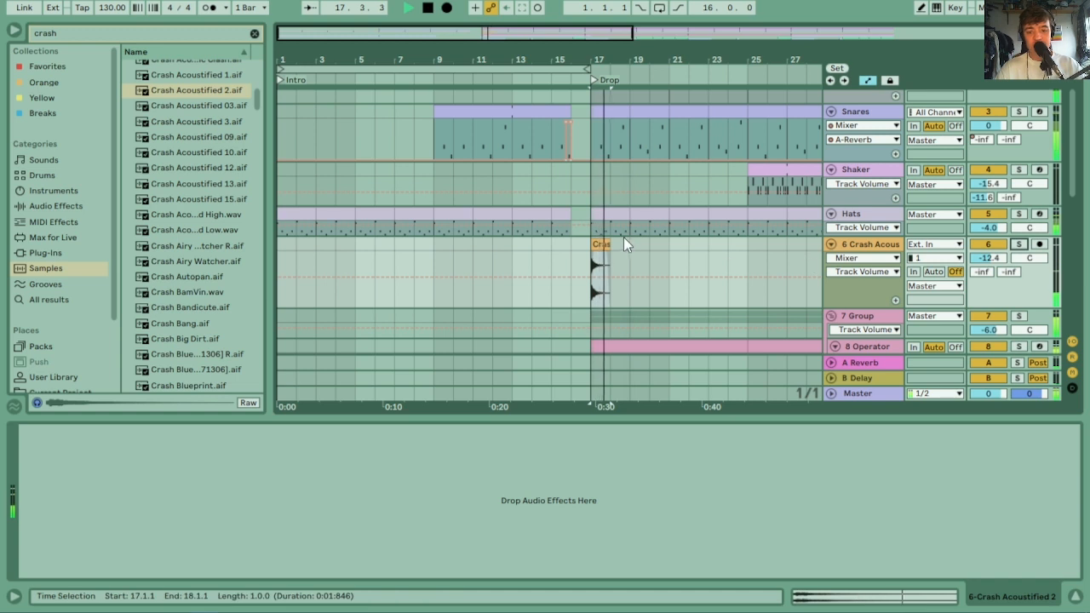
drag(997, 262, 998, 253)
scroll(1002, 269, up, 3)
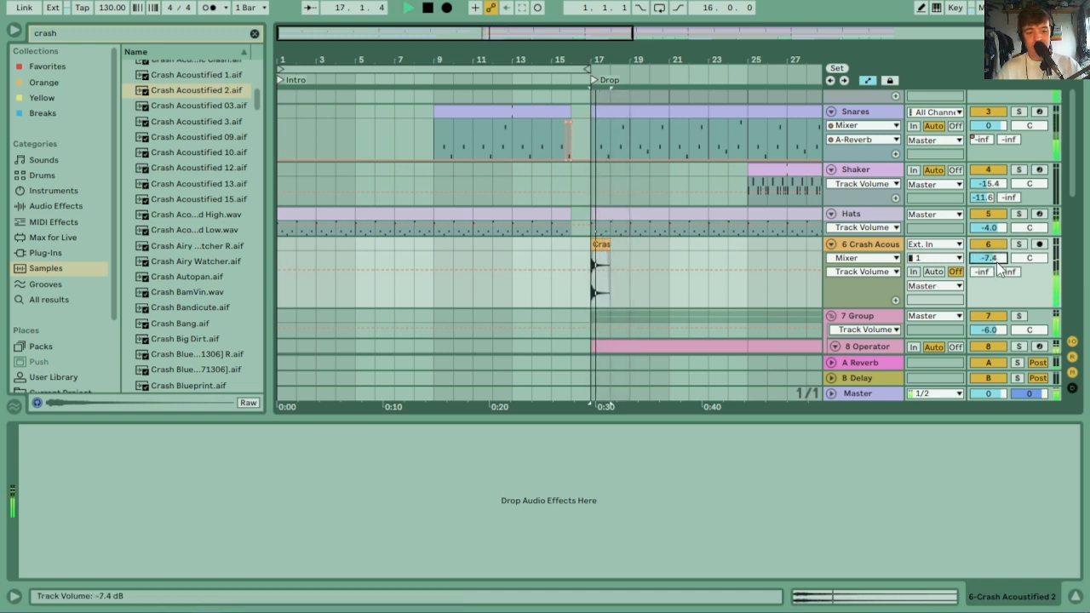
scroll(1002, 269, down, 3)
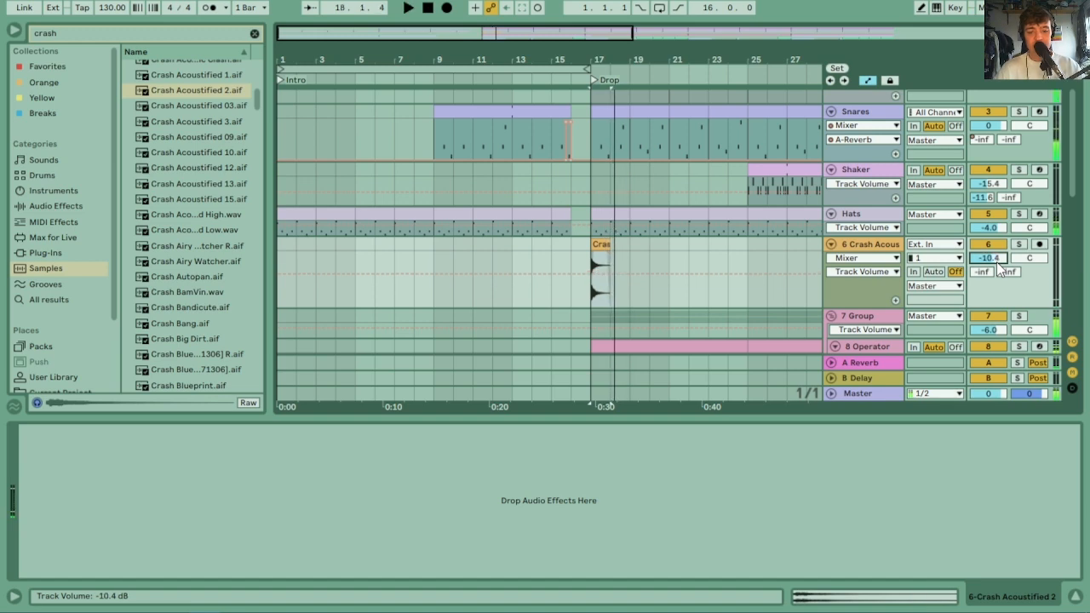
Stretch the Crash Acoustified 2 clip at bar 17 by warping its tail longer and extend it to end at 18.2.1
double_click(601, 245)
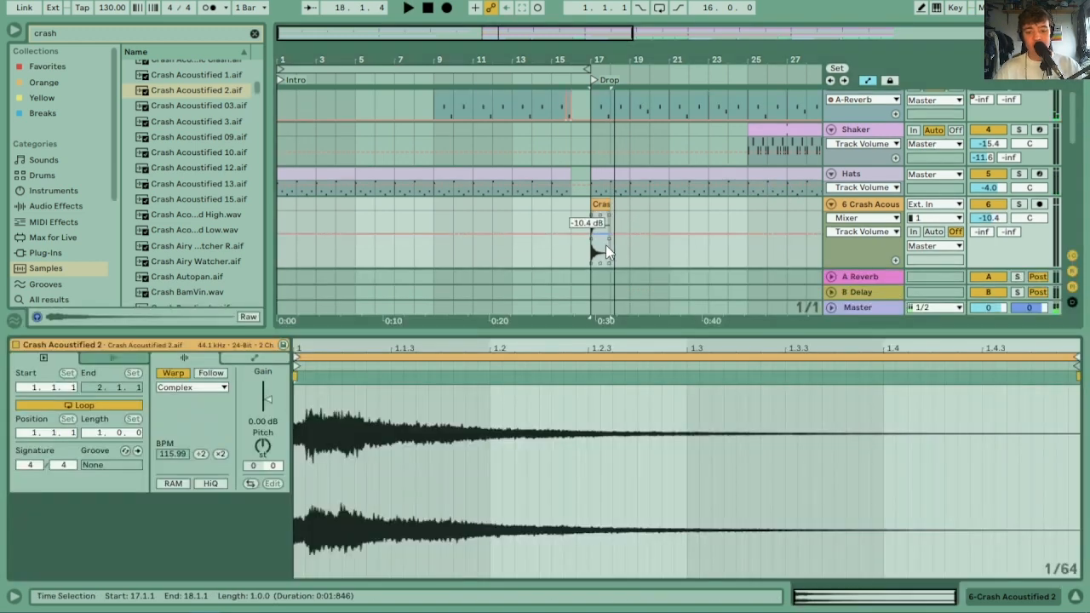
mouse_move(1079, 381)
mouse_down()
mouse_move(1044, 385)
mouse_move(1078, 383)
mouse_up()
drag(866, 358, 1075, 362)
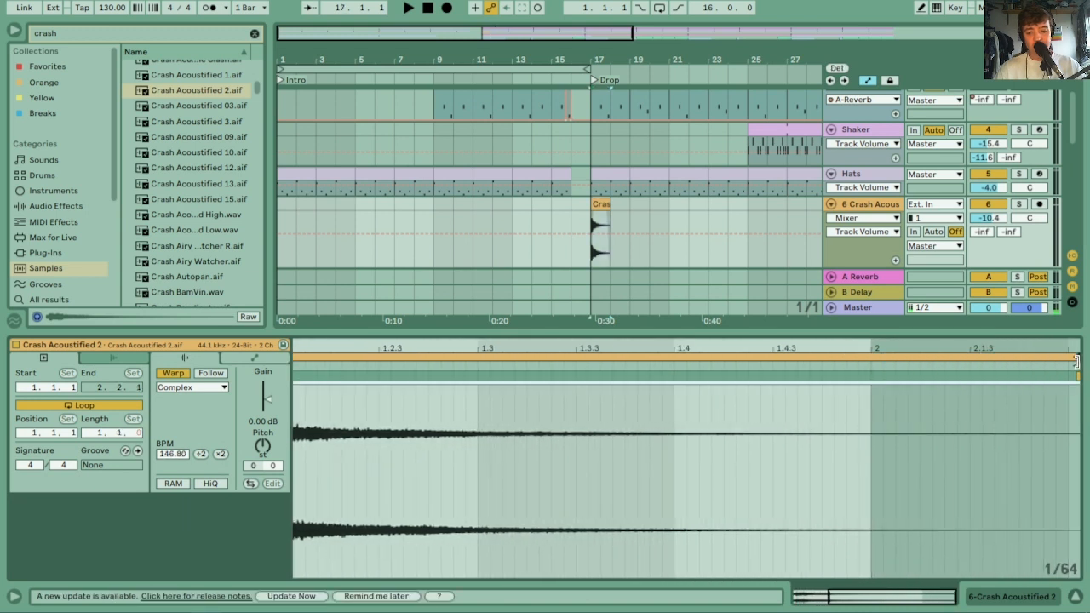
drag(613, 58, 613, 111)
drag(578, 204, 635, 197)
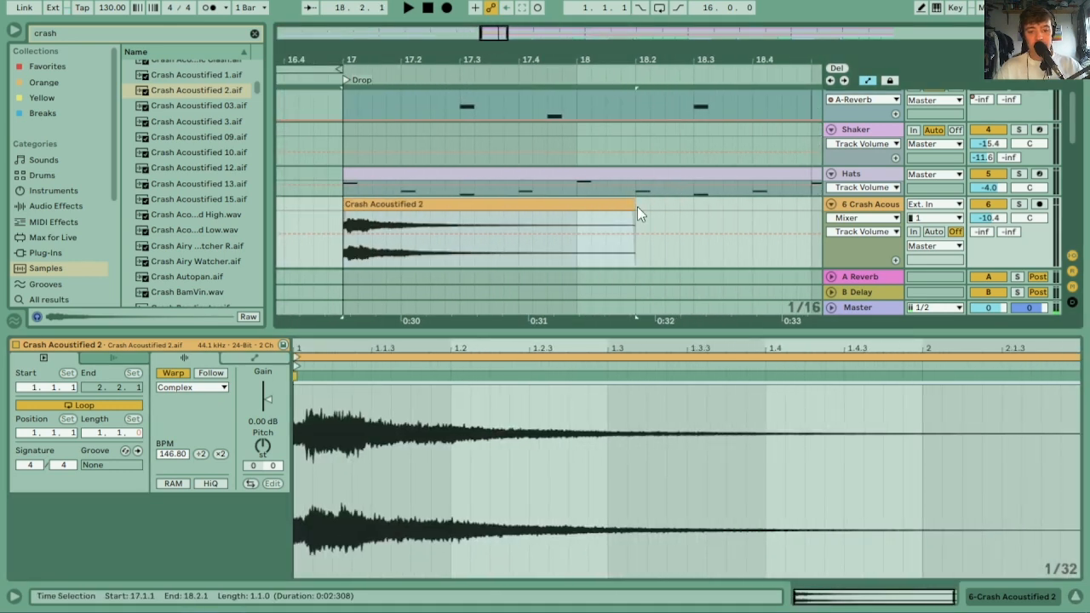
Add the Reverb audio effect to the crash track and raise its decay time to 3.97 s during playback
click(253, 32)
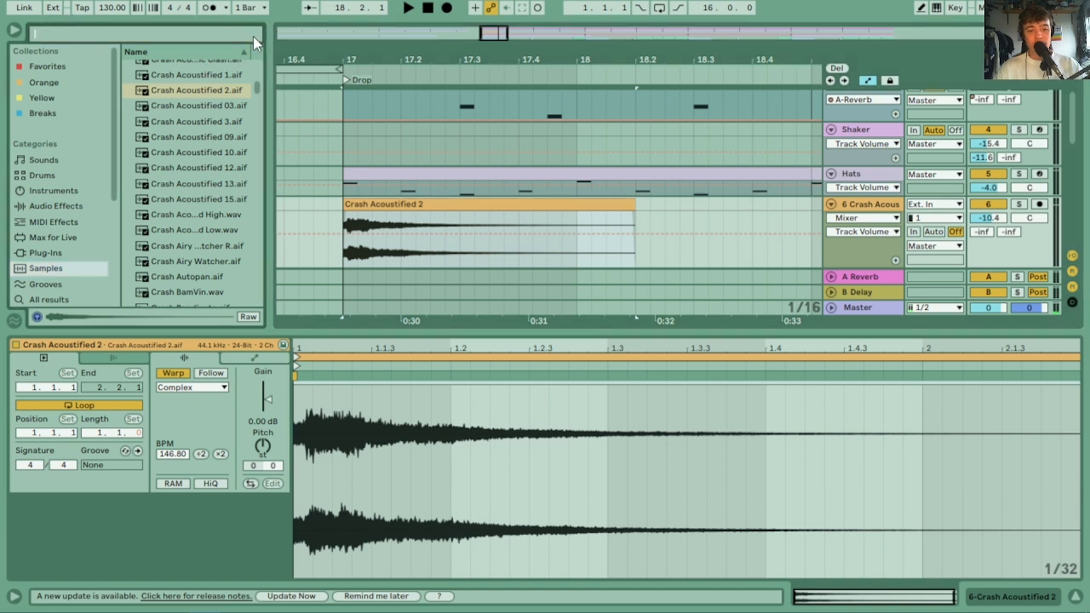
click(47, 204)
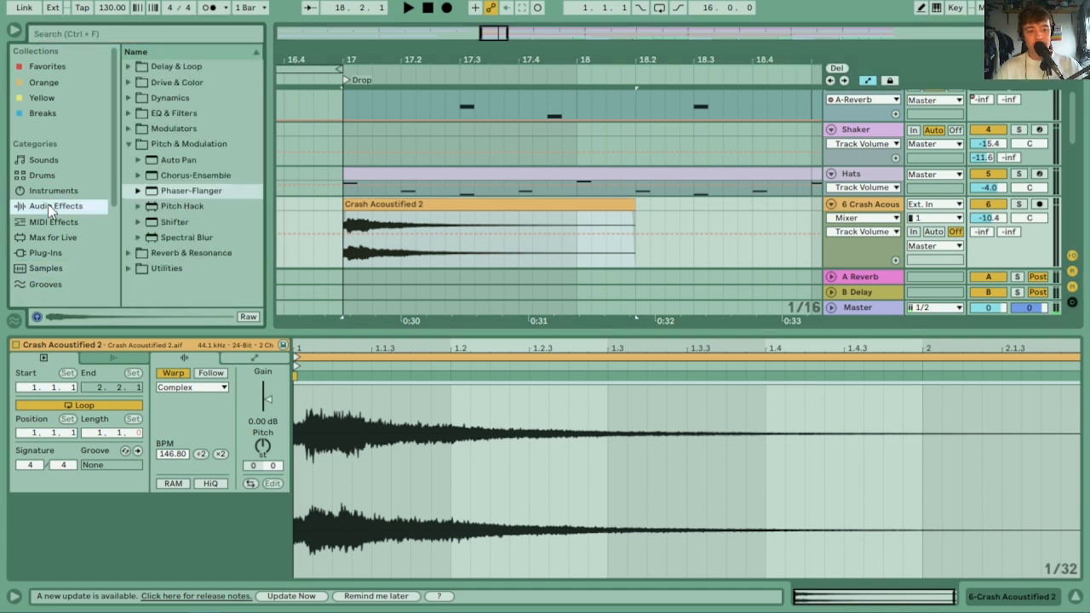
click(128, 143)
click(128, 160)
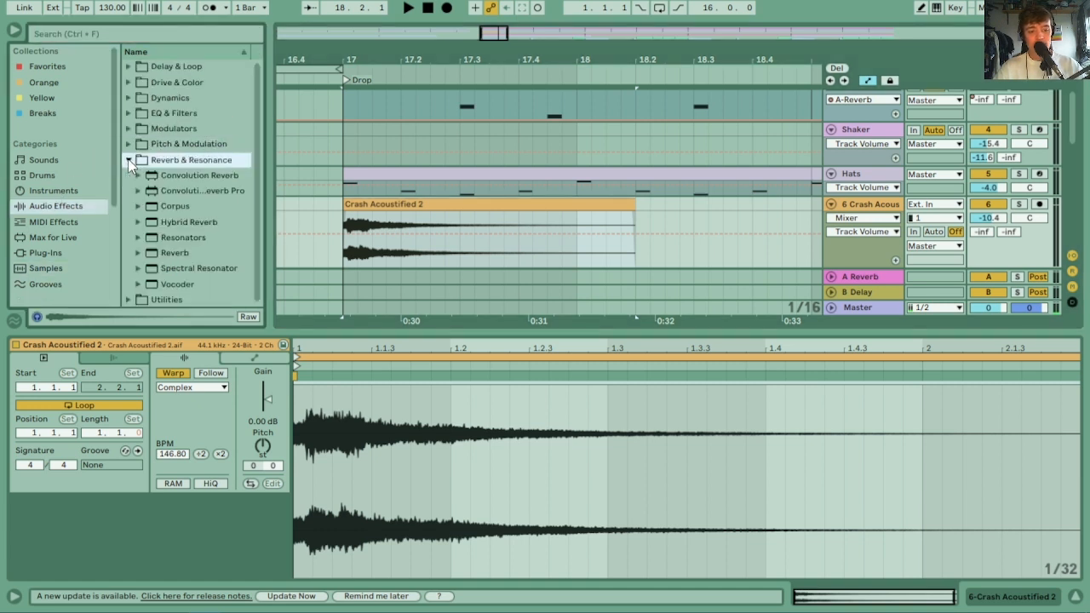
drag(164, 254, 483, 216)
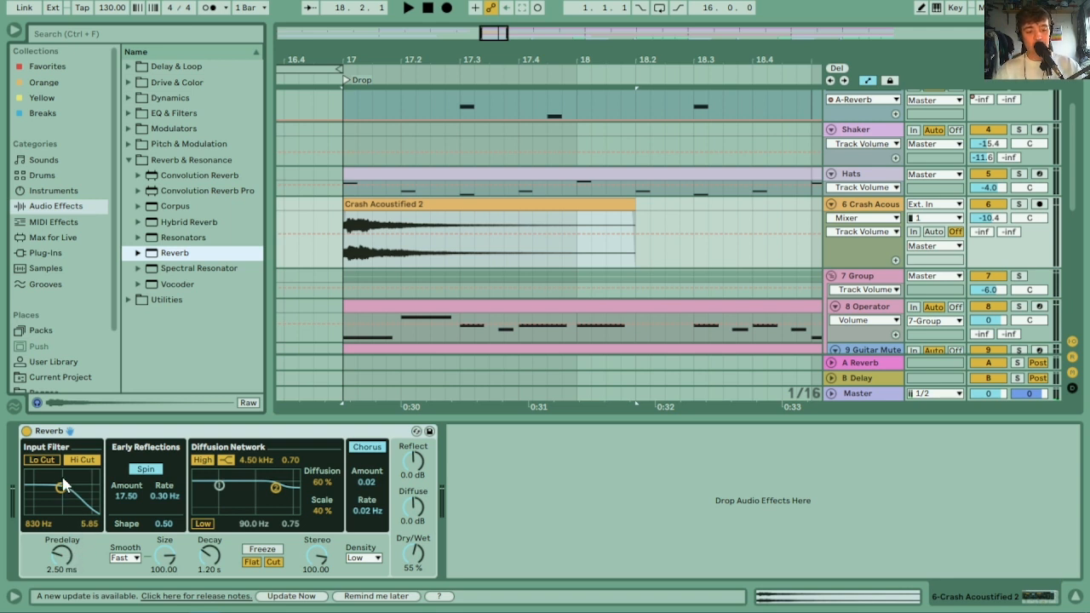
key(space)
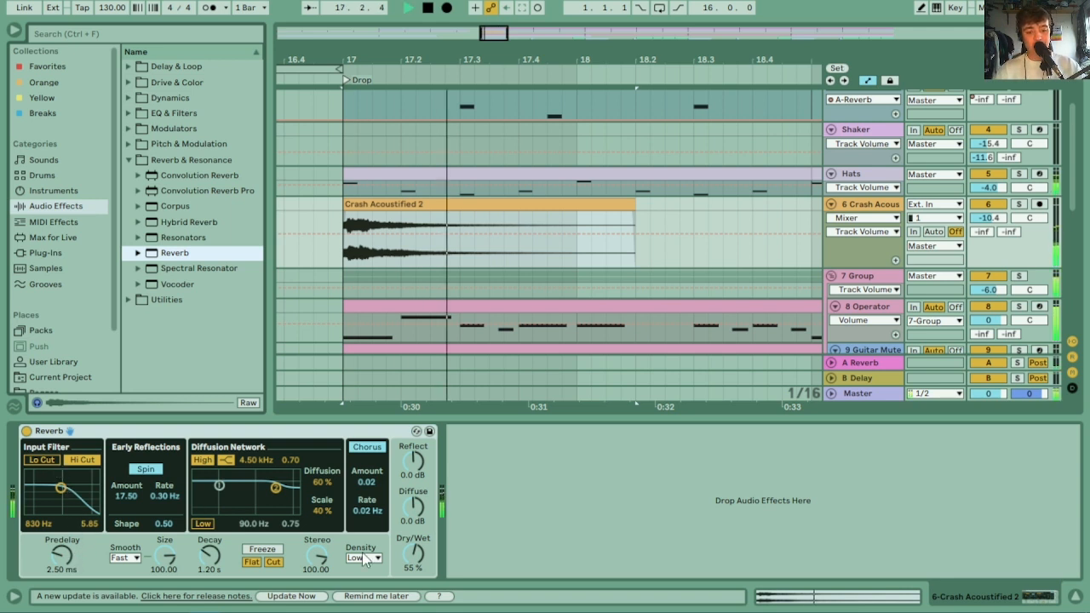
drag(207, 563, 207, 559)
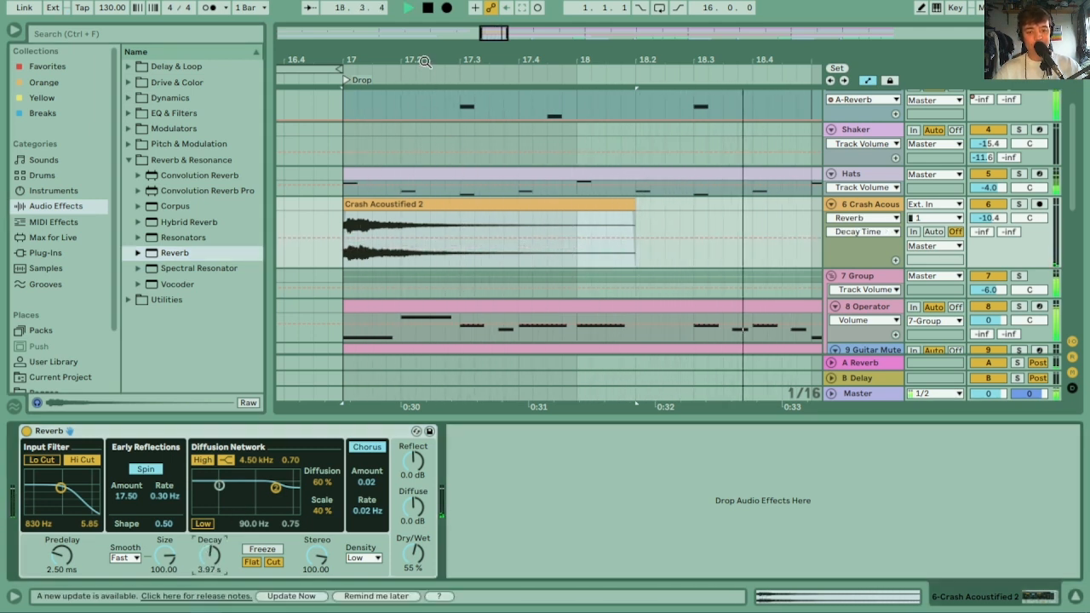
Place a copy of the crash clip's tail directly before bar 17, reverse it and listen to it lead into the drop
drag(410, 58, 578, 59)
drag(588, 227, 488, 222)
double_click(479, 204)
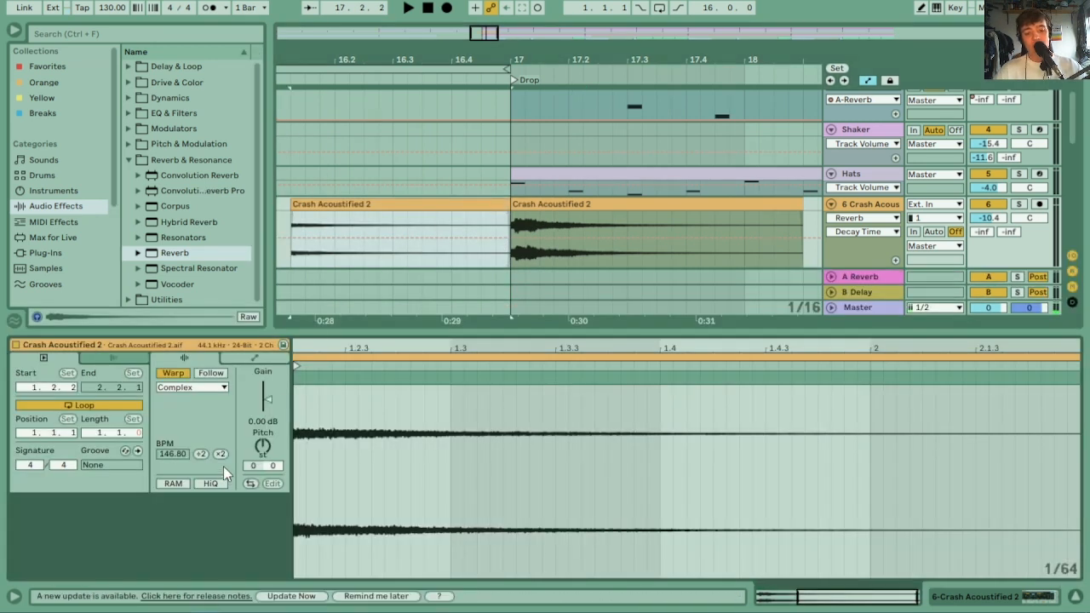
click(251, 483)
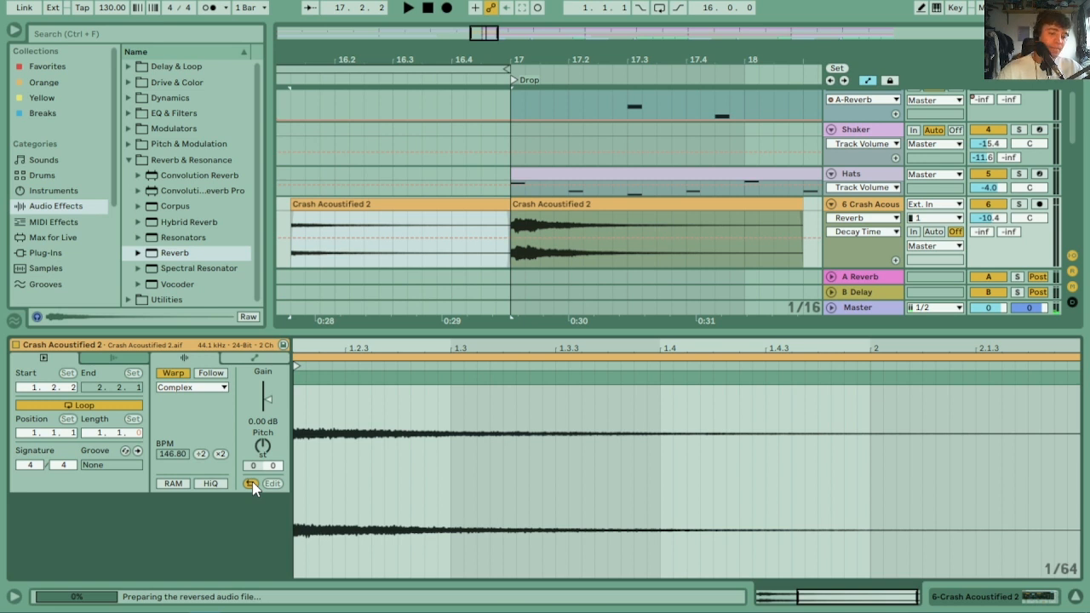
key(space)
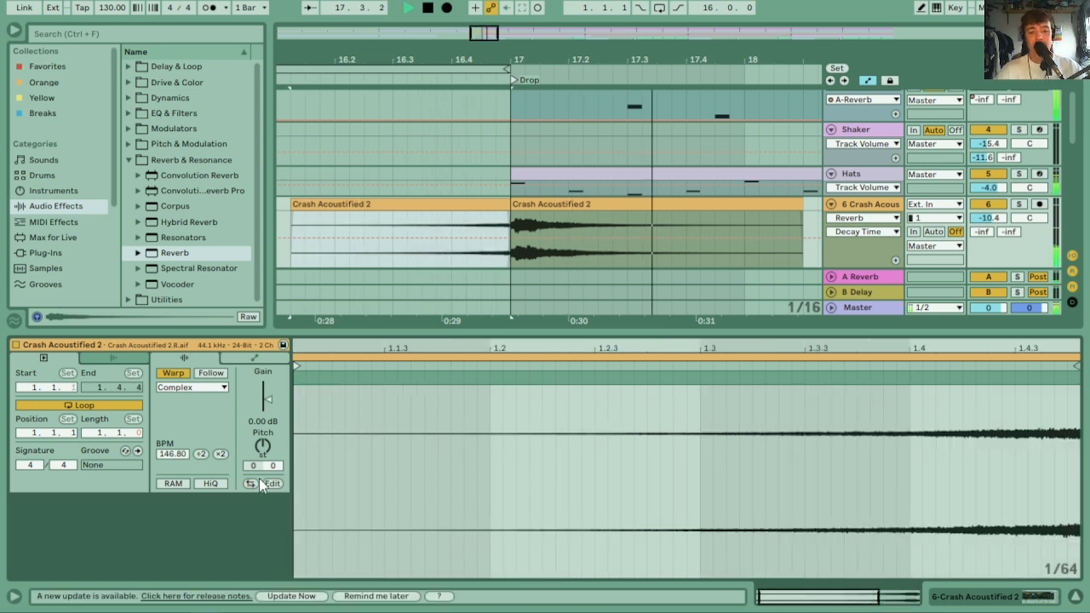
Trim a sliver off the start of the crash clip at bar 17, keep it starting on the bar, and listen to the transition
drag(514, 58, 514, 136)
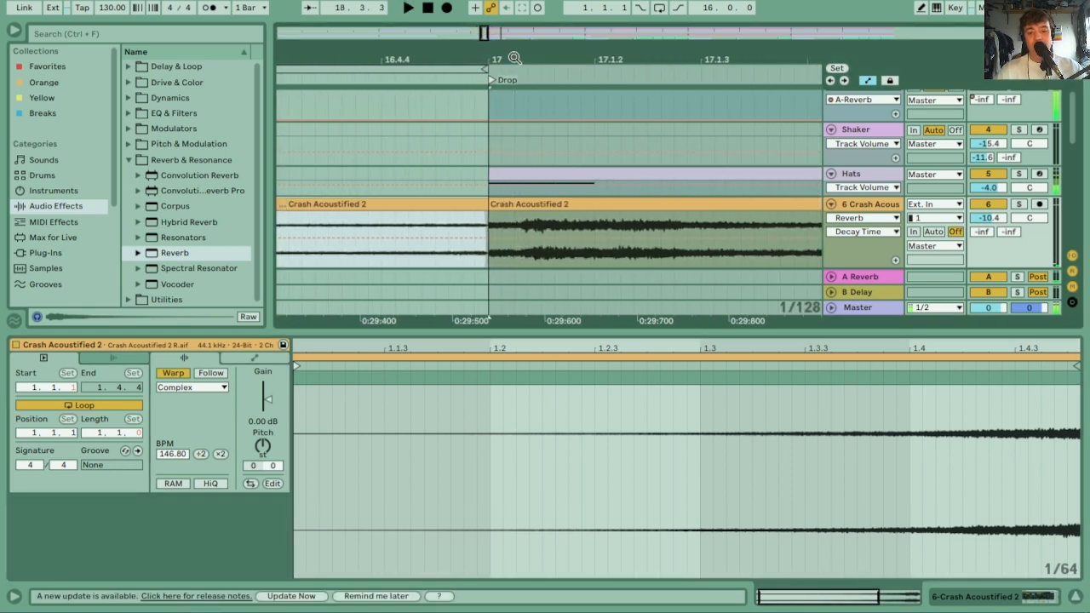
drag(491, 205, 518, 204)
key(space)
key(space)
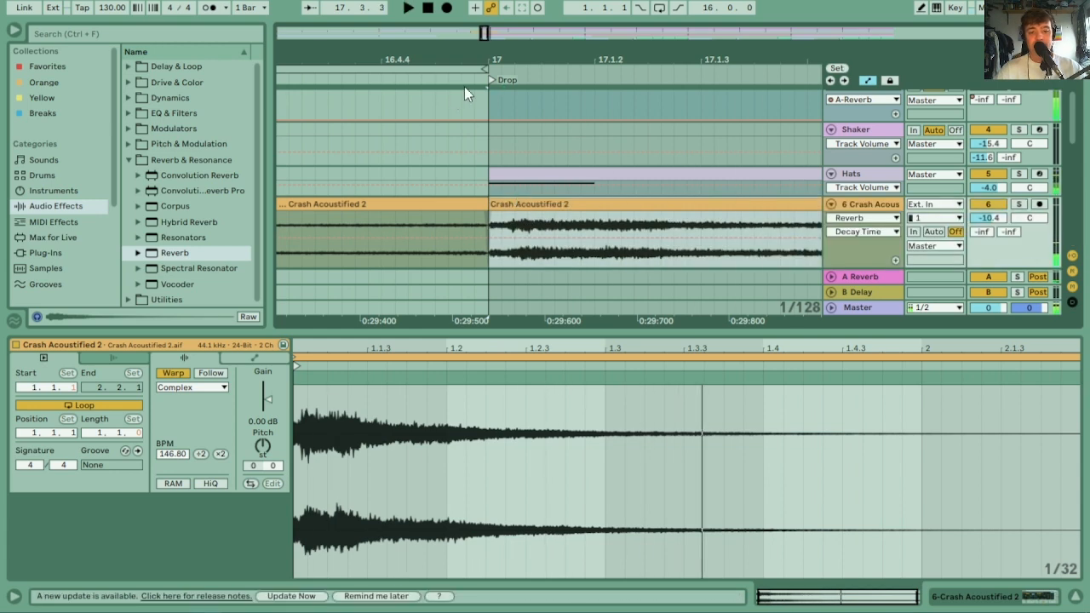
drag(465, 66, 467, 8)
click(436, 79)
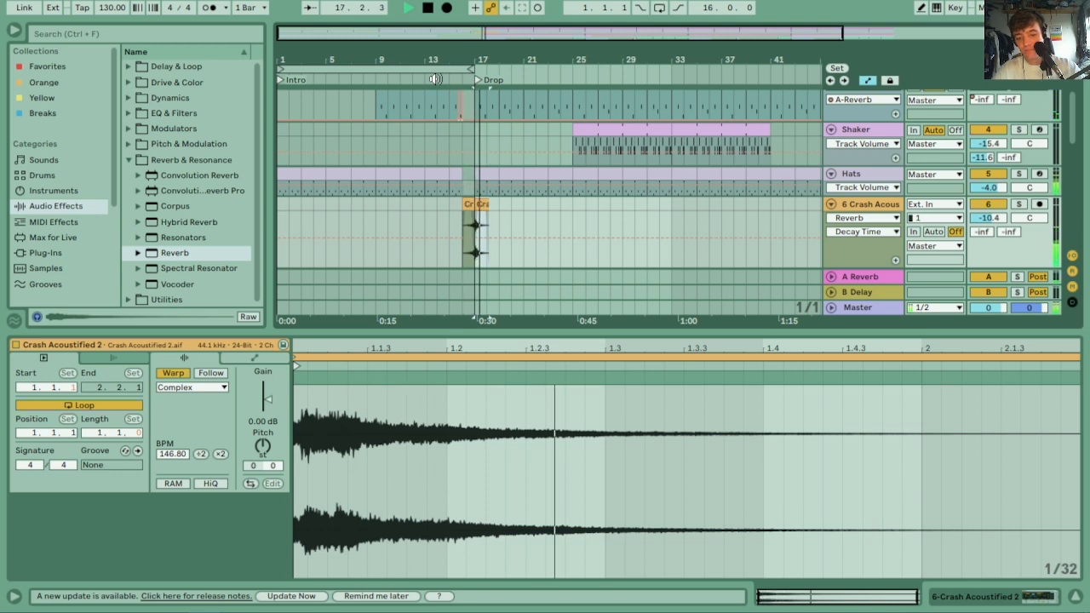
drag(463, 55, 500, 55)
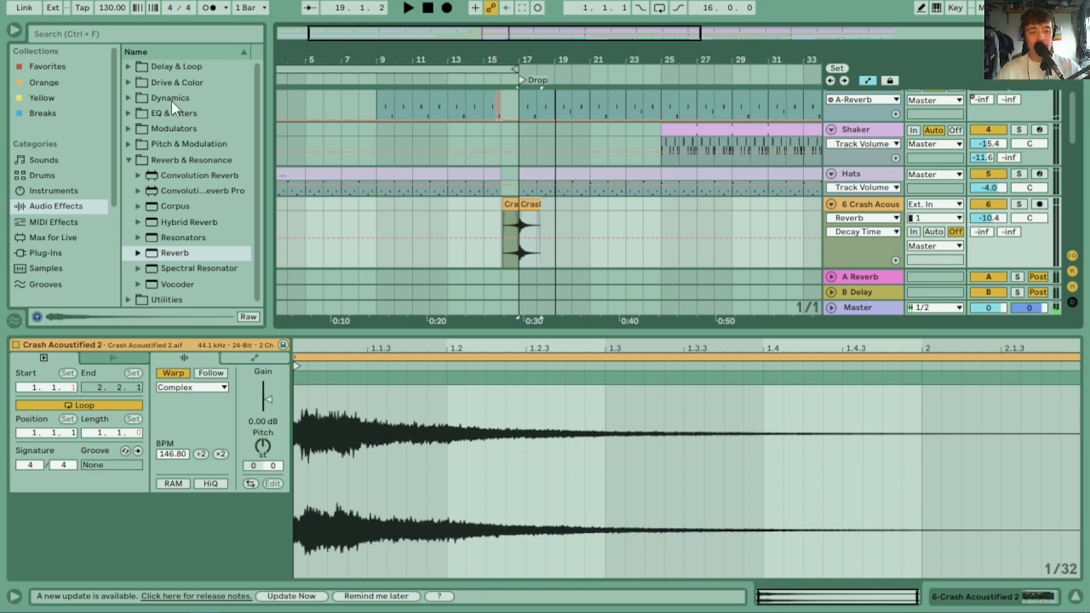
Search the browser's samples for "crash" again
drag(116, 147, 116, 288)
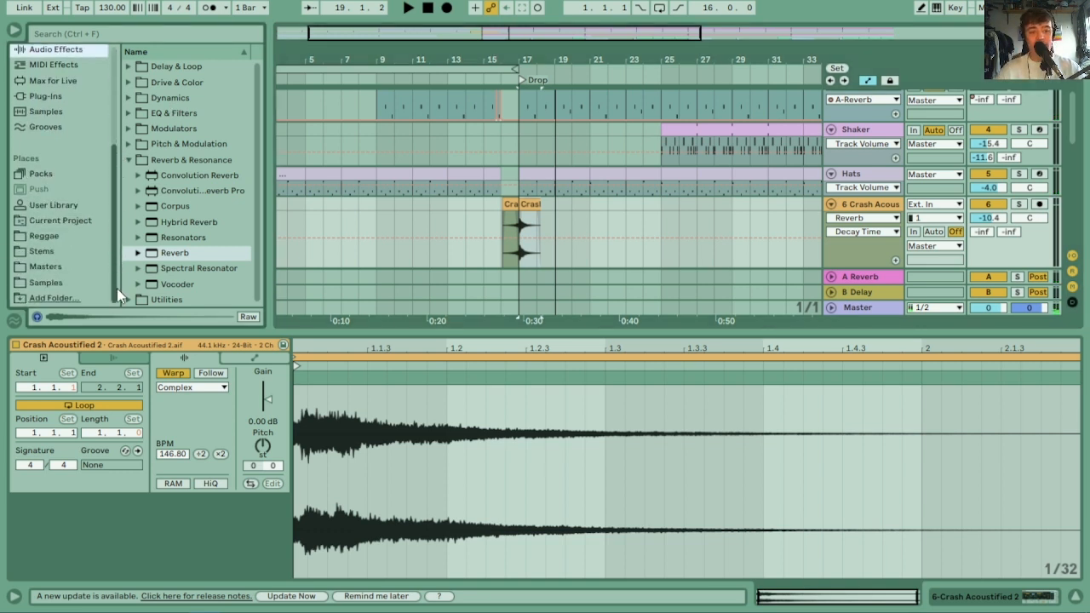
click(36, 112)
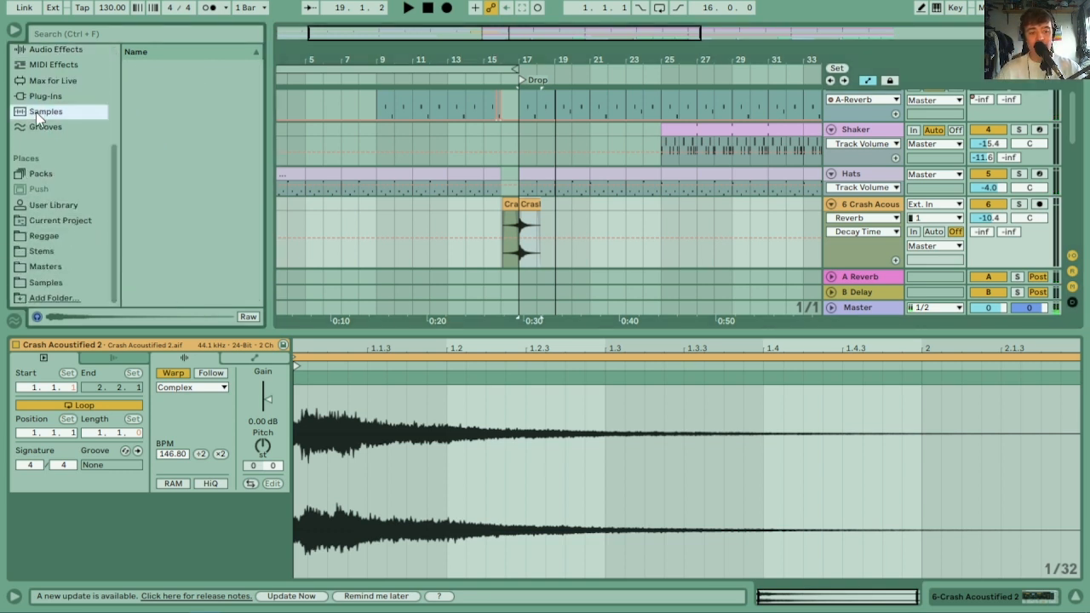
click(156, 36)
text(crash)
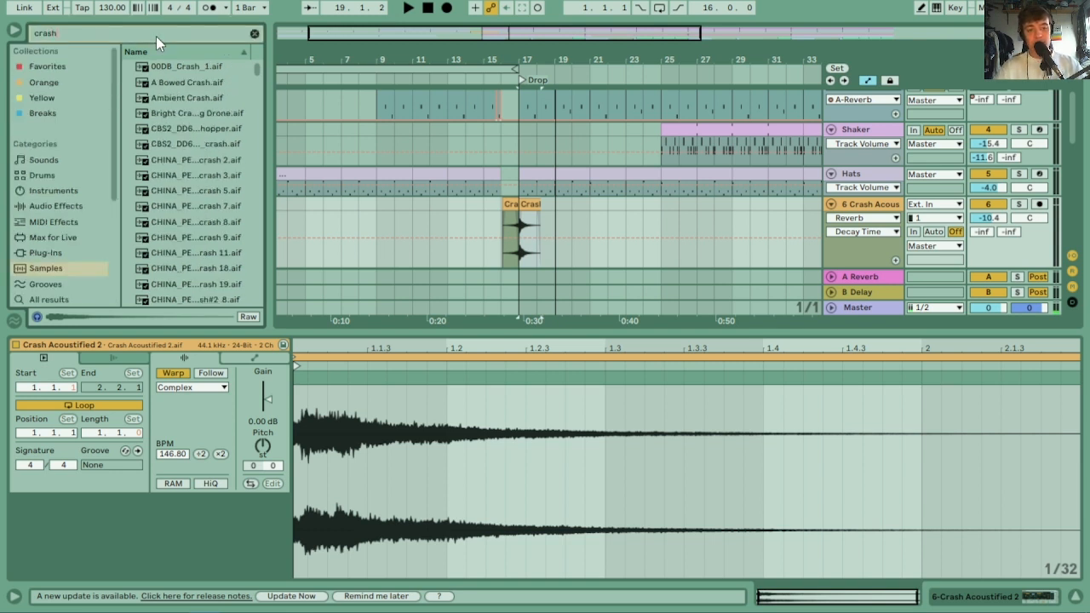
Preview several crash samples and place Crash 505 ASR.wav on the crash track from bar 16 to 17, replacing the reversed copy
click(220, 175)
click(186, 282)
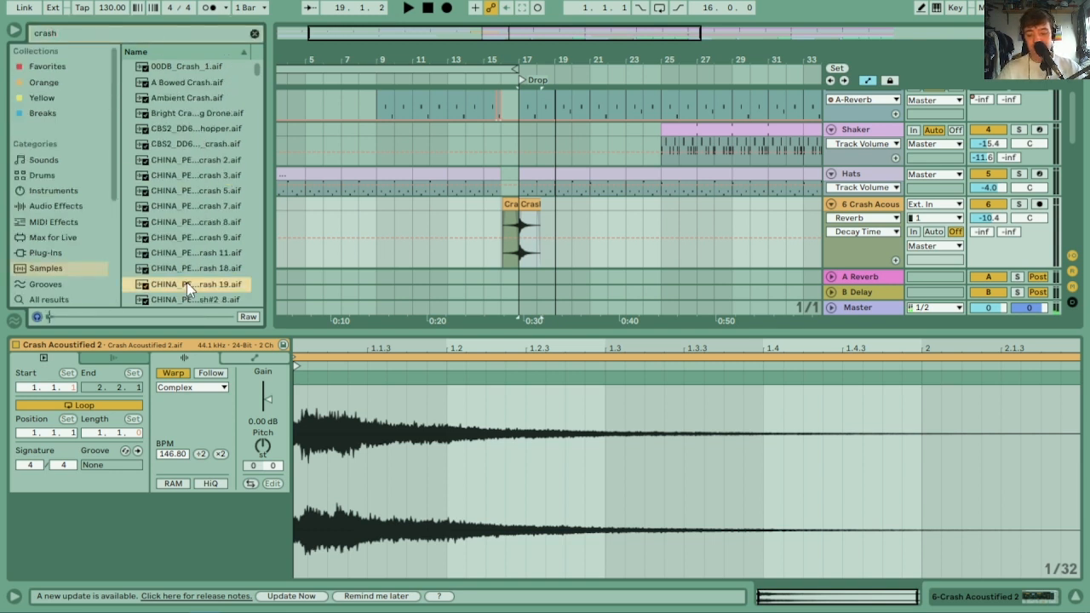
key(Down)
key(Down)
key(Down)
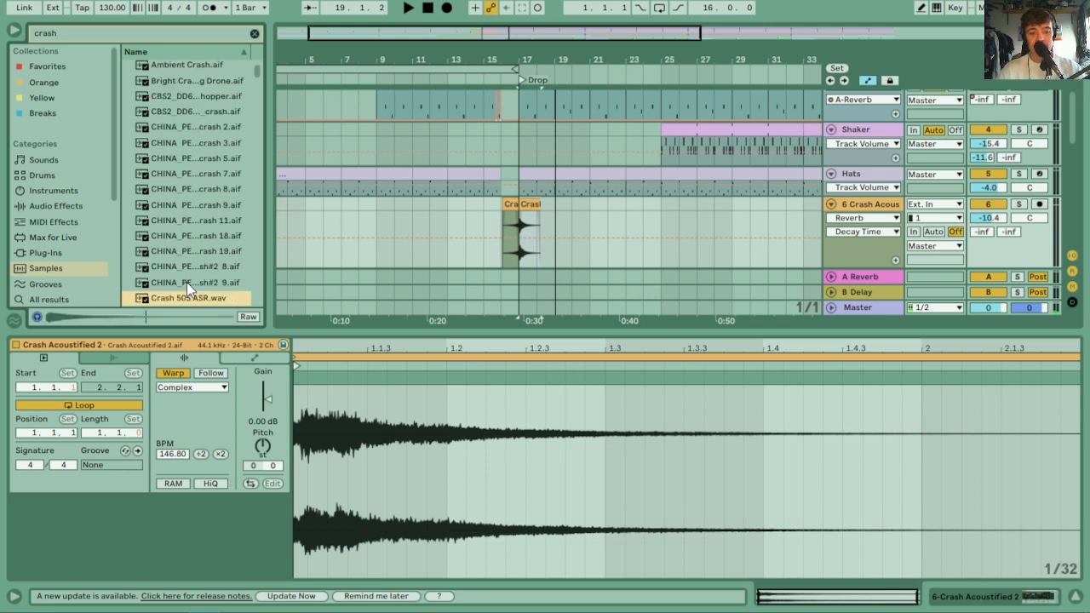
drag(176, 295, 495, 225)
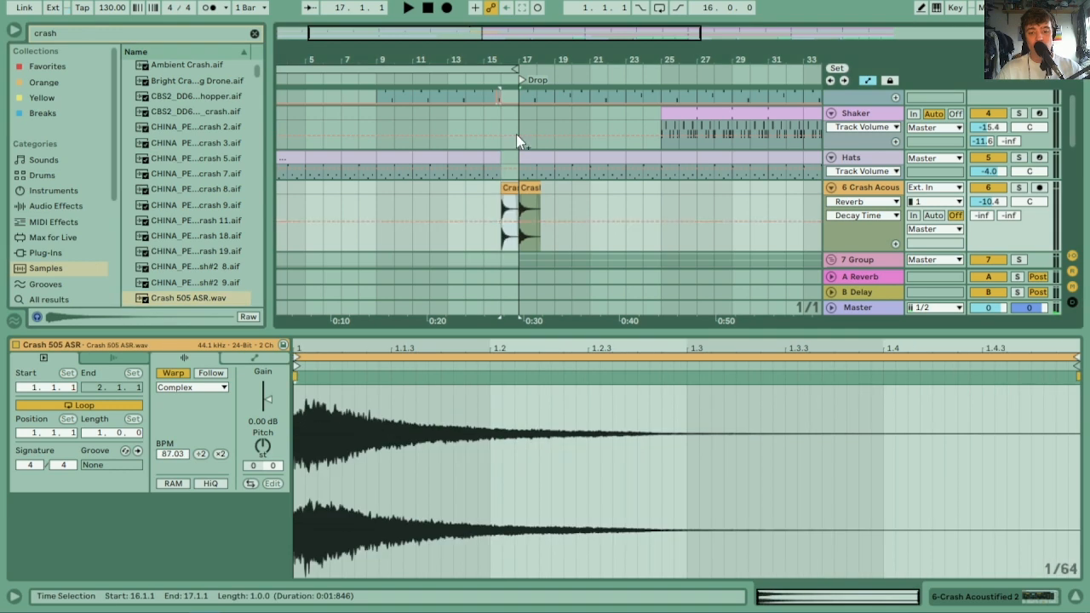
Reverse the Crash 505 ASR clip, trim its loud end while keeping it ending at bar 17, and listen to the result
drag(513, 60, 514, 170)
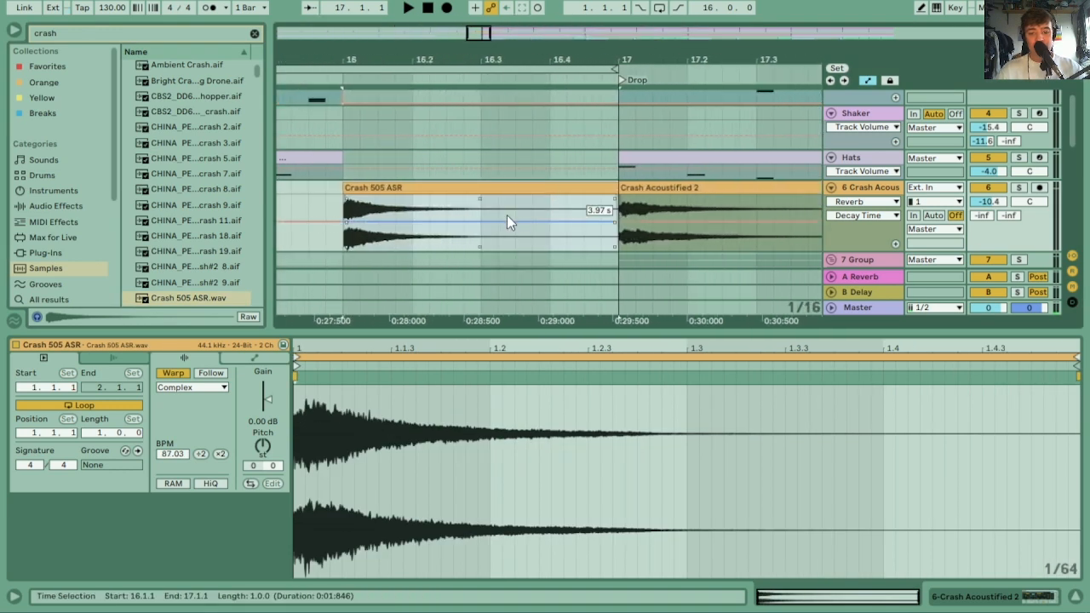
click(250, 484)
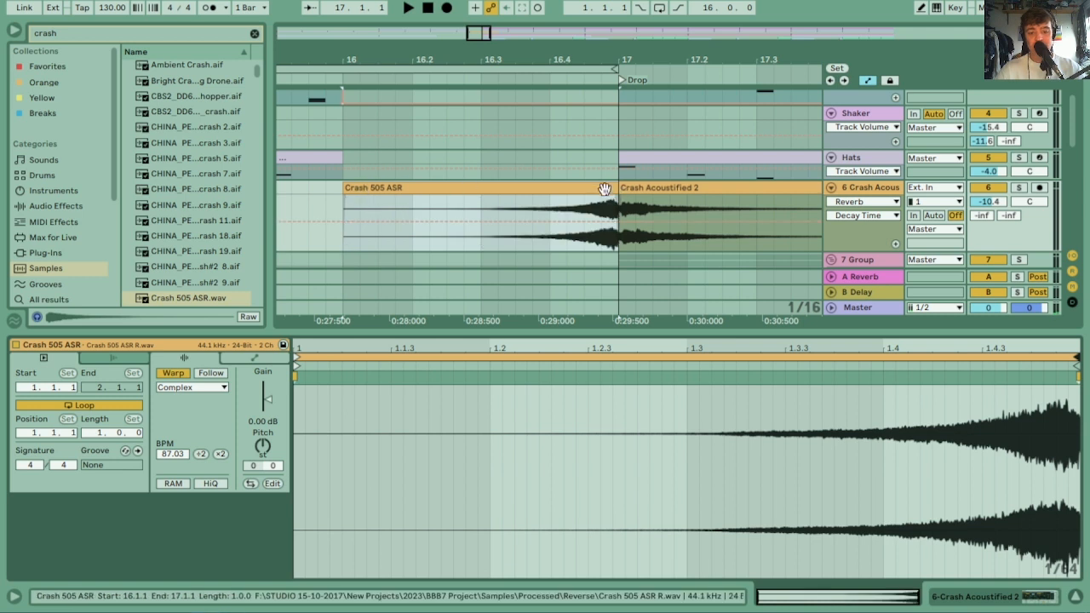
drag(607, 61, 607, 136)
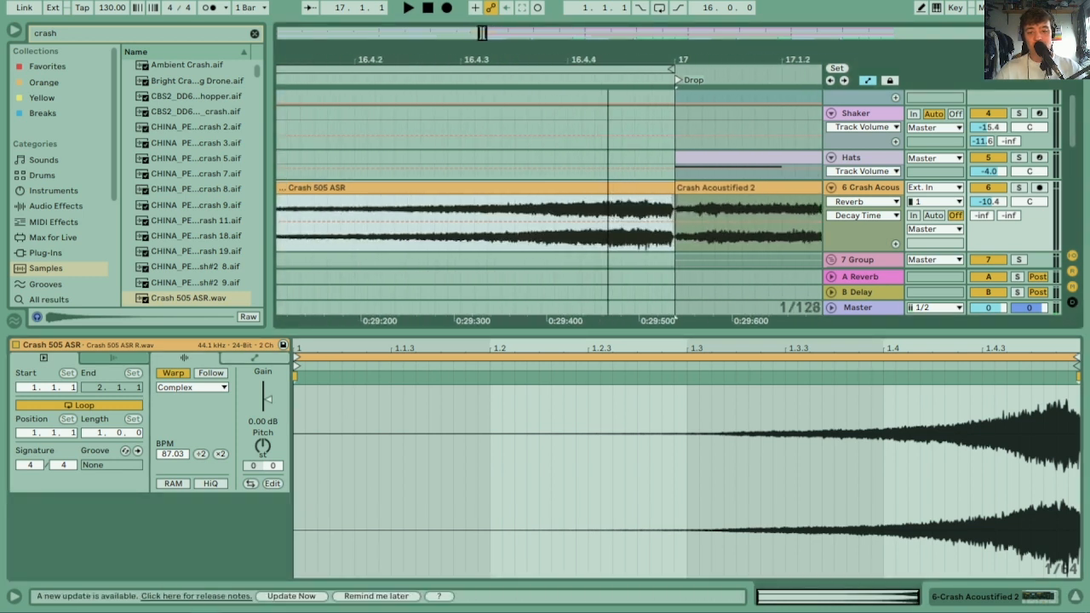
drag(668, 187, 631, 196)
key(space)
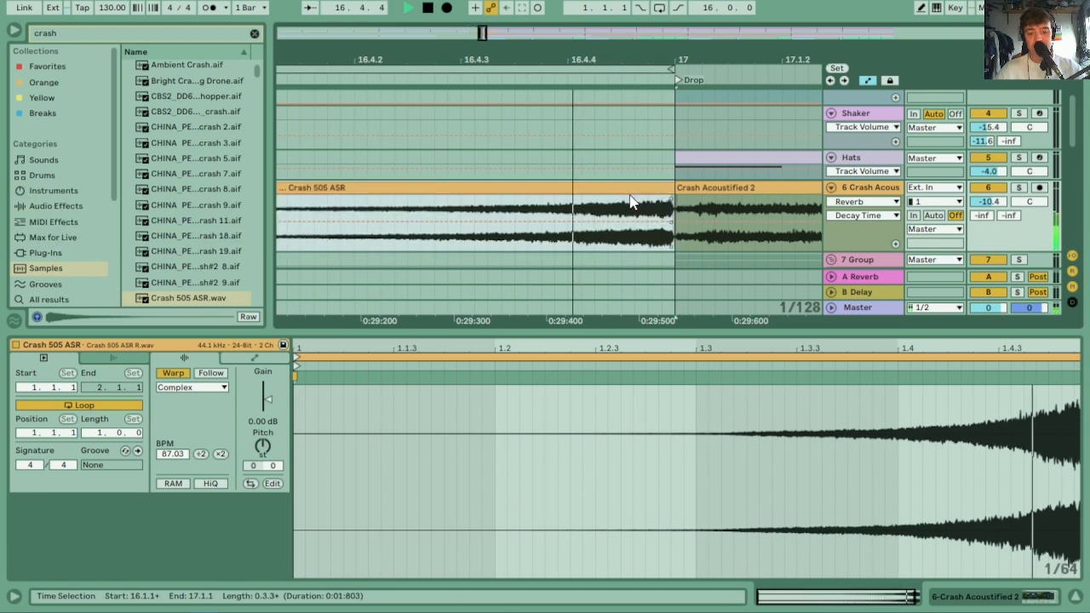
key(space)
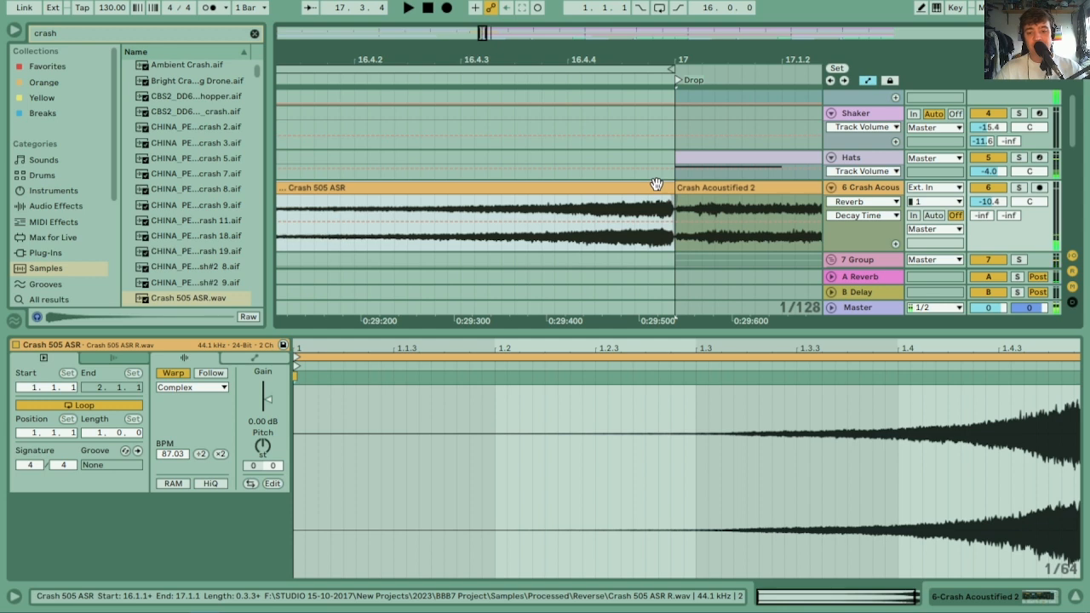
Cut more off the end of the reversed crash in small amounts, keeping it against bar 17 and listening after each cut
drag(670, 186, 649, 184)
key(space)
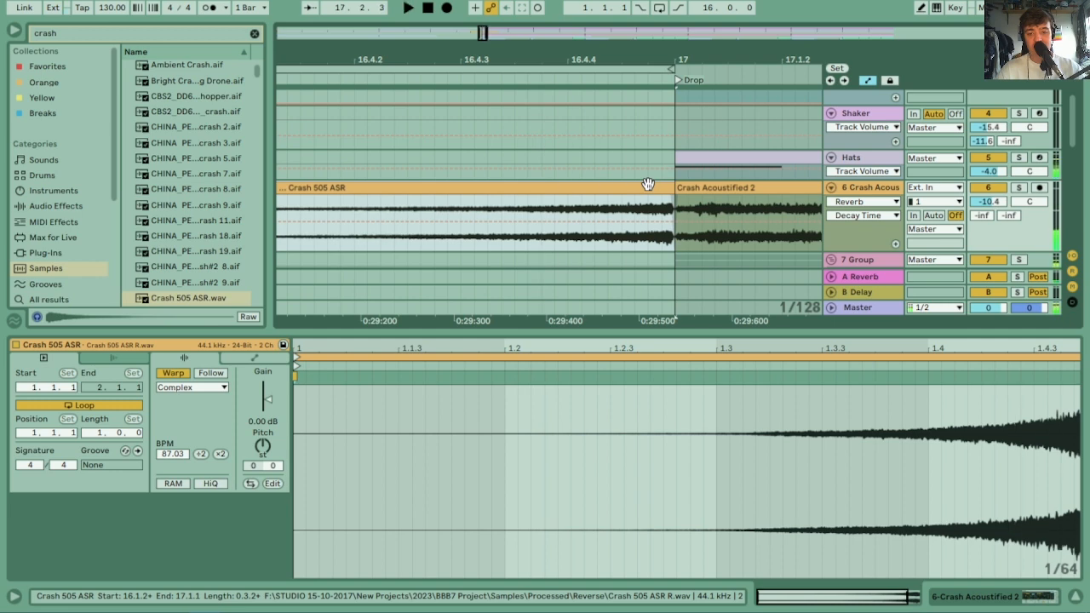
drag(673, 188, 650, 186)
key(space)
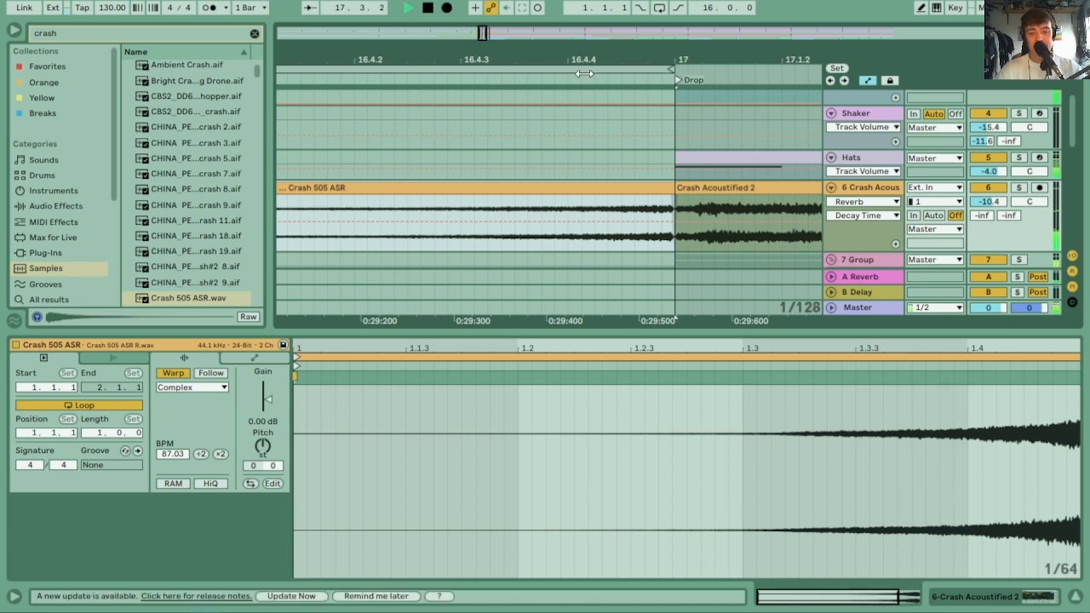
drag(673, 190, 640, 186)
key(space)
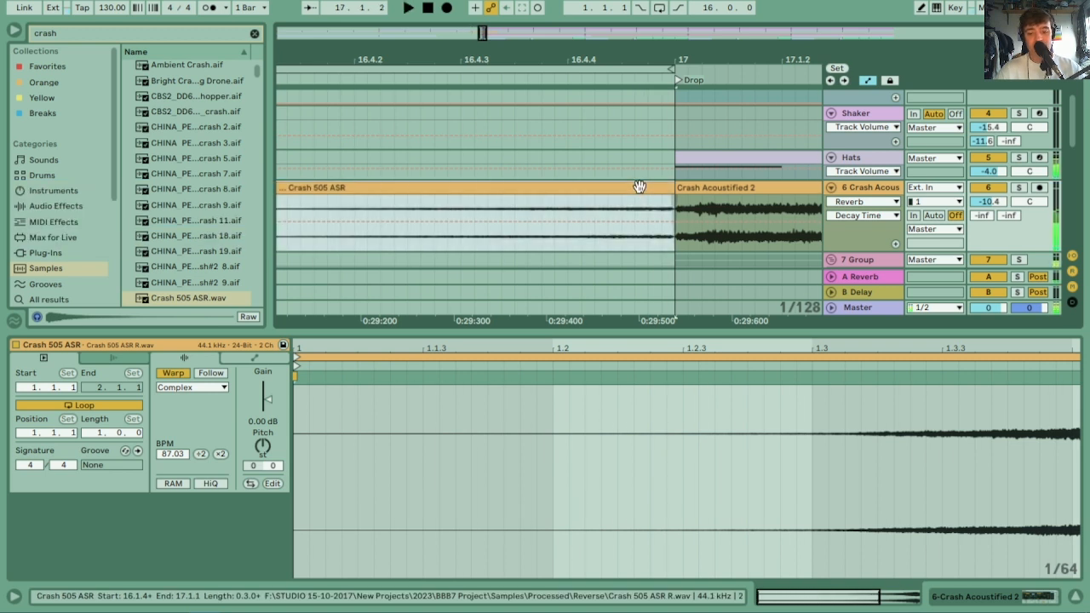
Shorten the reversed Crash 505 ASR clip to span 16.2.2 to 17.1.1 and listen to it run into the drop
drag(672, 188, 629, 186)
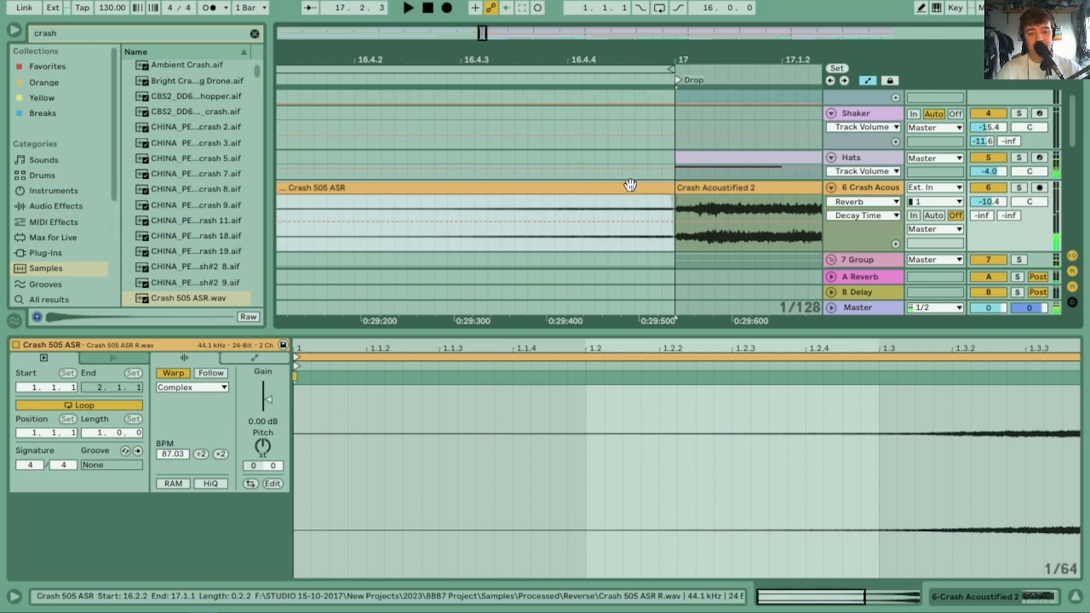
mouse_move(664, 189)
mouse_down()
mouse_move(619, 184)
mouse_move(644, 187)
mouse_up()
key(space)
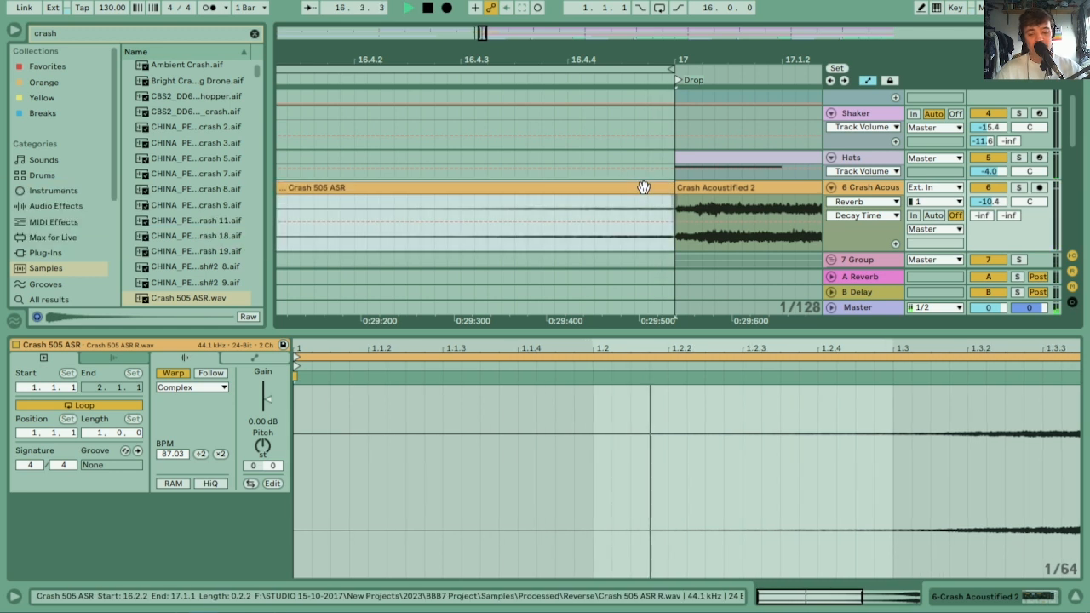
drag(547, 60, 547, 12)
key(space)
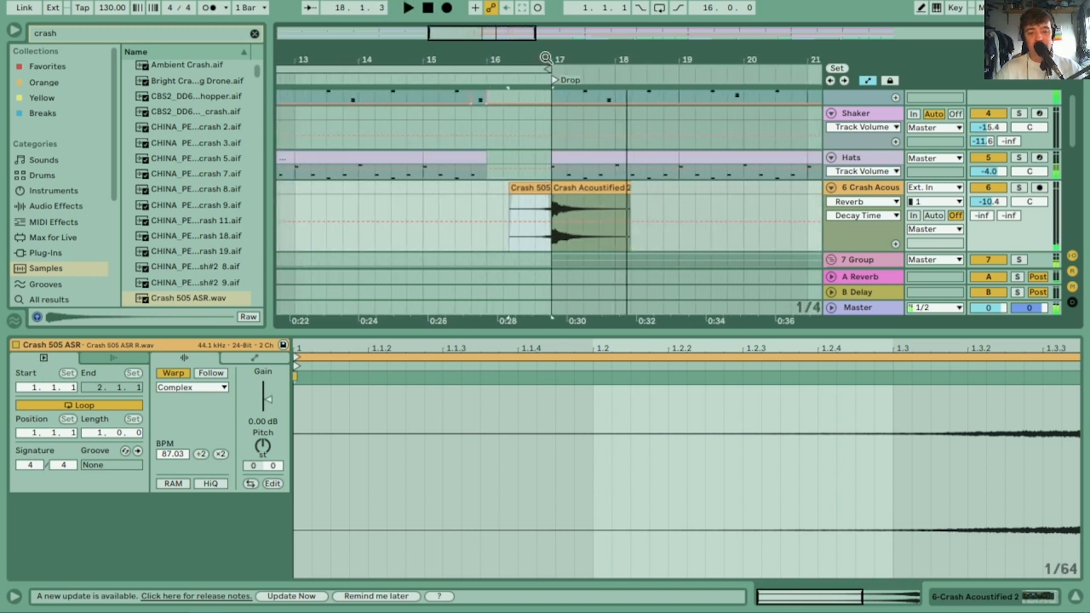
Listen to the intro-to-drop transition in the full mix from bar 13 through the opening bars of the drop
click(421, 192)
key(space)
key(space)
key(space)
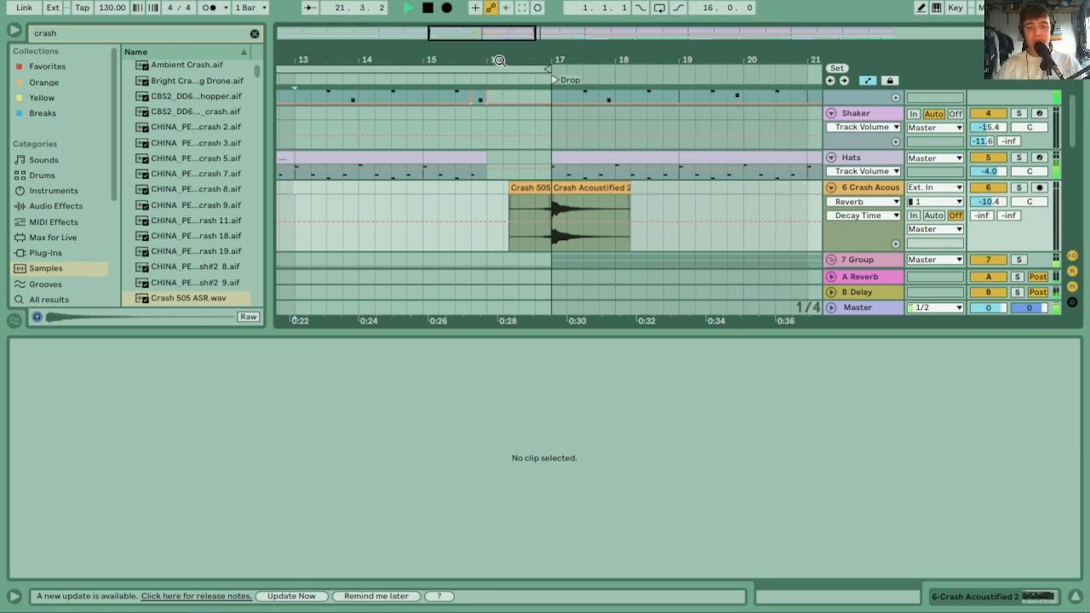
drag(496, 61, 424, 58)
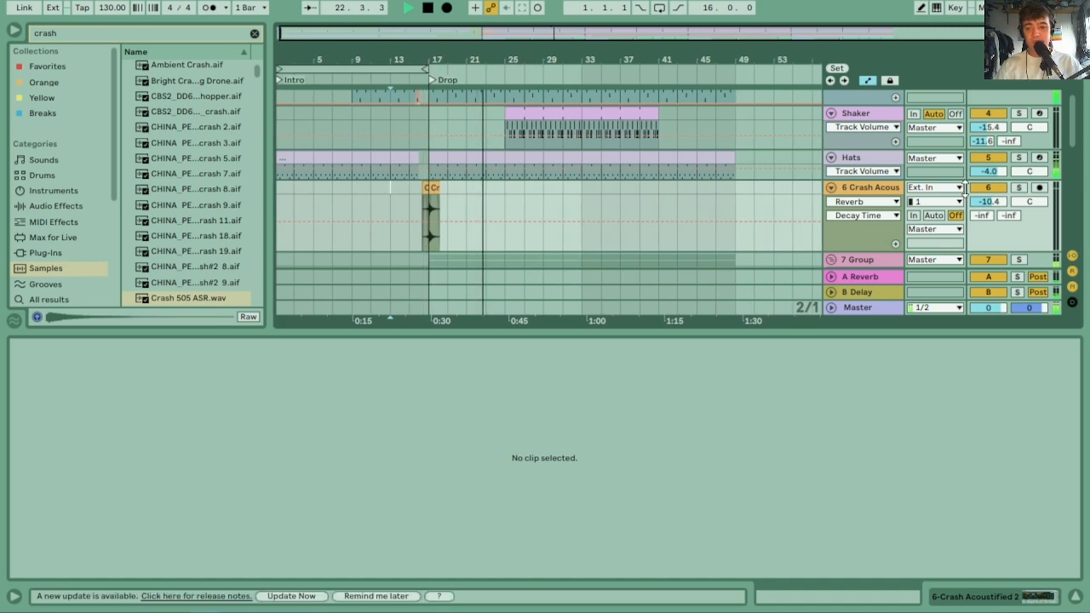
Add an EQ Eight at the end of the Grand Piano track's effect chain
drag(1075, 123, 1087, 172)
click(867, 171)
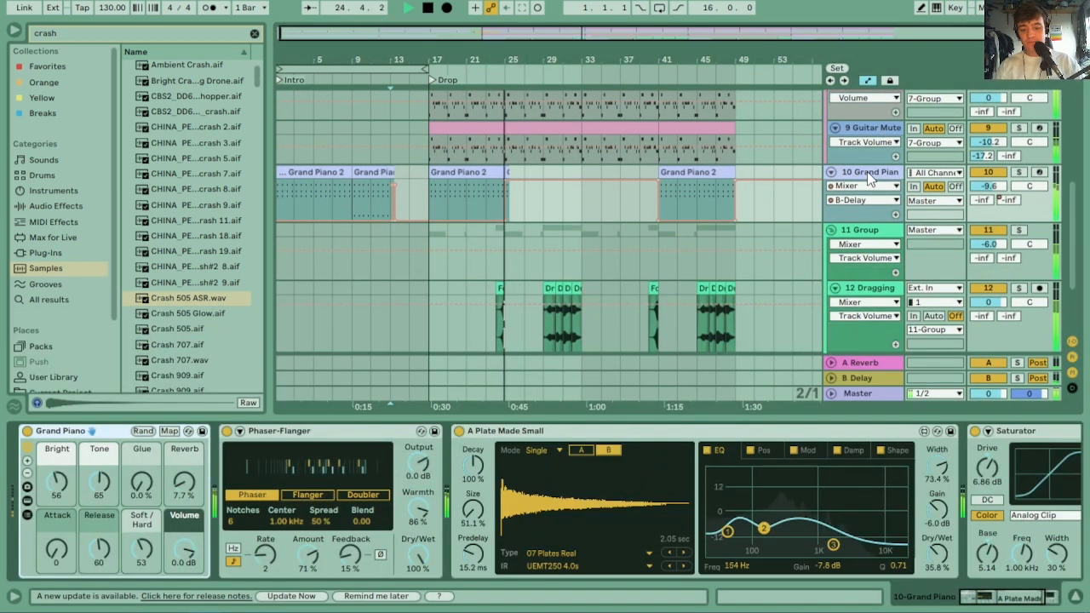
drag(991, 601, 969, 601)
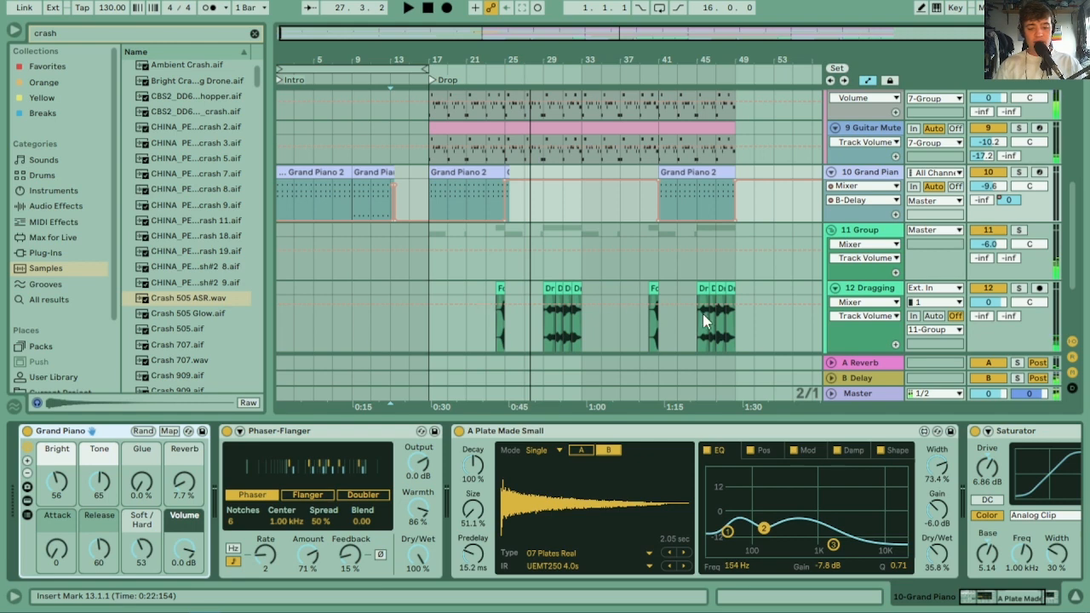
click(254, 33)
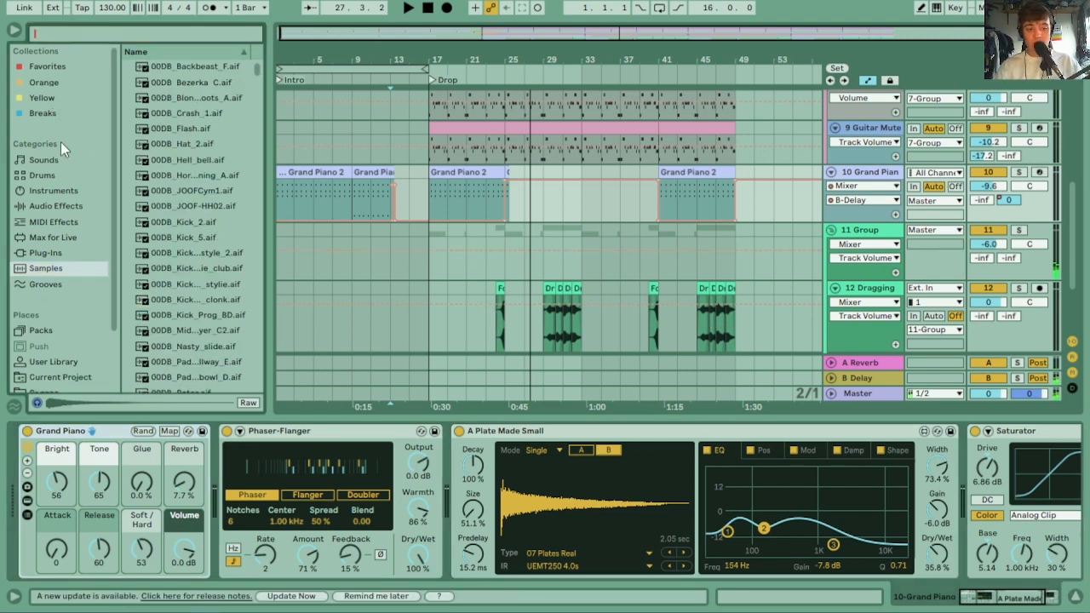
click(58, 191)
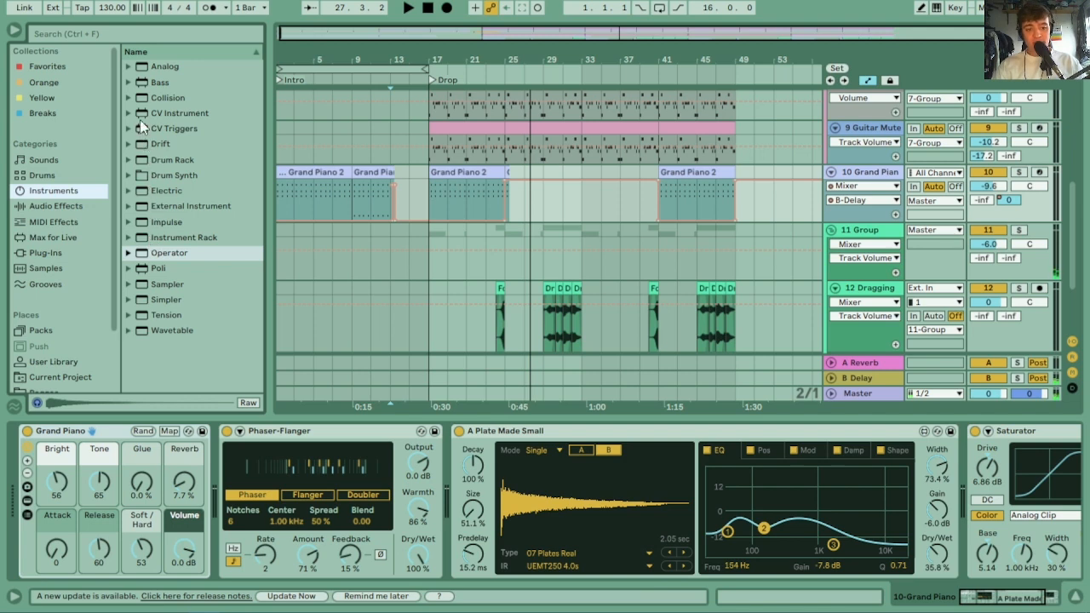
click(50, 207)
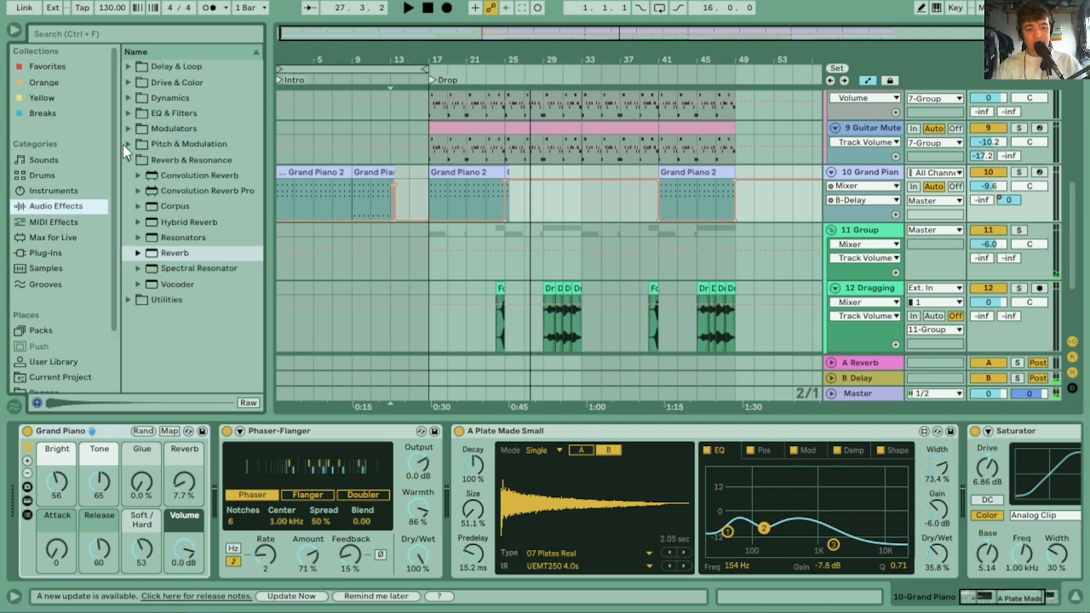
click(150, 114)
click(176, 161)
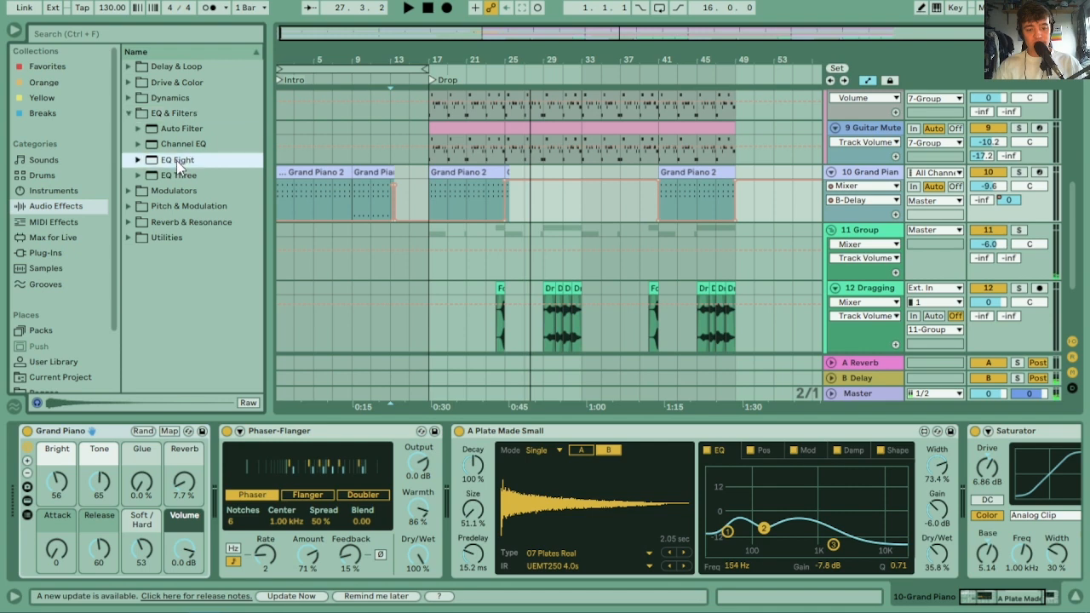
drag(456, 173, 456, 183)
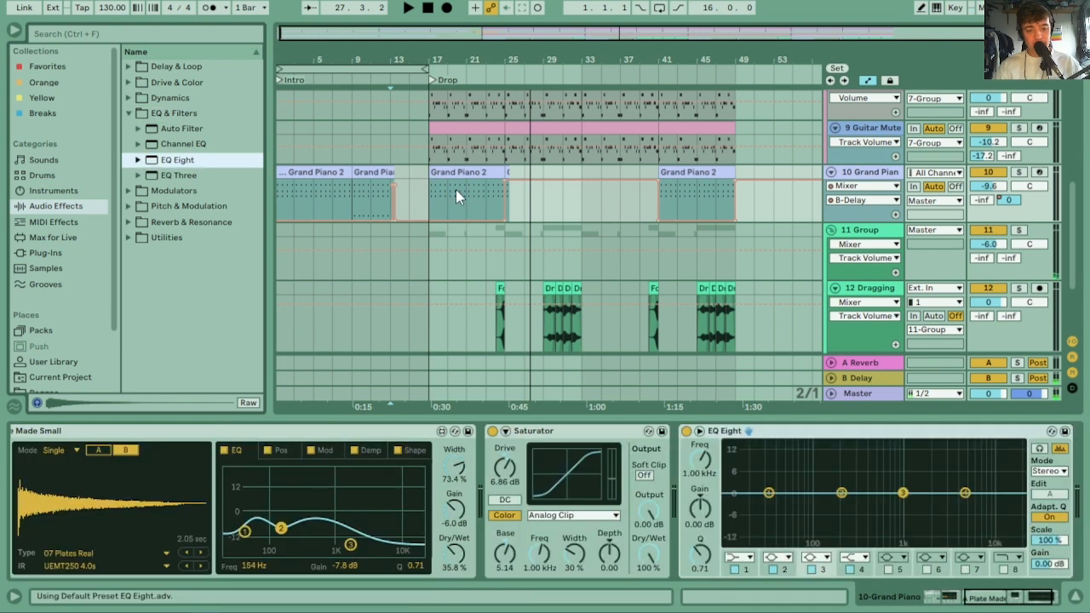
Play the Grand Piano clip from bar 17 and examine its frequency content in the enlarged EQ Eight display
click(452, 174)
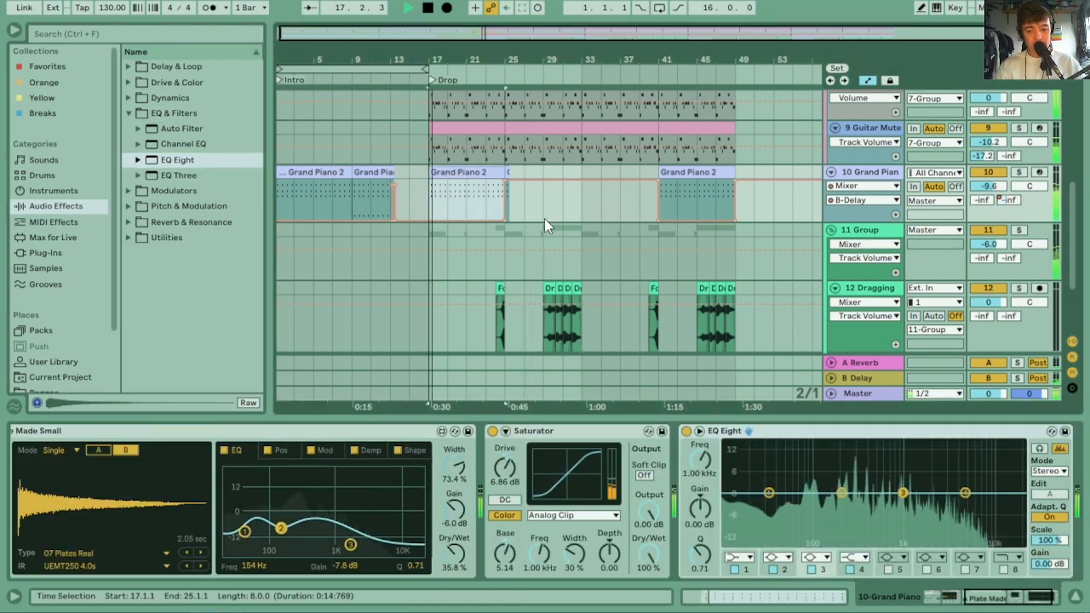
double_click(802, 456)
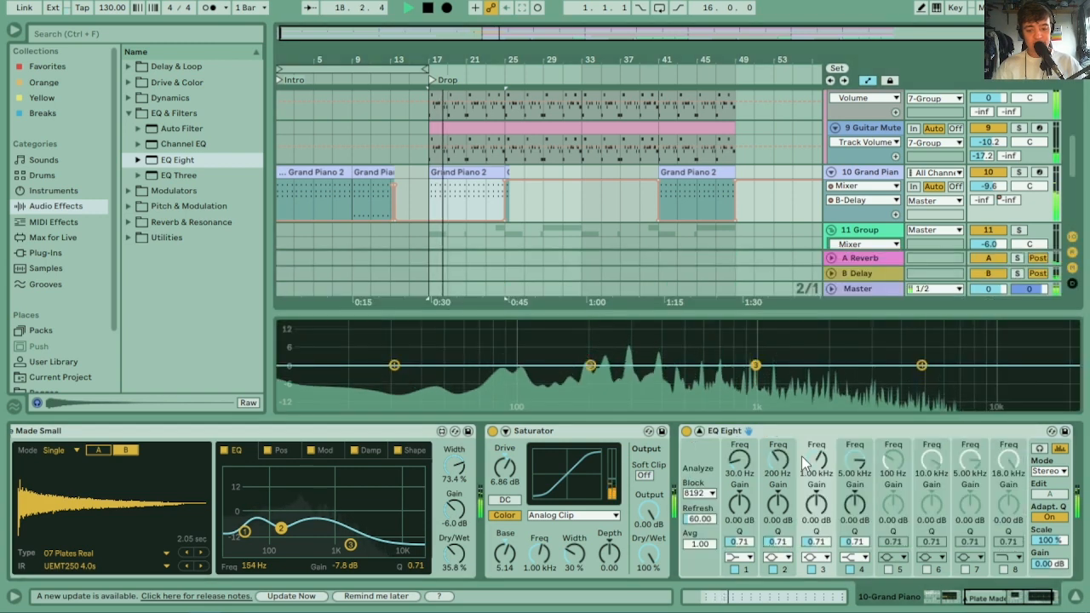
drag(575, 314, 577, 73)
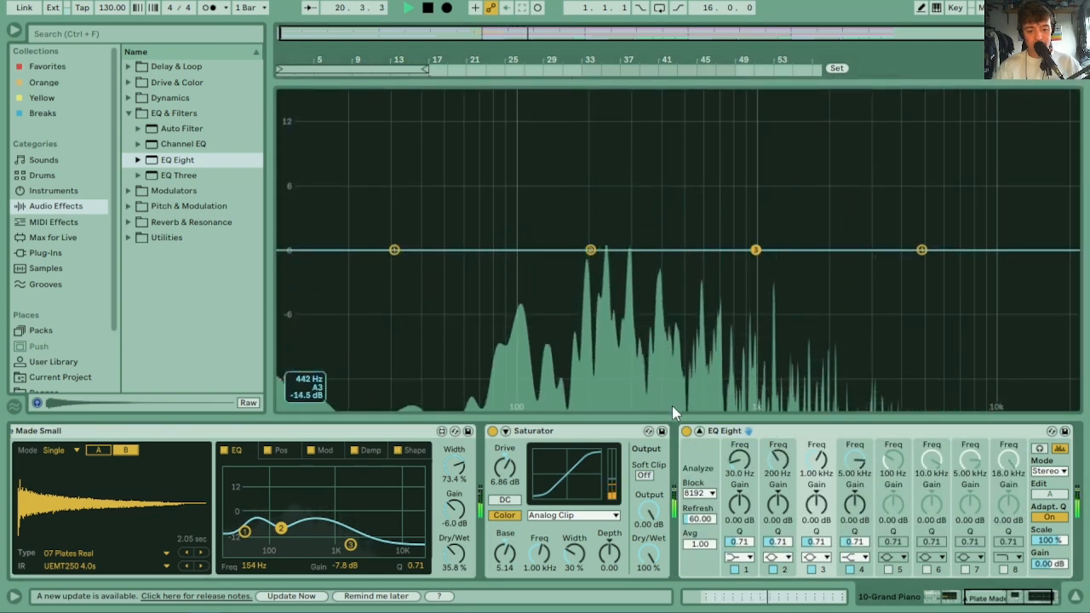
key(space)
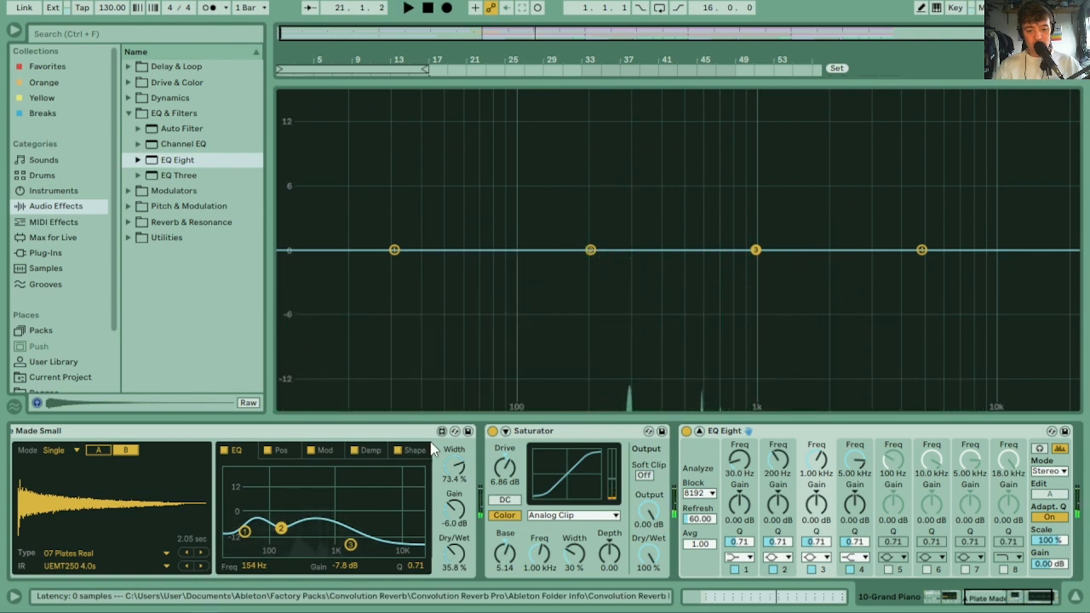
Change EQ Eight band 1 on the Grand Piano to a low cut and set its frequency to 18.4 Hz
click(739, 557)
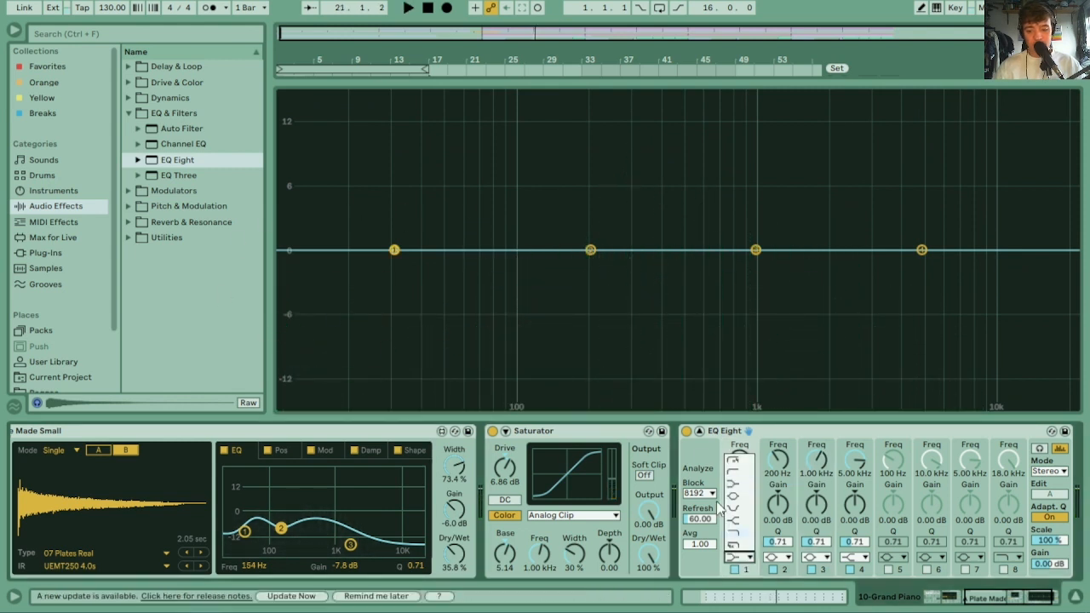
click(737, 471)
drag(397, 288, 345, 287)
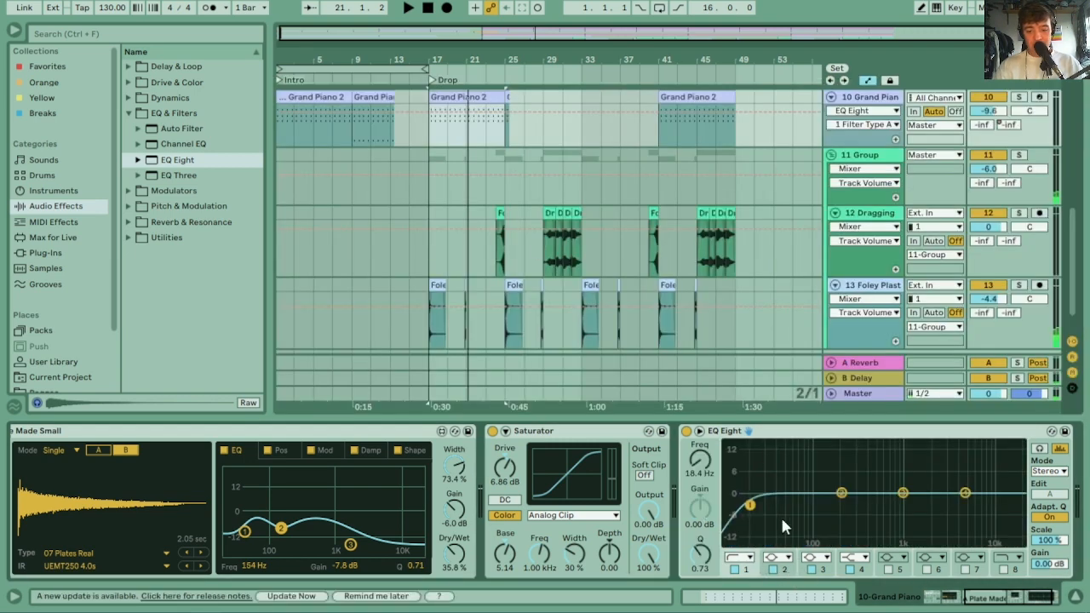
Automate the piano's band 1 low-cut frequency to ramp up just before bar 17 and hold at 117 Hz through the drop
click(707, 461)
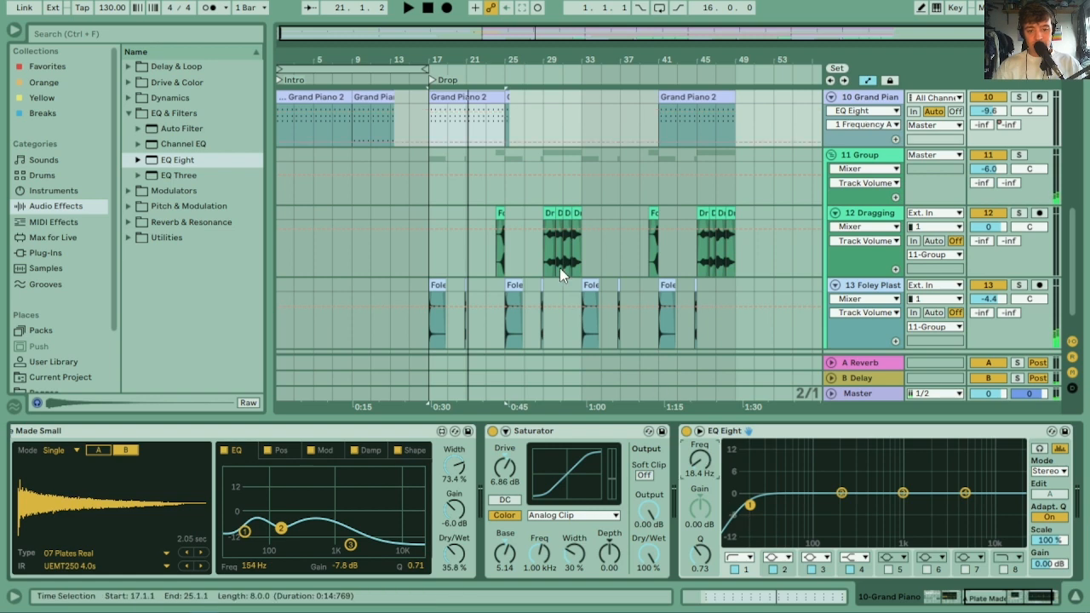
drag(427, 57, 366, 136)
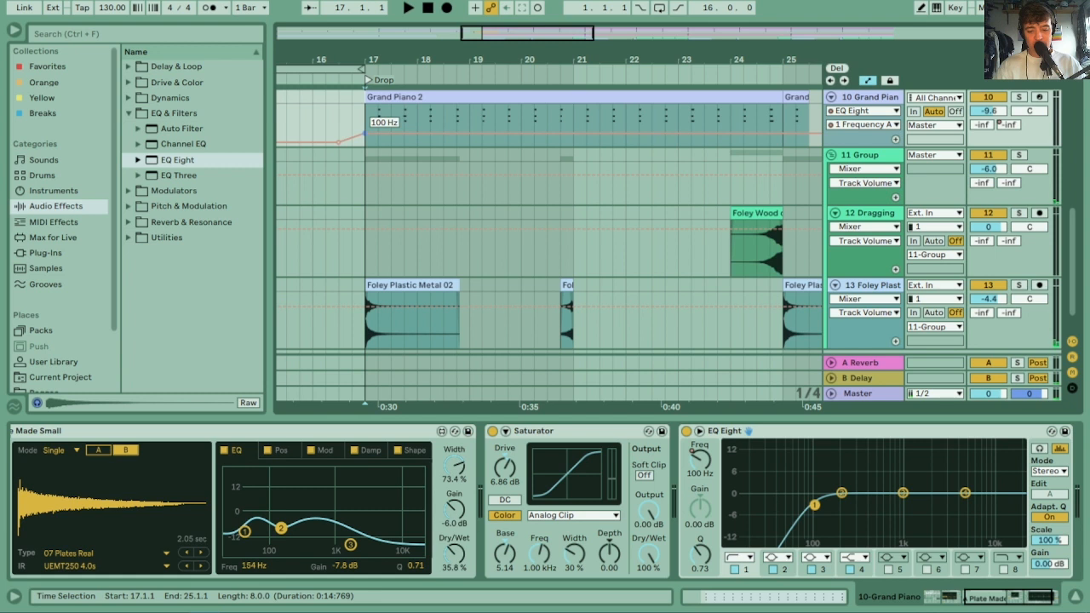
click(418, 97)
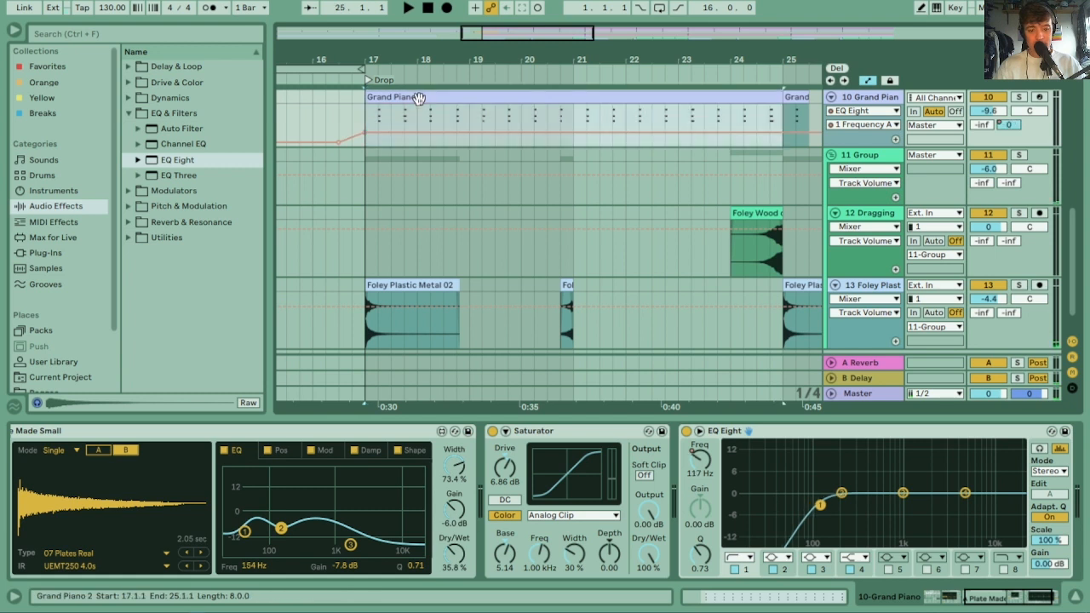
Solo the Grand Piano and raise its low-cut automation in the drop to 185 Hz while listening
click(1019, 97)
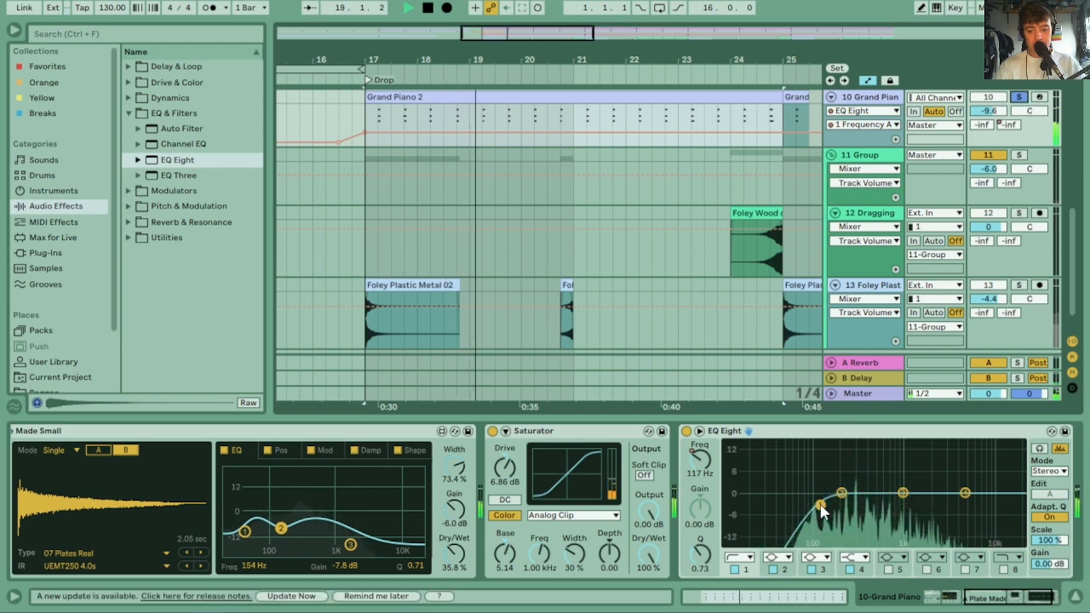
drag(366, 129, 365, 125)
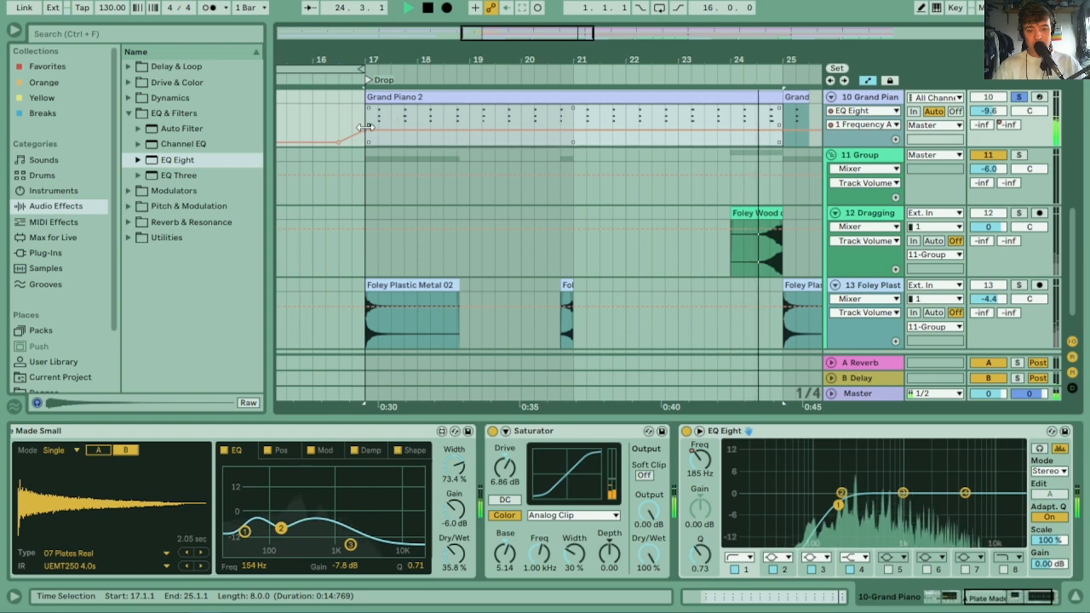
Compare the soloed piano in the intro from bar 9 with the low-cut piano in the drop from bar 17
drag(436, 66, 442, 57)
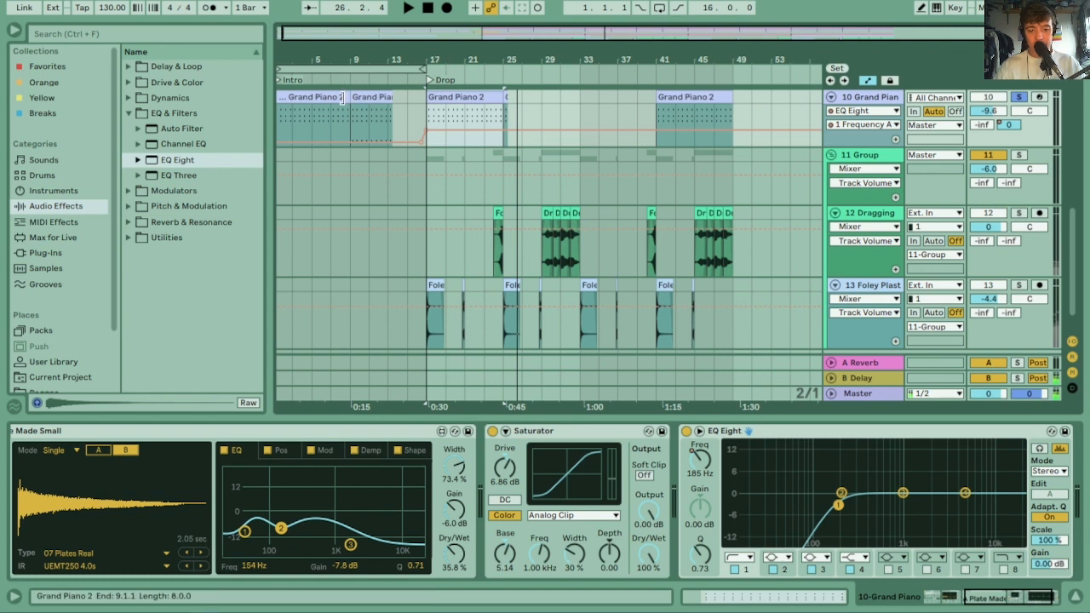
click(357, 97)
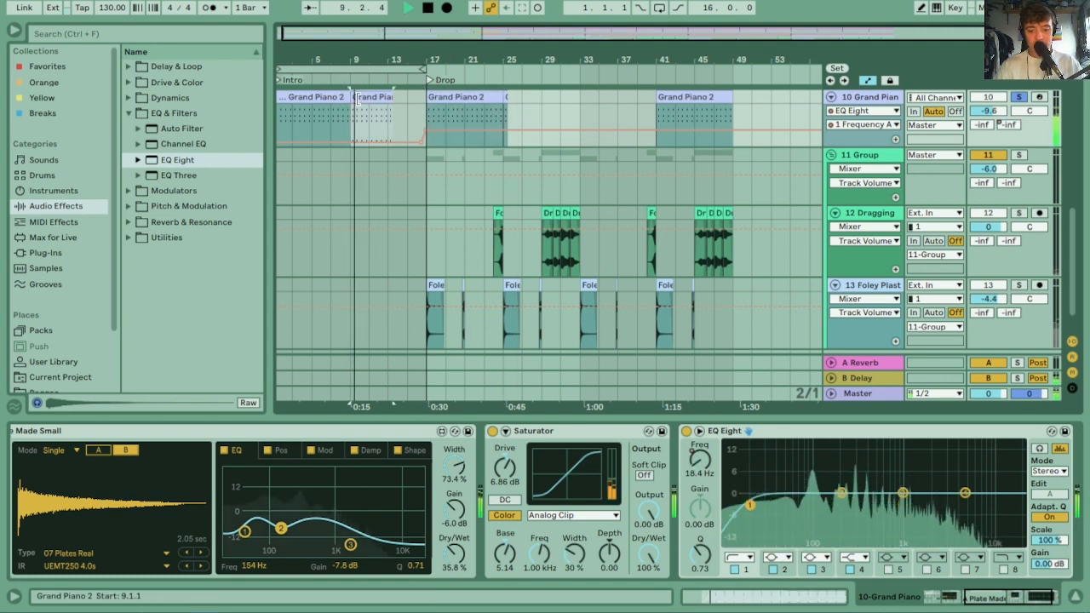
click(461, 97)
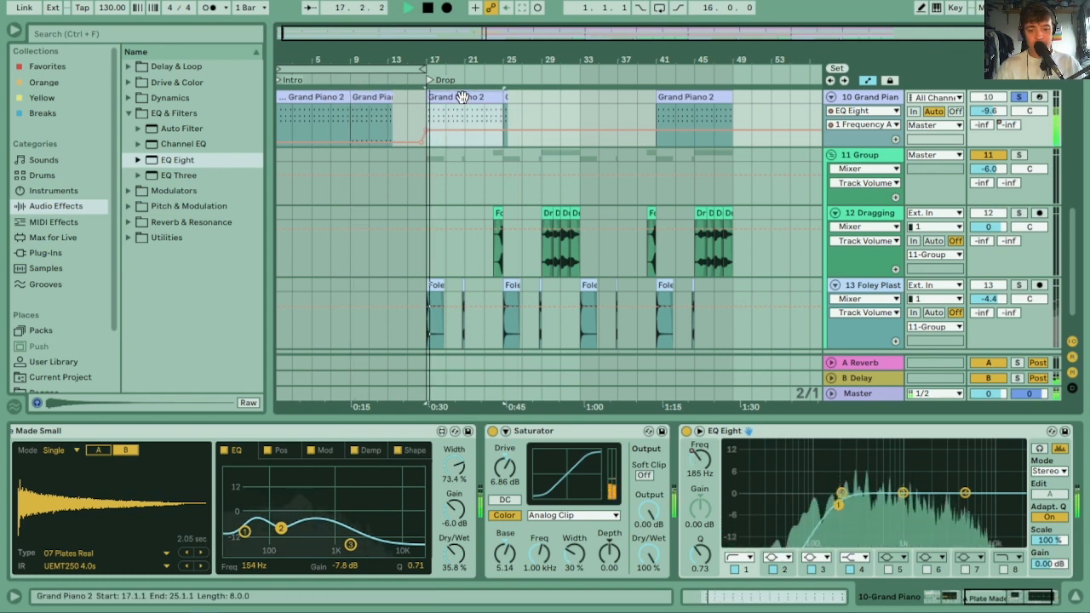
Unsolo the Grand Piano and listen to the drop in the full mix past bar 25
click(1020, 98)
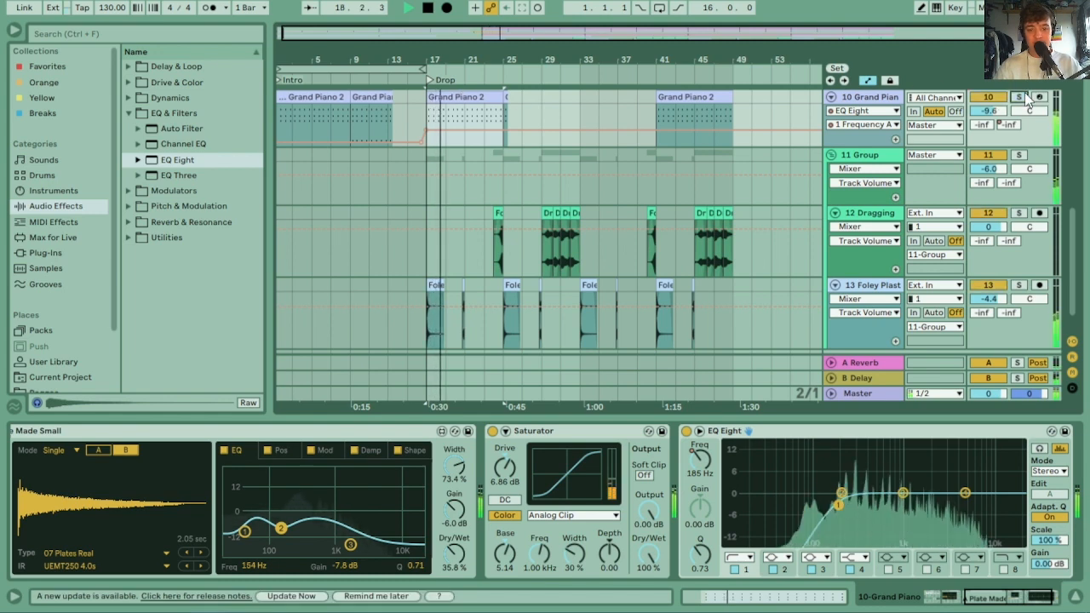
drag(486, 59, 603, 61)
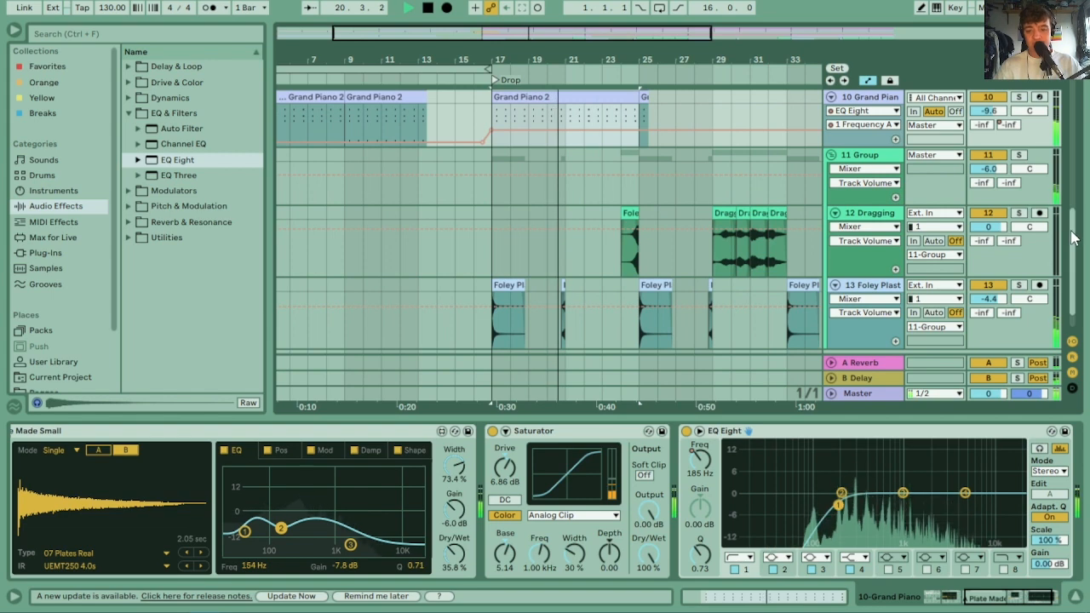
scroll(1083, 200, down, 2)
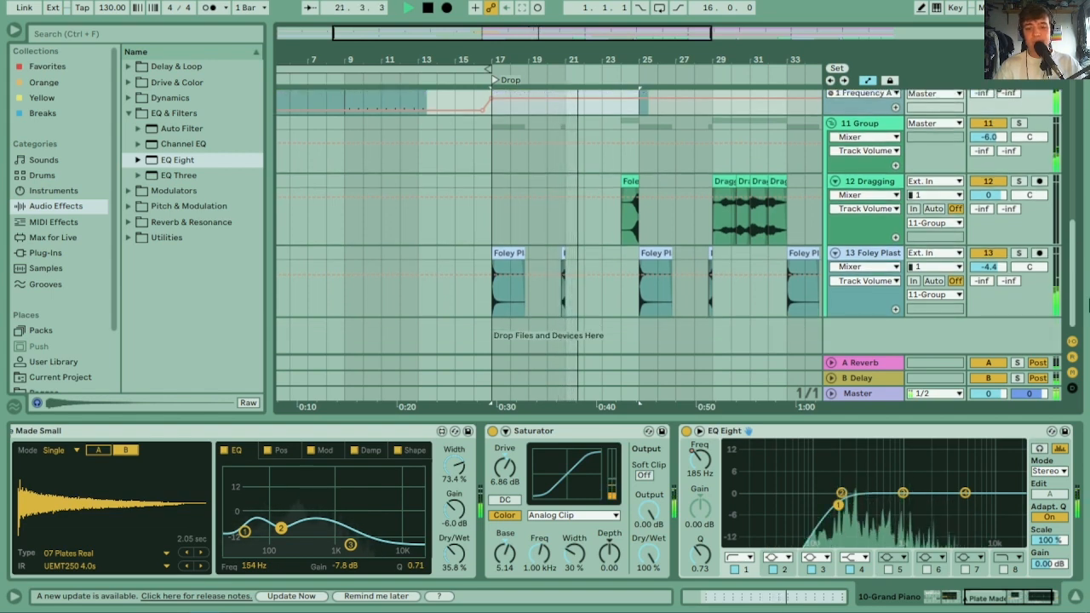
scroll(1086, 307, up, 5)
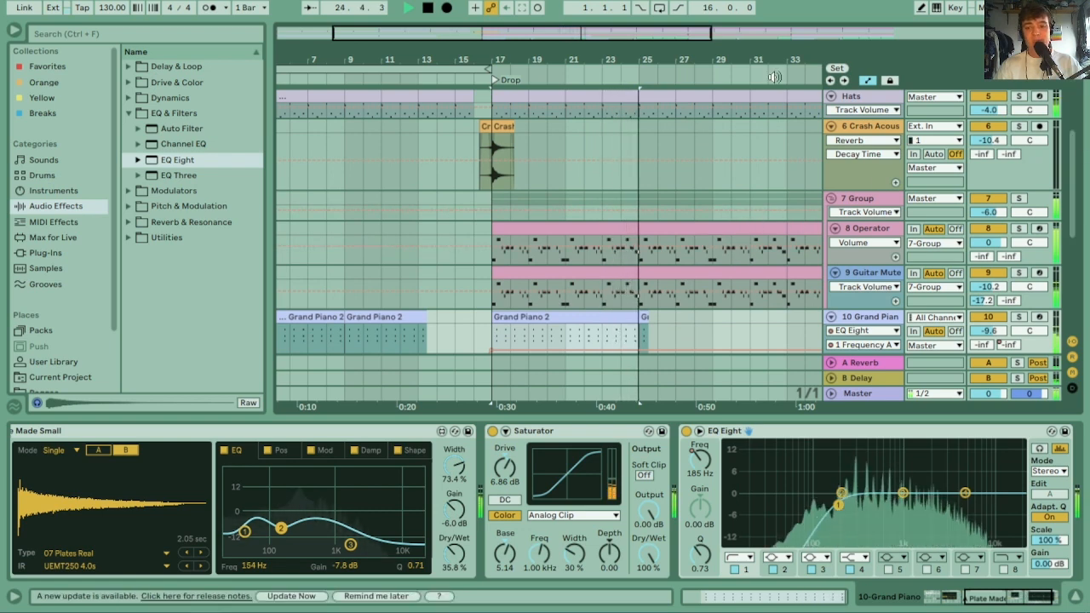
drag(774, 54, 474, 54)
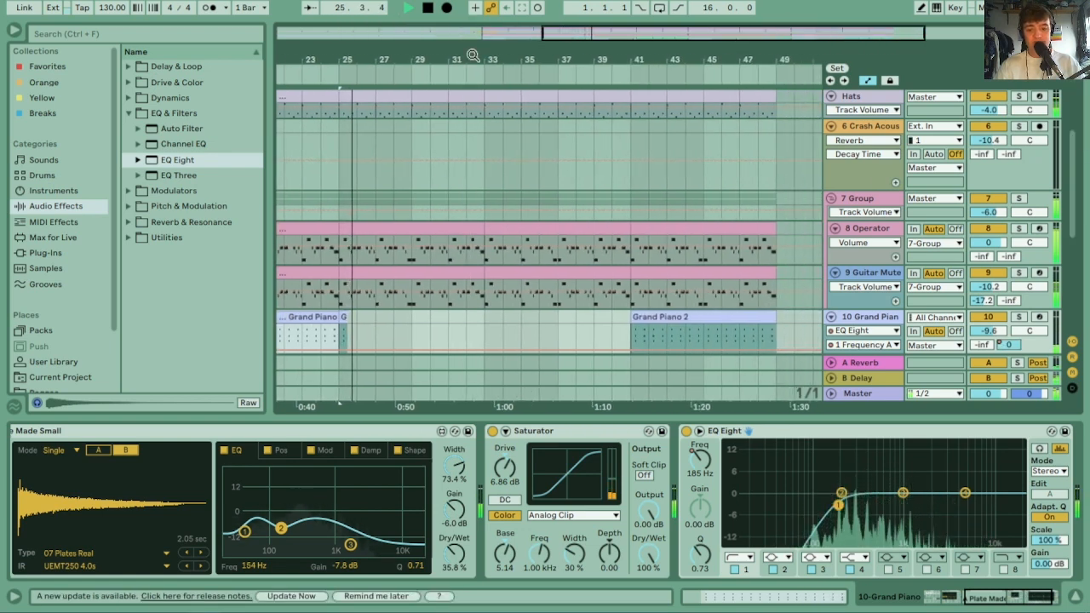
Solo the 7 Group, play the Operator clip from bar 33 and check the Operator device's volume
click(541, 224)
double_click(541, 224)
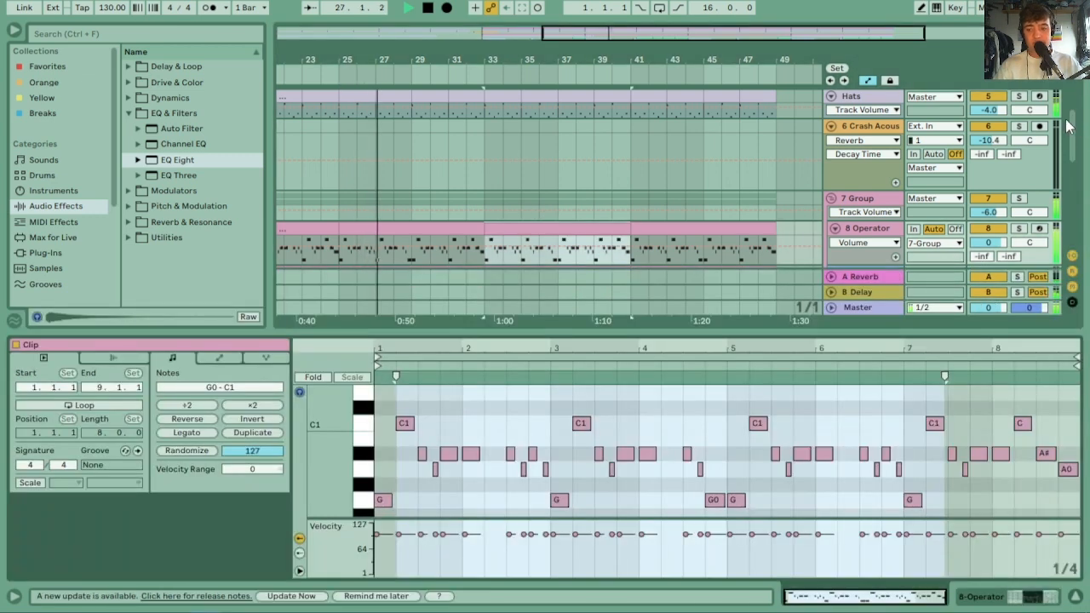
scroll(1078, 162, down, 4)
scroll(1078, 158, up, 3)
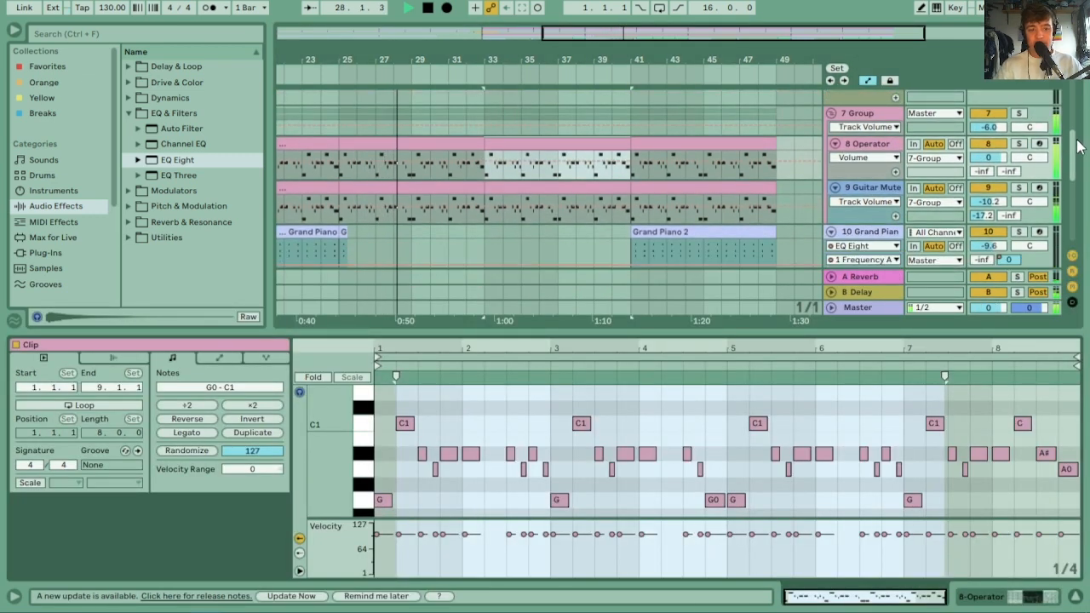
click(1021, 113)
key(space)
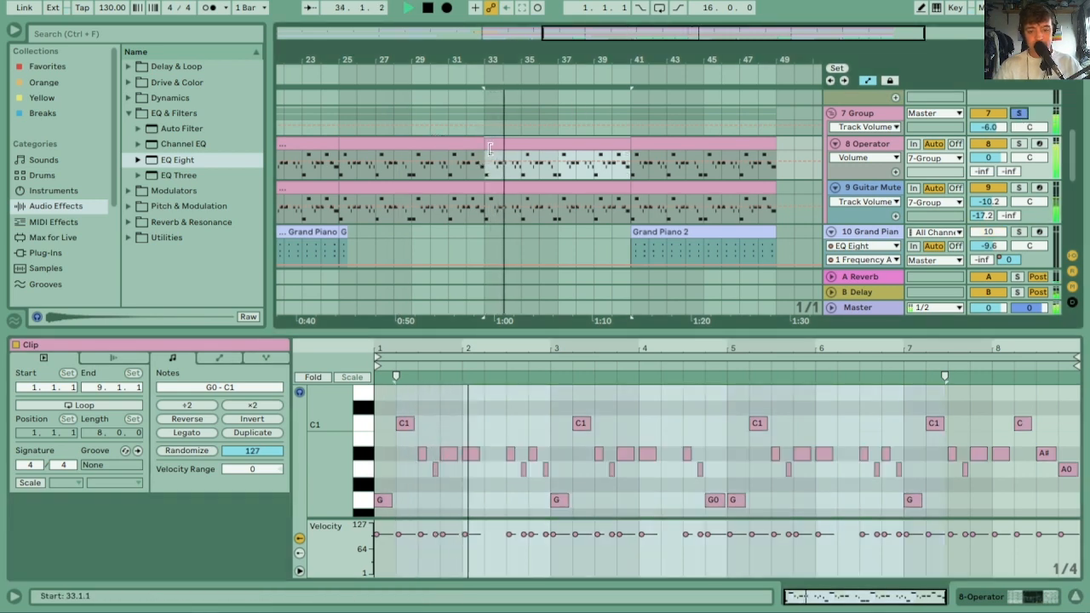
mouse_move(432, 60)
mouse_down()
mouse_move(560, 60)
mouse_move(422, 60)
mouse_move(452, 57)
mouse_up()
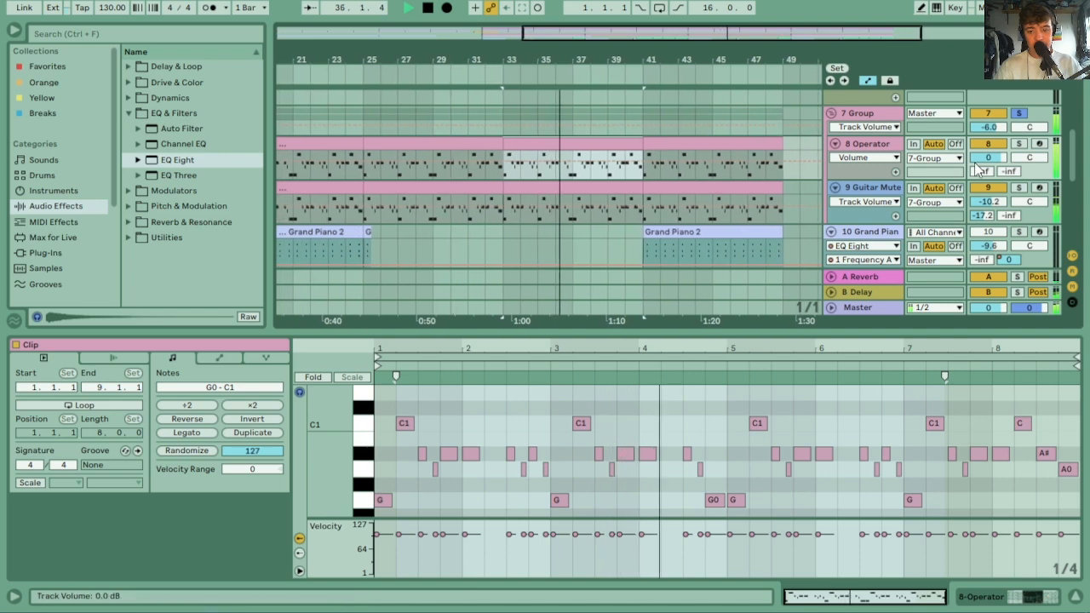
click(891, 145)
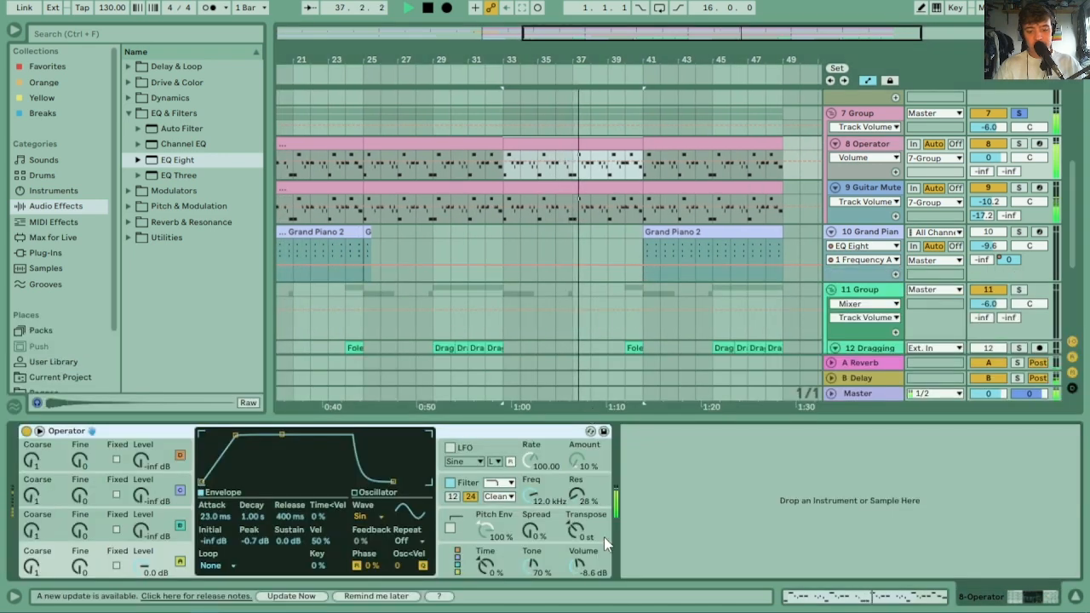
mouse_move(582, 564)
mouse_down()
mouse_move(582, 546)
mouse_move(581, 564)
mouse_up()
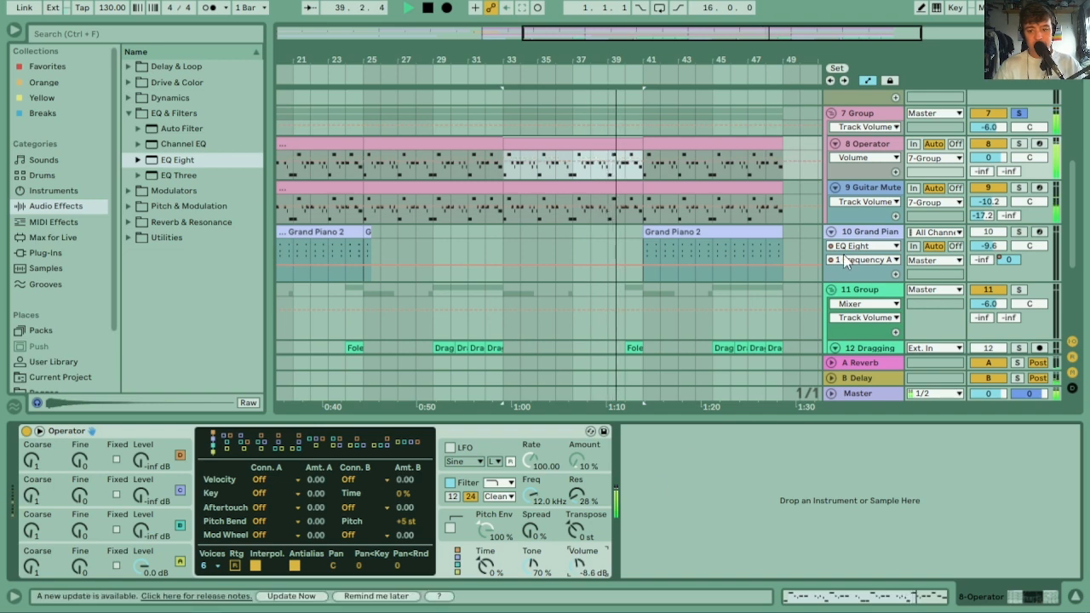
Set the Guitar Mute track's volume to -8.2 dB while the soloed group plays
click(880, 188)
drag(992, 202, 992, 201)
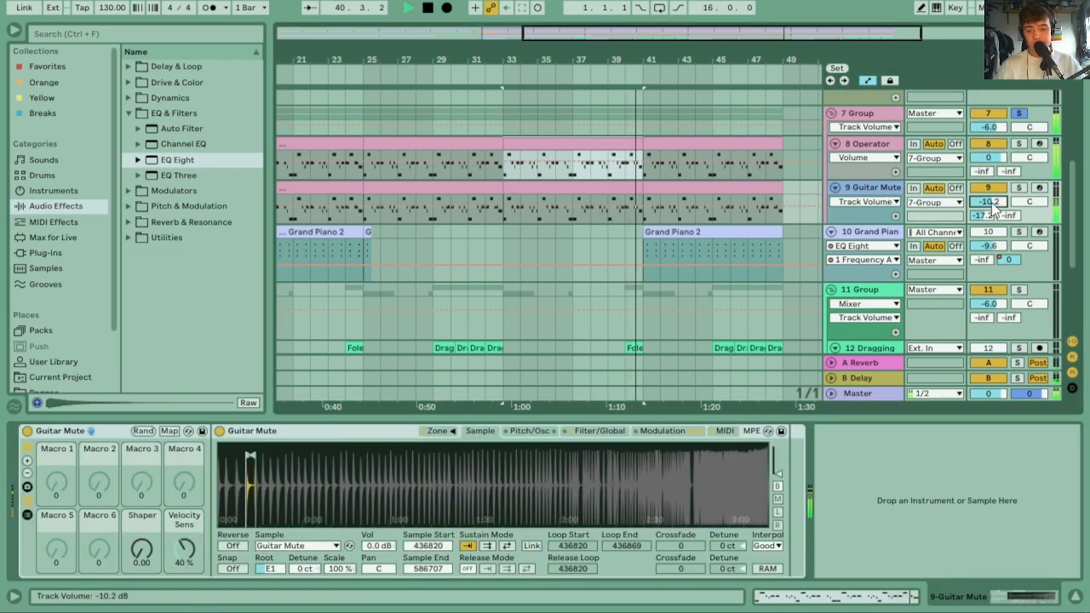
scroll(991, 202, up, 1)
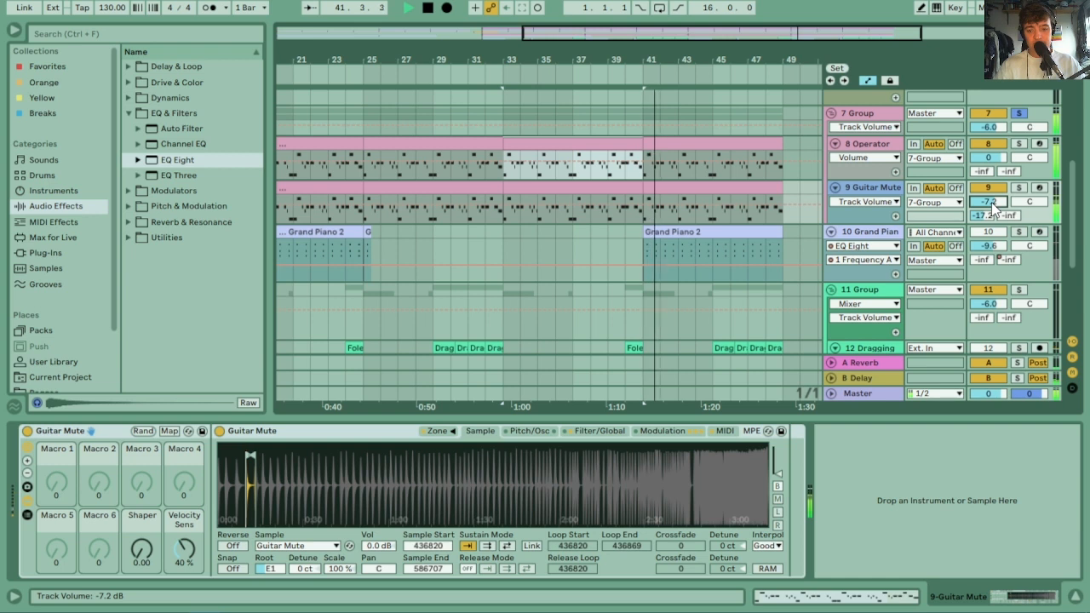
scroll(992, 202, down, 1)
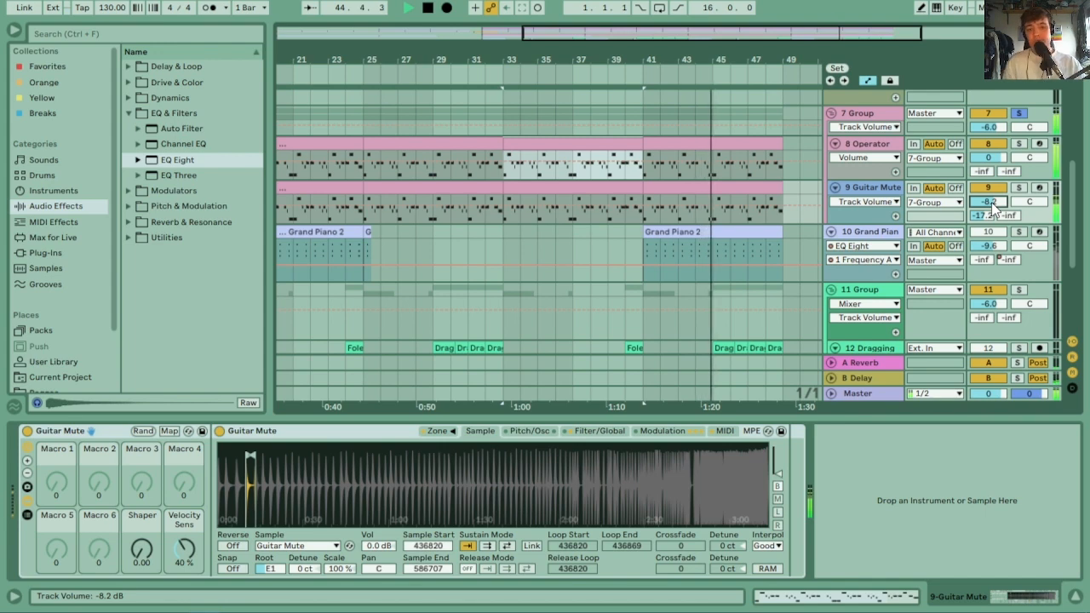
Move the first C1 note from beat 1.2 to beat 1.3 in the Operator clip that starts at bar 33
key(space)
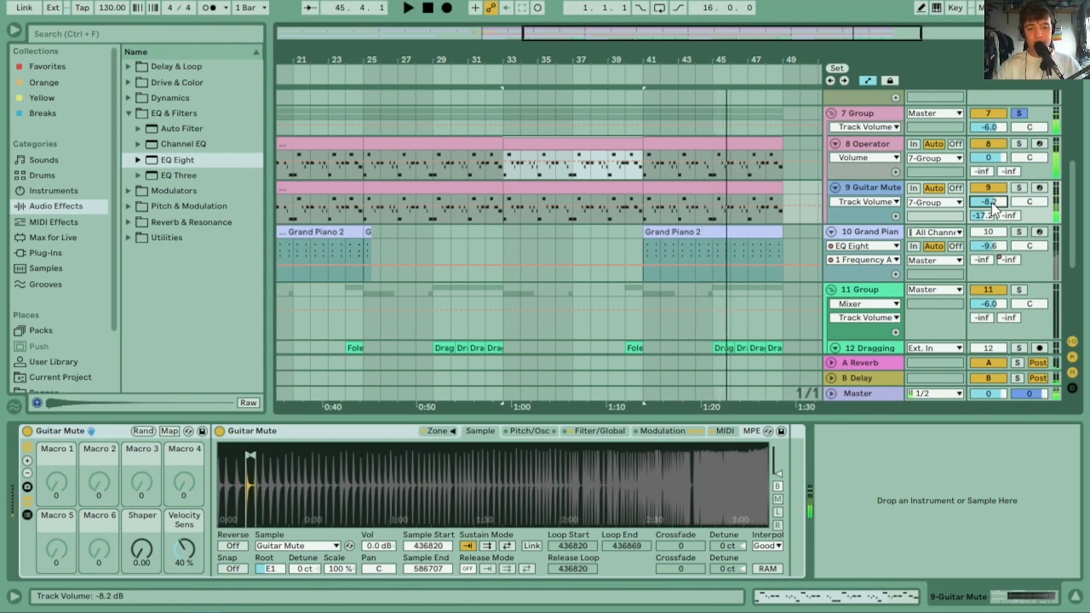
double_click(518, 166)
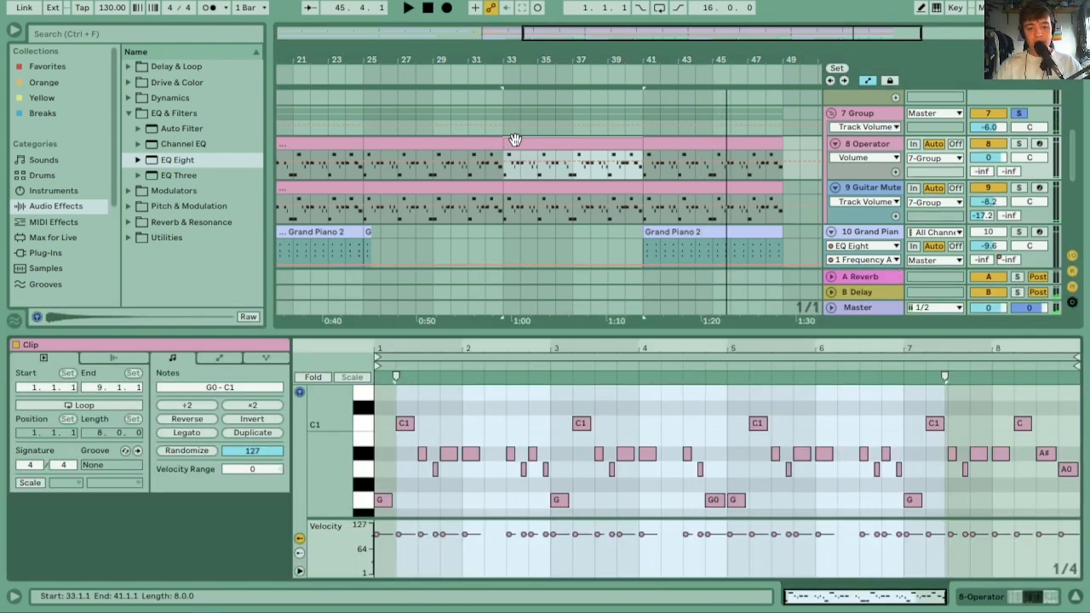
drag(517, 49, 517, 332)
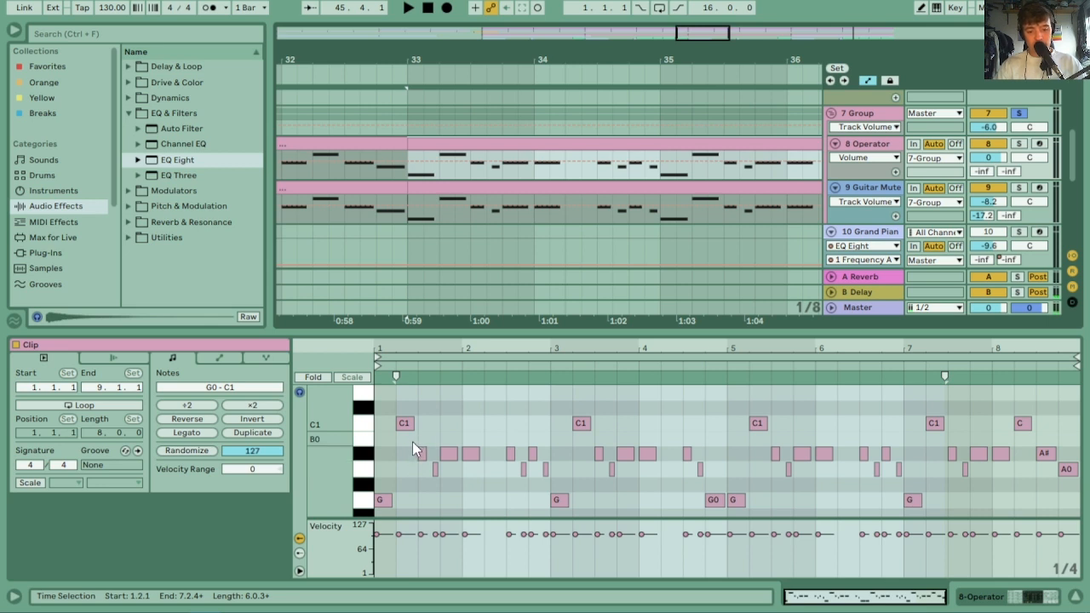
drag(446, 346, 699, 464)
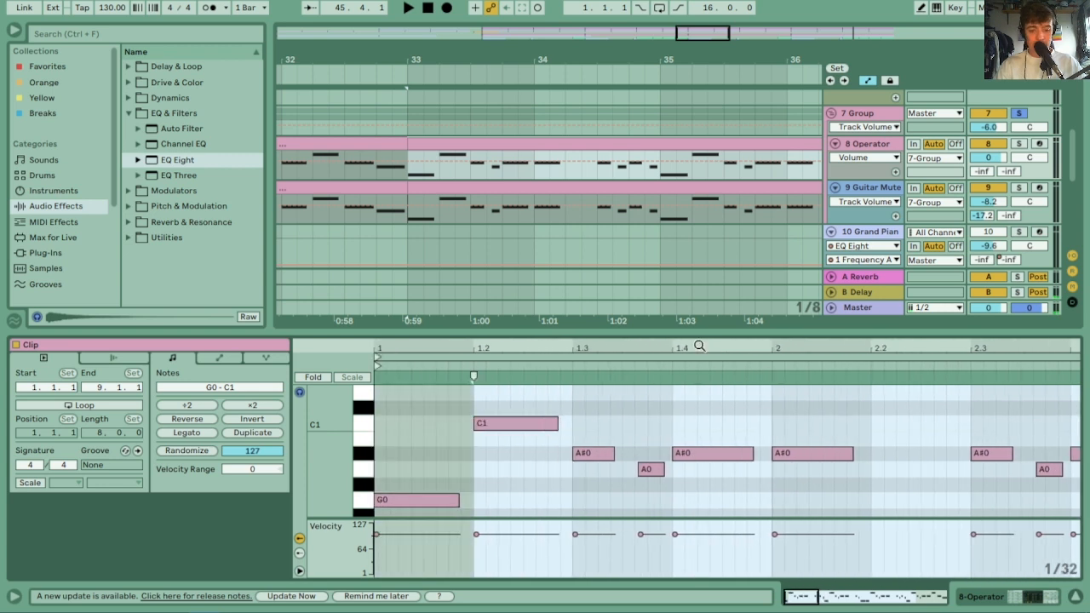
click(511, 422)
key(Right)
key(Right)
key(Right)
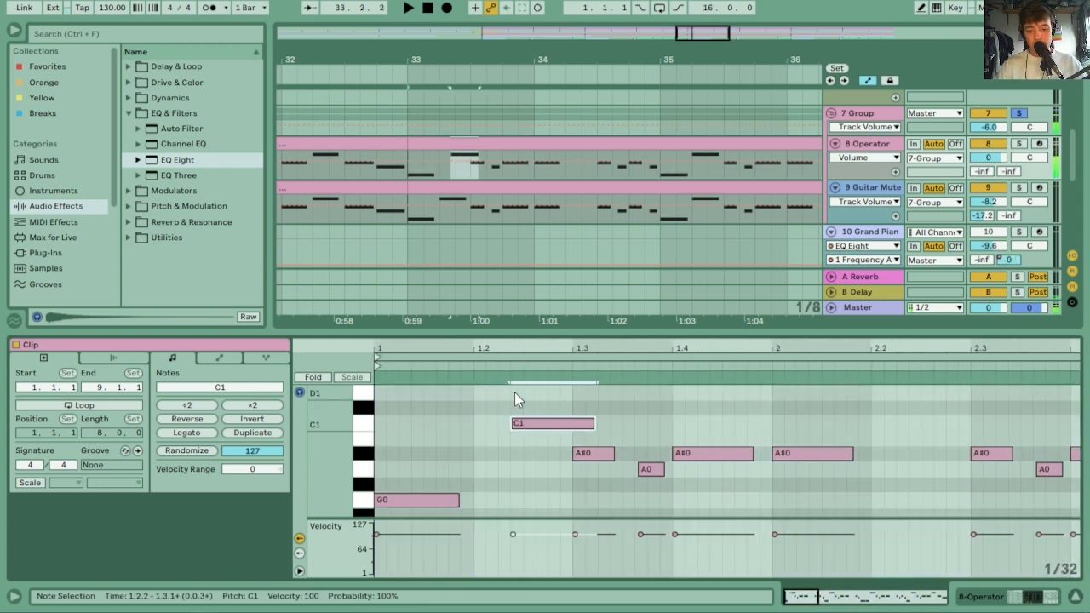
key(Right)
key(Right)
key(Right)
key(Right)
key(Right)
Delete the A#0 notes at beats 1.4 and 2.1 from the Operator clip
click(591, 477)
drag(621, 488, 858, 423)
key(Delete)
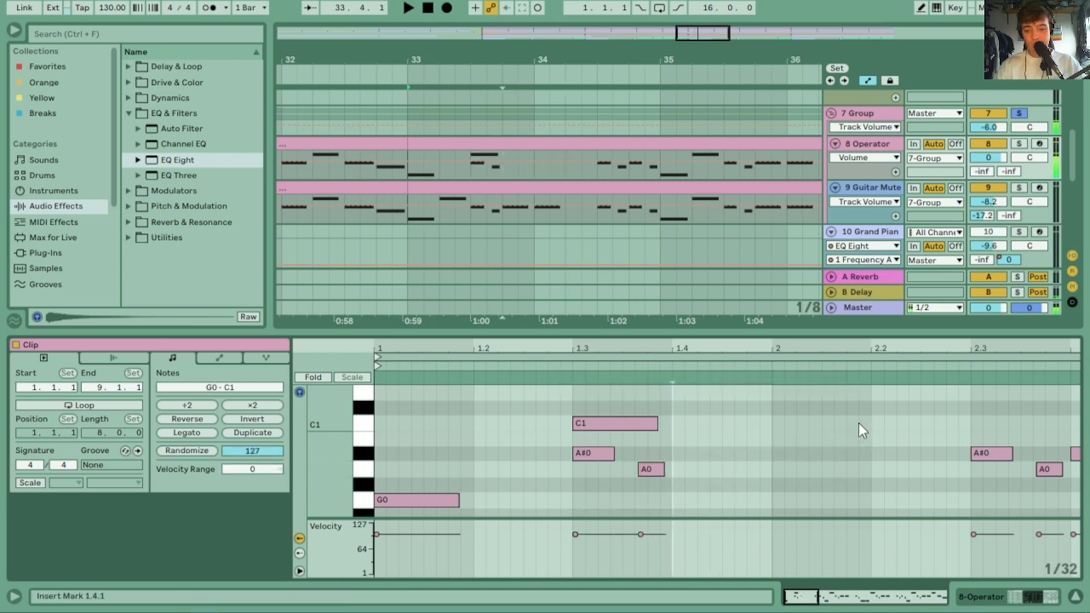
Move the A#0 and A0 pair from beat 1.3 to 1.4, and add a short C1 note at the start of clip bar 2
drag(594, 508, 655, 444)
key(Right)
key(Right)
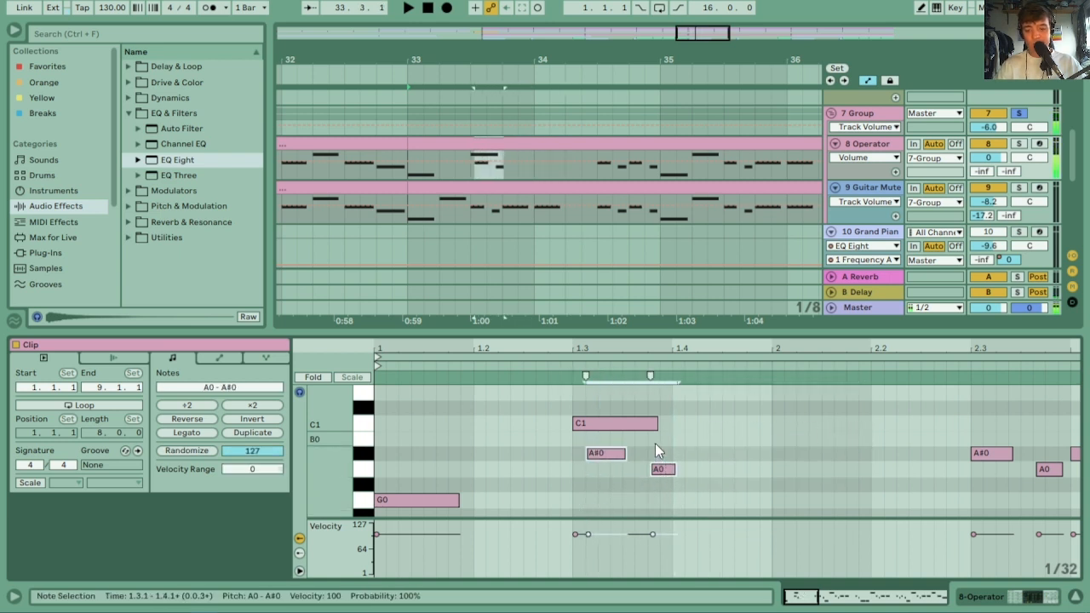
key(Right)
key(Right)
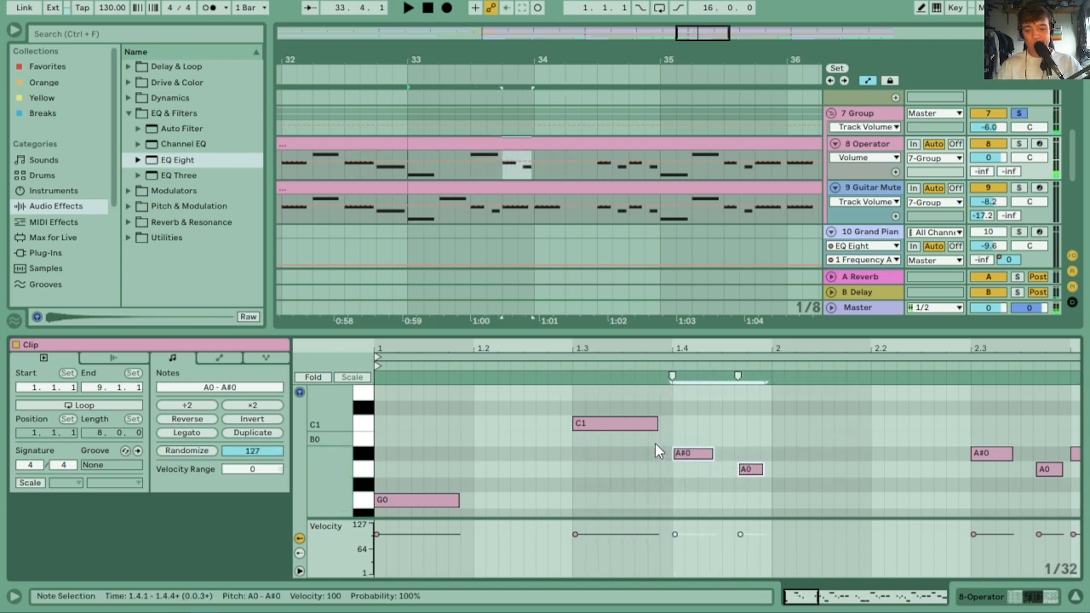
double_click(778, 423)
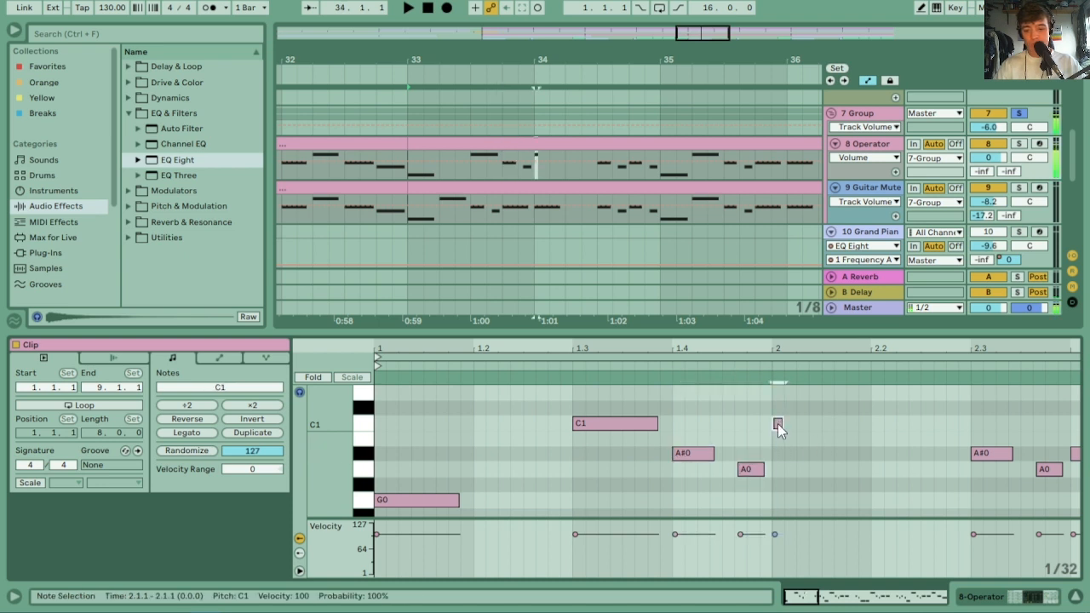
key(space)
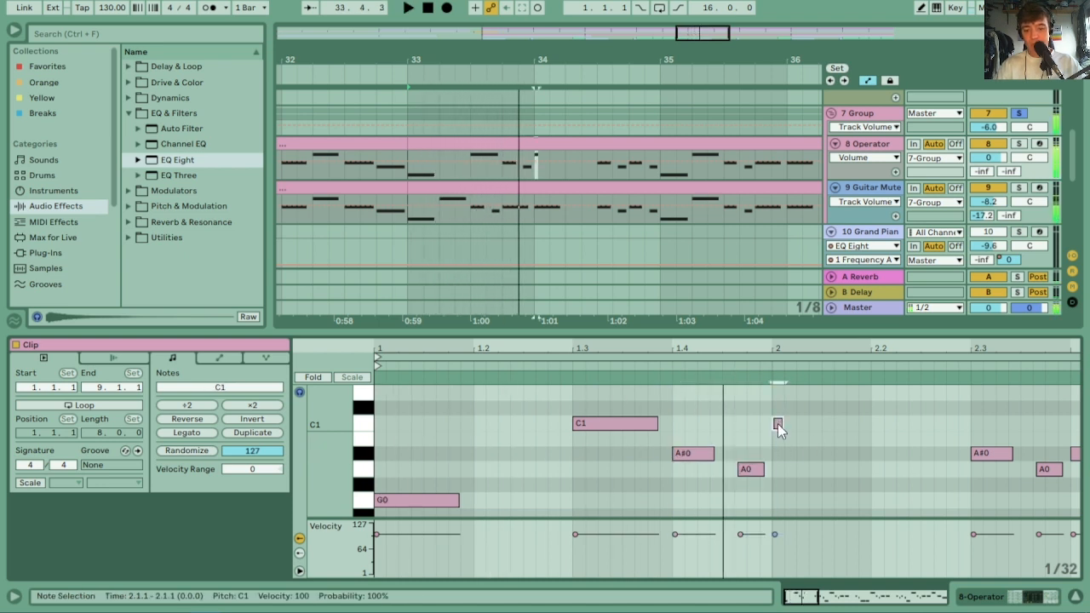
Copy the edited Operator clip onto the Guitar Mute track at bar 33 and play both from there
click(519, 141)
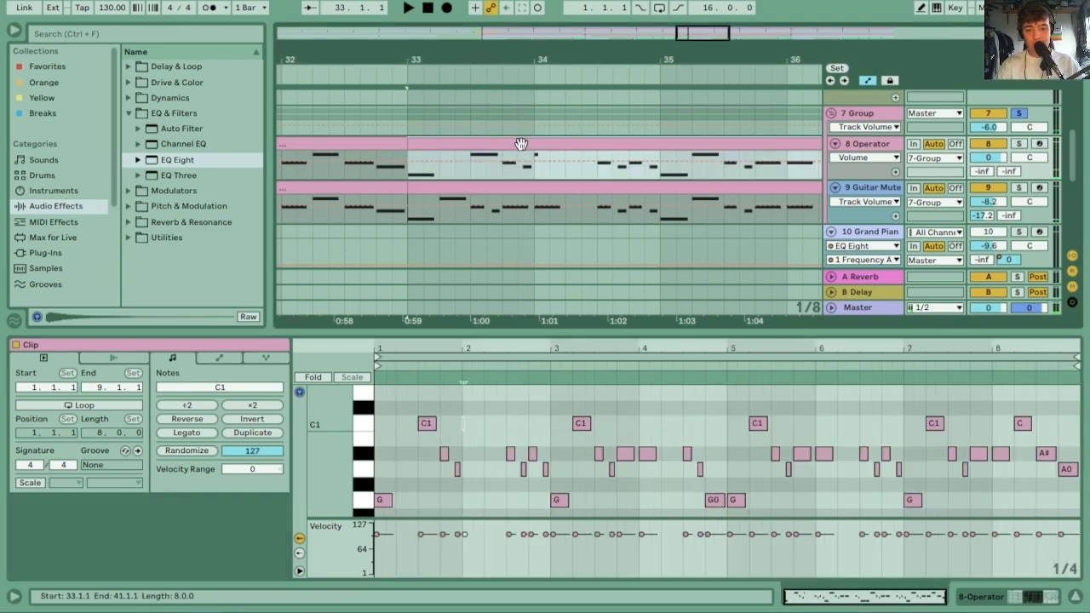
drag(522, 147, 517, 204)
key(space)
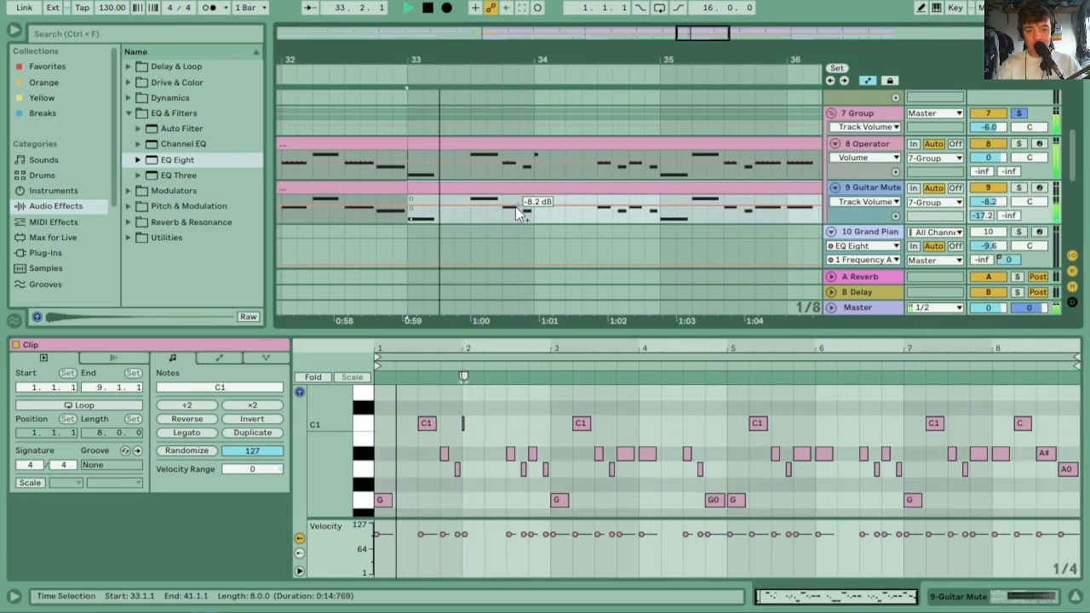
key(space)
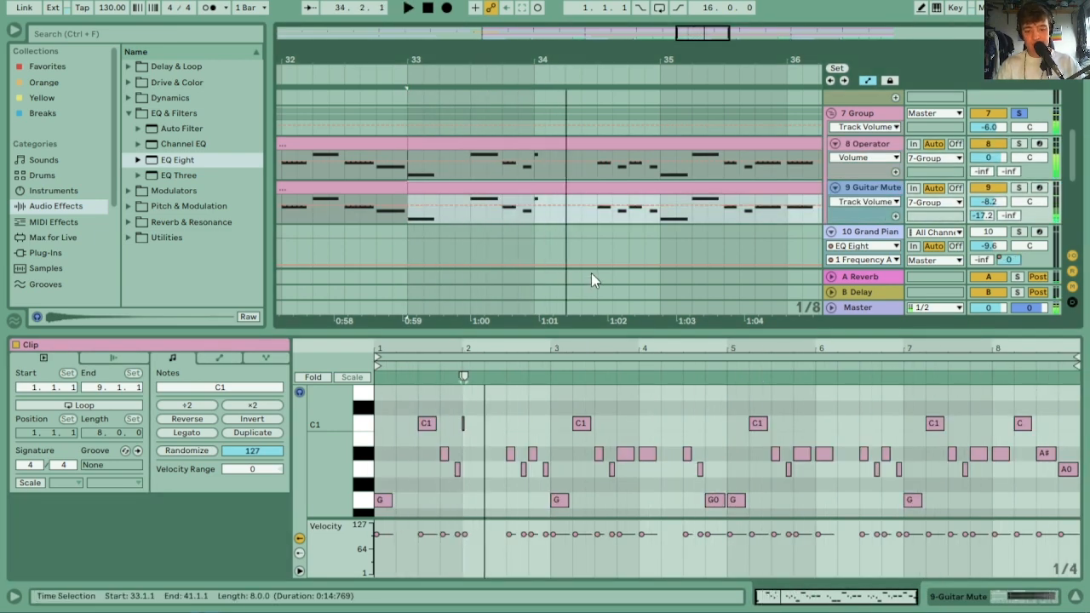
Shift the Guitar Mute clip's A#0, A0 and short C1 group from beat 1.4 to bar 2, and lengthen the C1 at 2.2
drag(454, 346, 544, 346)
drag(479, 511, 635, 394)
scroll(635, 395, down, 2)
key(Right)
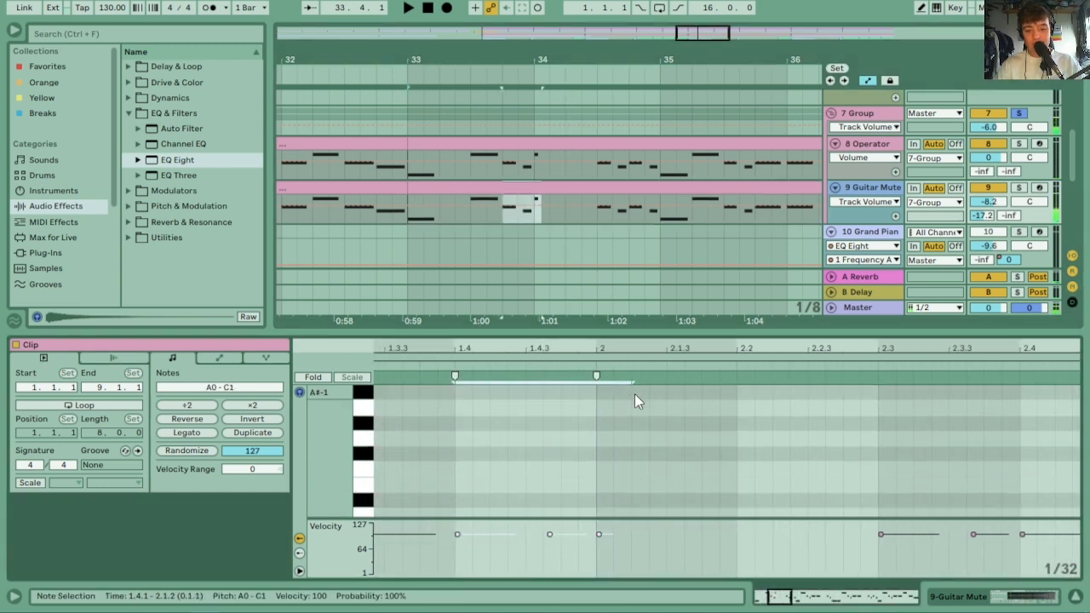
key(Left)
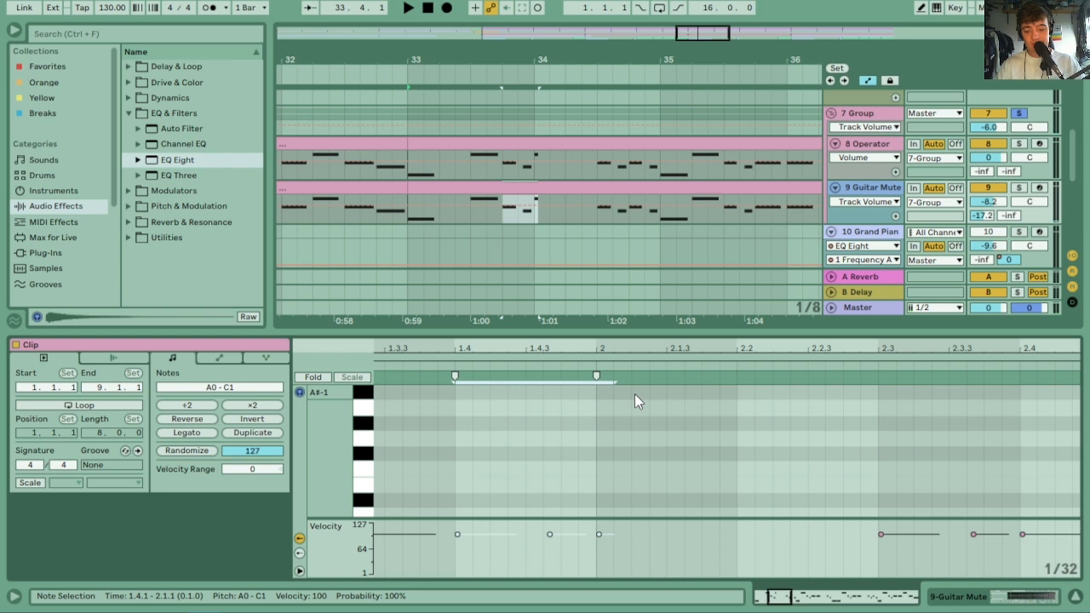
scroll(635, 393, up, 3)
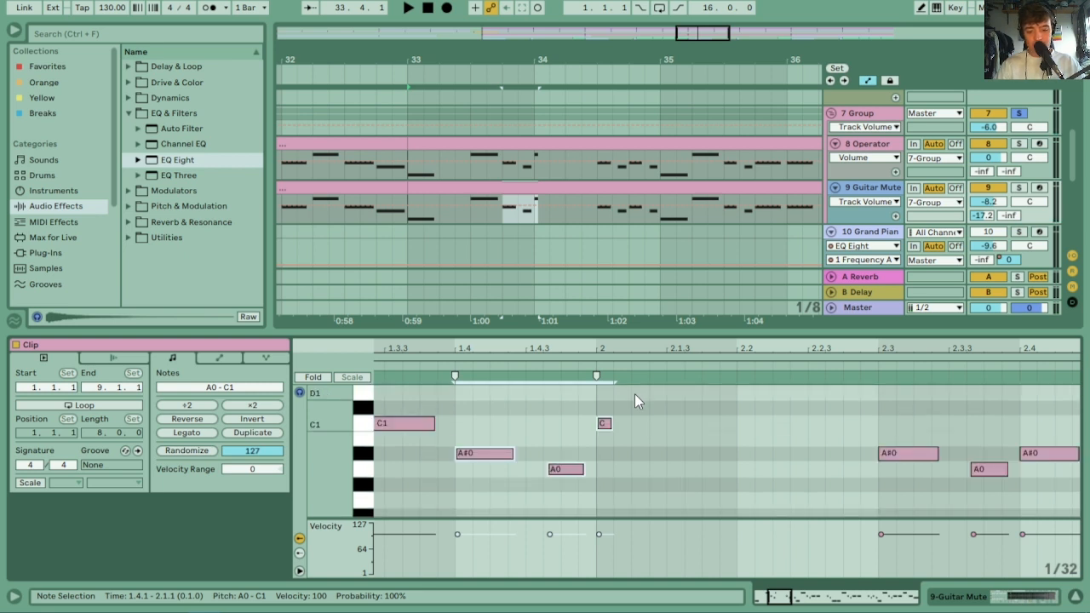
key(Right)
key(Right)
key(Right)
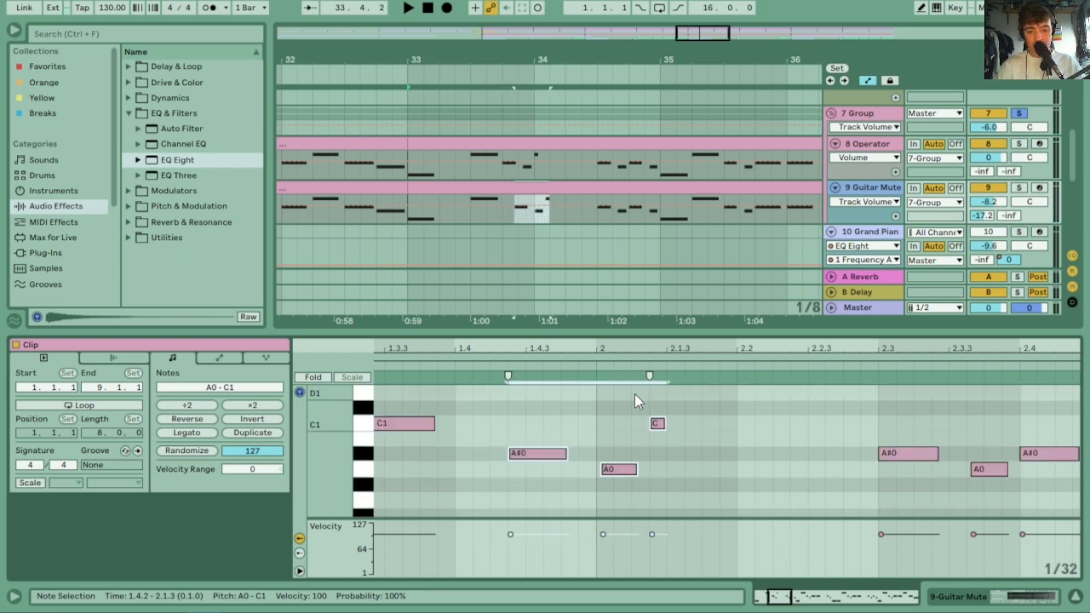
key(Right)
key(Right)
key(Right)
key(Right)
key(Right)
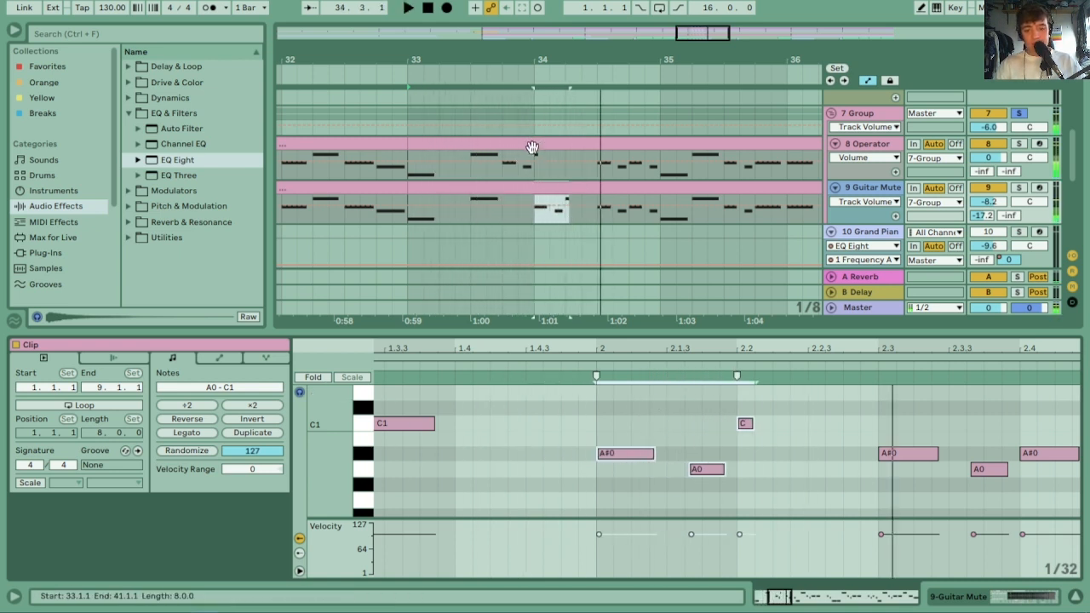
click(759, 422)
drag(753, 423, 783, 424)
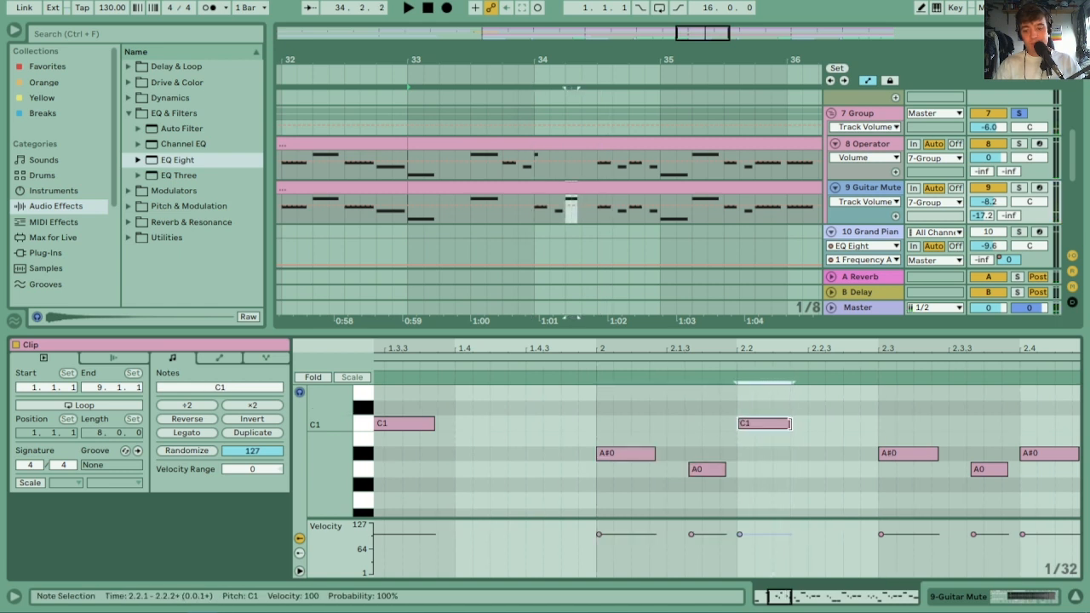
Raise the Guitar Mute clip's A#0 note at 2.3 to C1 and play the phrase
click(914, 453)
key(Up)
key(Up)
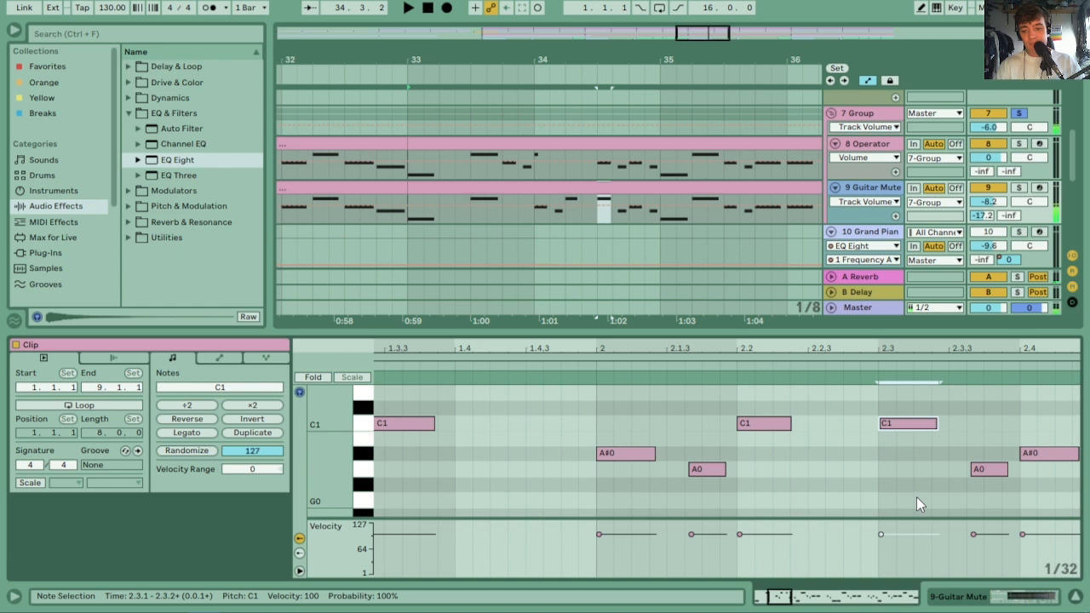
click(990, 469)
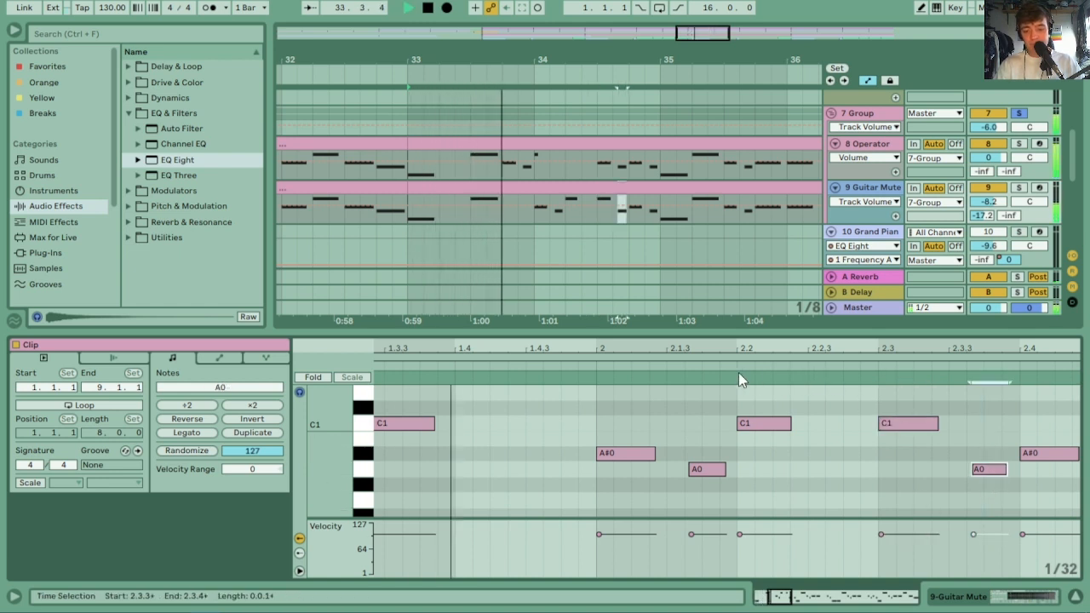
key(space)
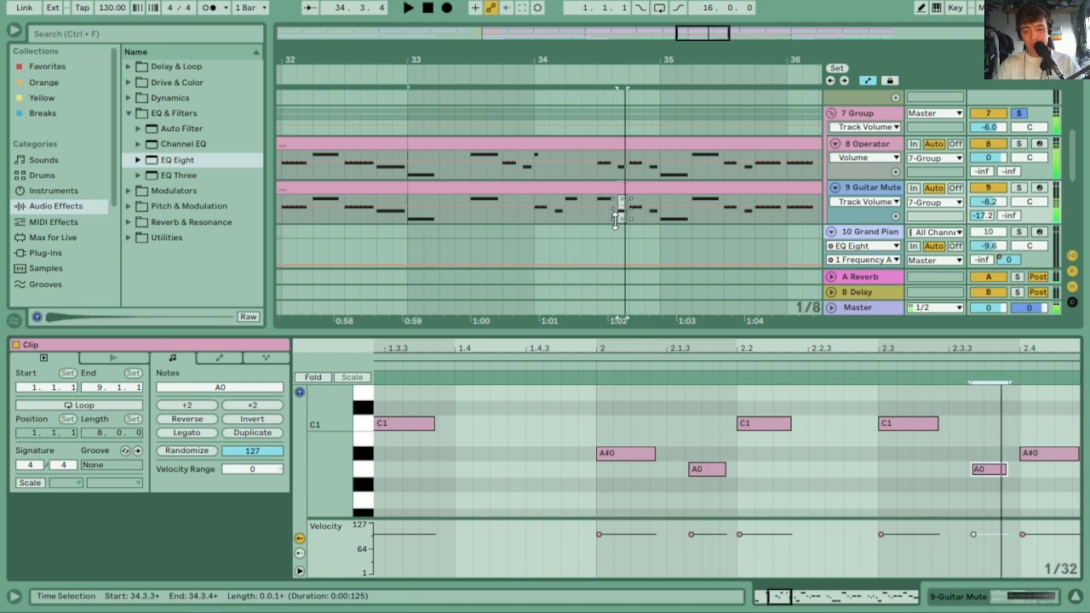
Try the A#0 note at the start of clip bar 2 as C1 during playback, and return it to A#0
click(626, 454)
key(space)
key(Up)
key(Up)
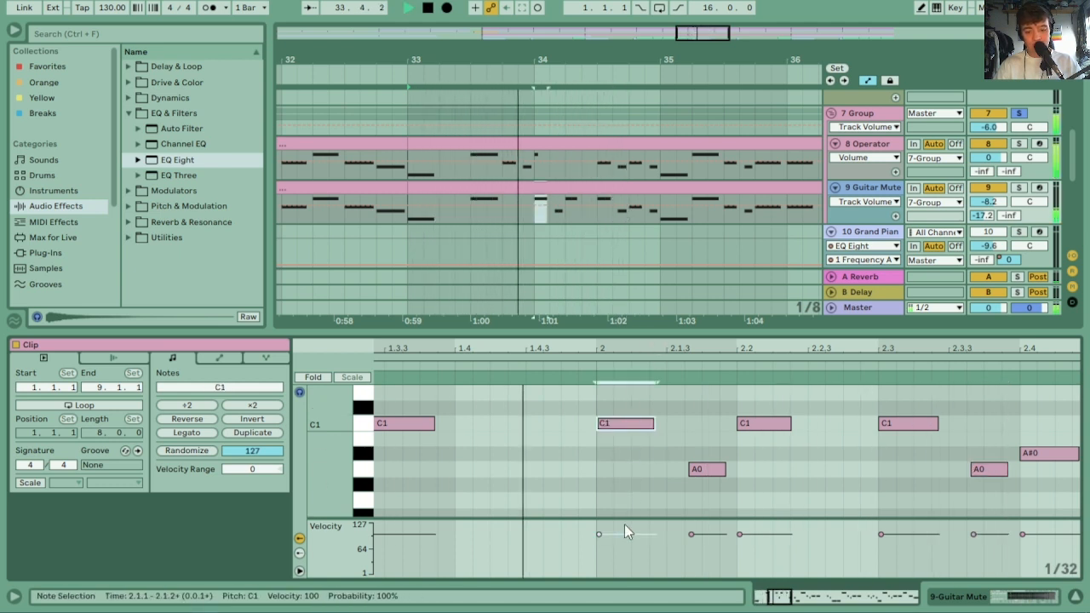
key(Down)
key(Down)
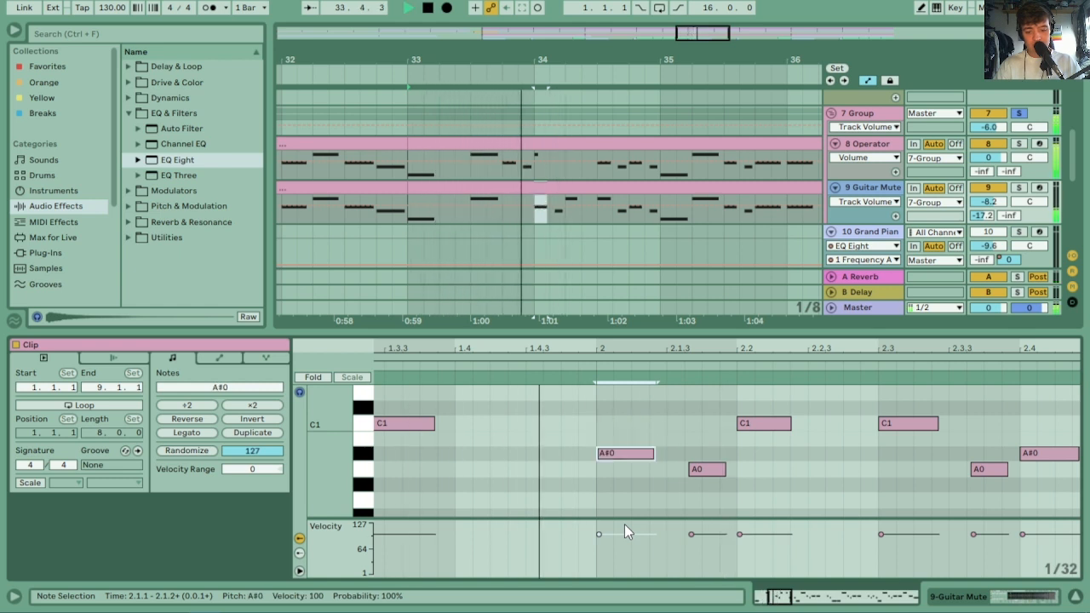
Lower the Guitar Mute clip's C1 notes at 2.2 and 2.3 to A#0, keeping their positions
click(771, 423)
key(Left)
key(Down)
key(Down)
key(Down)
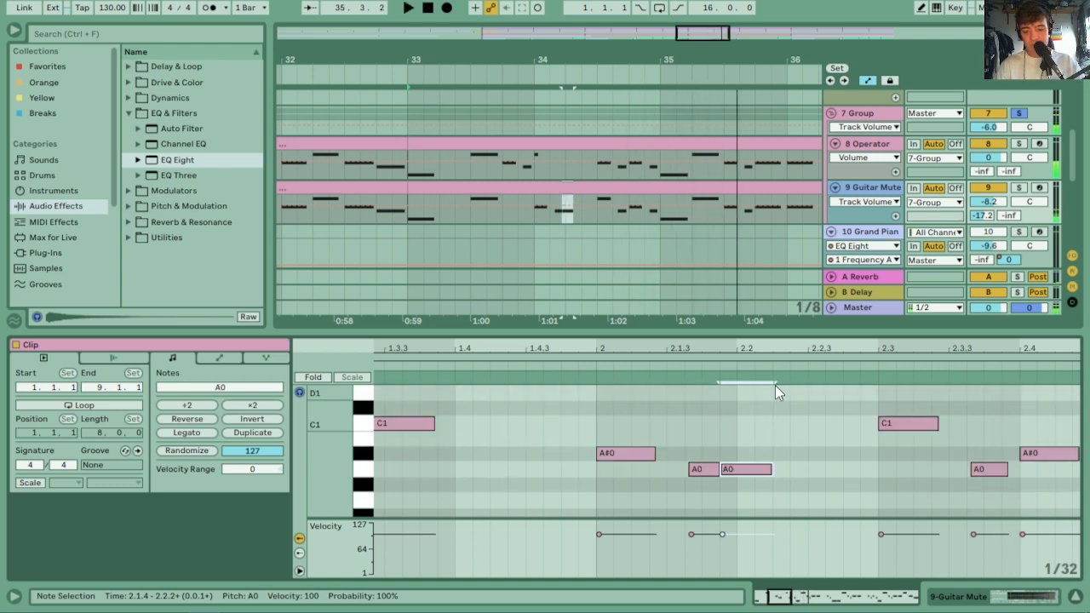
key(Right)
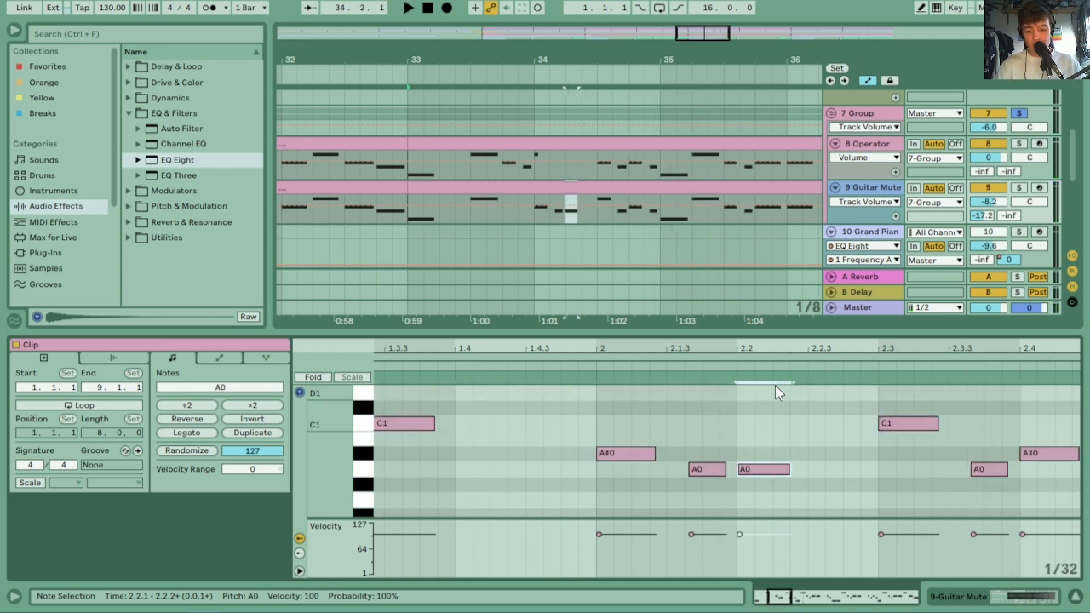
key(Up)
key(space)
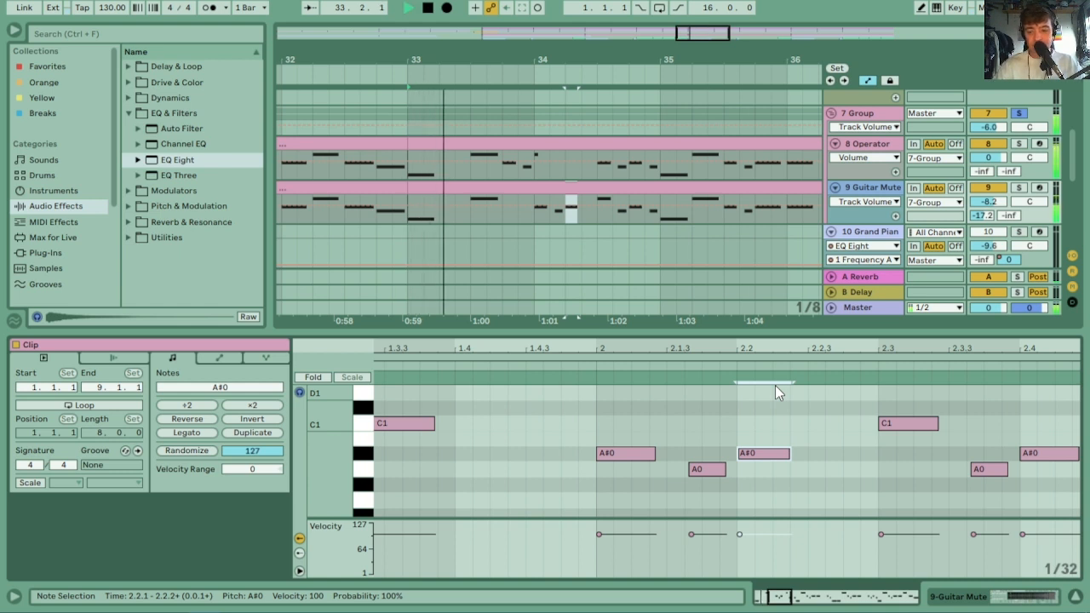
click(913, 423)
key(Down)
key(Down)
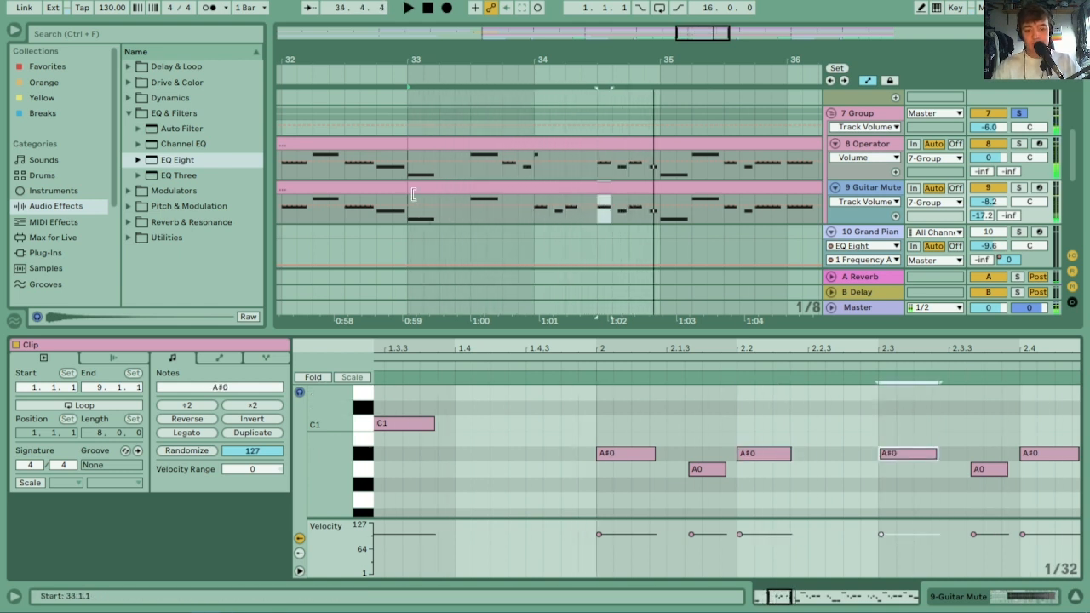
Try copying the Operator clip at bar 33 over the Guitar Mute clip, listen to it, and undo the copy
click(493, 141)
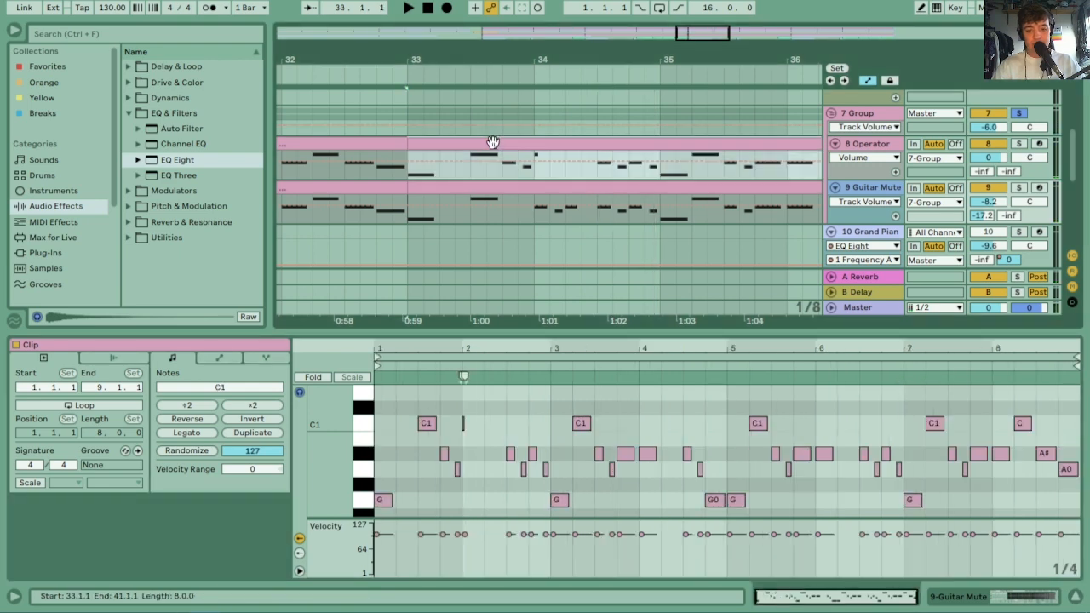
drag(493, 143, 495, 199)
key(space)
drag(650, 55, 541, 56)
key(space)
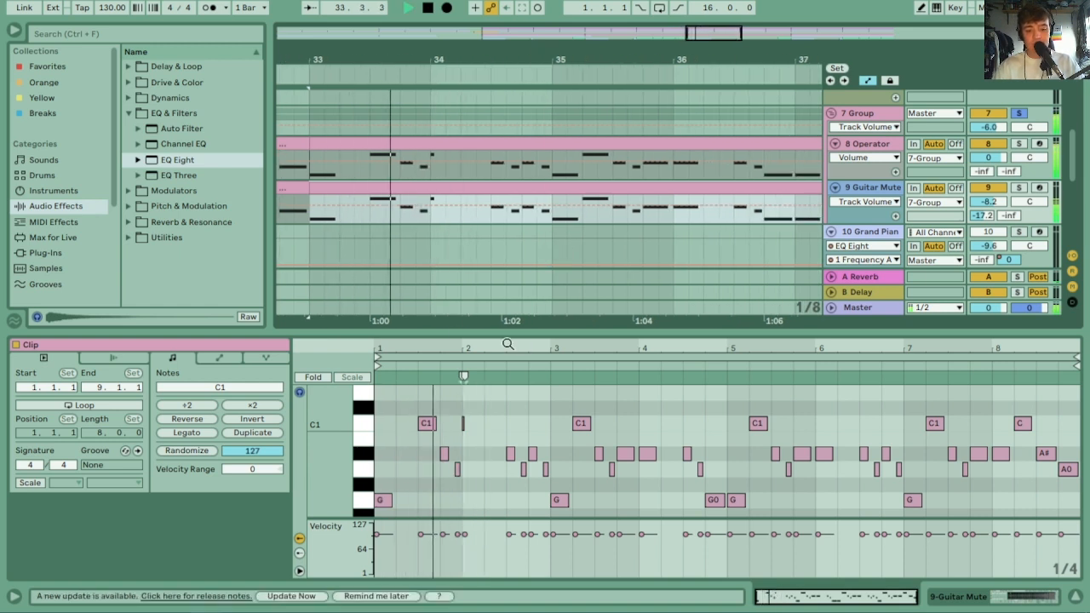
drag(433, 349, 436, 348)
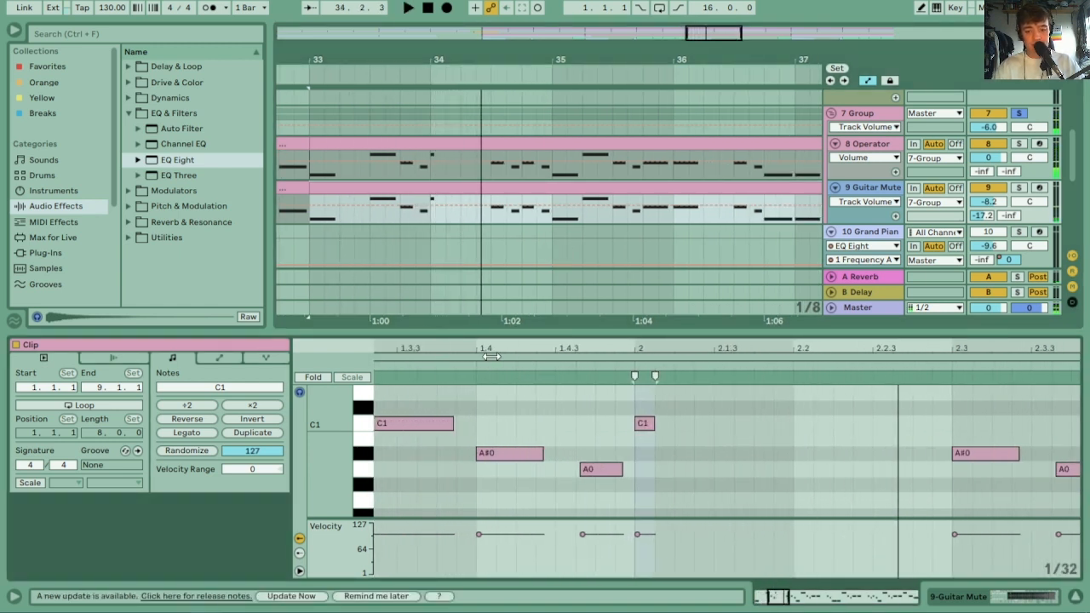
double_click(542, 365)
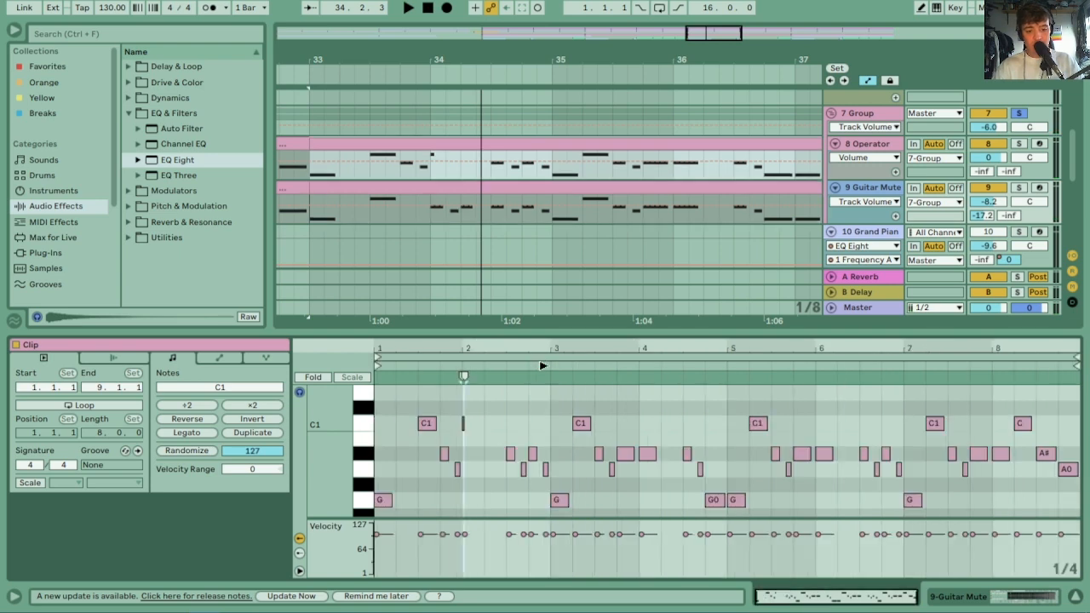
Copy the edited Guitar Mute clip over the Operator clip at bar 33 and listen to both layers
click(463, 193)
click(465, 155)
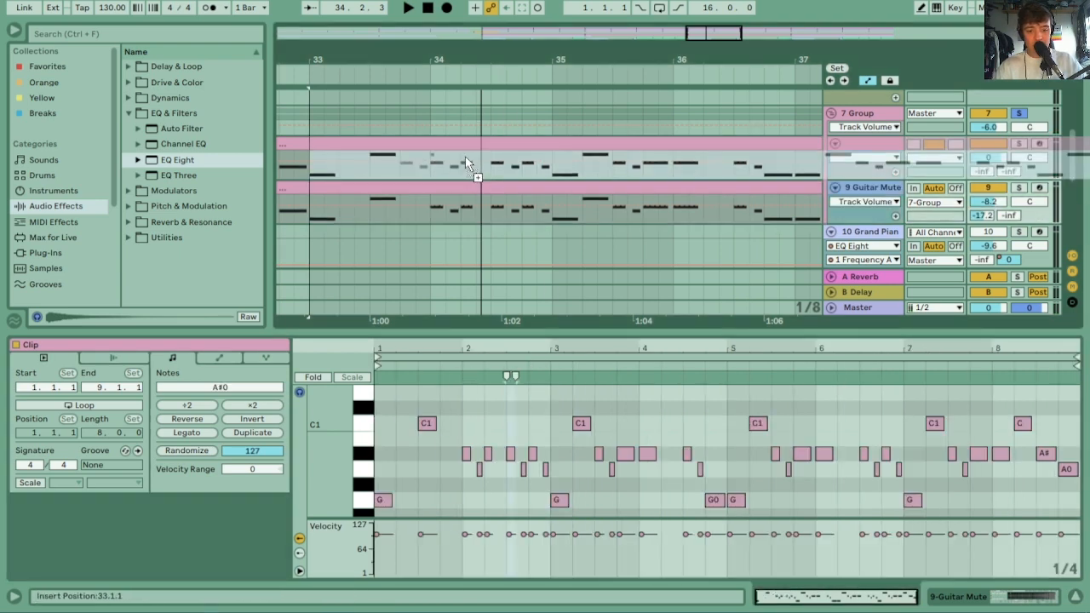
key(space)
key(space)
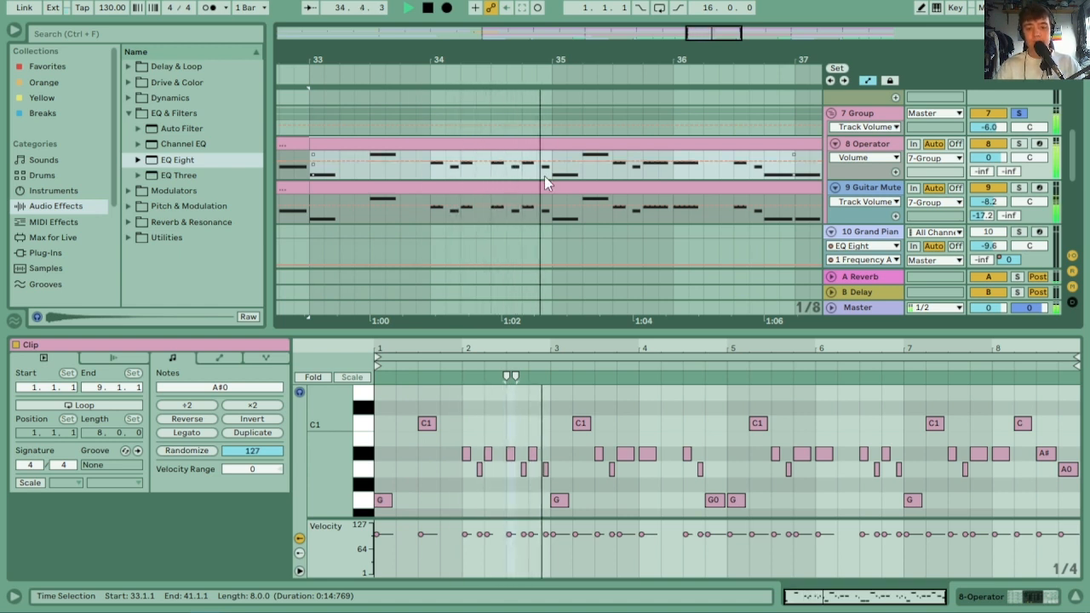
key(space)
Duplicate bars 33 and 34 of the Operator and Guitar Mute clips to bar 35 and listen to the repeat
drag(547, 213, 317, 145)
key(ctrl+d)
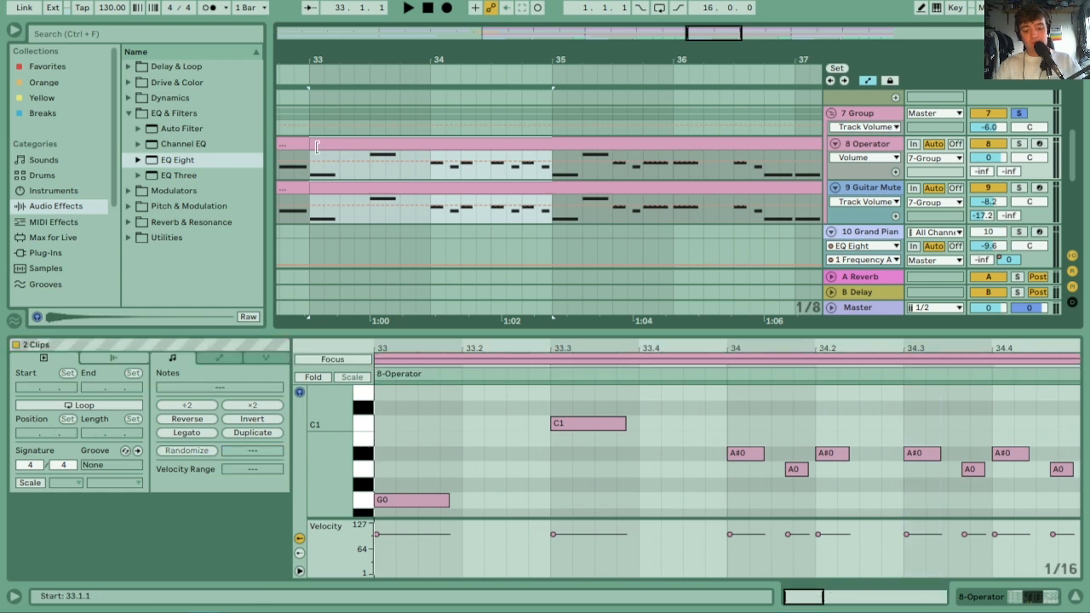
key(space)
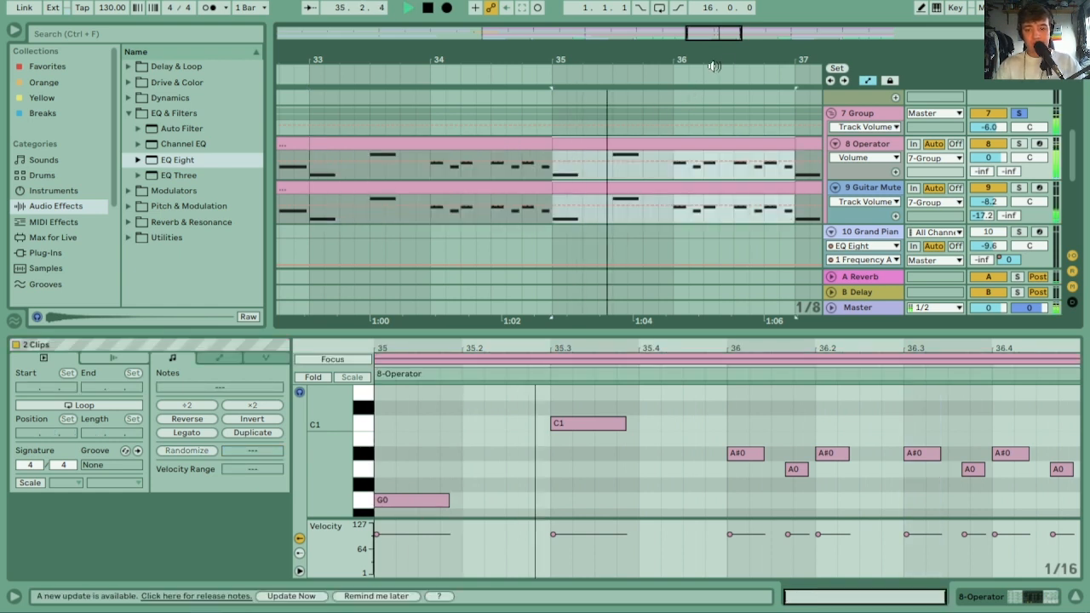
click(584, 142)
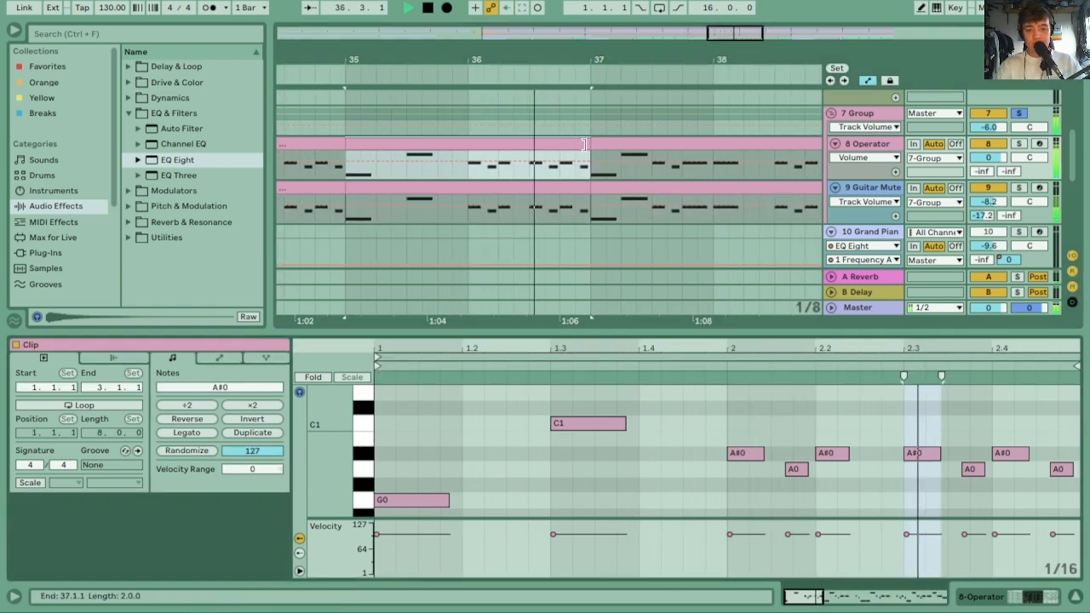
key(space)
Lower the last A0 note to G0 in both the Guitar Mute and Operator clips at bar 35
click(578, 189)
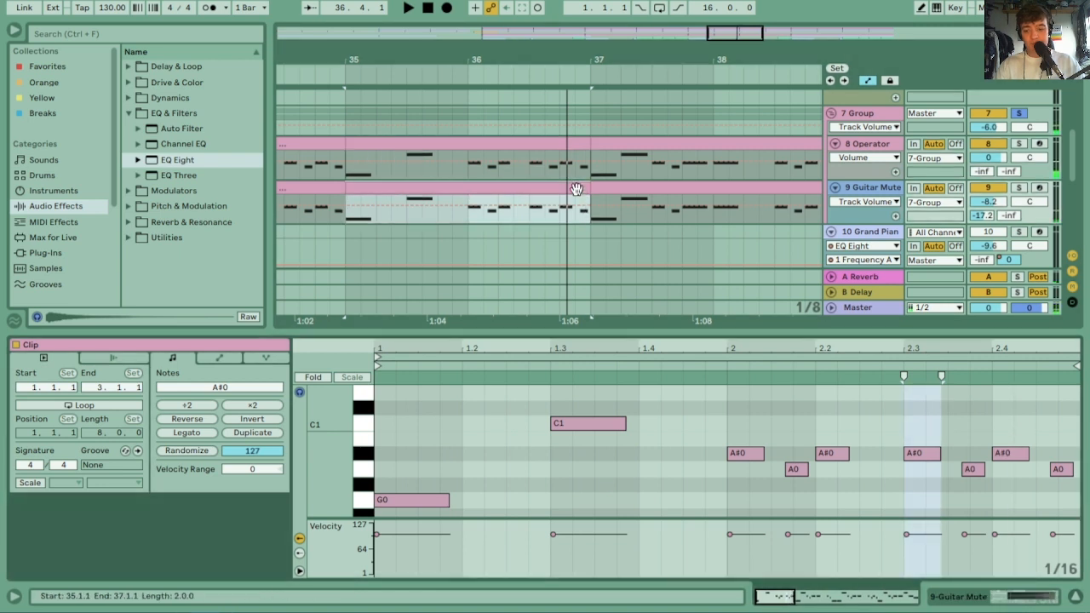
click(1058, 468)
key(Down)
key(Down)
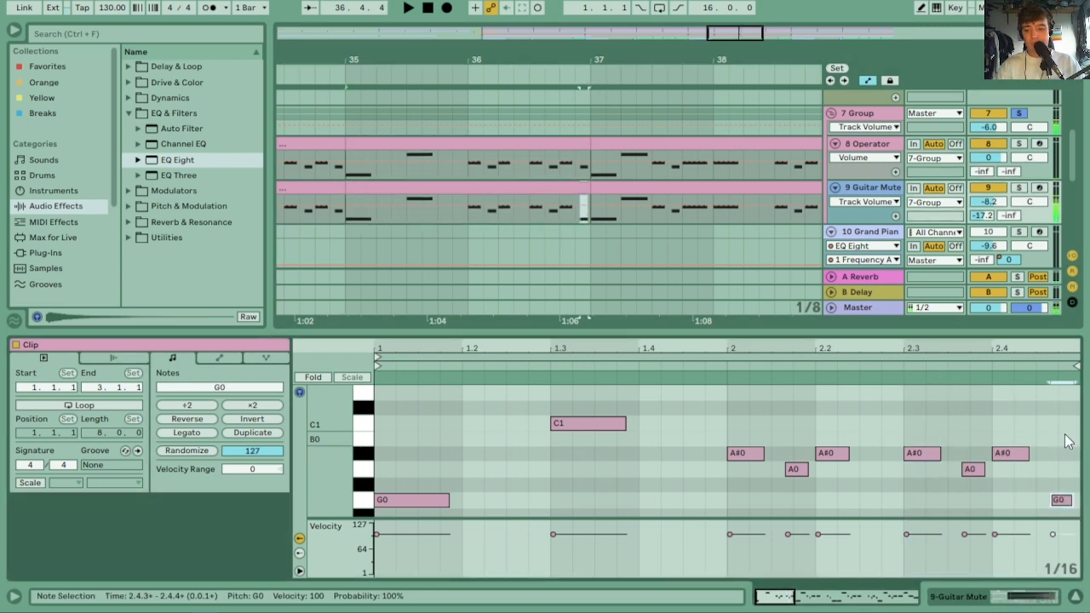
click(577, 139)
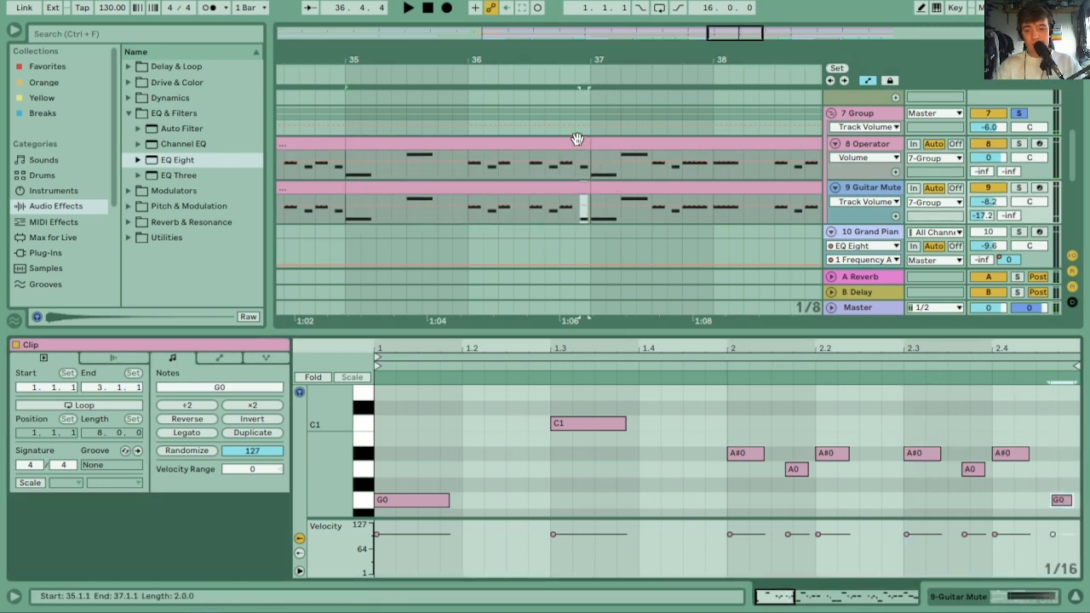
click(1067, 472)
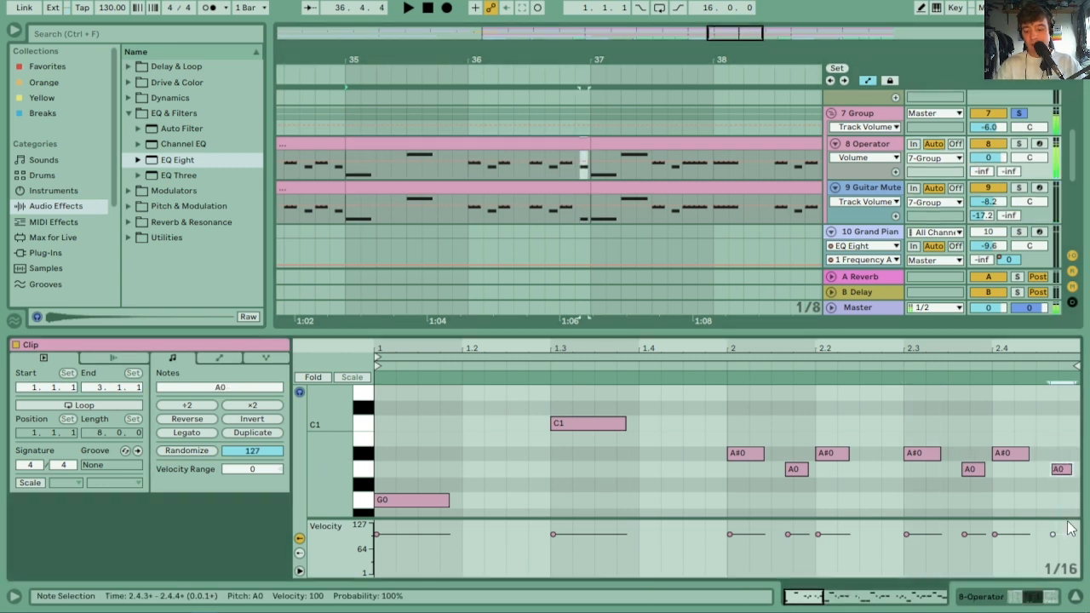
key(Down)
key(Down)
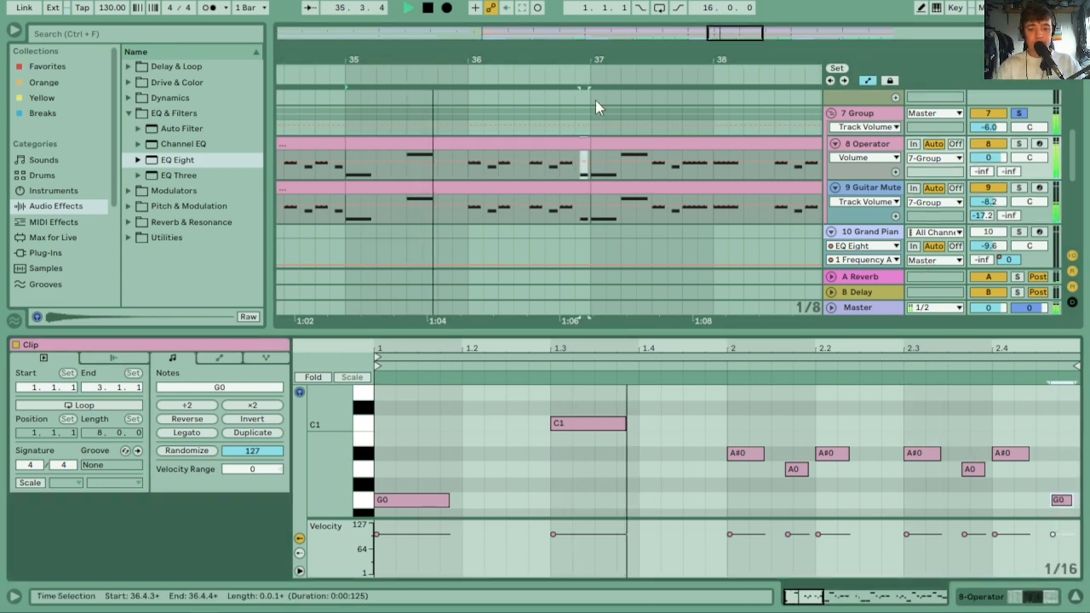
Duplicate the four-bar Operator and Guitar Mute pattern from bar 33 up to bar 49, undoing the extra copy beyond it
drag(599, 75, 600, 44)
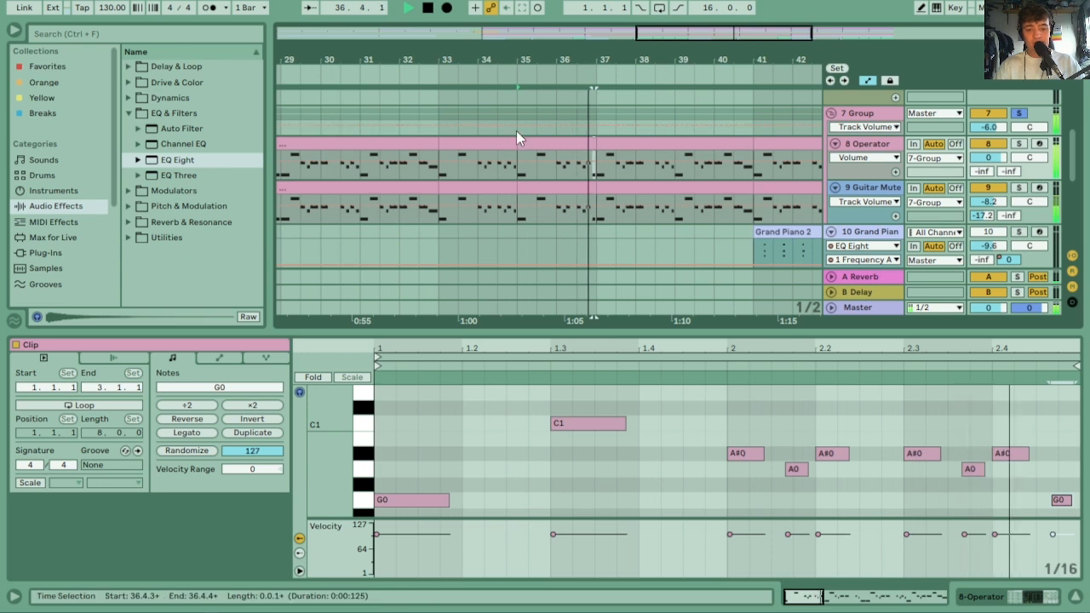
click(489, 142)
shift+click(577, 188)
key(ctrl+d)
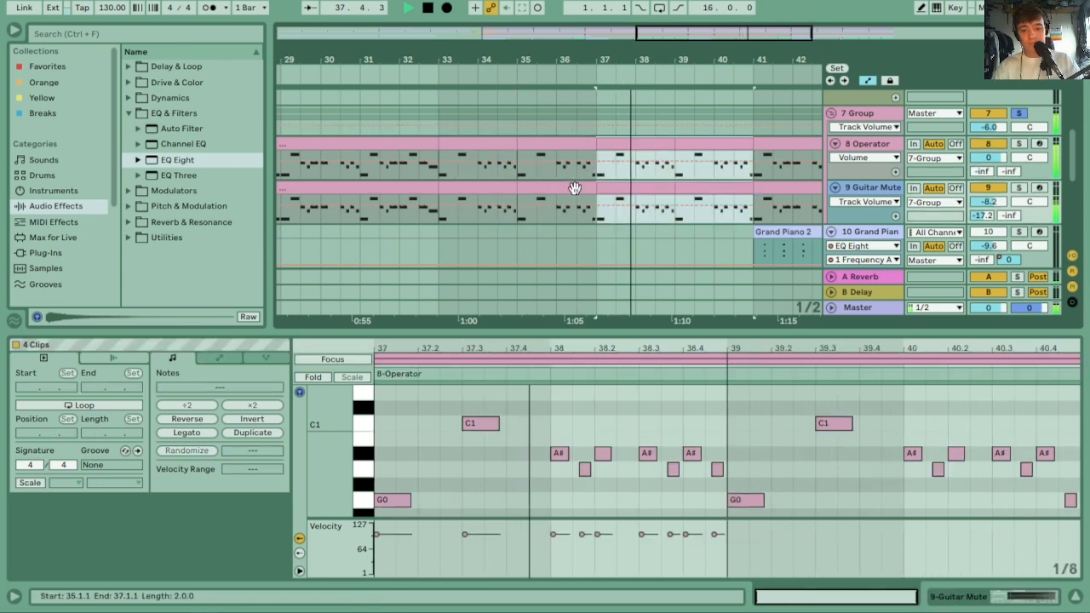
key(minus)
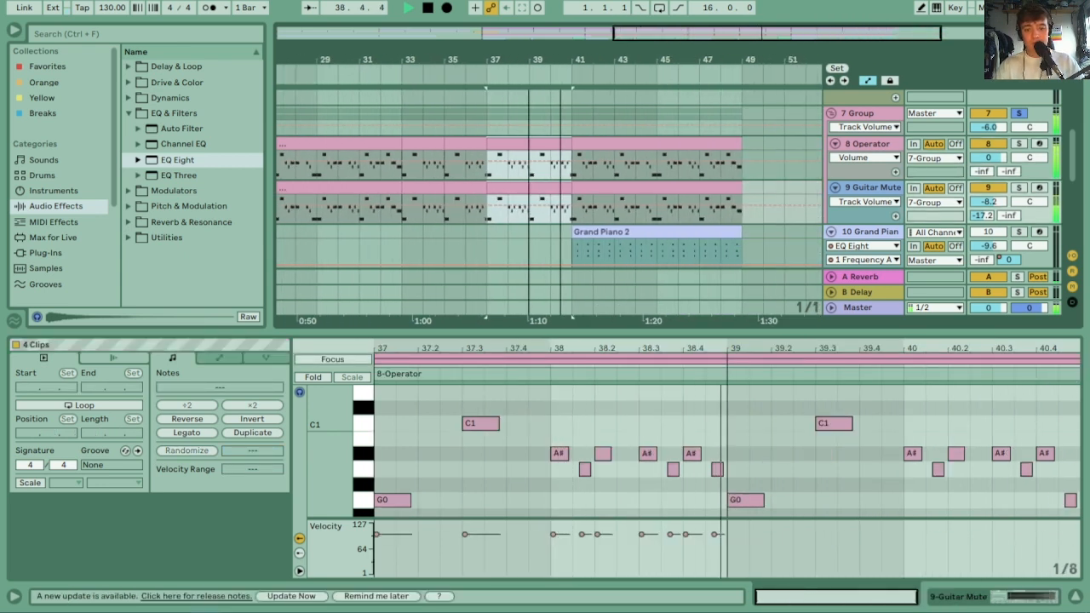
key(ctrl+d)
key(ctrl+d)
key(ctrl+d)
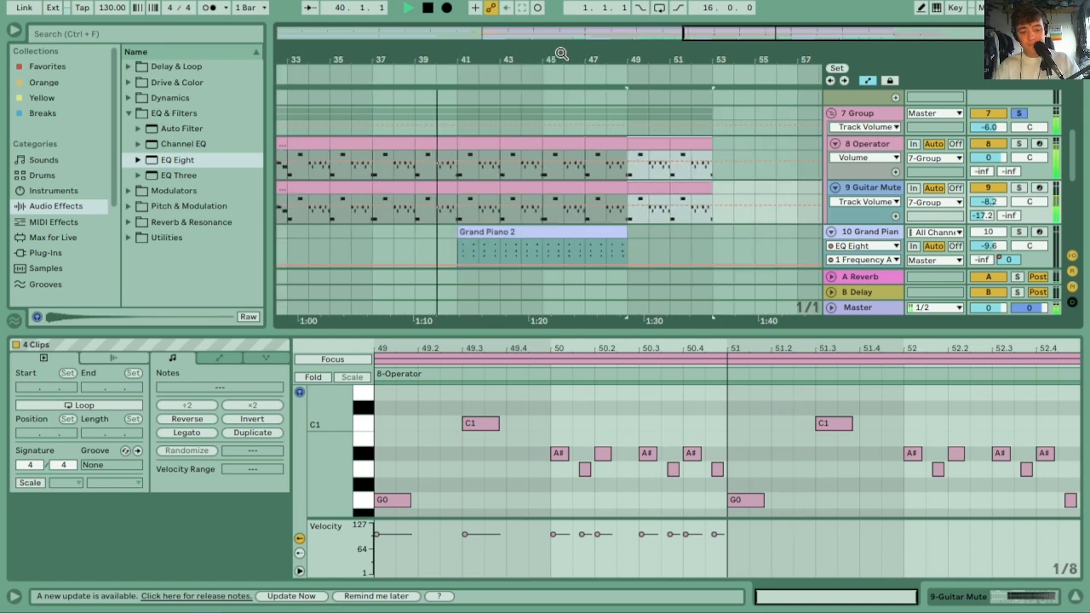
key(ctrl+z)
key(minus)
key(minus)
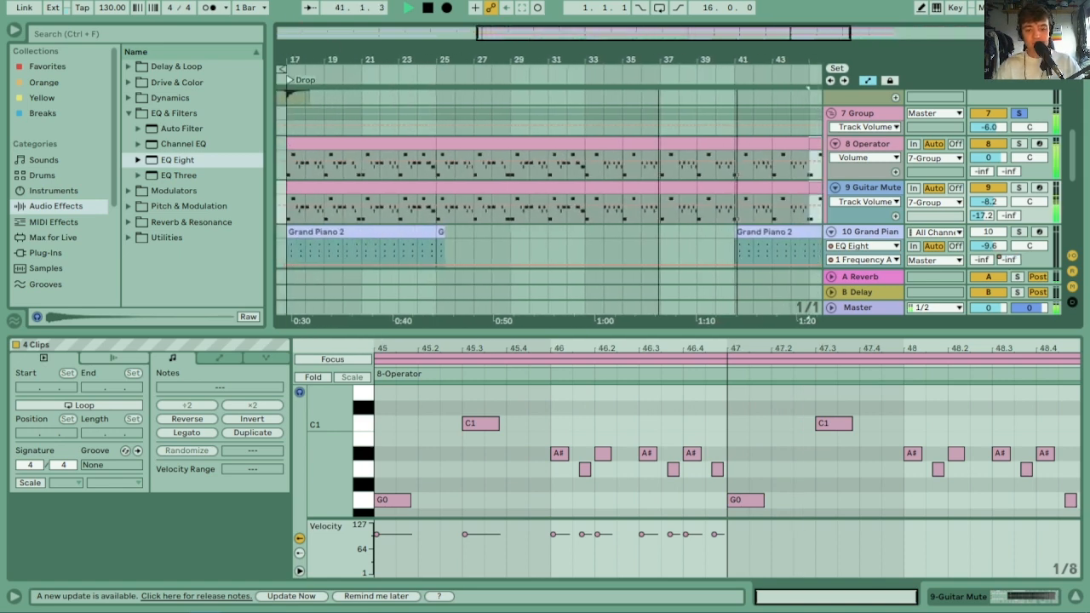
key(space)
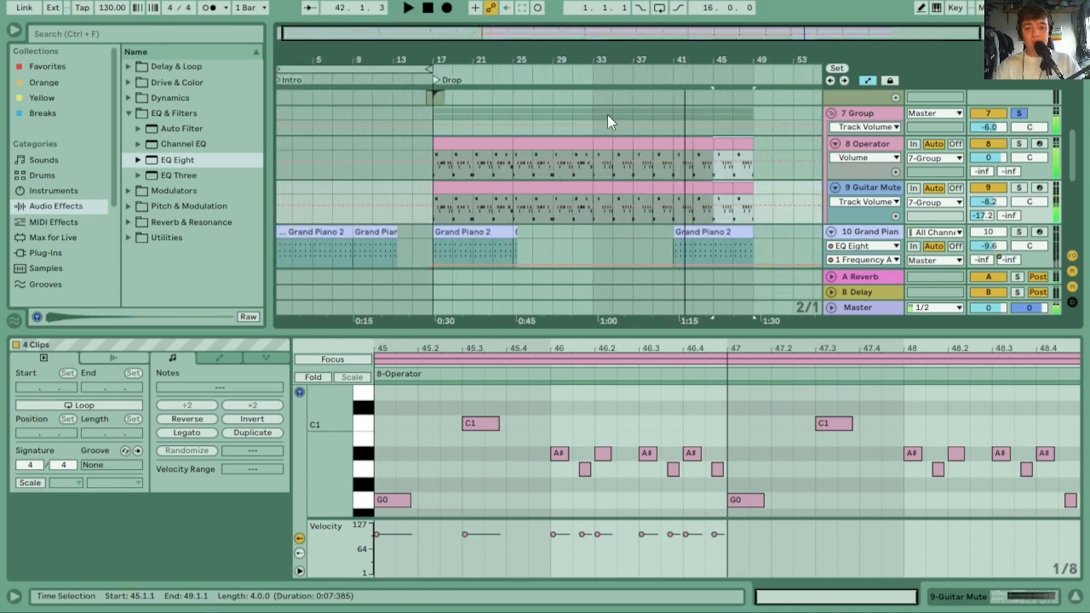
Recolor the Operator and Guitar Mute clips from bar 33 to bar 49 yellow-green
click(601, 155)
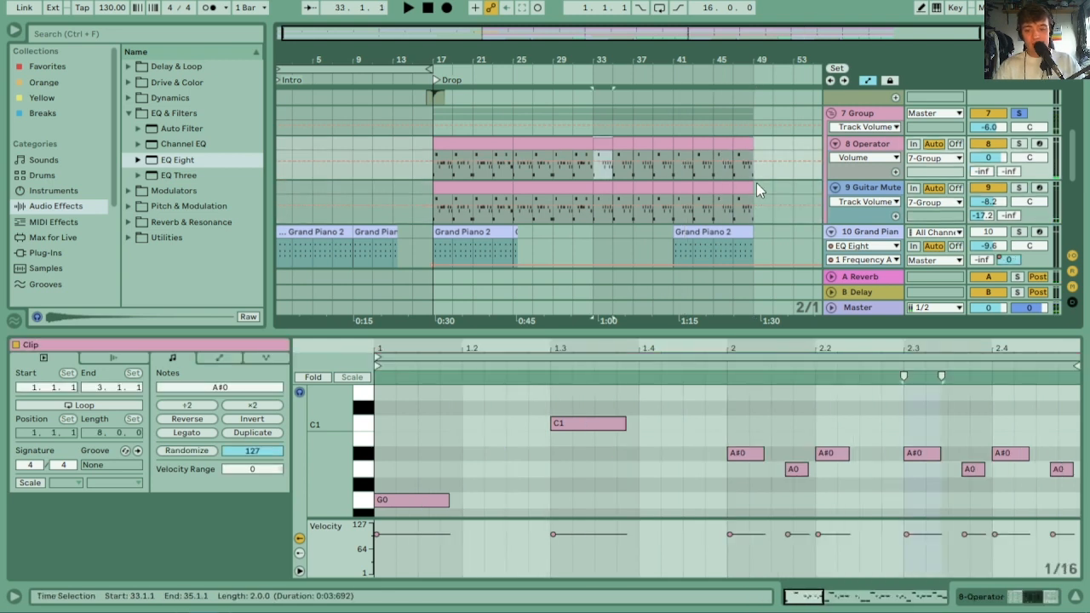
shift+click(748, 185)
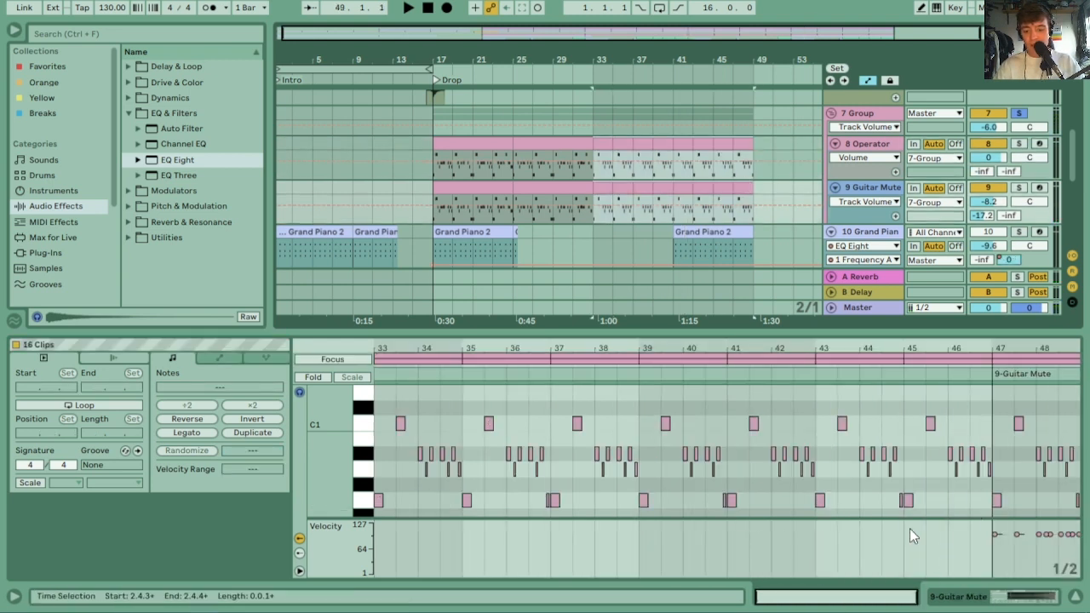
right_click(101, 344)
click(170, 372)
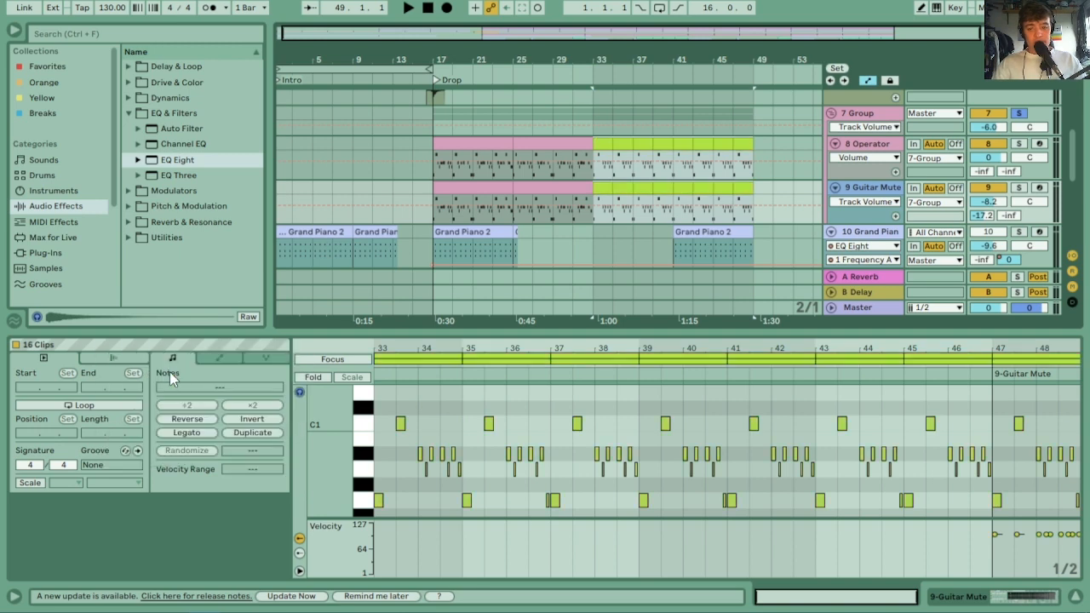
Play the Operator and Guitar Mute bass from bar 17 and from the recolored clips at bars 33 and 35 to compare the patterns
click(401, 168)
click(445, 159)
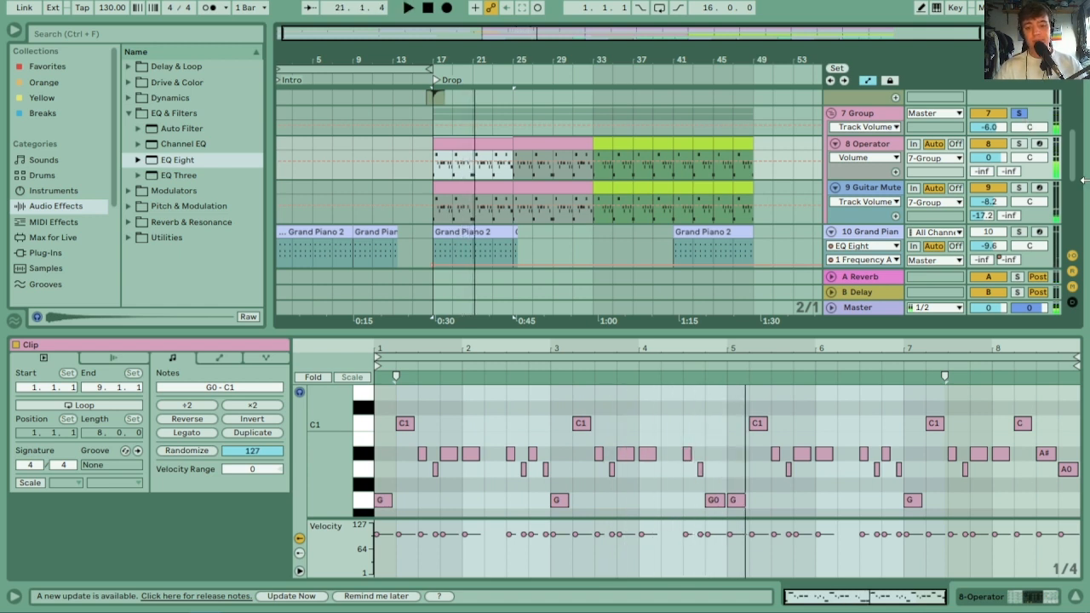
click(603, 142)
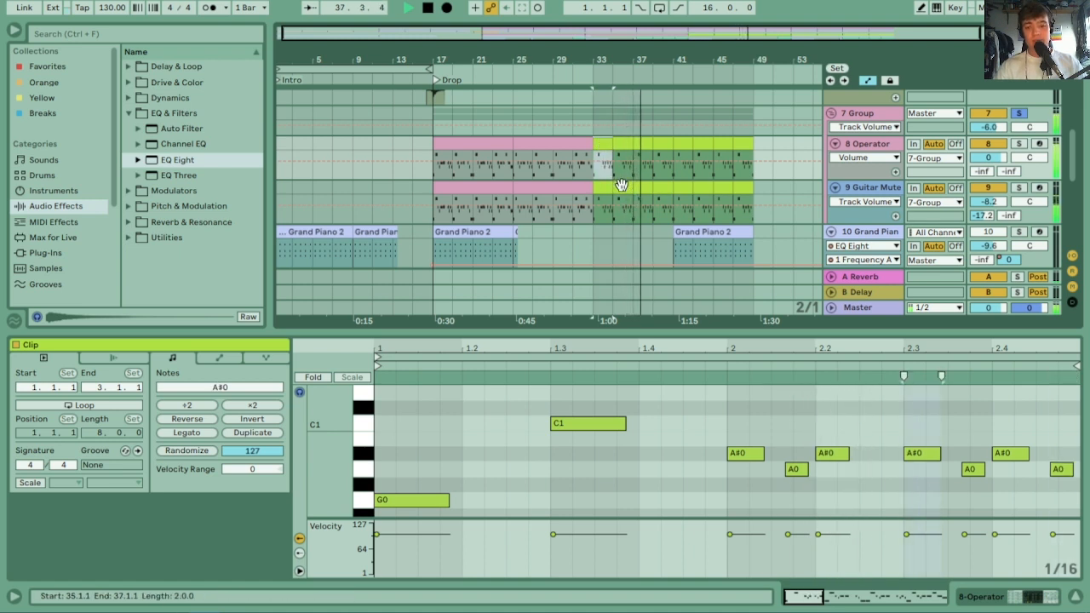
click(625, 142)
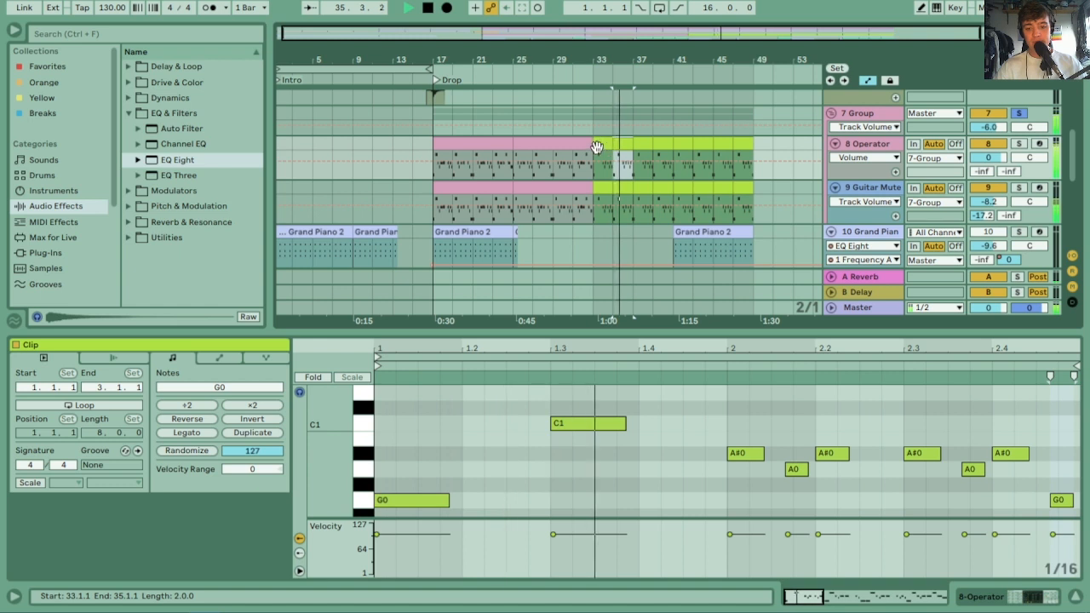
click(602, 148)
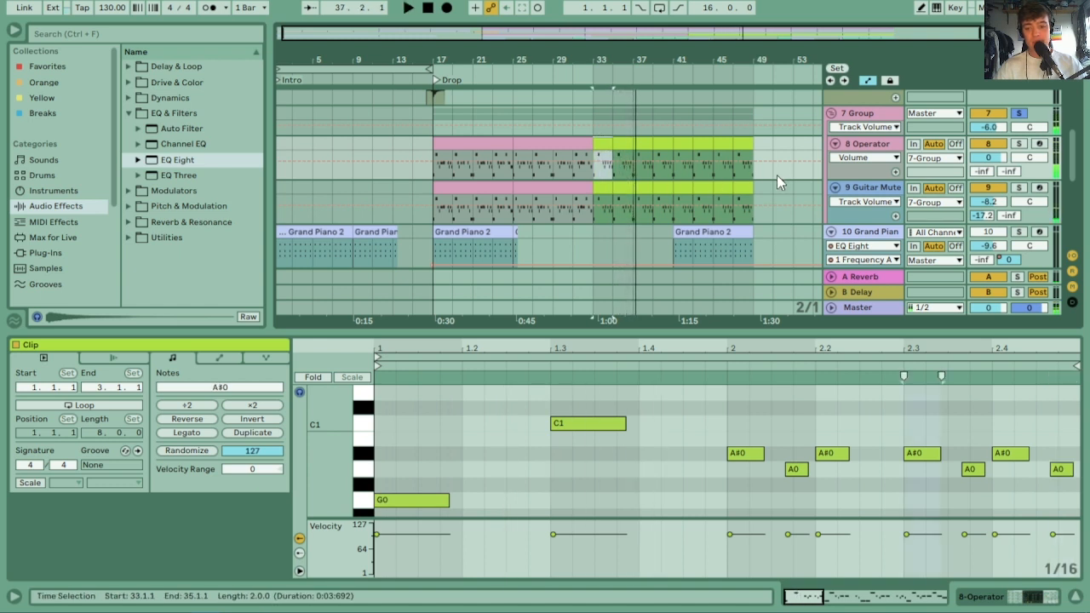
Lower the Guitar Mute note at 2.4 to G0 at bar 35, extend it to the clip's end, and copy the clip over Operator
click(624, 196)
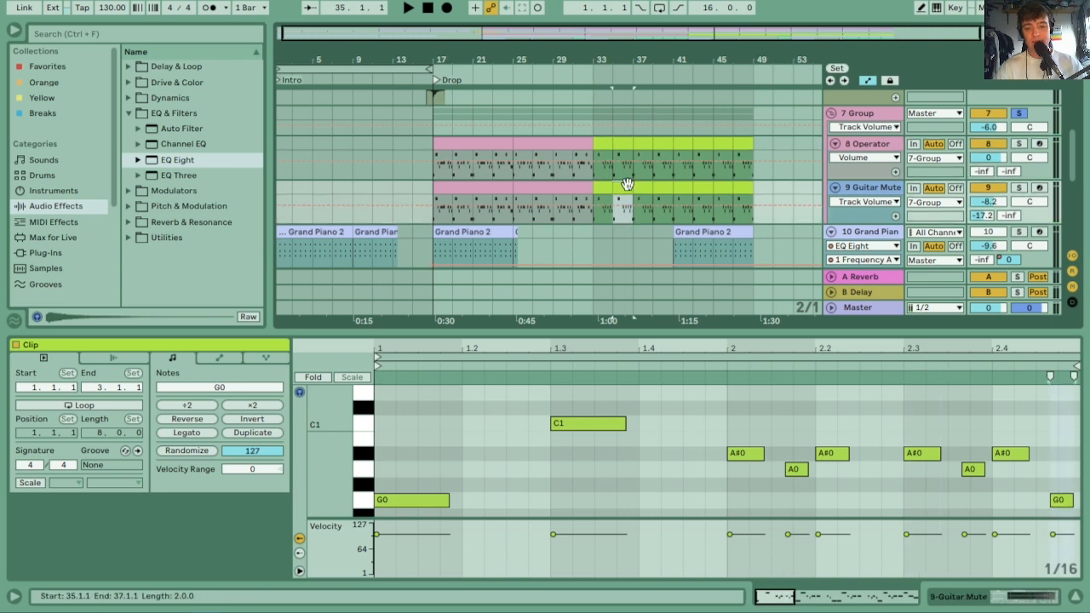
drag(1001, 421, 1032, 516)
key(Down)
key(Down)
key(Down)
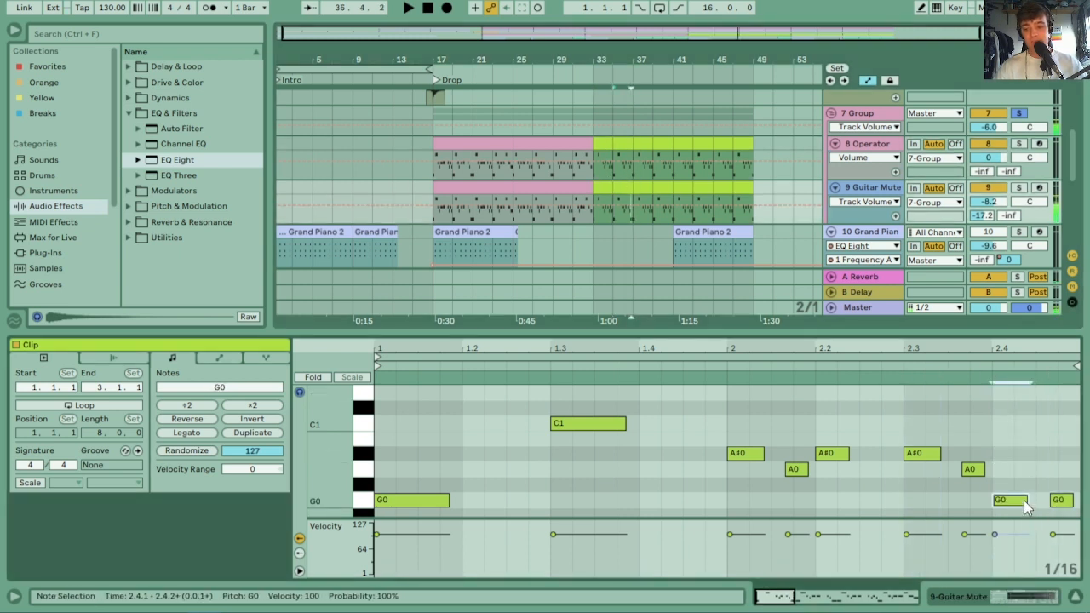
drag(1026, 500, 1046, 500)
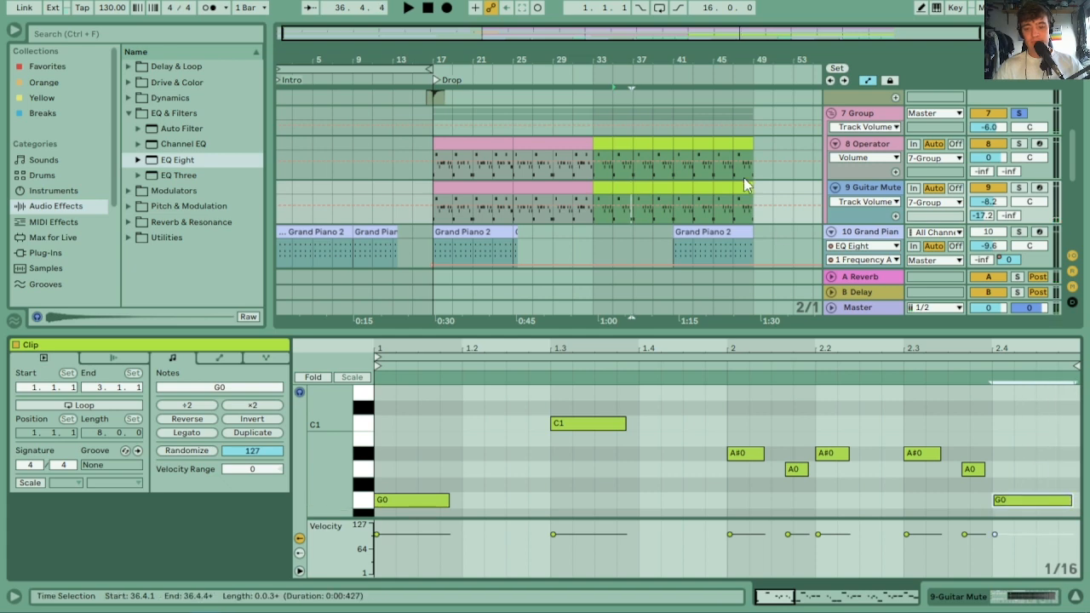
click(624, 160)
click(626, 189)
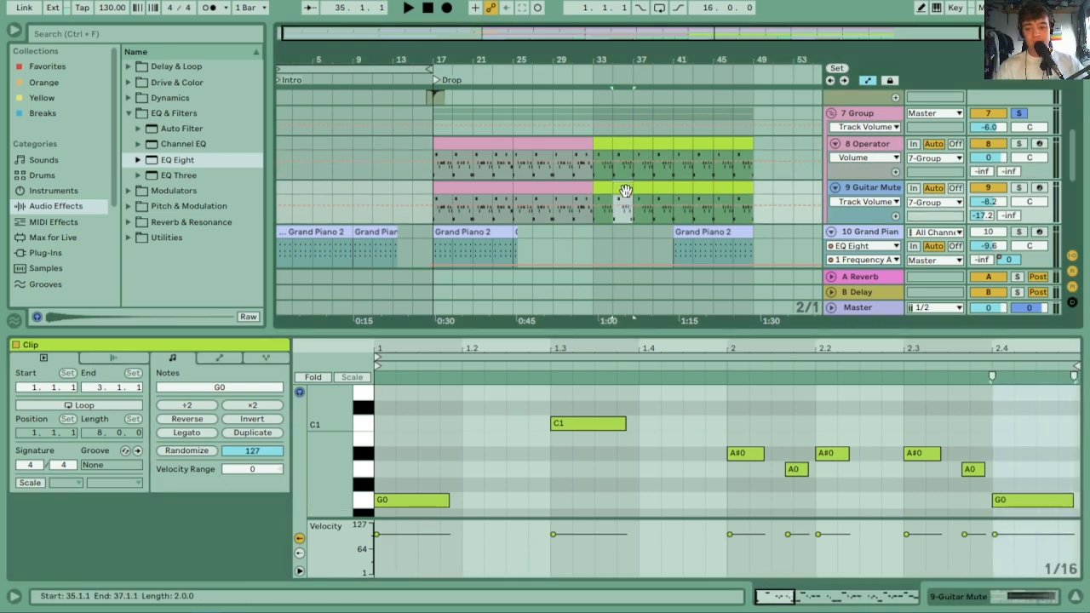
Duplicate the revised four-bar Operator and Guitar Mute pattern from bar 33 up to bar 49 and play it from bar 33
click(606, 151)
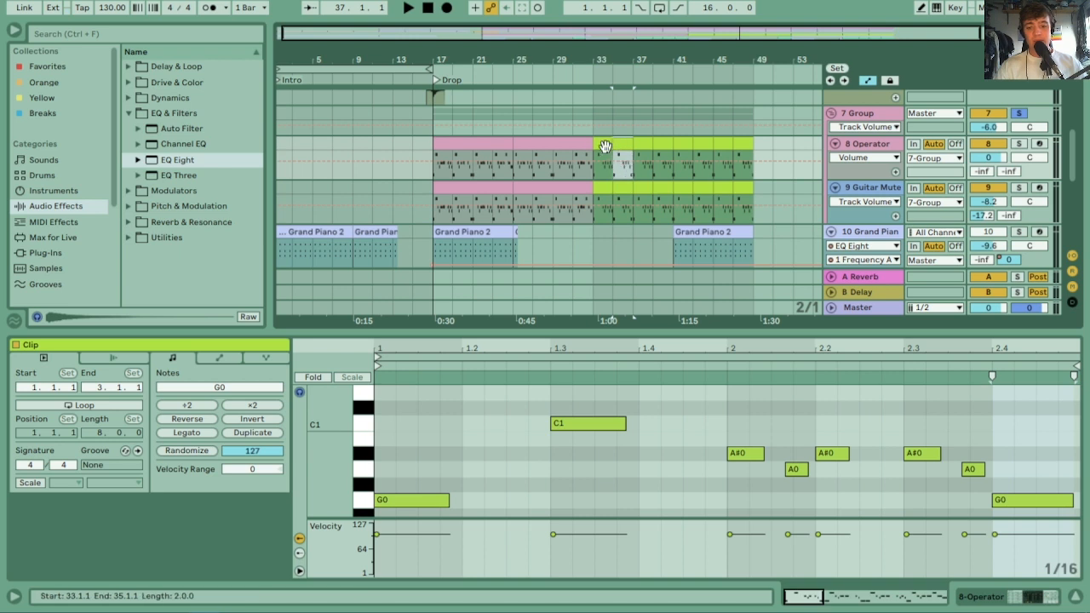
shift+click(619, 187)
key(ctrl+d)
key(ctrl+d)
key(ctrl+d)
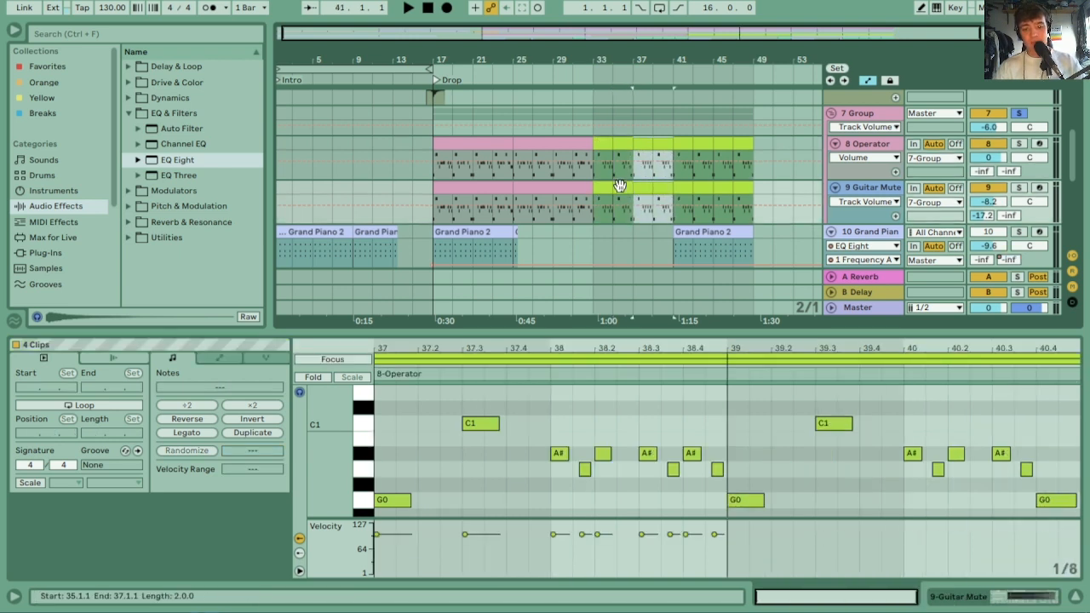
click(605, 146)
key(space)
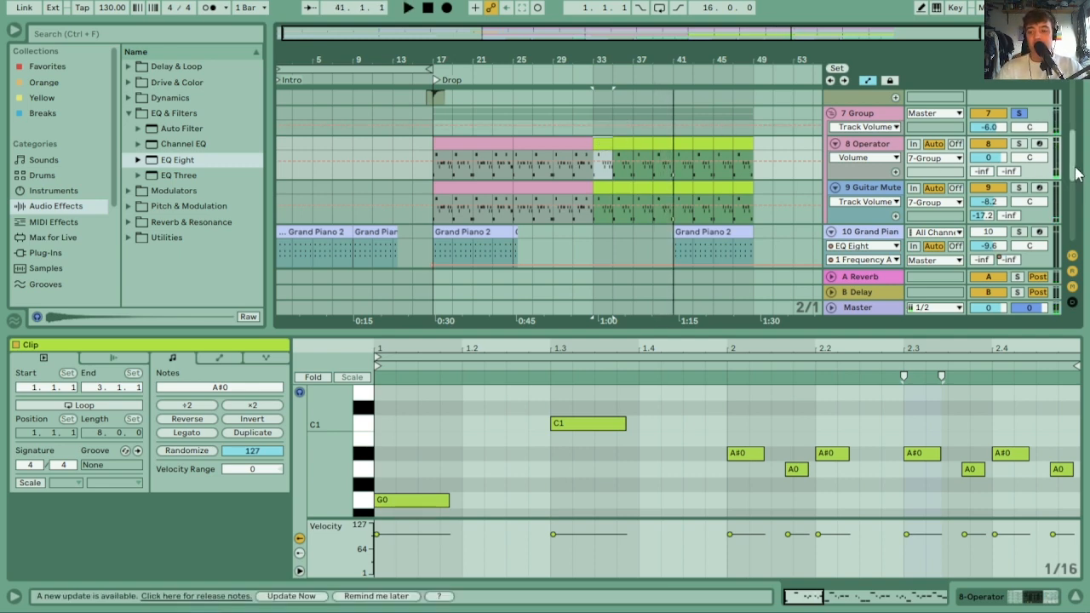
Copy the two crash clips around the start of the drop to bar 33 on the Crash Acoustified track
scroll(1064, 149, up, 5)
scroll(1065, 149, down, 1)
click(432, 147)
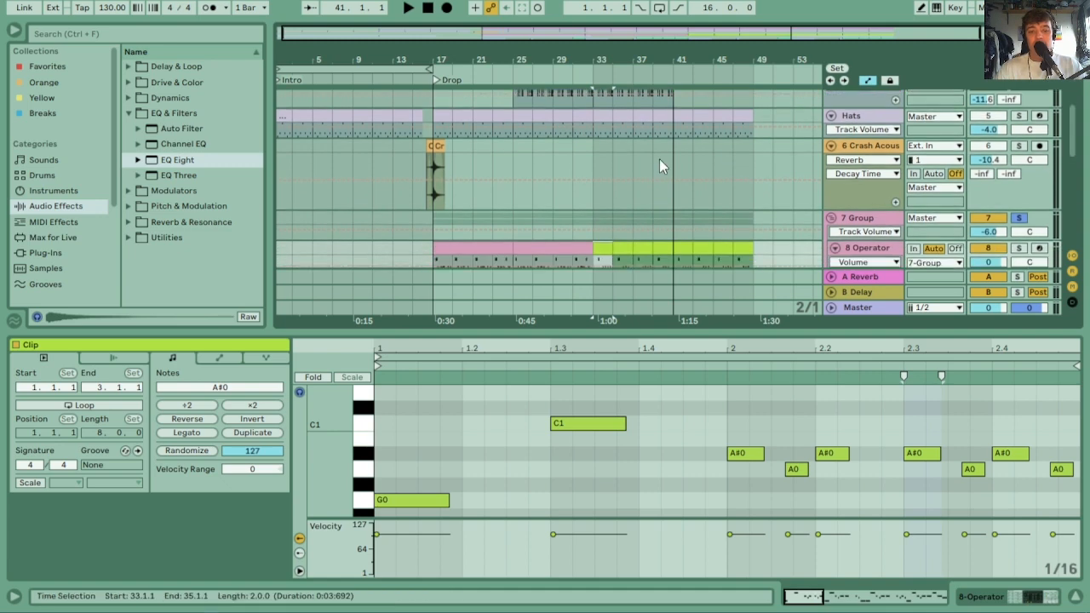
shift+click(440, 146)
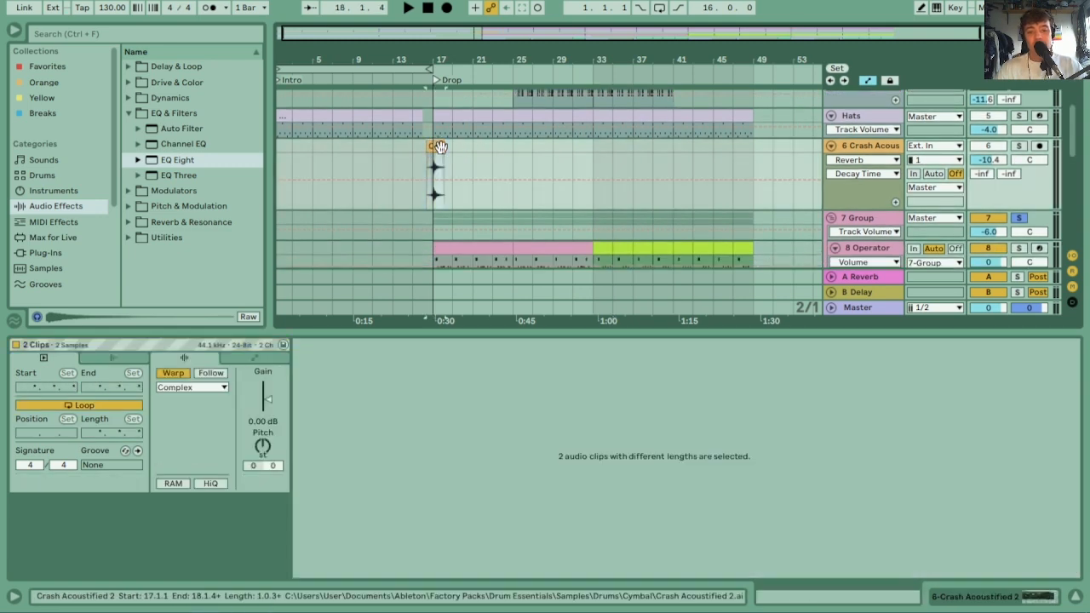
drag(437, 143, 596, 147)
Clear the Snares from 32.1.1 and the Shaker from shortly after it up to bar 33, and listen to the gap
drag(1072, 147, 1084, 100)
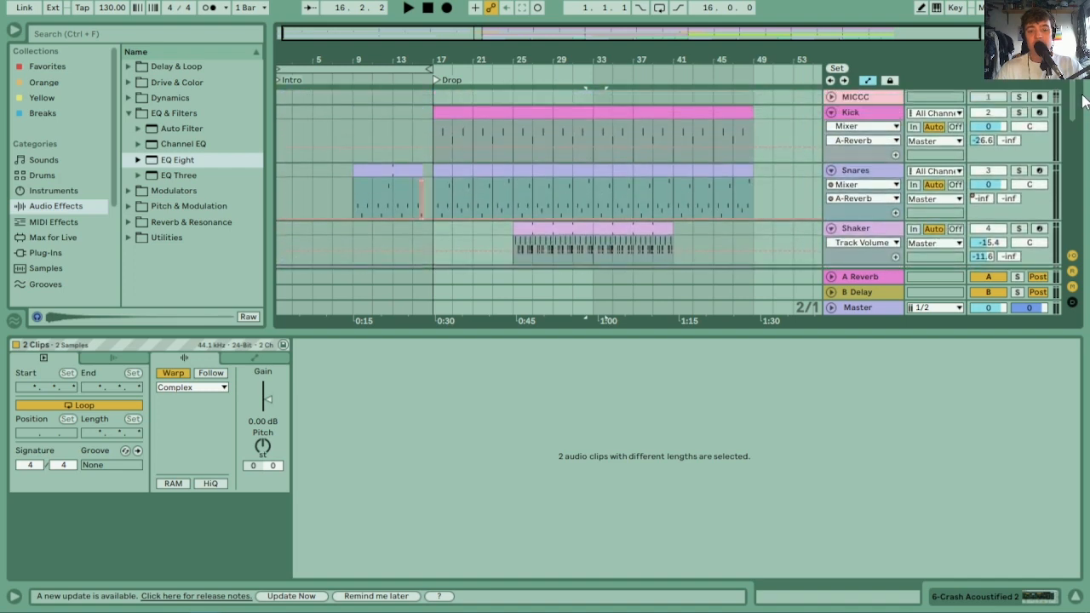
drag(586, 60, 589, 140)
click(496, 125)
key(space)
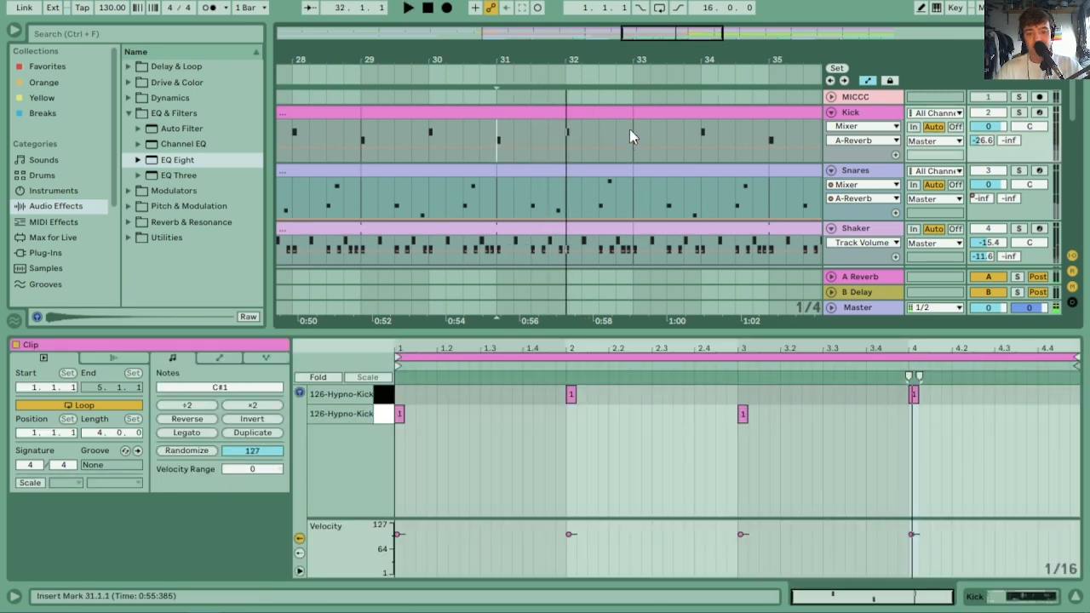
click(630, 187)
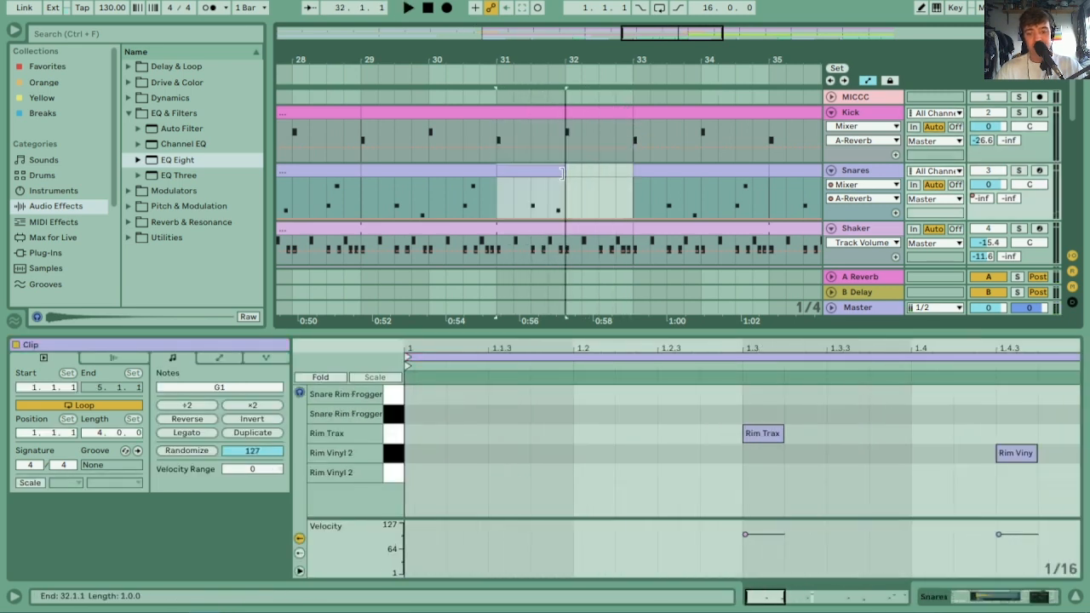
drag(629, 229, 576, 233)
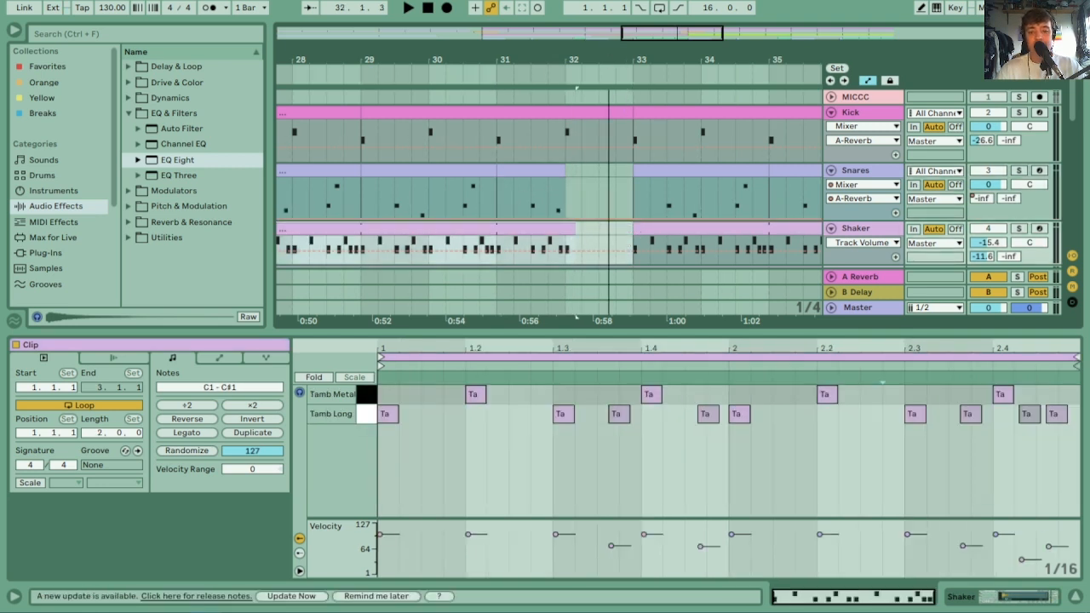
key(z)
click(467, 131)
key(space)
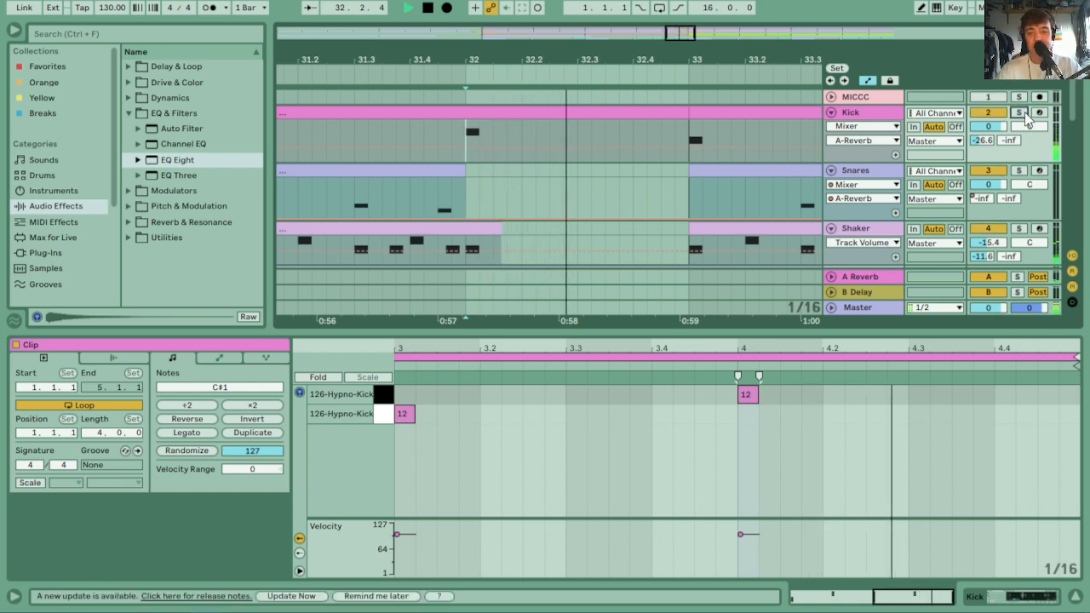
Stop playback and delete the Dragging Metallic Rod clip between bars 32 and 33
key(space)
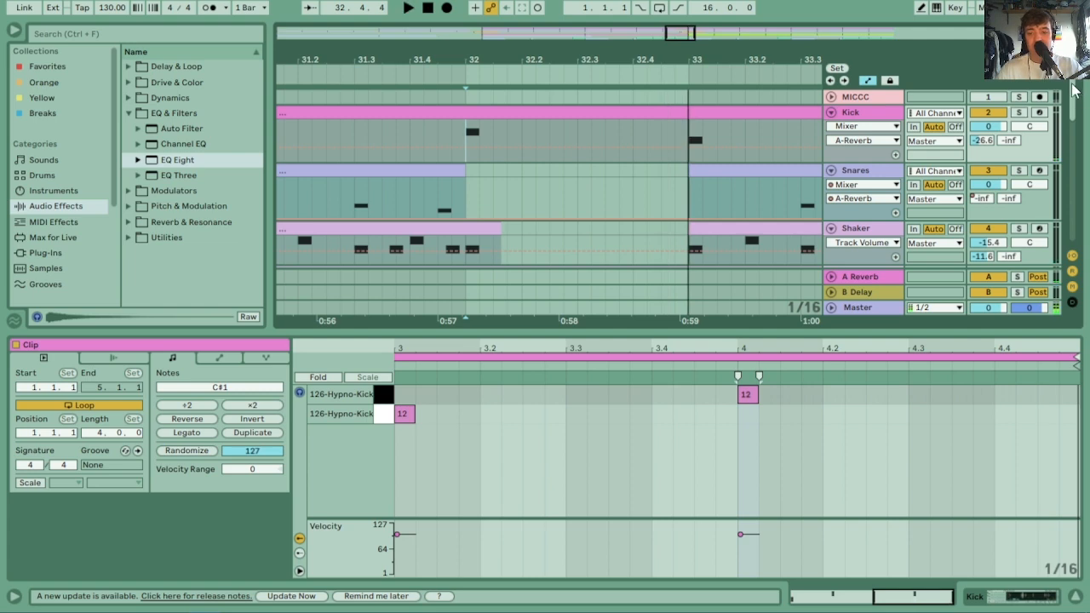
scroll(797, 157, down, 10)
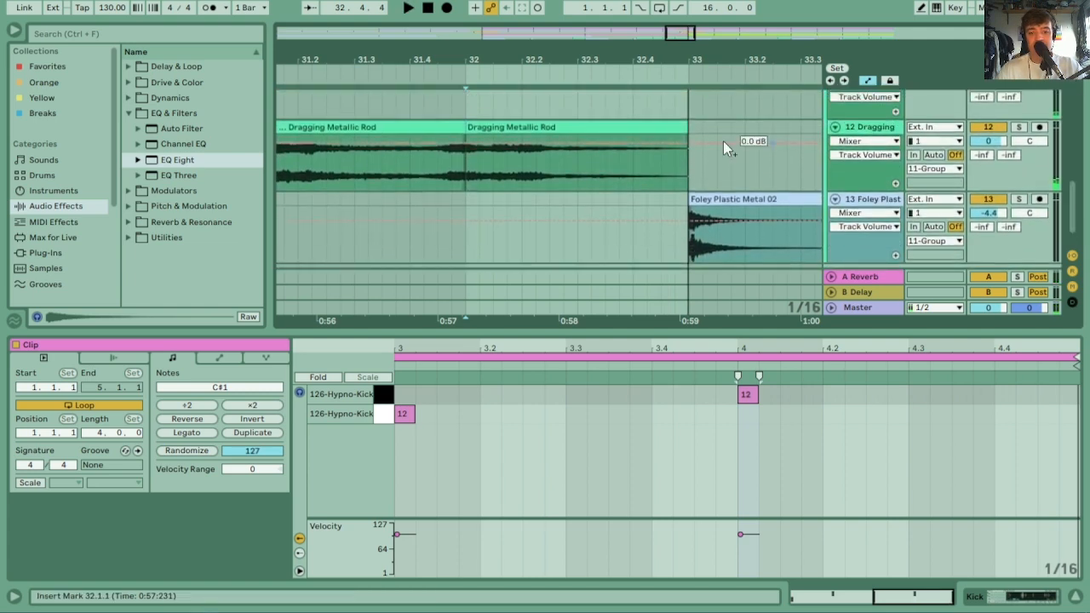
click(591, 126)
key(Delete)
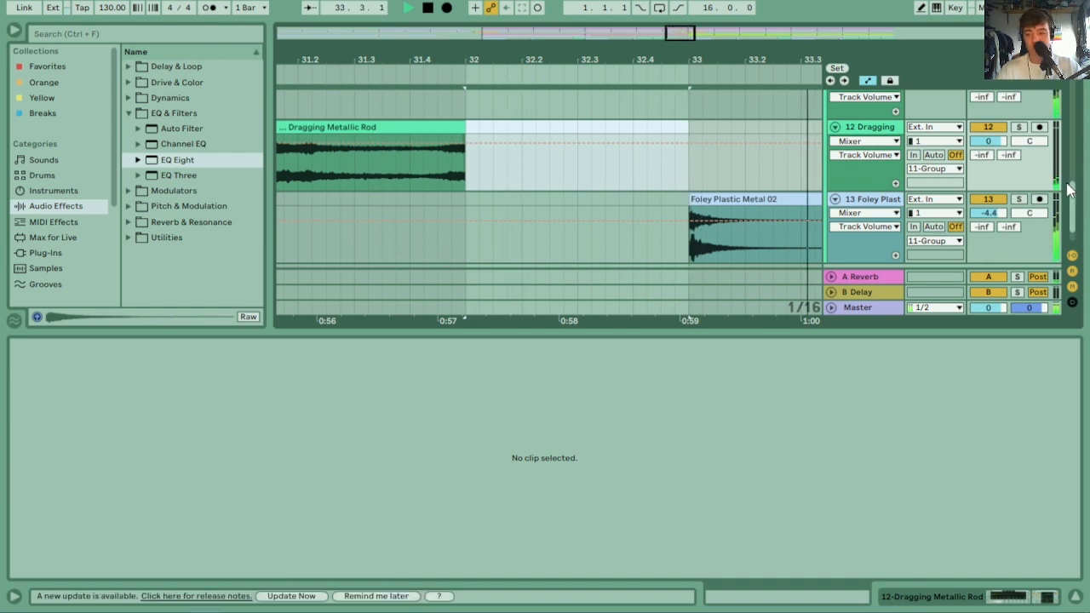
Shorten the first Operator clip so it ends at 32.1.1, and play the transition from just before bar 32
drag(1073, 205, 1076, 152)
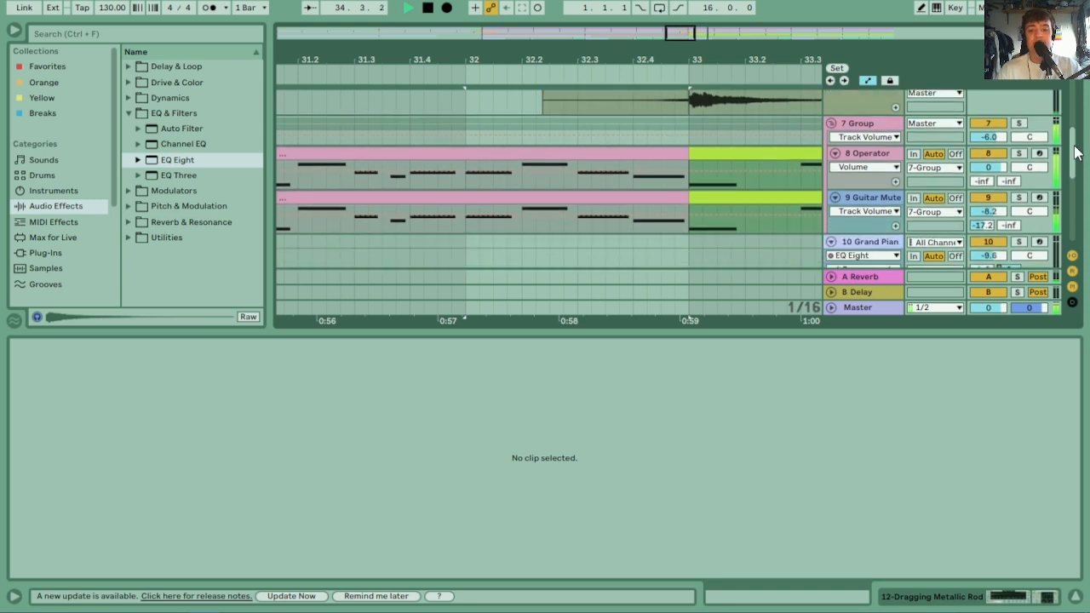
drag(679, 153, 465, 155)
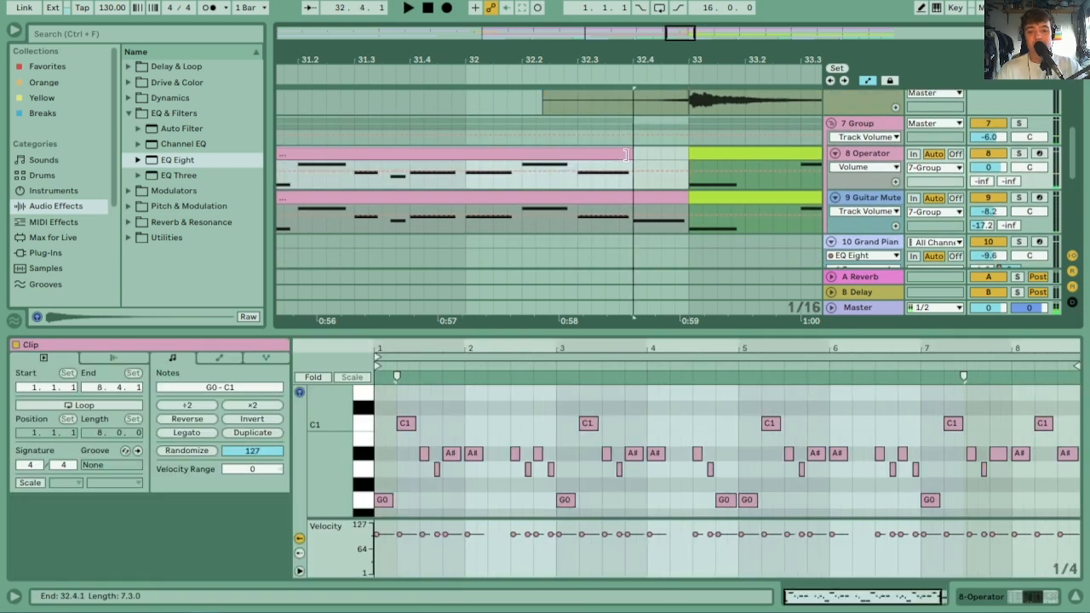
click(387, 82)
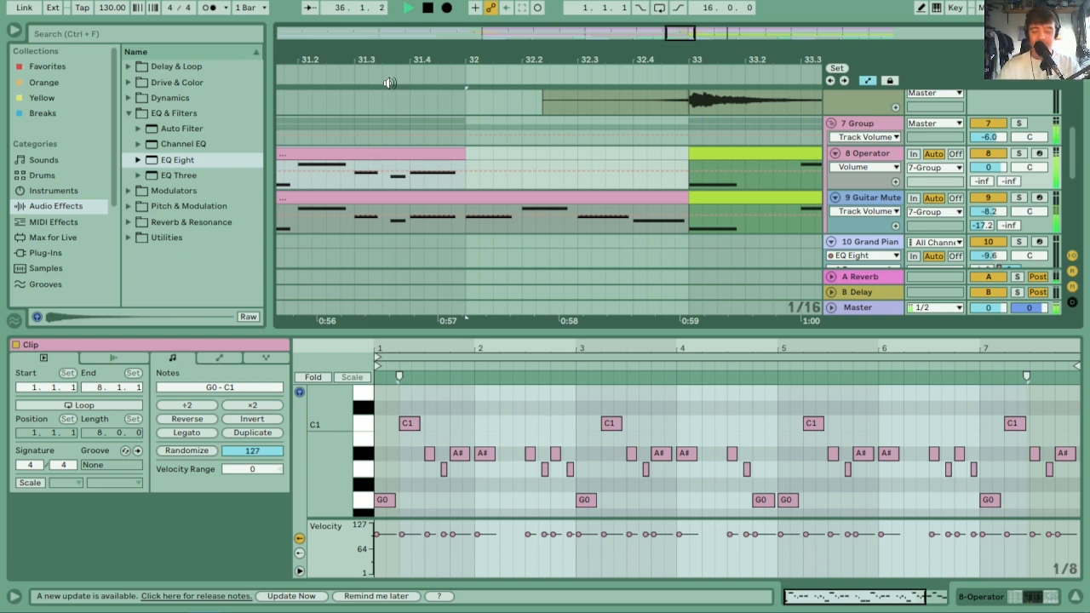
In the Operator clip at bar 33, extend the A#0 note at 2.2 to 2.3, and copy the clip over Guitar Mute
drag(795, 56, 420, 56)
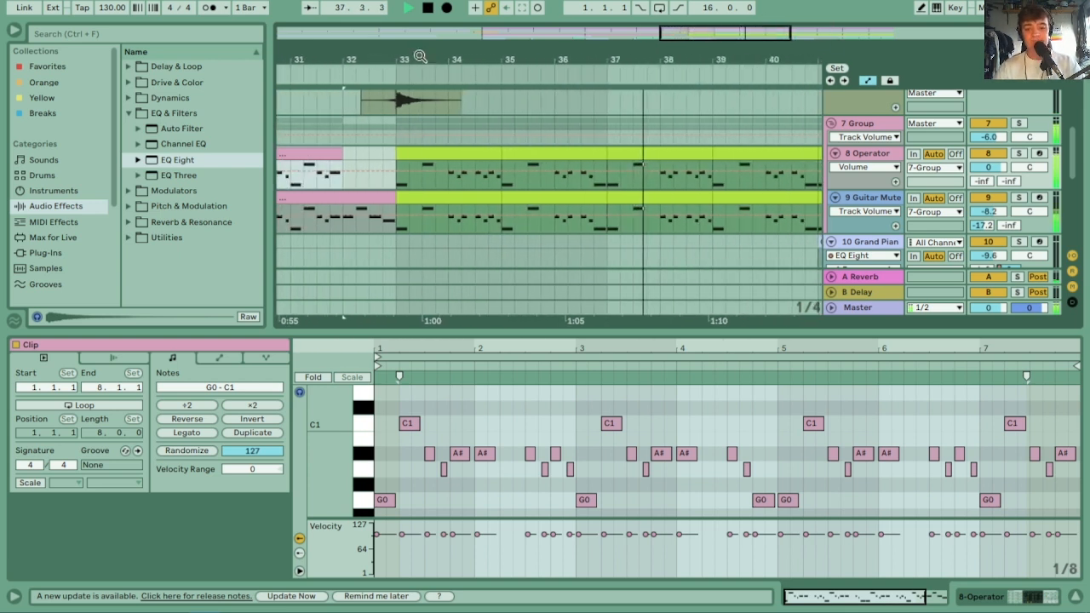
click(486, 155)
key(space)
key(space)
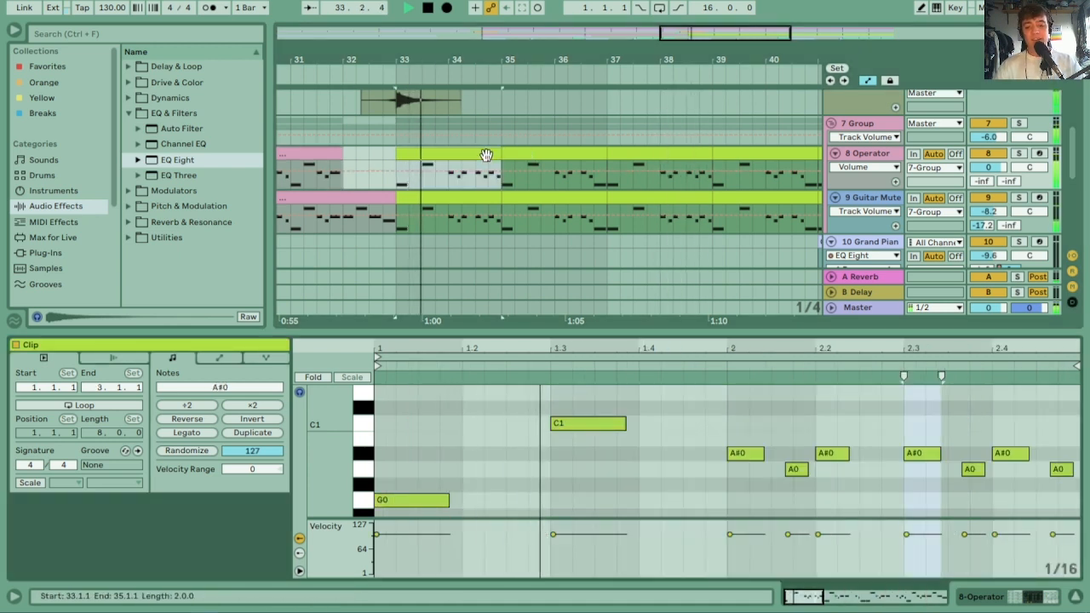
drag(849, 454, 896, 460)
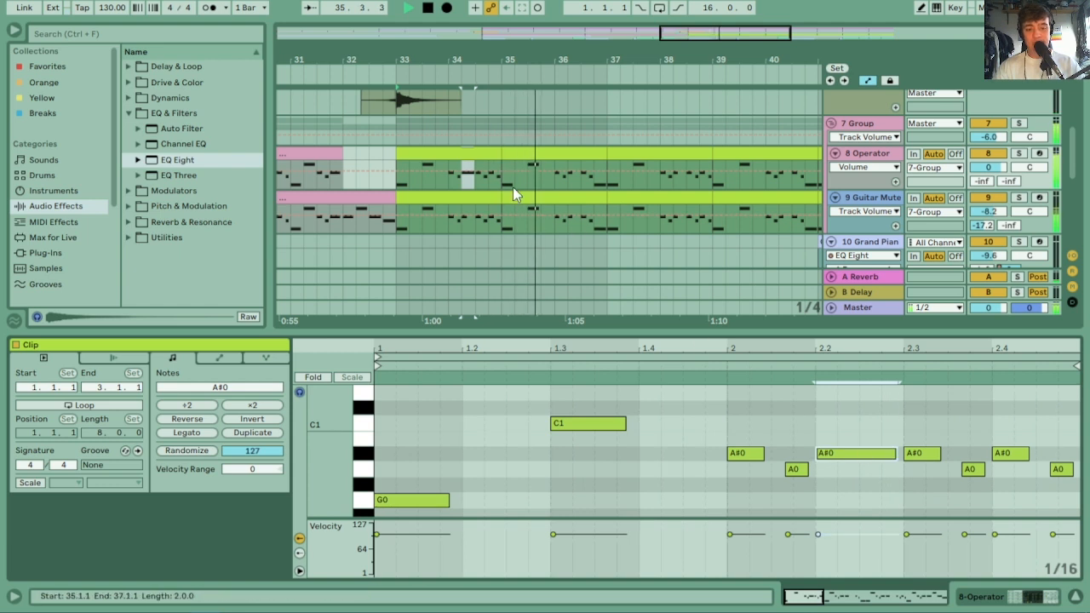
click(479, 154)
drag(480, 154, 479, 199)
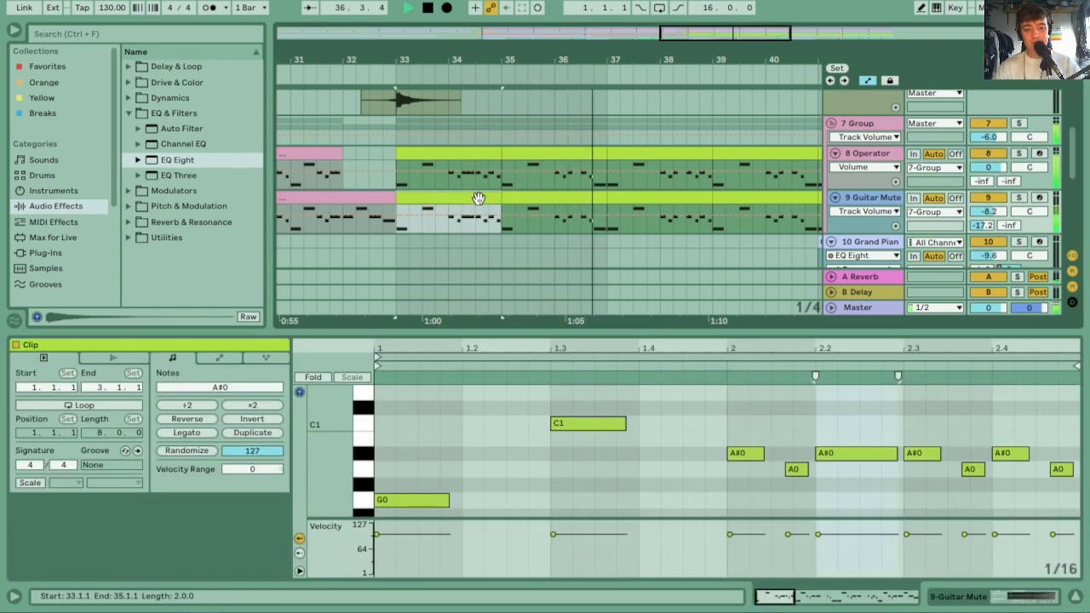
Extend the A#0 note at 2.2 in the Operator clip at bar 35 and copy that clip over Guitar Mute
click(562, 149)
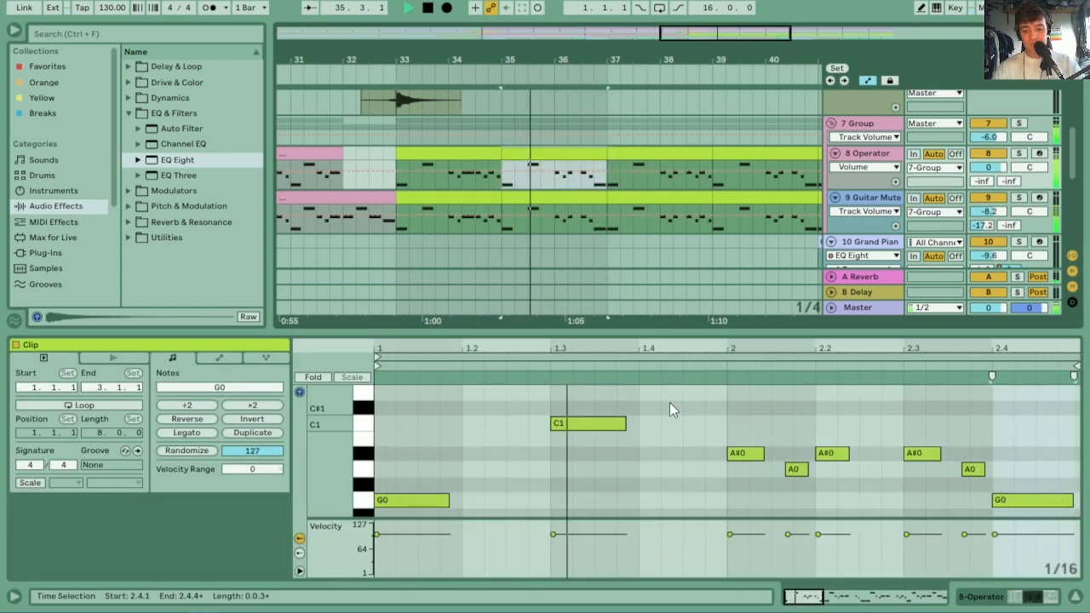
drag(849, 453, 893, 453)
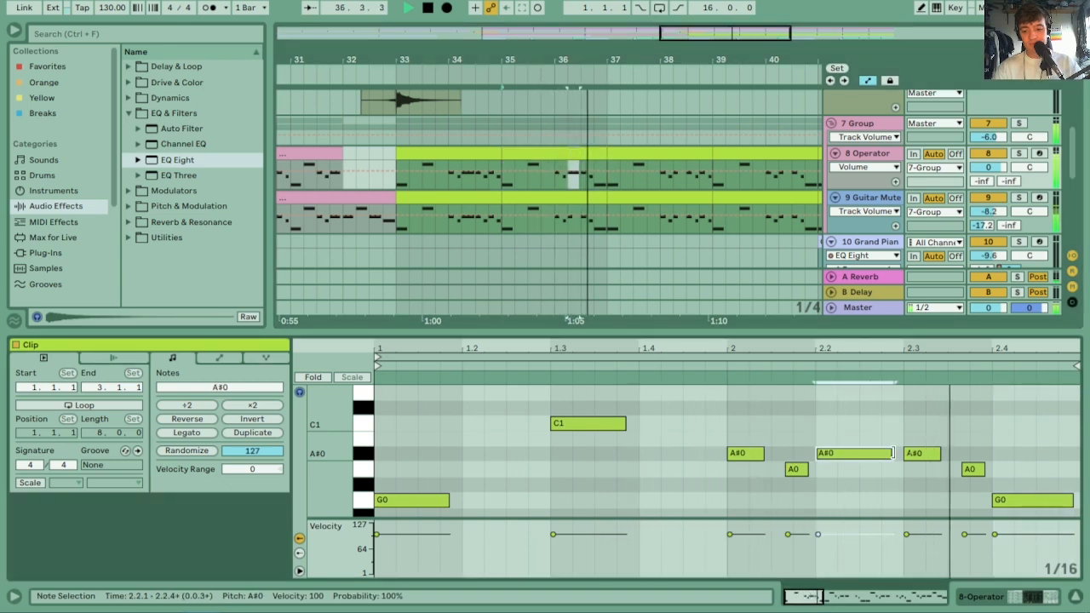
click(552, 179)
drag(552, 172, 552, 197)
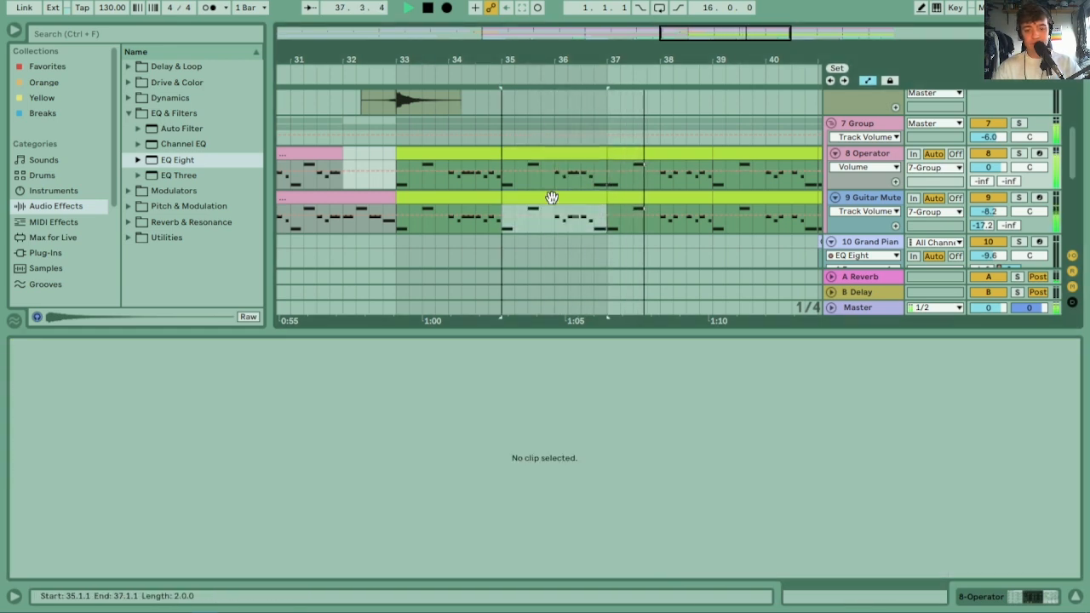
Duplicate the revised four bars of Operator and Guitar Mute clips from bar 33 repeatedly up to bar 49
click(466, 155)
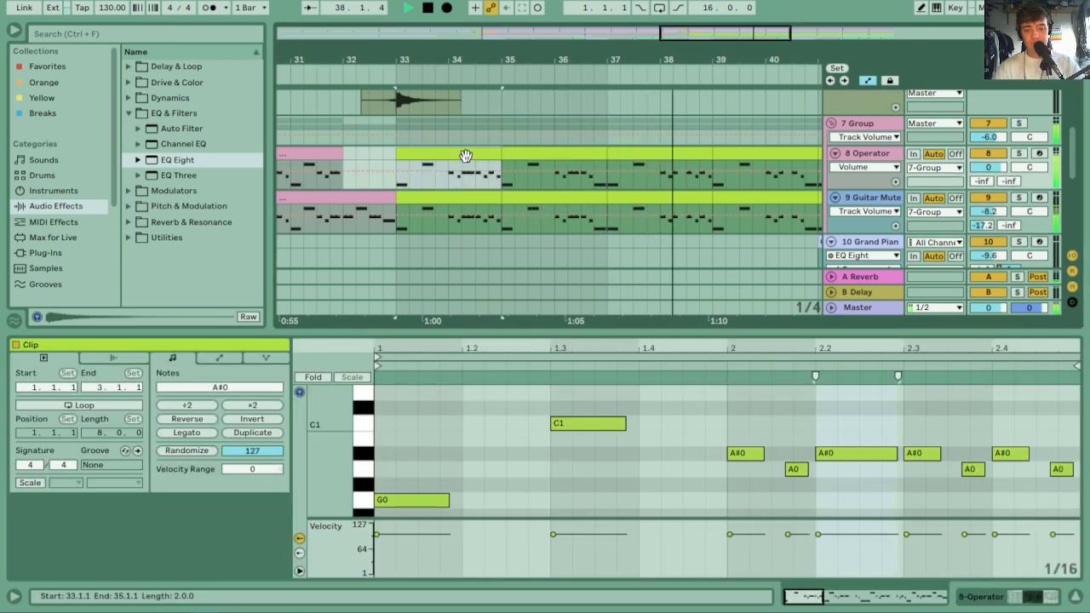
shift+click(566, 197)
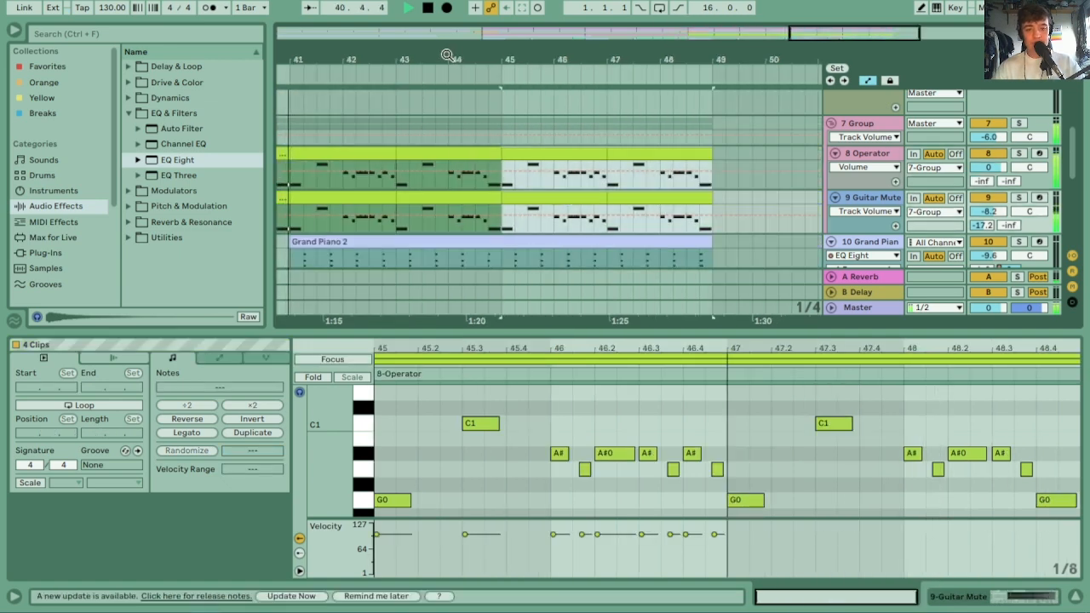
drag(447, 55, 652, 56)
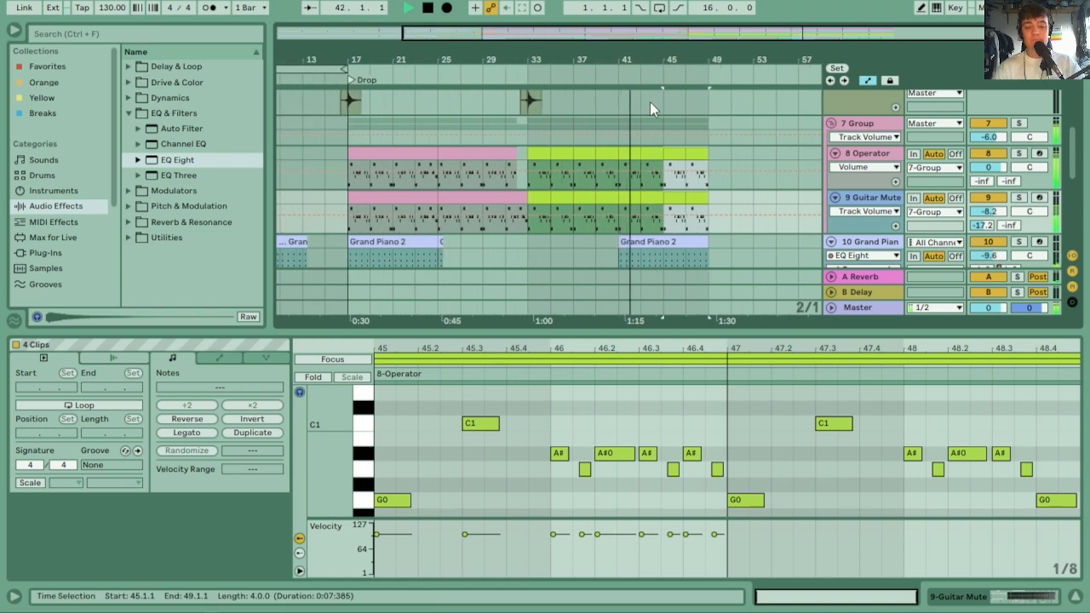
Raise all G2 notes in the Grand Piano clip at bar 41 by one octave to G3
click(662, 245)
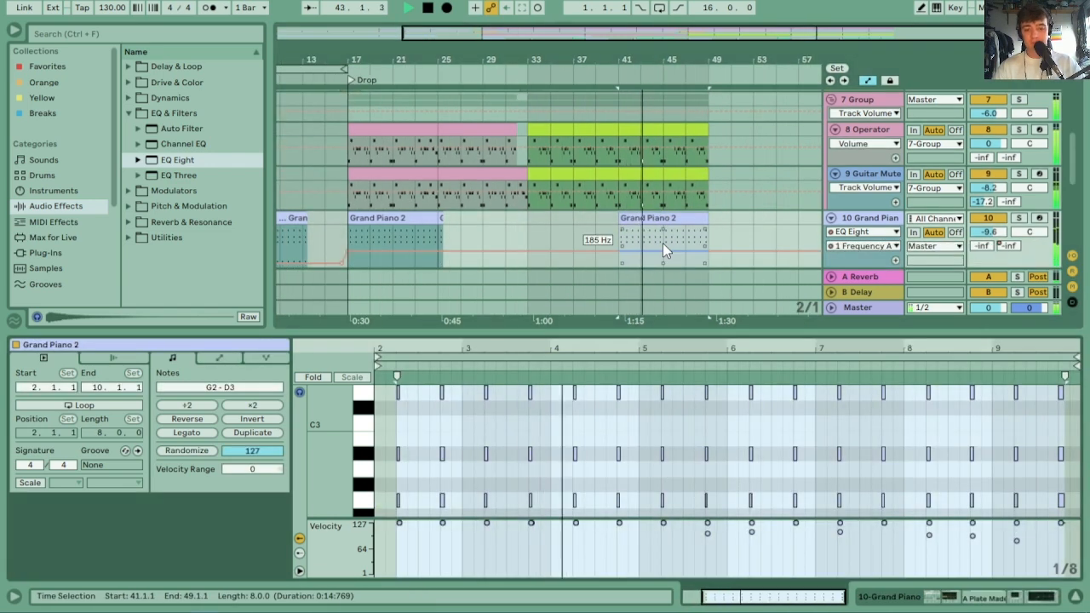
key(space)
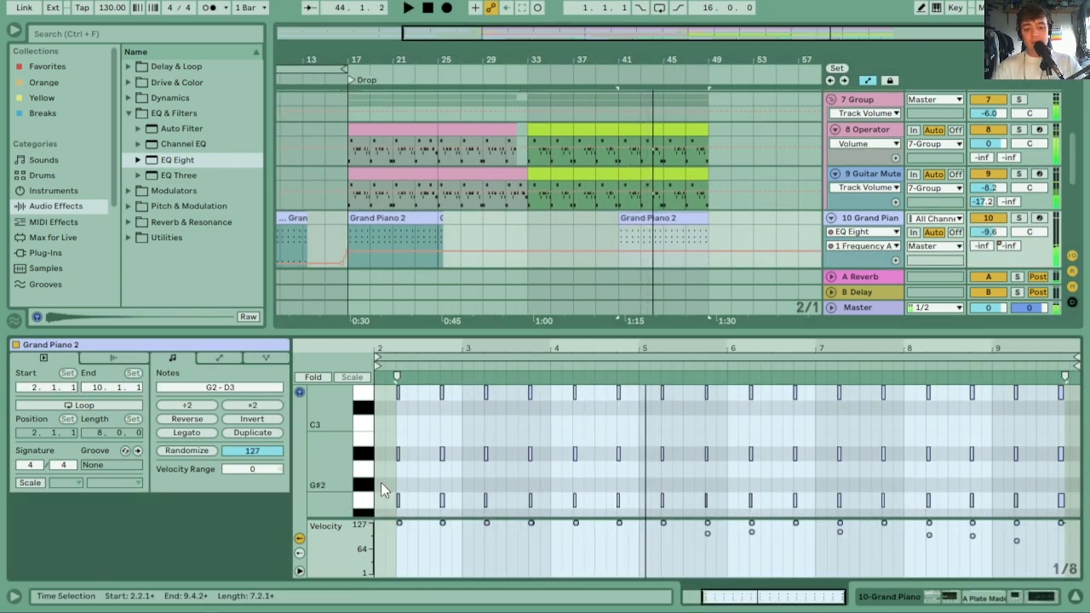
drag(380, 478, 1074, 514)
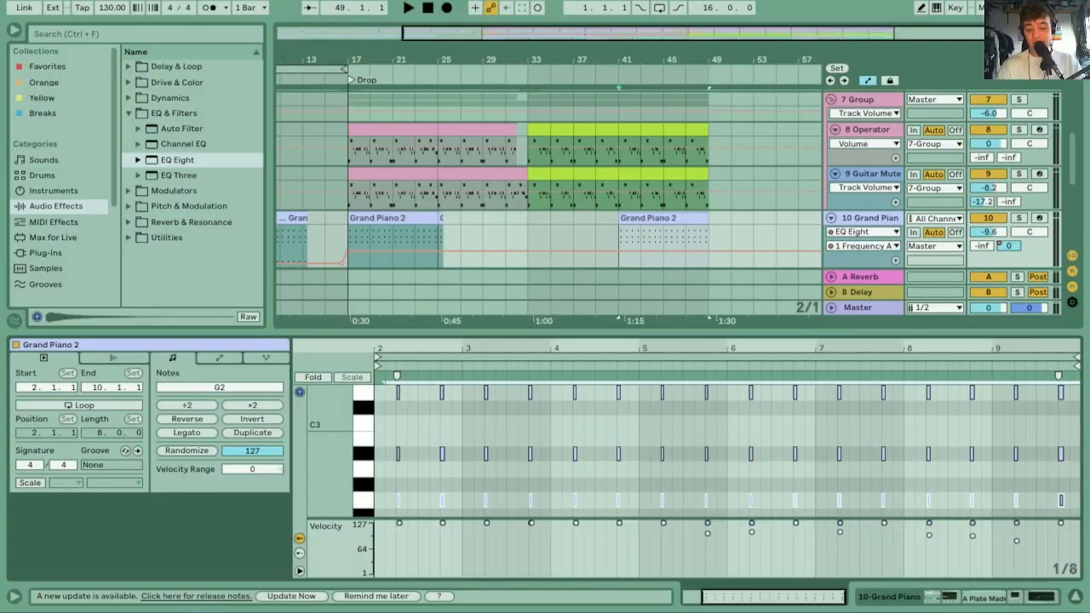
key(shift+Up)
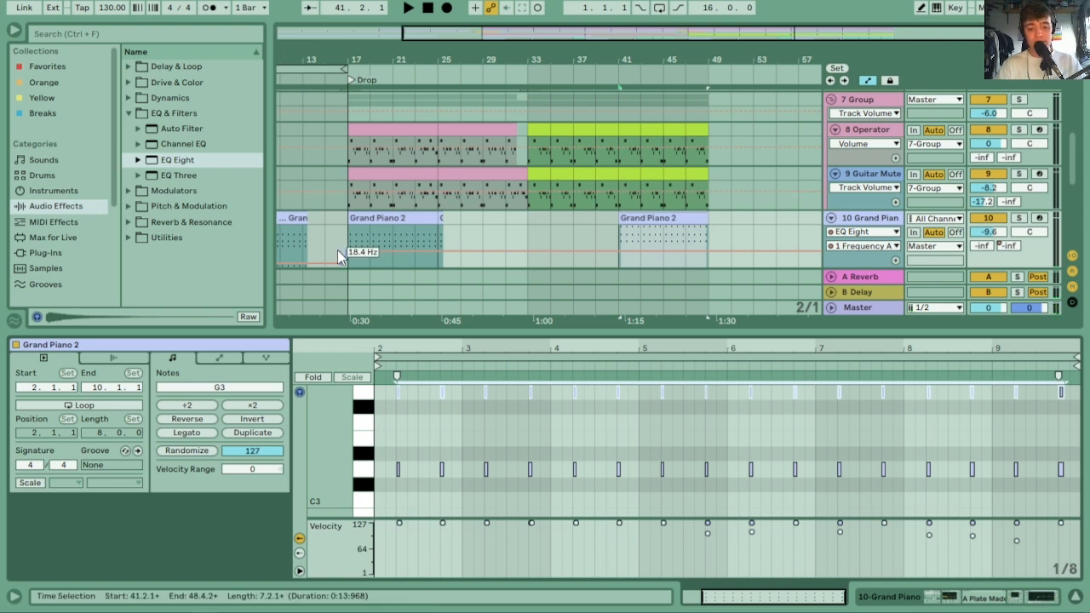
Listen to the Grand Piano clip at bar 17 and compare it with the raised version at bar 41
click(362, 217)
key(space)
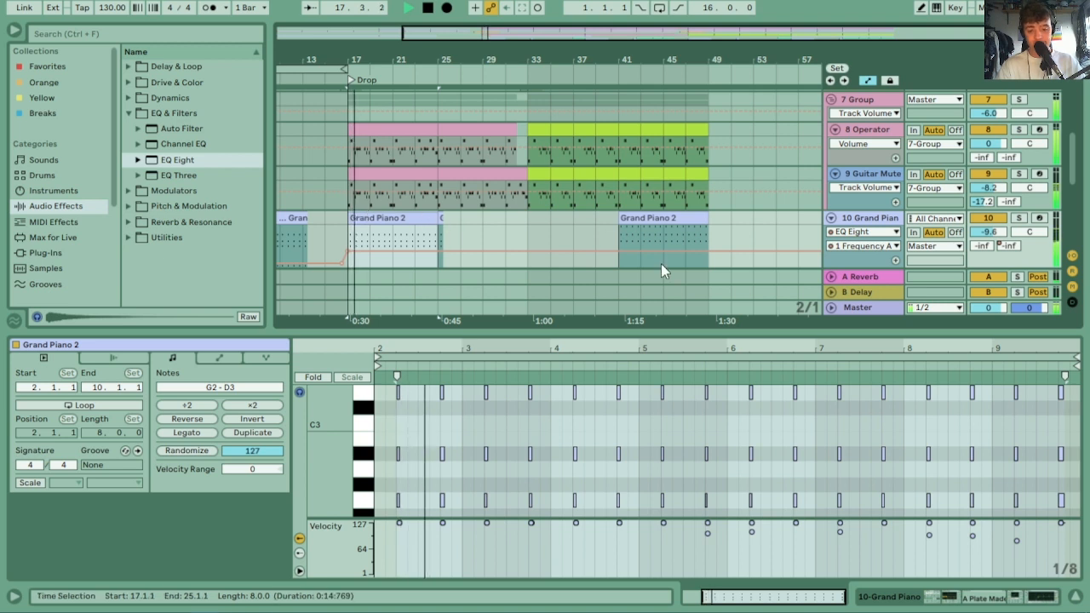
click(654, 220)
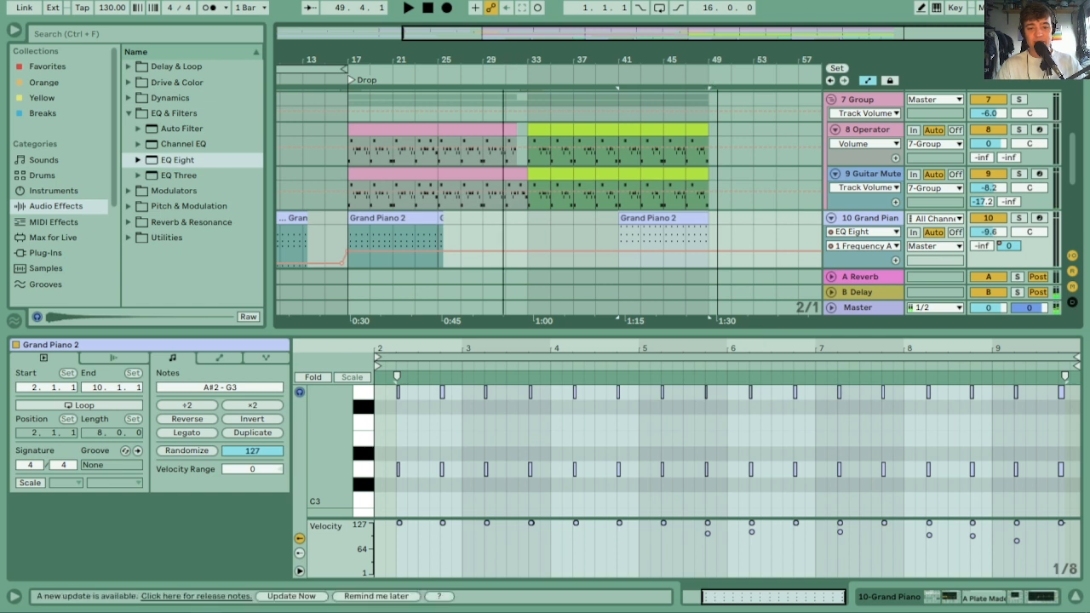
Lower the G3 notes in bars 2–3 and 6–7 of the bar 41 Grand Piano clip by one octave to G2
key(minus)
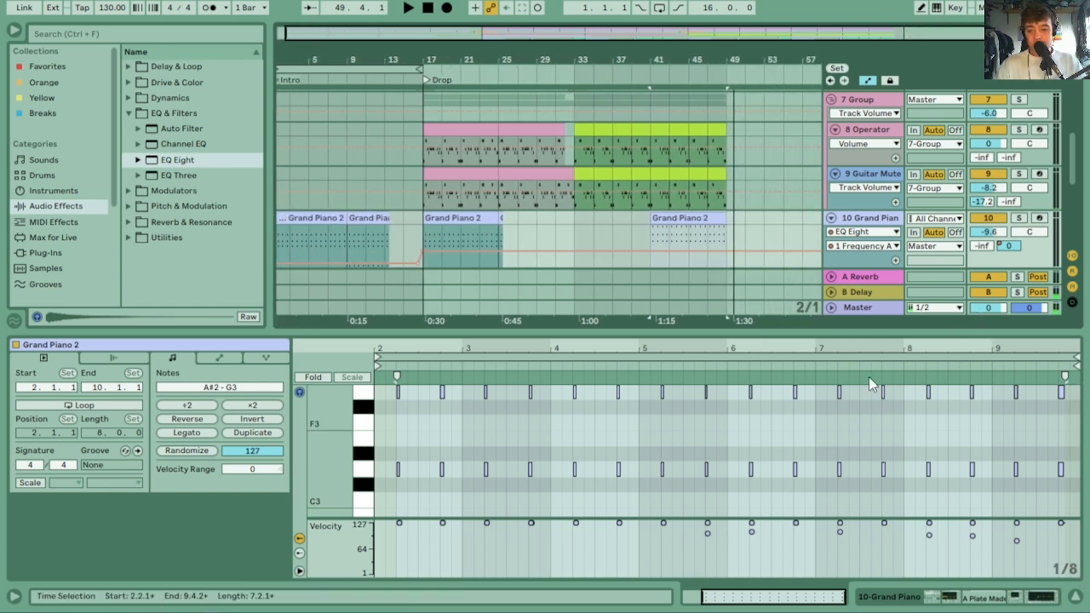
click(670, 219)
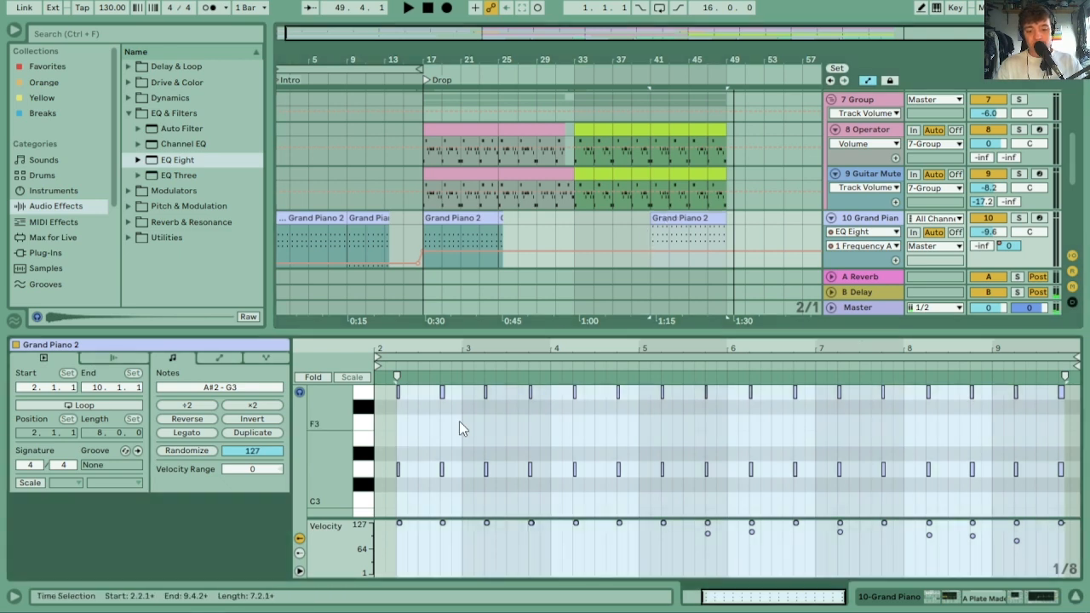
mouse_move(364, 421)
mouse_down()
mouse_move(345, 421)
mouse_move(554, 395)
mouse_move(545, 388)
mouse_up()
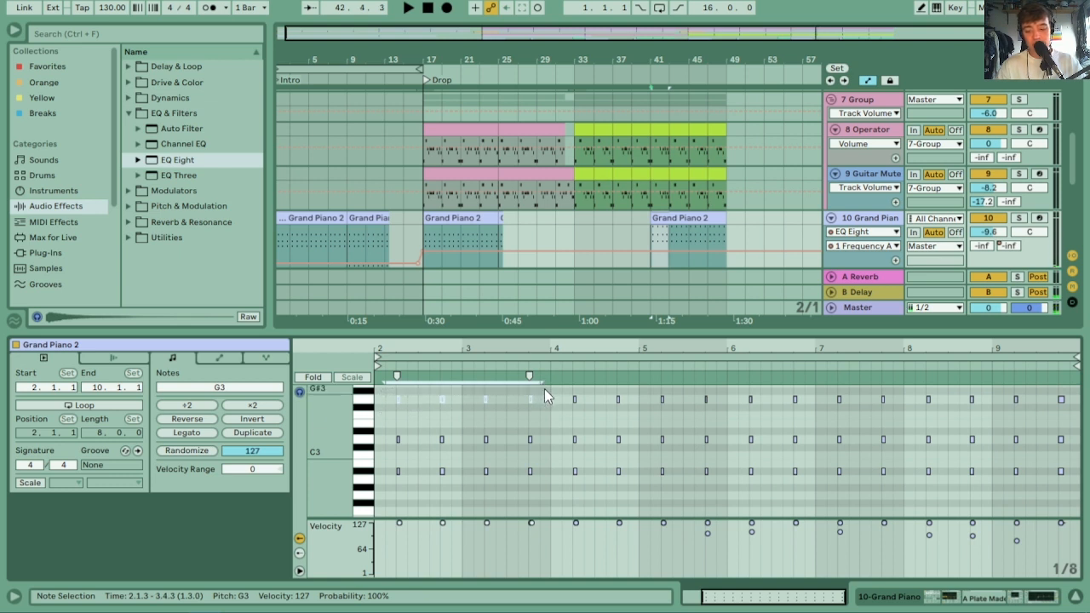
key(shift+Down)
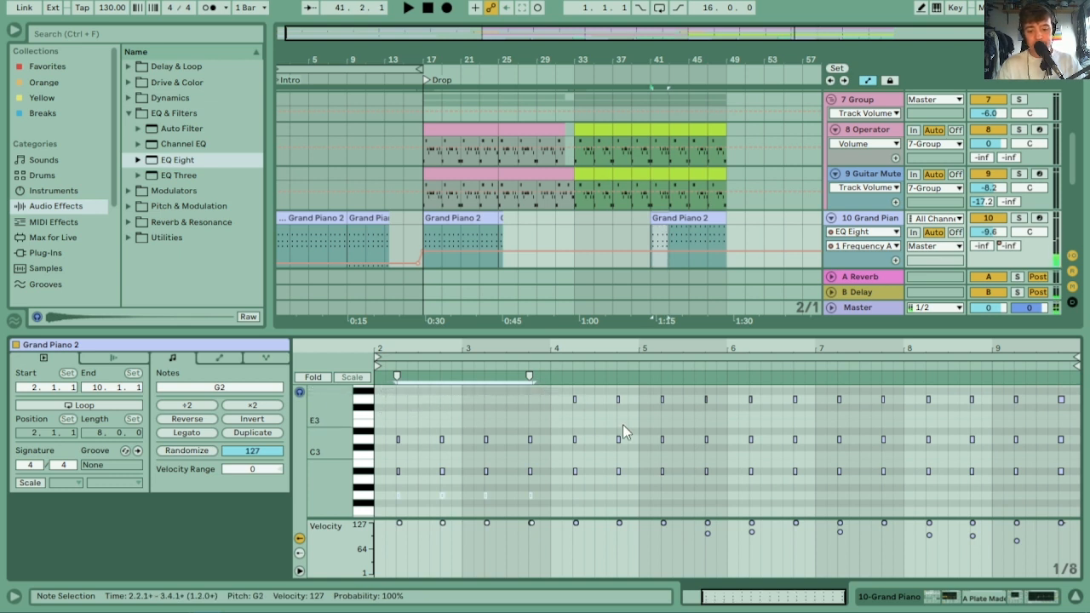
drag(740, 409, 903, 396)
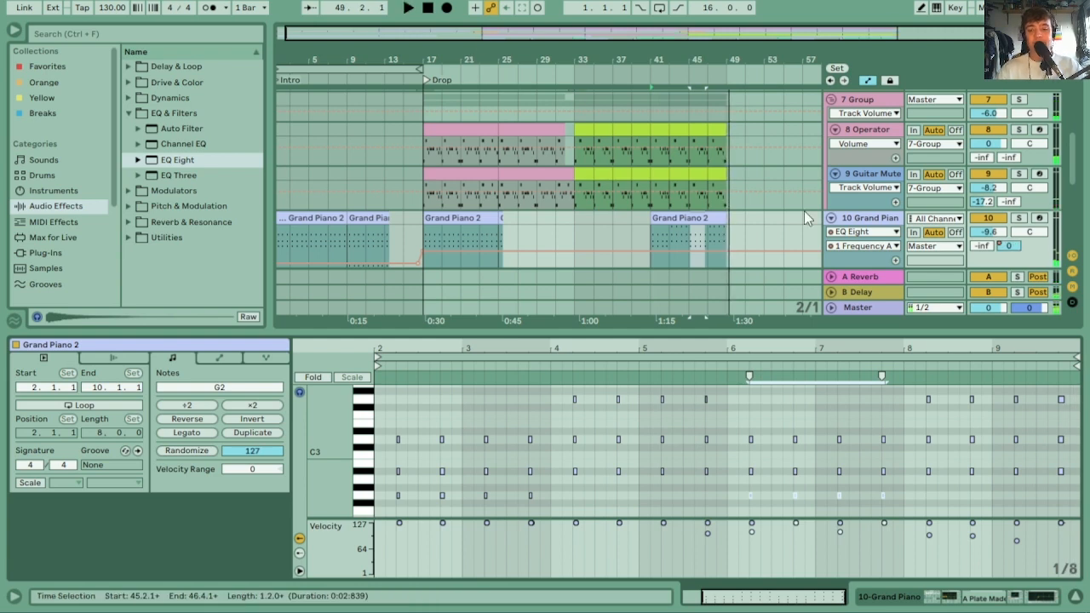
Hide the clip editor, look over the whole arrangement, and listen through the bar 33 transition into the second half of the drop
click(1074, 600)
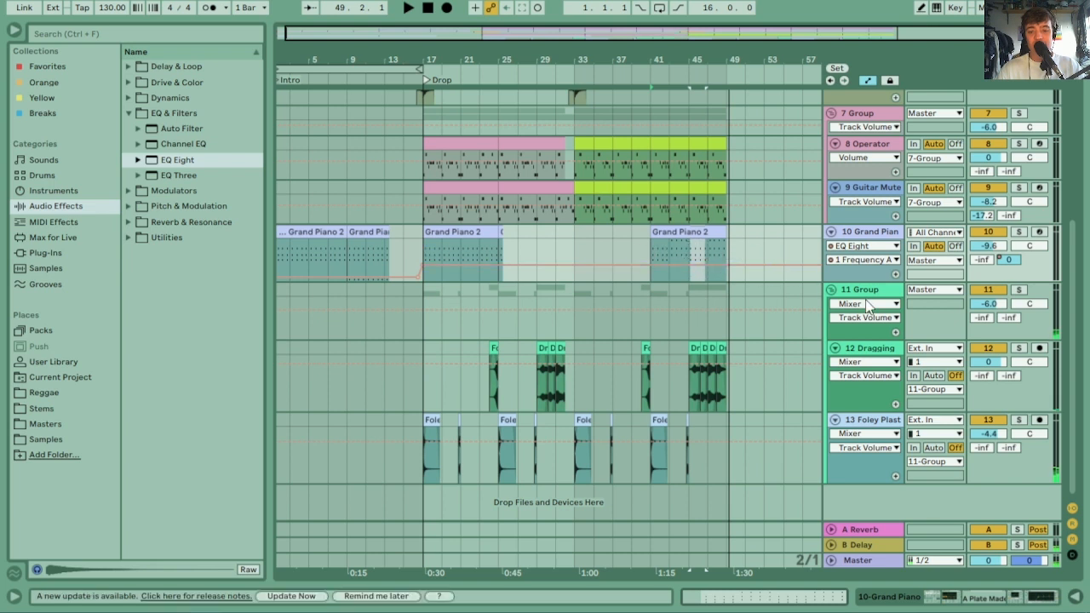
drag(585, 60, 586, 59)
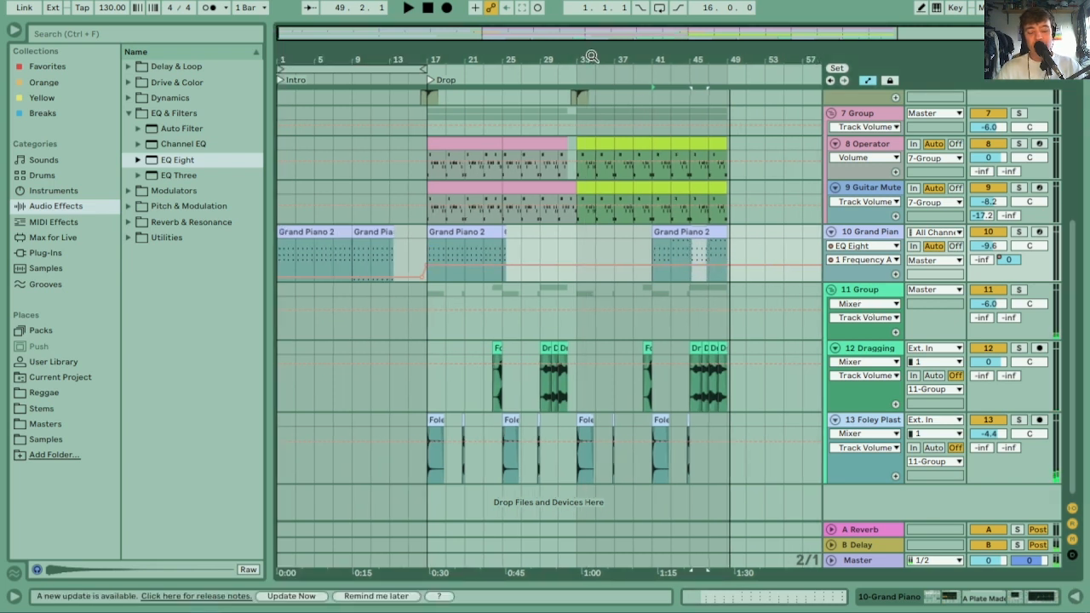
drag(1078, 253, 1076, 82)
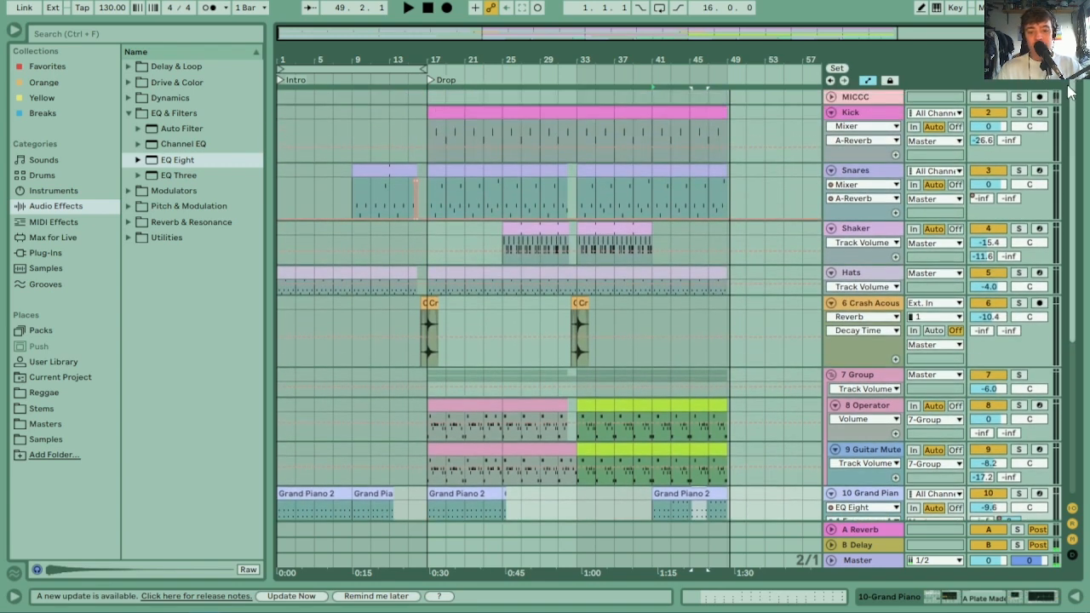
drag(553, 55, 540, 74)
click(538, 74)
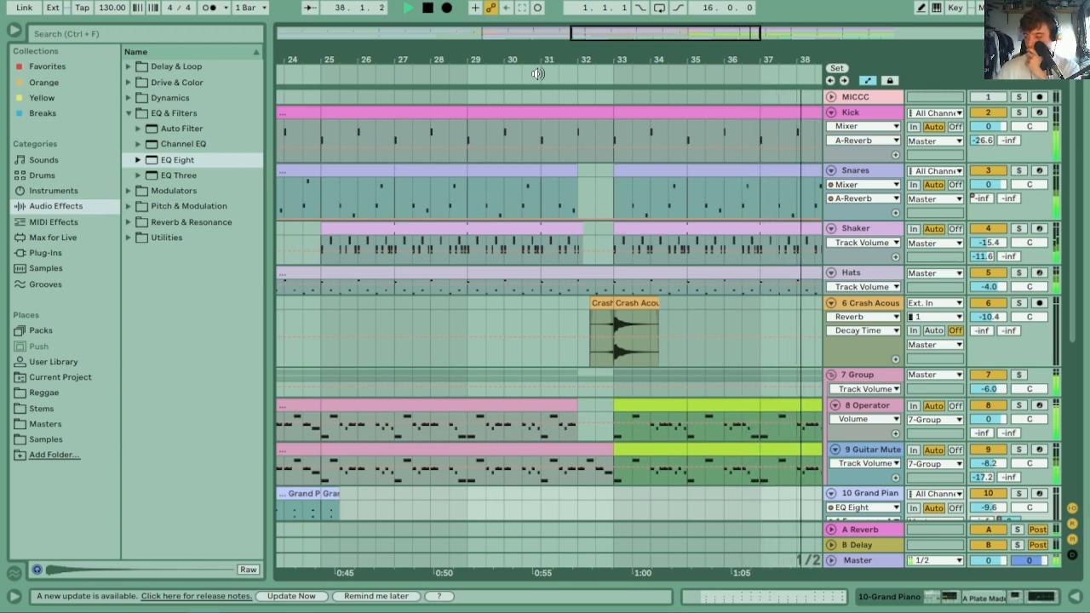
drag(489, 63, 584, 25)
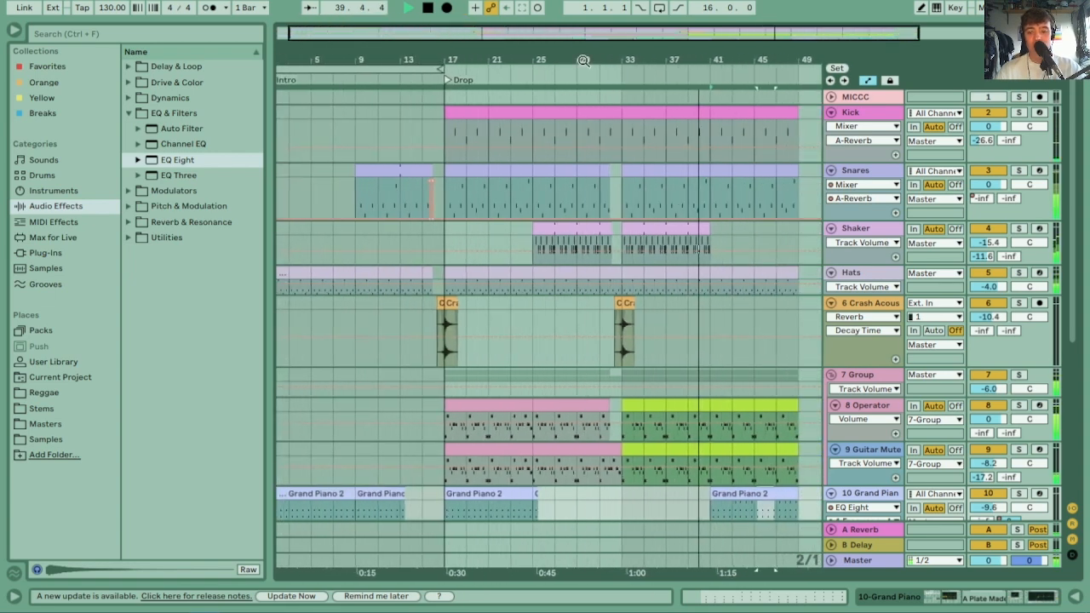
right_click(874, 168)
click(944, 75)
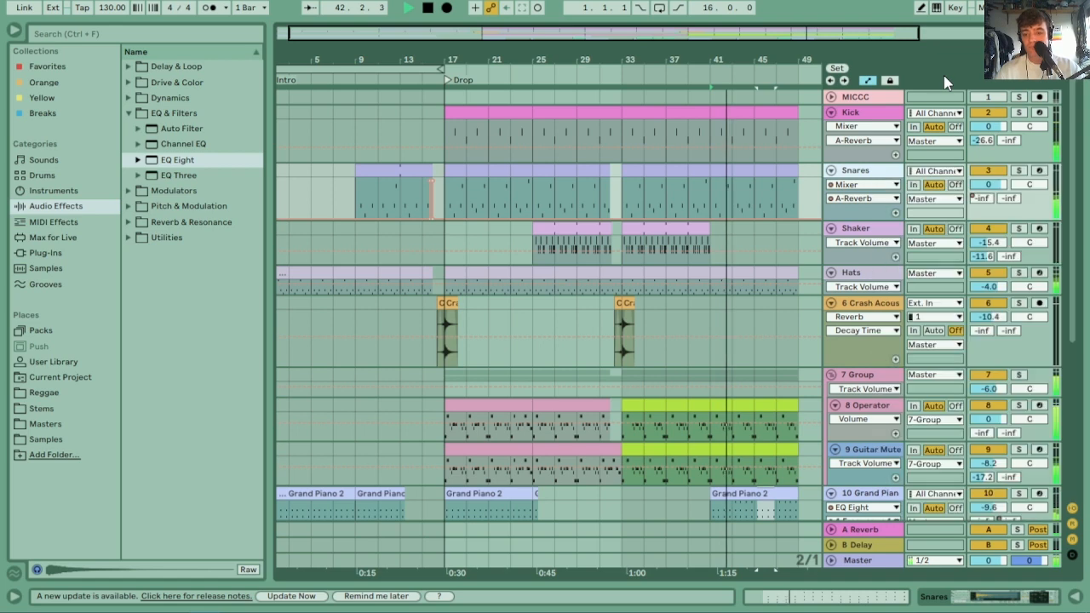
Open the notes of the Grand Piano clip at bar 41 during playback
scroll(1075, 169, down, 3)
drag(1075, 163, 1075, 285)
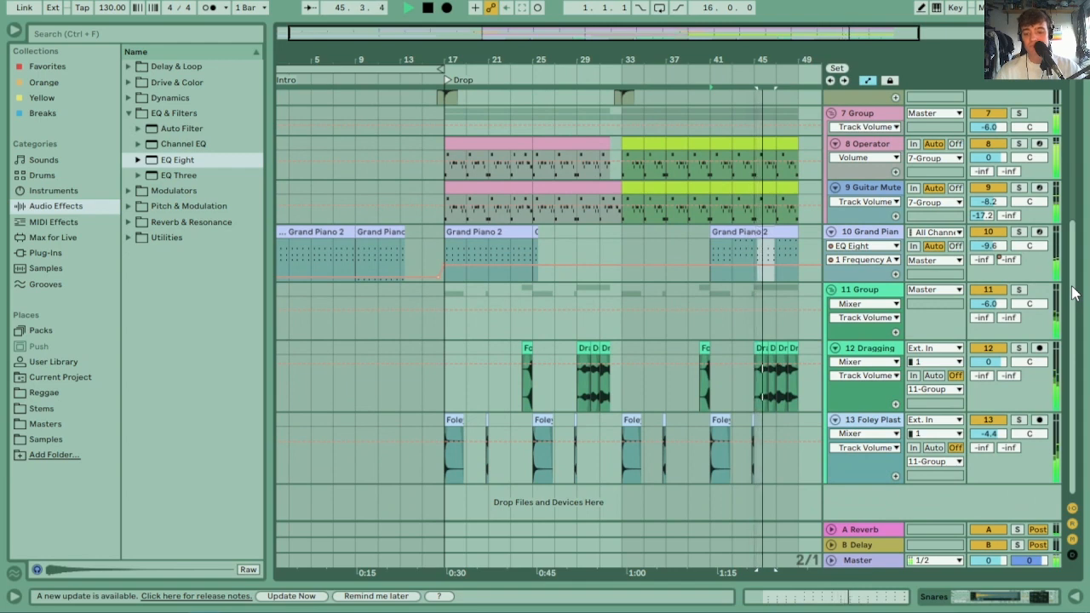
double_click(776, 256)
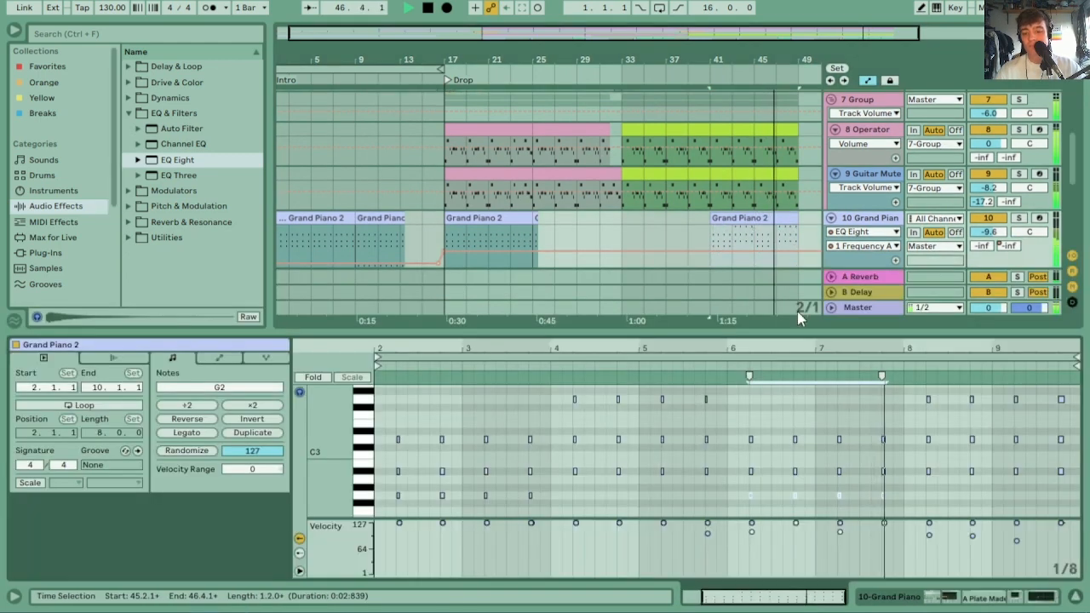
Raise the A#2 notes in bars 8–9 of the bar 41 Grand Piano clip by one octave to A#3, and stop playback
drag(905, 486, 1080, 462)
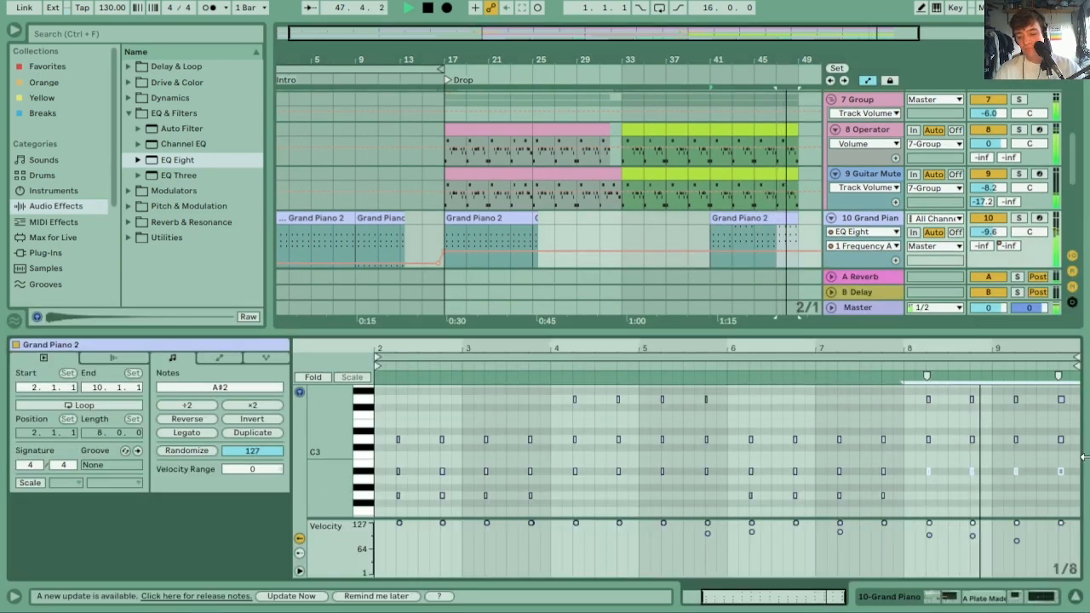
key(shift+Up)
key(space)
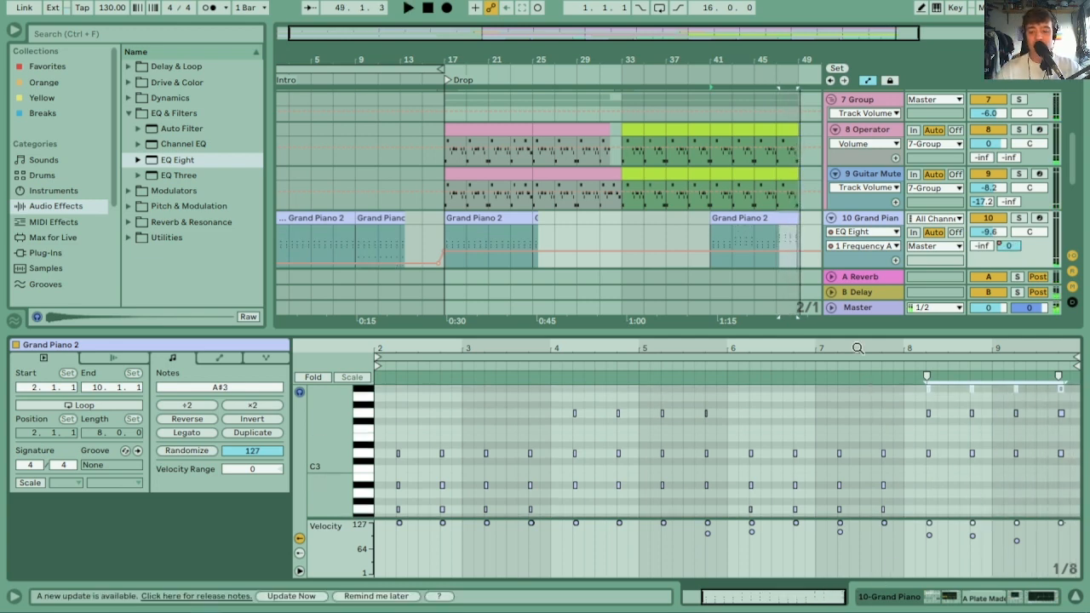
drag(857, 332, 857, 281)
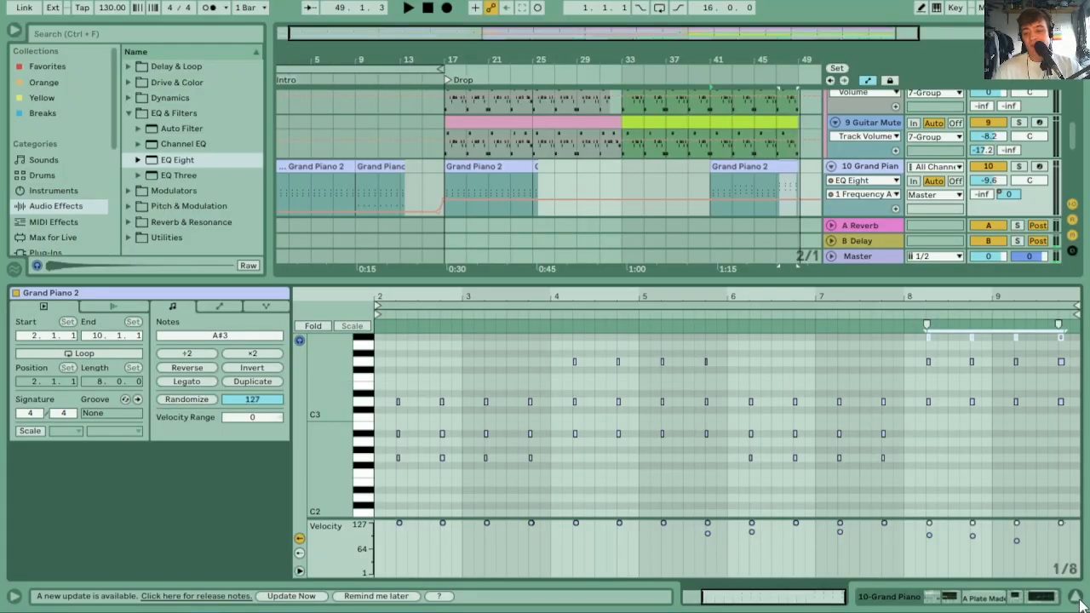
Hide the clip editor and browser, look over all tracks of the arrangement, and start playback from bar 25
click(1075, 597)
click(14, 29)
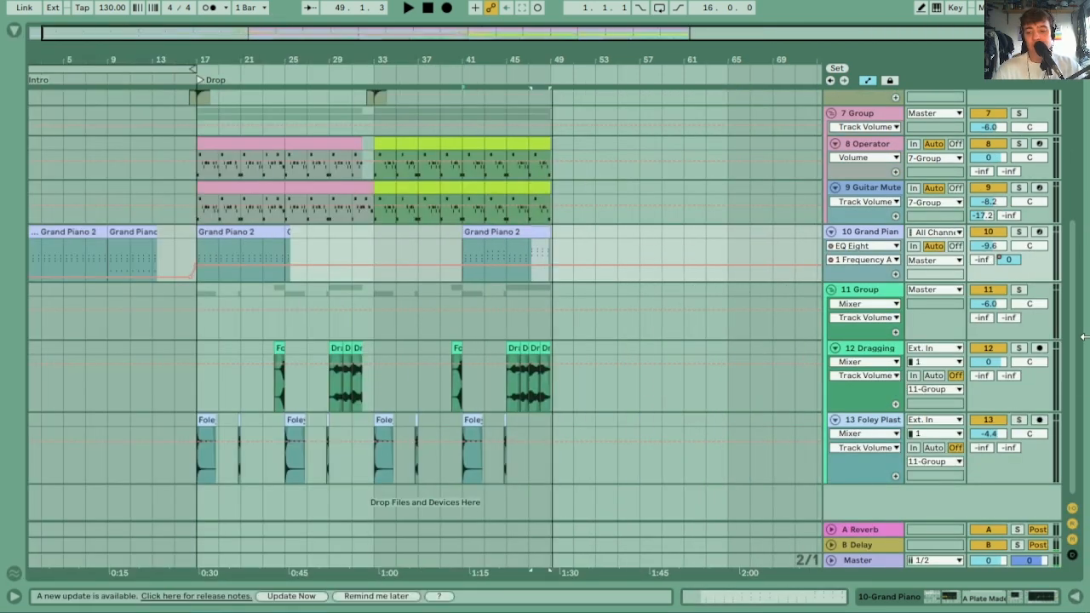
scroll(1056, 196, up, 5)
scroll(1055, 196, down, 5)
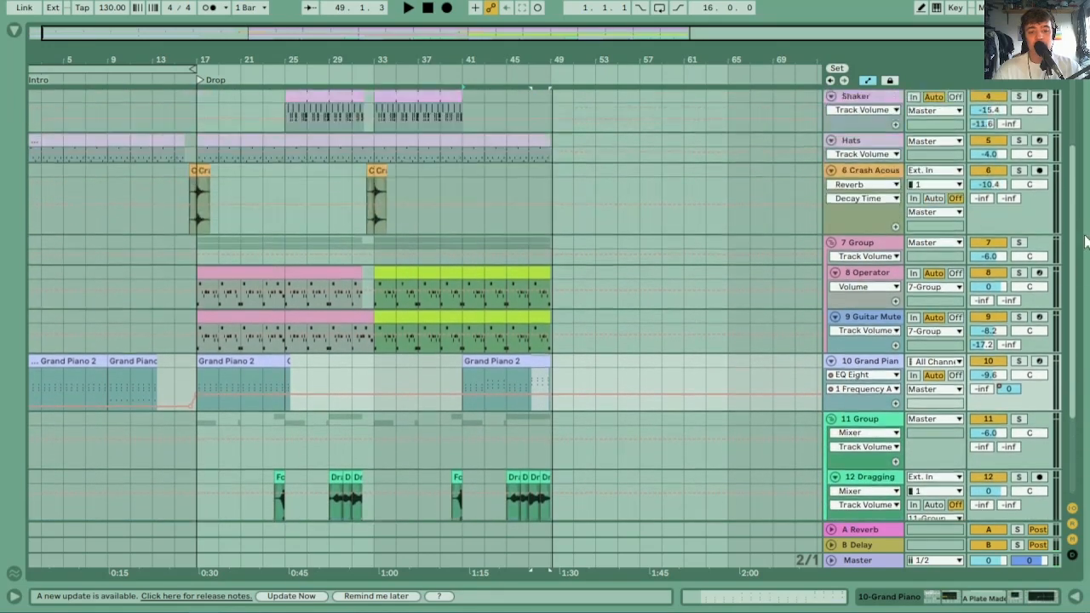
scroll(1085, 243, up, 5)
mouse_move(328, 77)
mouse_down()
mouse_move(323, 135)
mouse_move(391, 93)
mouse_move(328, 91)
mouse_up()
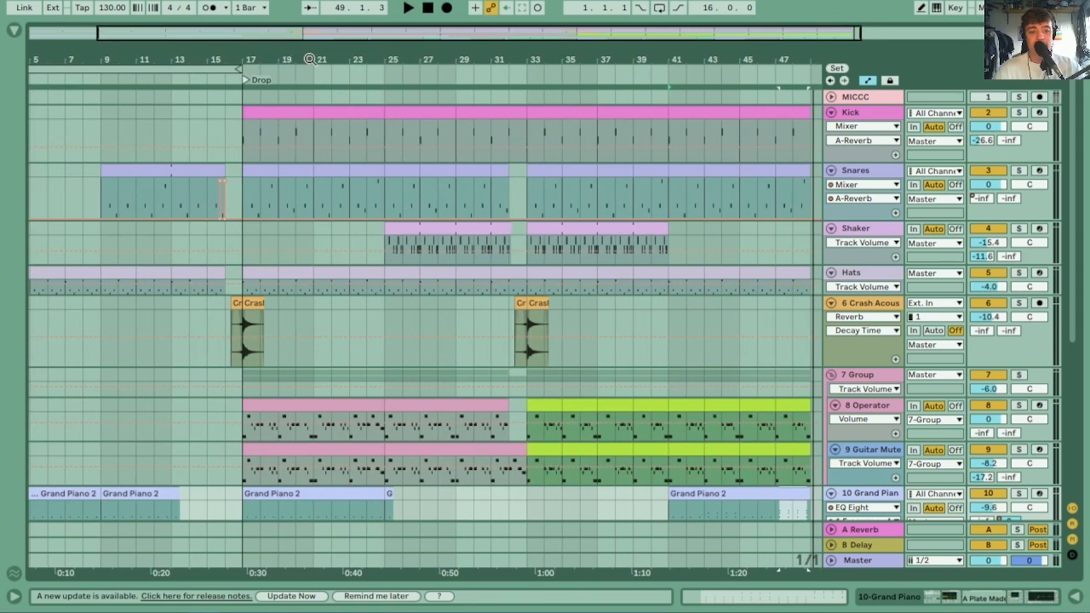
click(384, 104)
key(space)
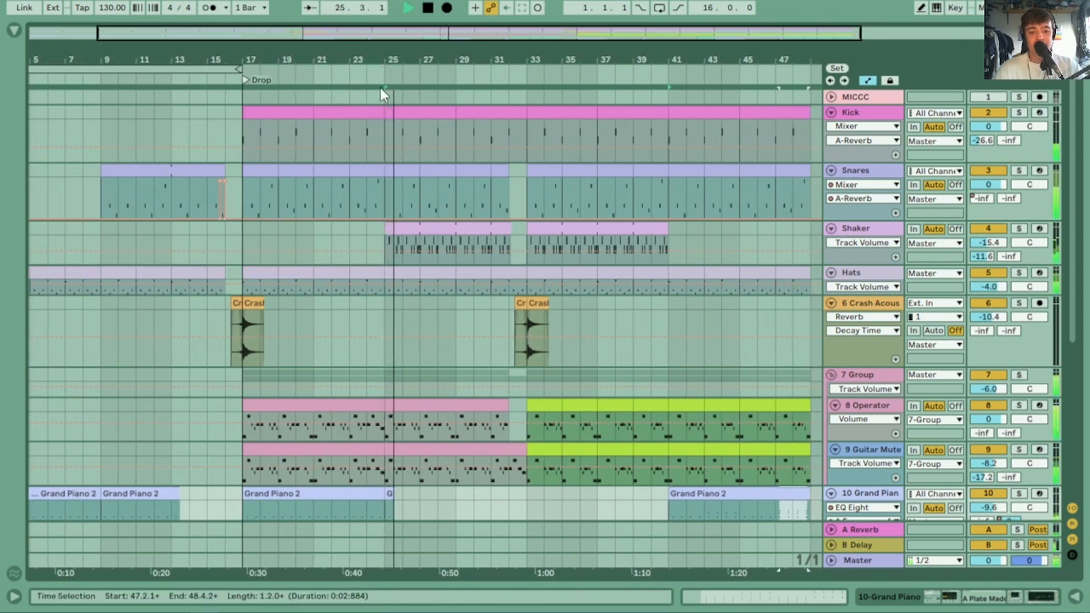
Add a Rim Trax note on the last sixteenth before bar 25 in the bar 23 Snares clip and listen to the fill
drag(389, 80, 558, 152)
key(space)
double_click(508, 166)
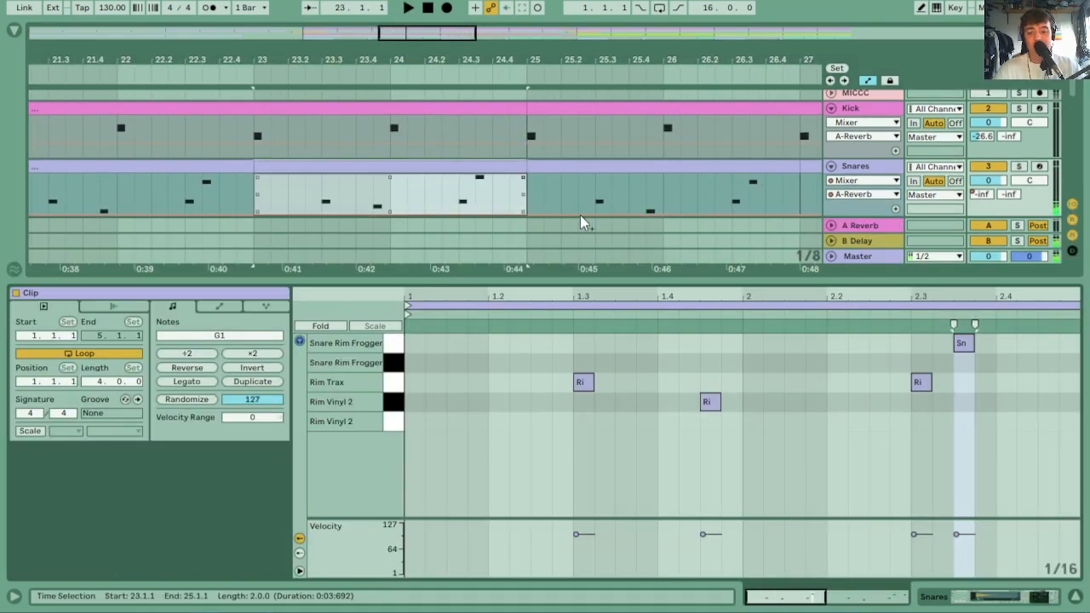
double_click(1048, 383)
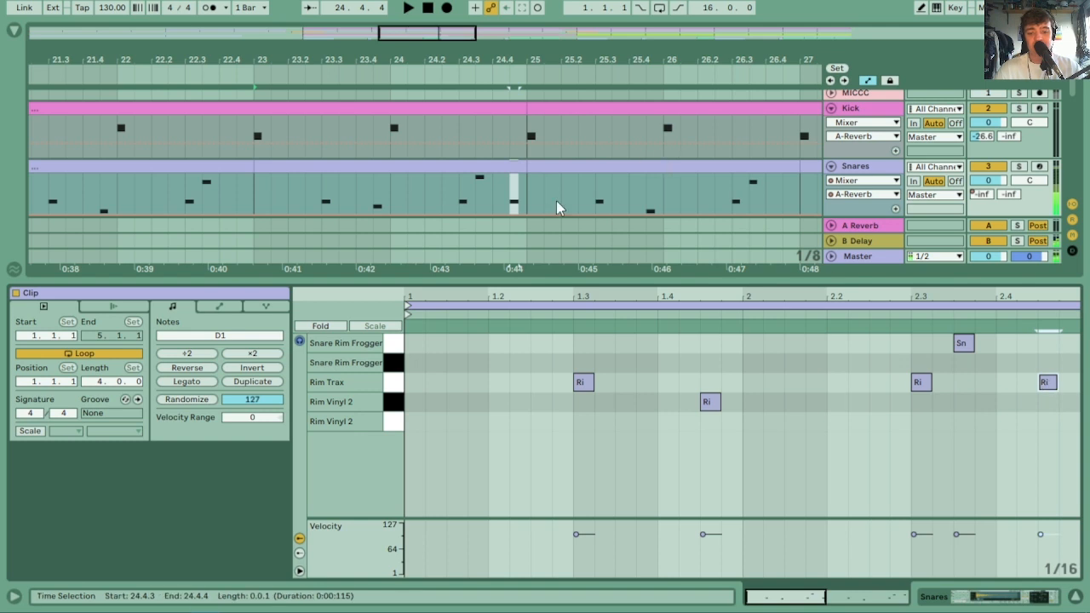
click(428, 205)
key(space)
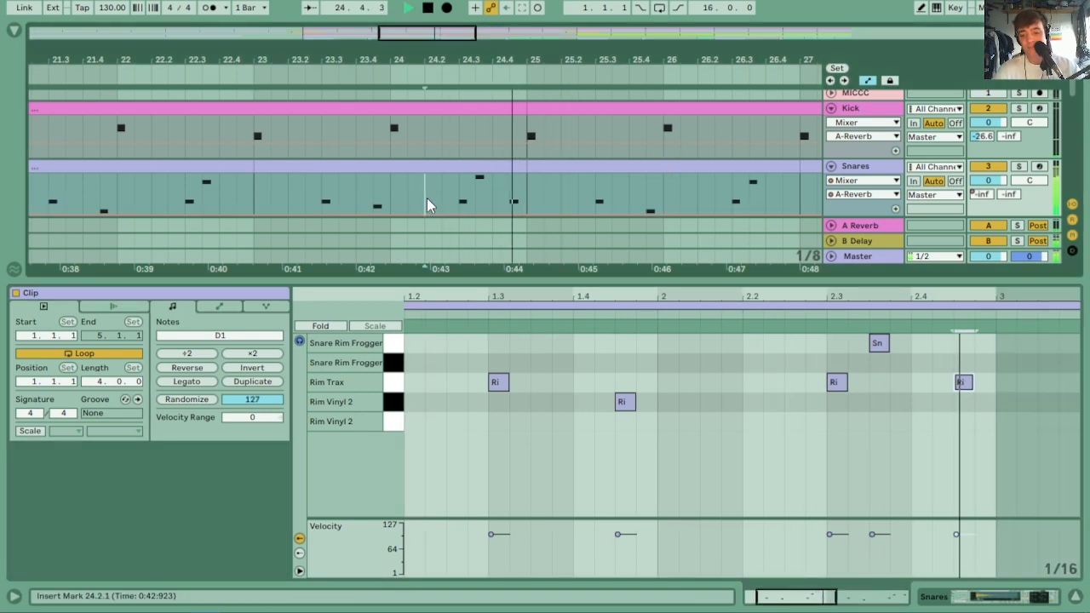
Listen on through the first half of the drop, view the Snares clip at bar 17, and hide the clip editor
drag(637, 60, 374, 19)
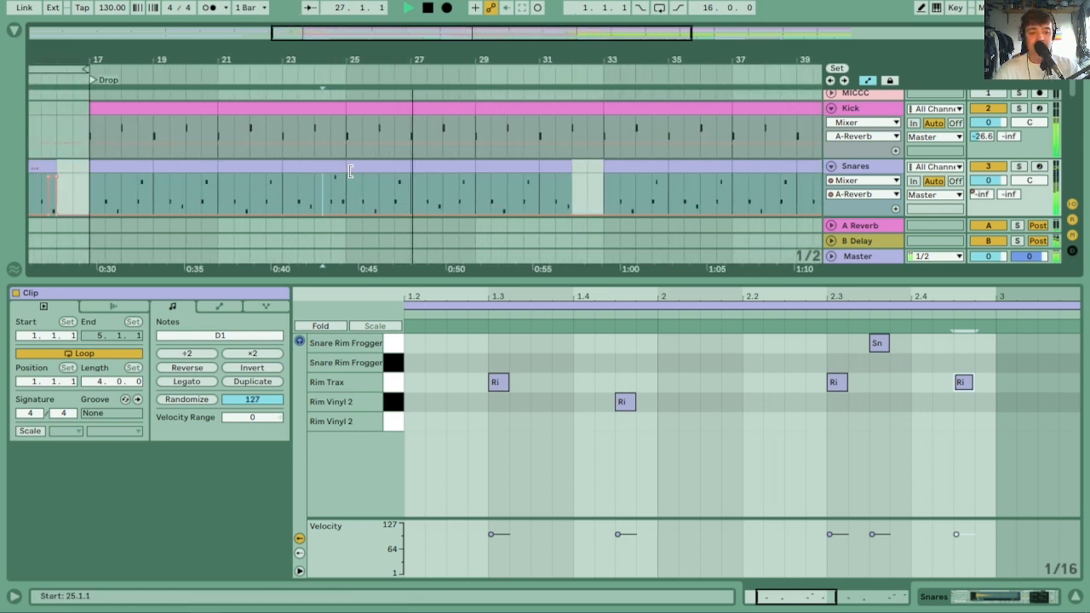
drag(332, 59, 340, 30)
click(270, 168)
drag(274, 166, 184, 164)
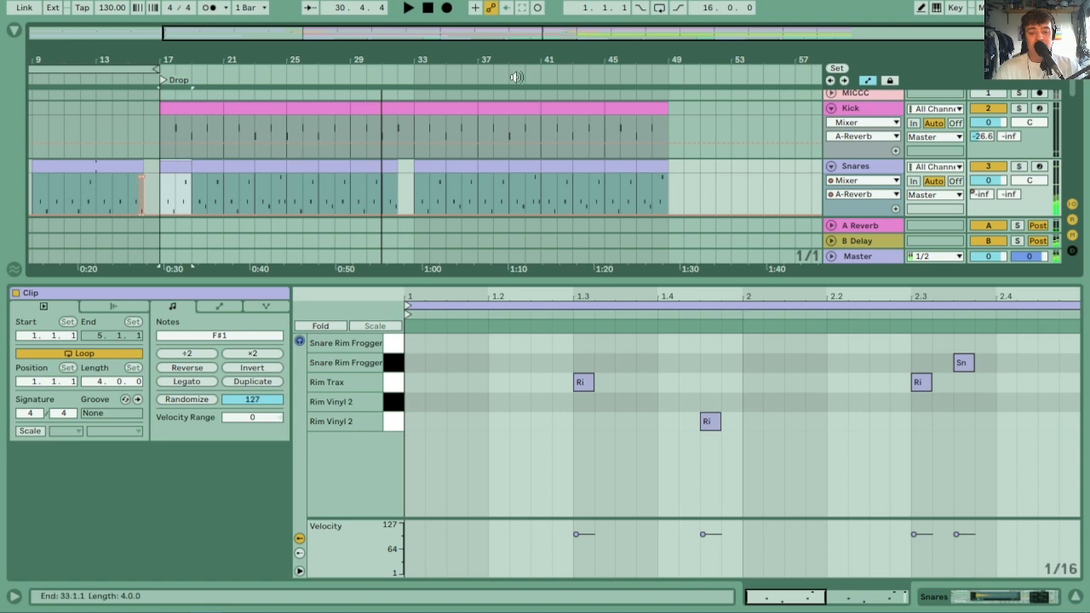
click(1075, 597)
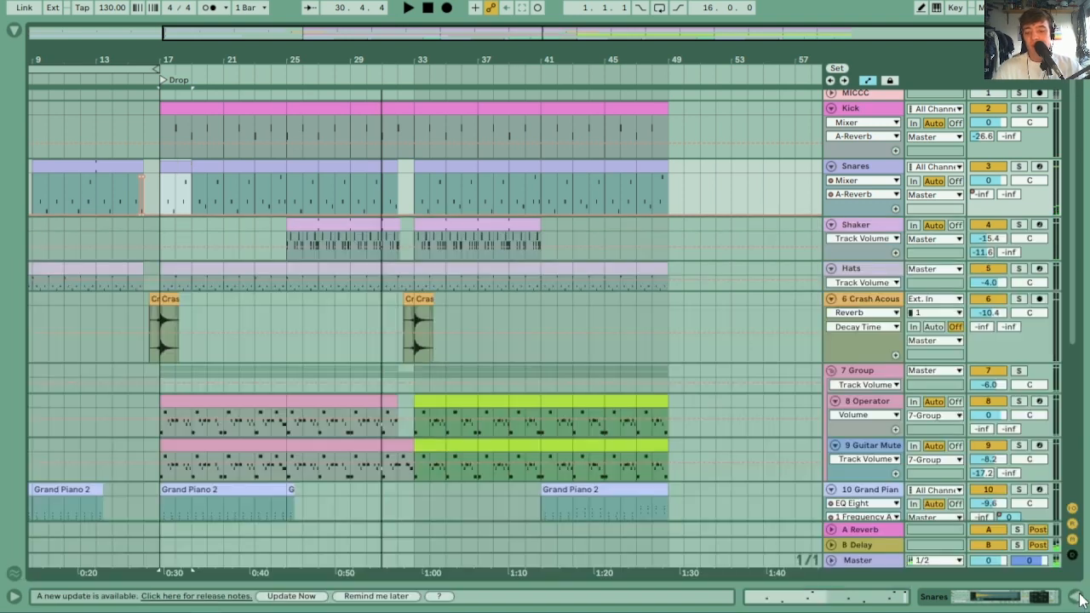
Select the first crash clip just before the drop at bar 17 and listen to it with the Crash track soloed
drag(77, 57, 438, 56)
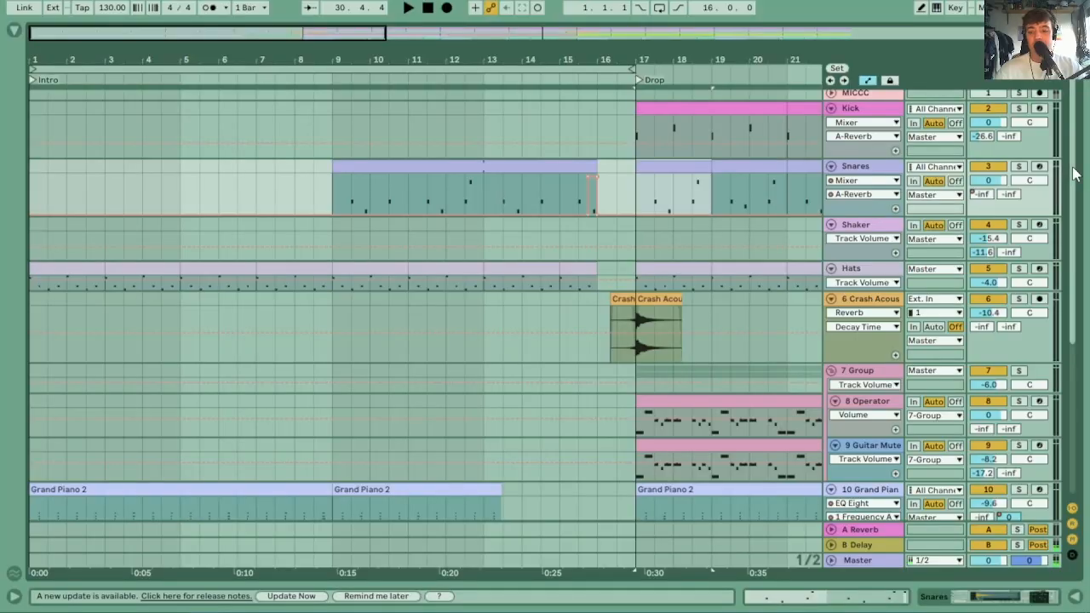
scroll(1077, 247, down, 2)
drag(1078, 247, 1082, 202)
click(620, 280)
key(space)
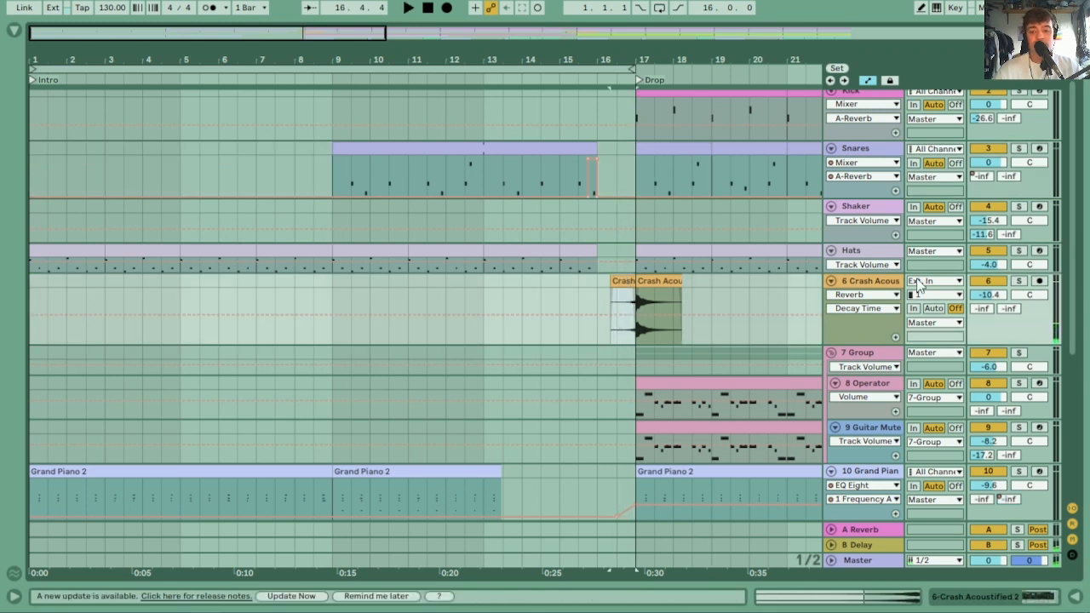
click(1020, 282)
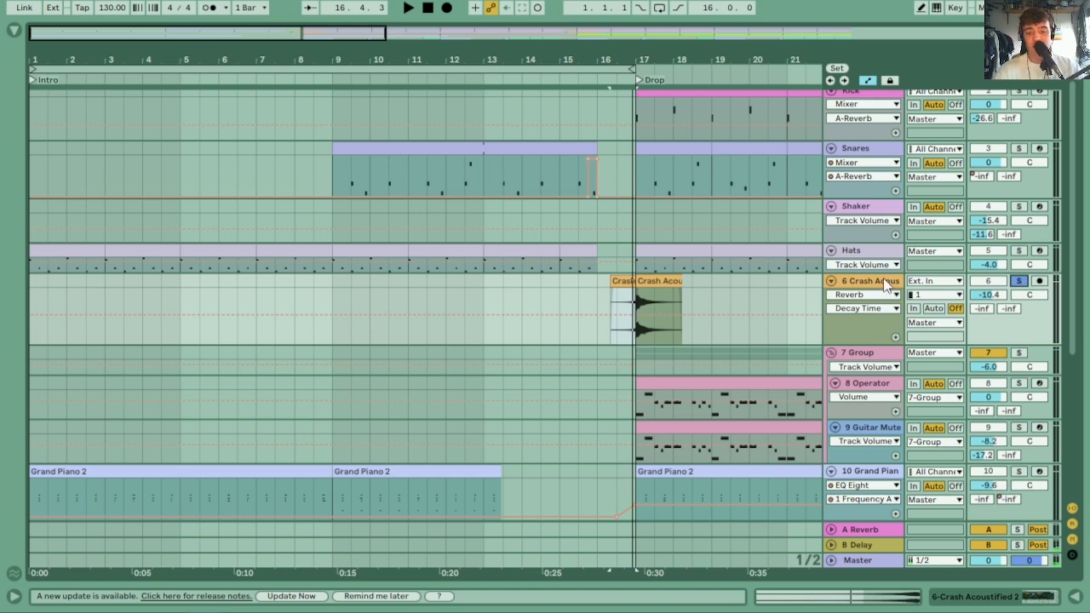
Play the Foley Plastic clip at bar 17 and examine the effect devices on its track
drag(580, 61, 263, 53)
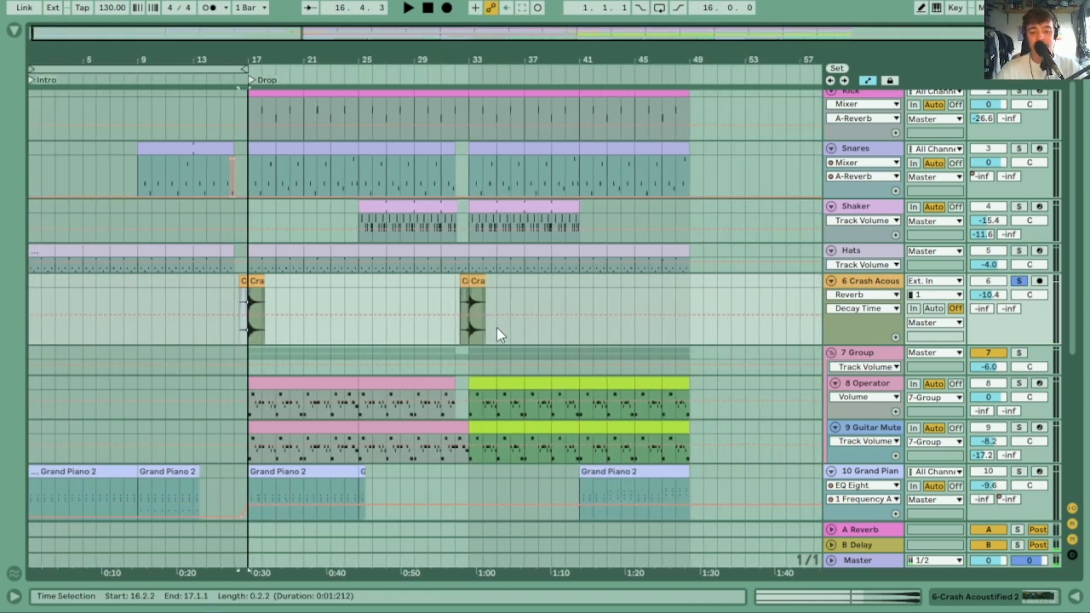
scroll(466, 483, down, 5)
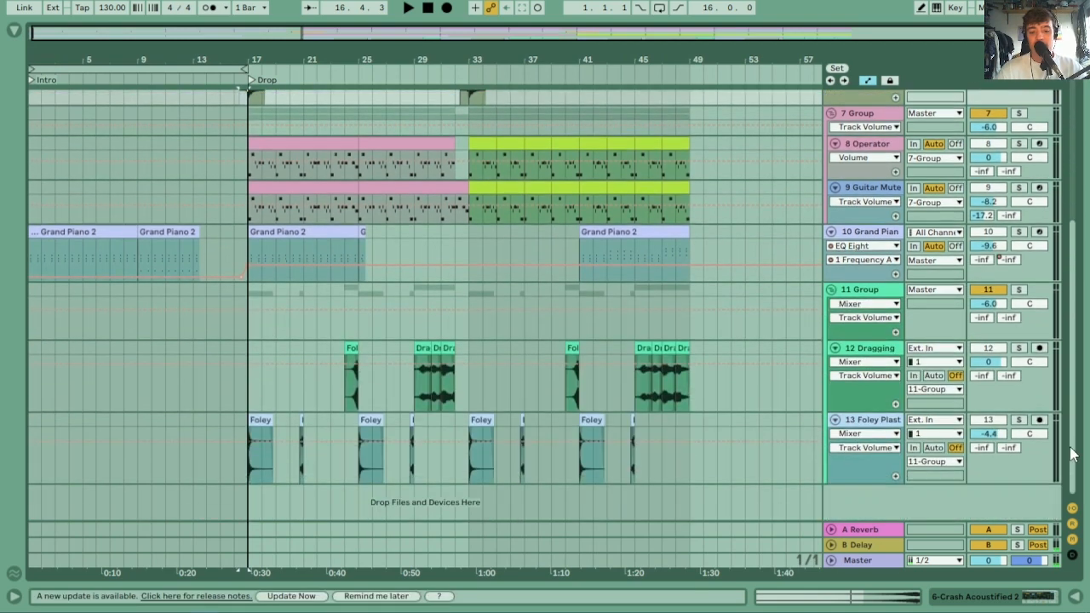
click(255, 420)
key(space)
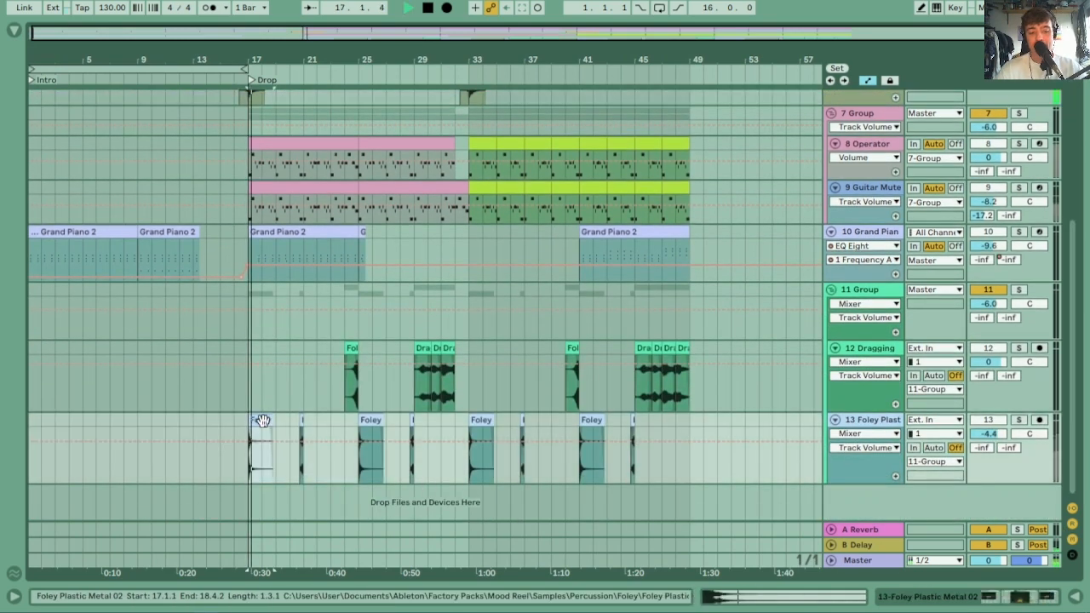
double_click(885, 421)
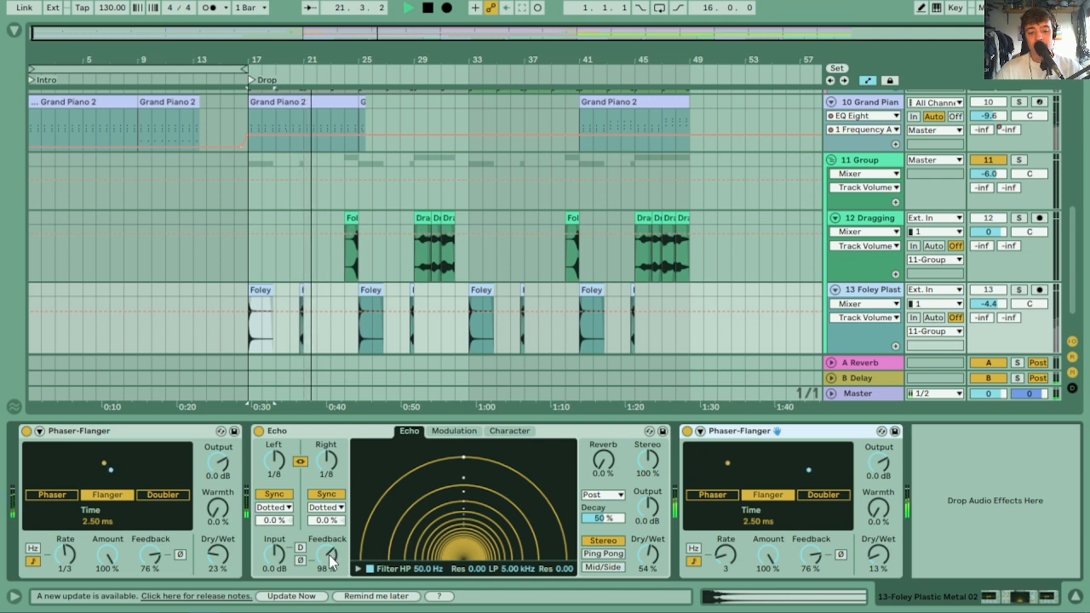
key(space)
key(space)
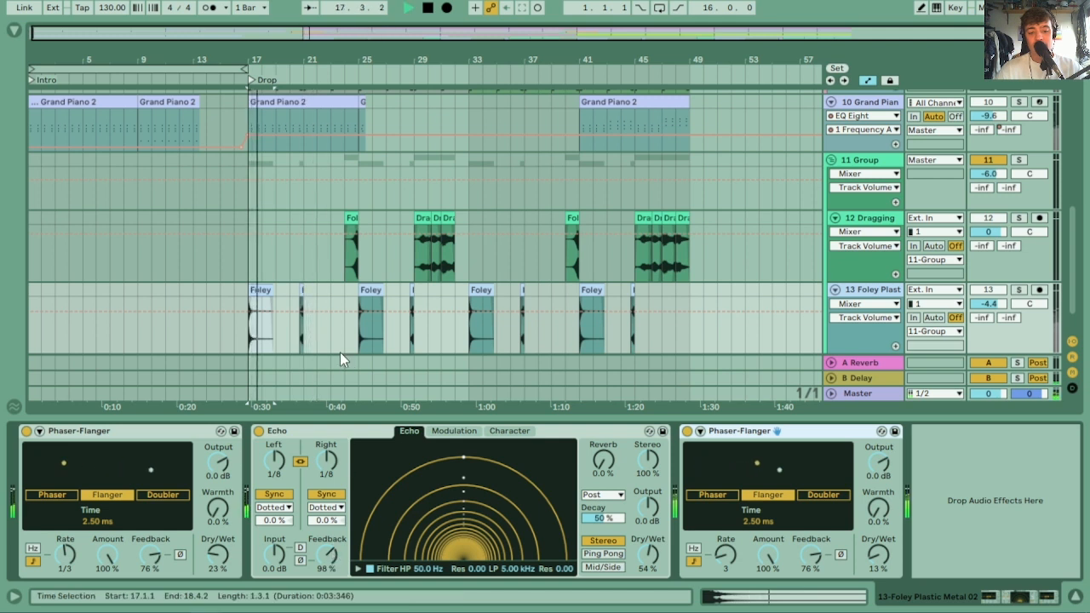
key(space)
Switch off the first Phaser-Flanger on the Foley Plastic track, audition the track soloed, and set the 11 Group volume to -8.0 dB
click(301, 289)
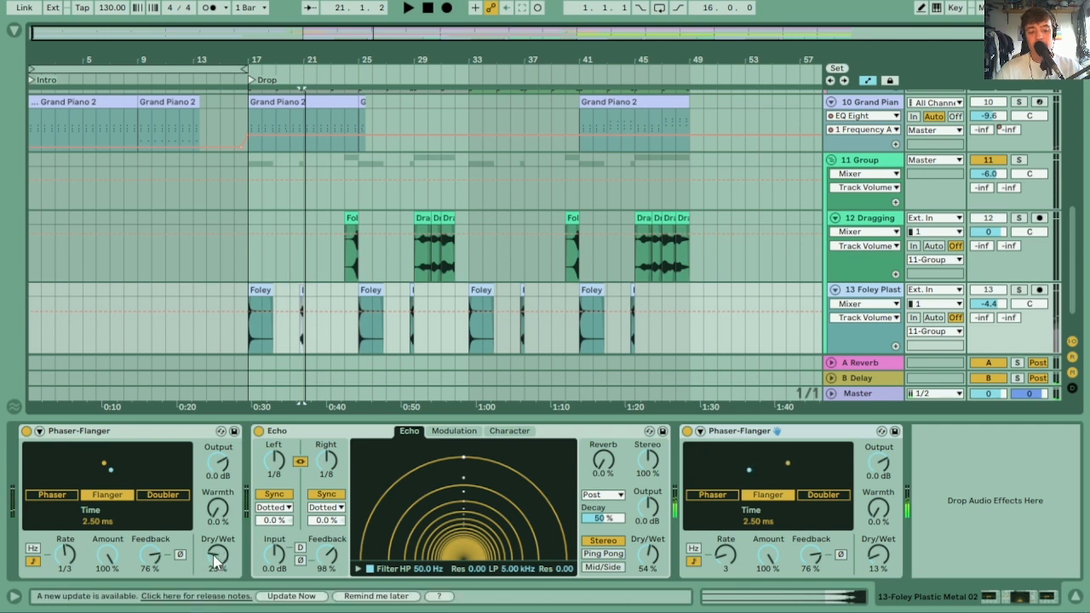
click(27, 432)
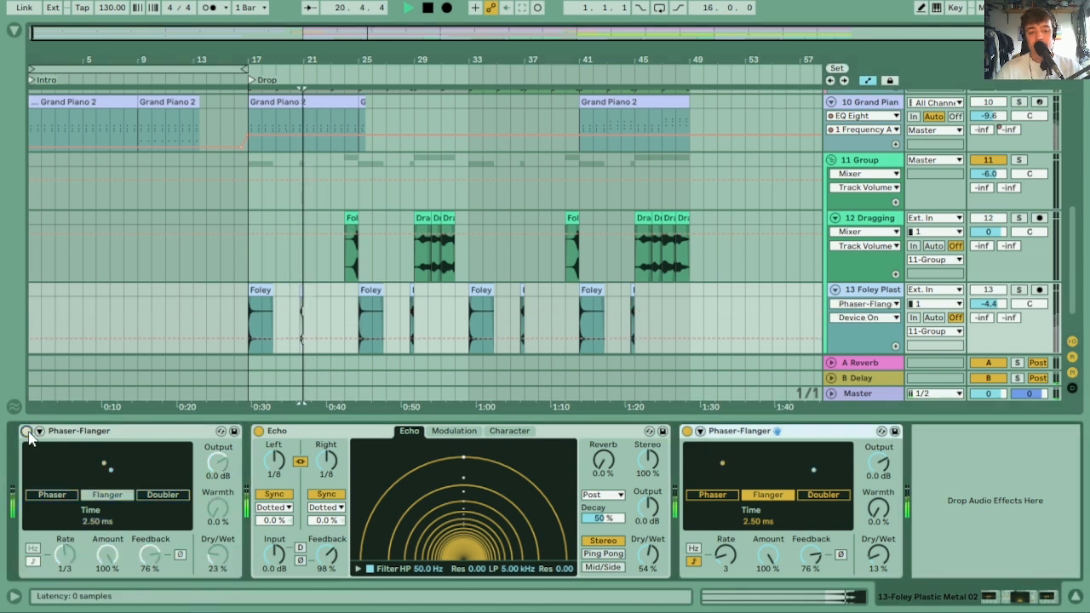
key(space)
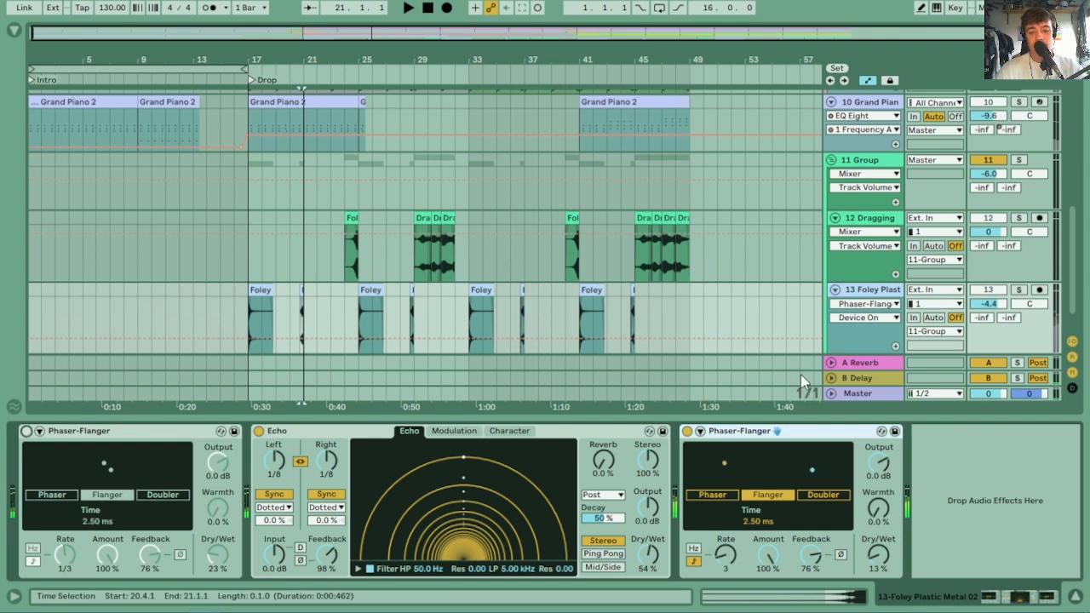
click(1020, 290)
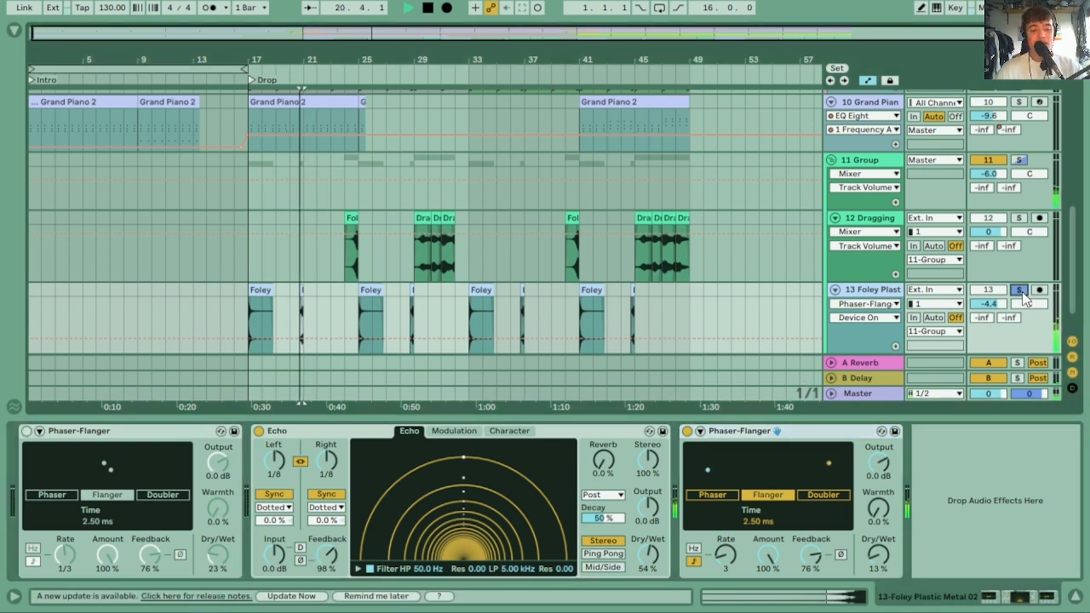
key(space)
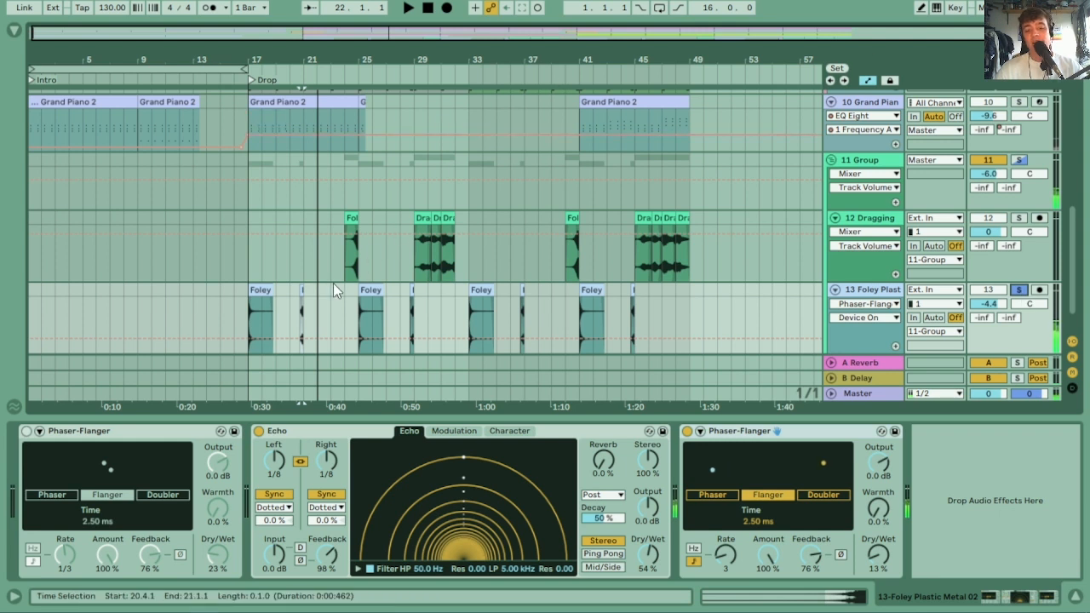
click(258, 291)
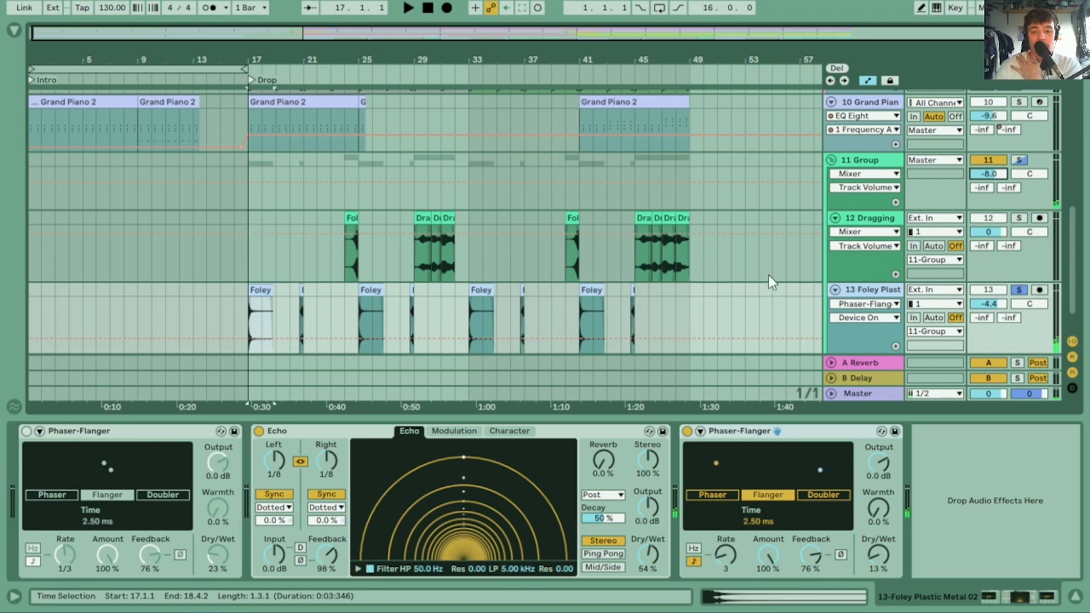
Look over the arrangement's tracks and select the Grand Piano clip at bar 41 to show its devices
scroll(1073, 164, up, 10)
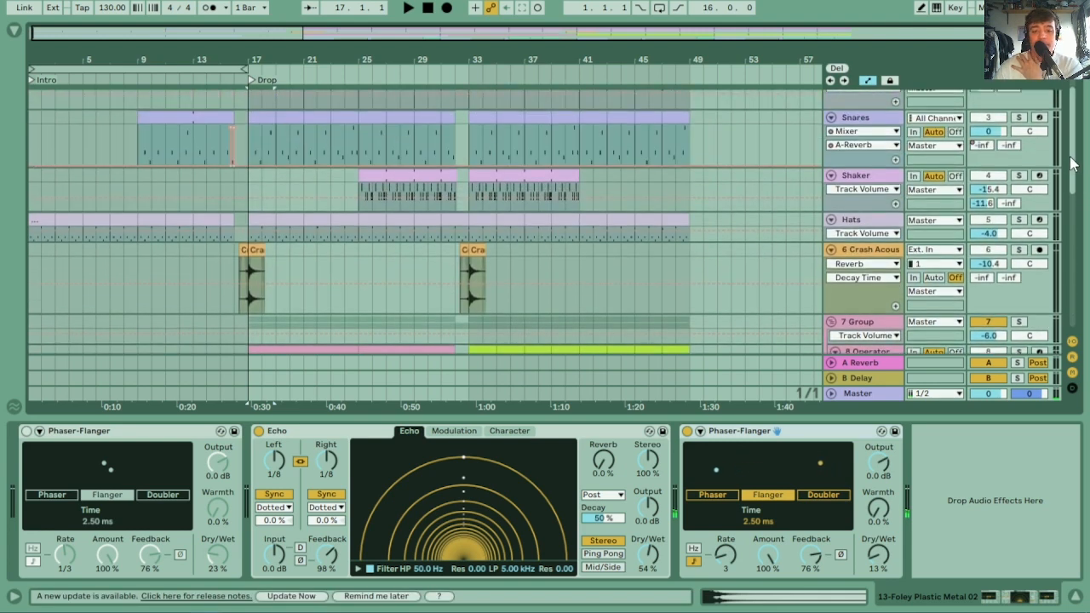
scroll(1073, 164, down, 2)
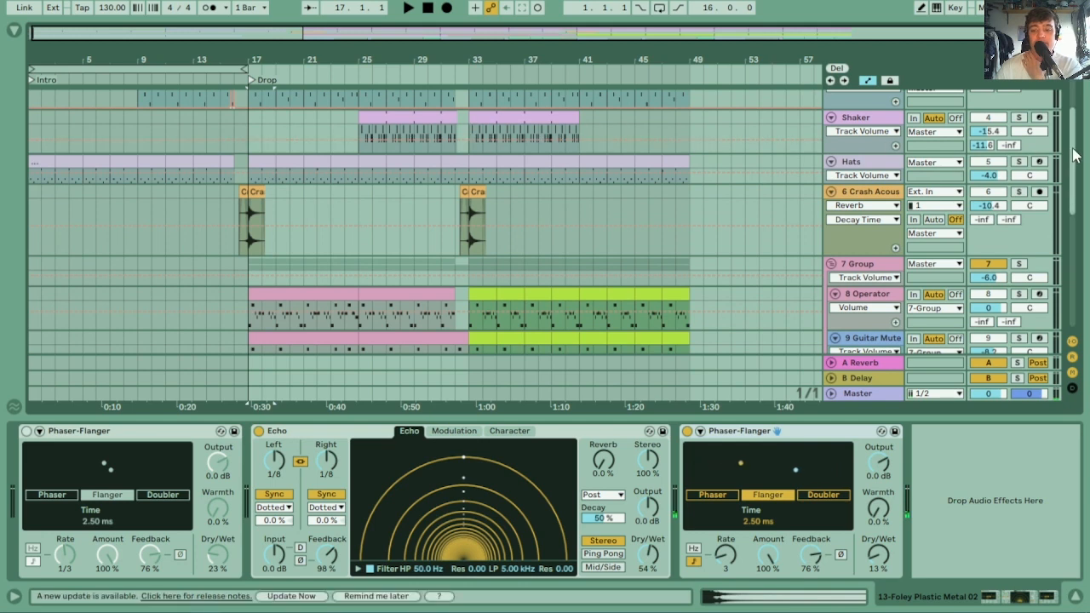
scroll(1074, 156, up, 4)
scroll(1080, 119, down, 8)
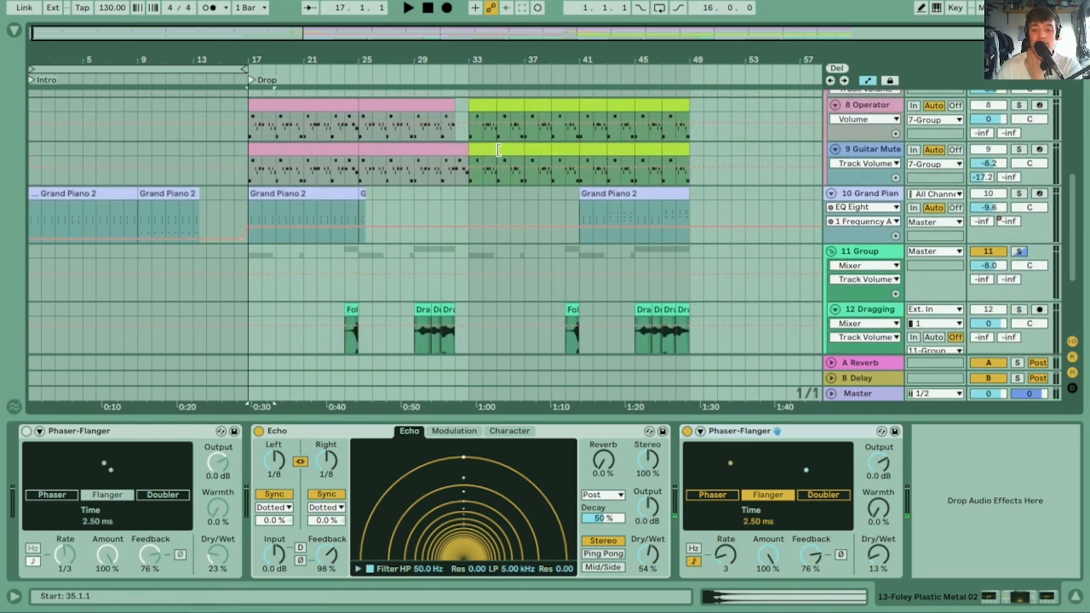
click(660, 197)
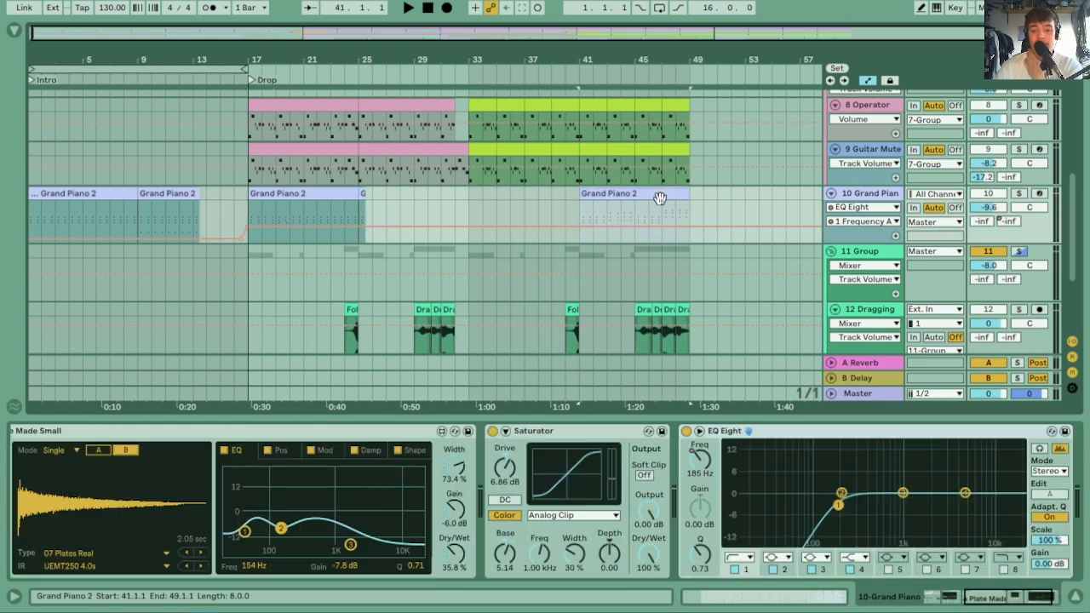